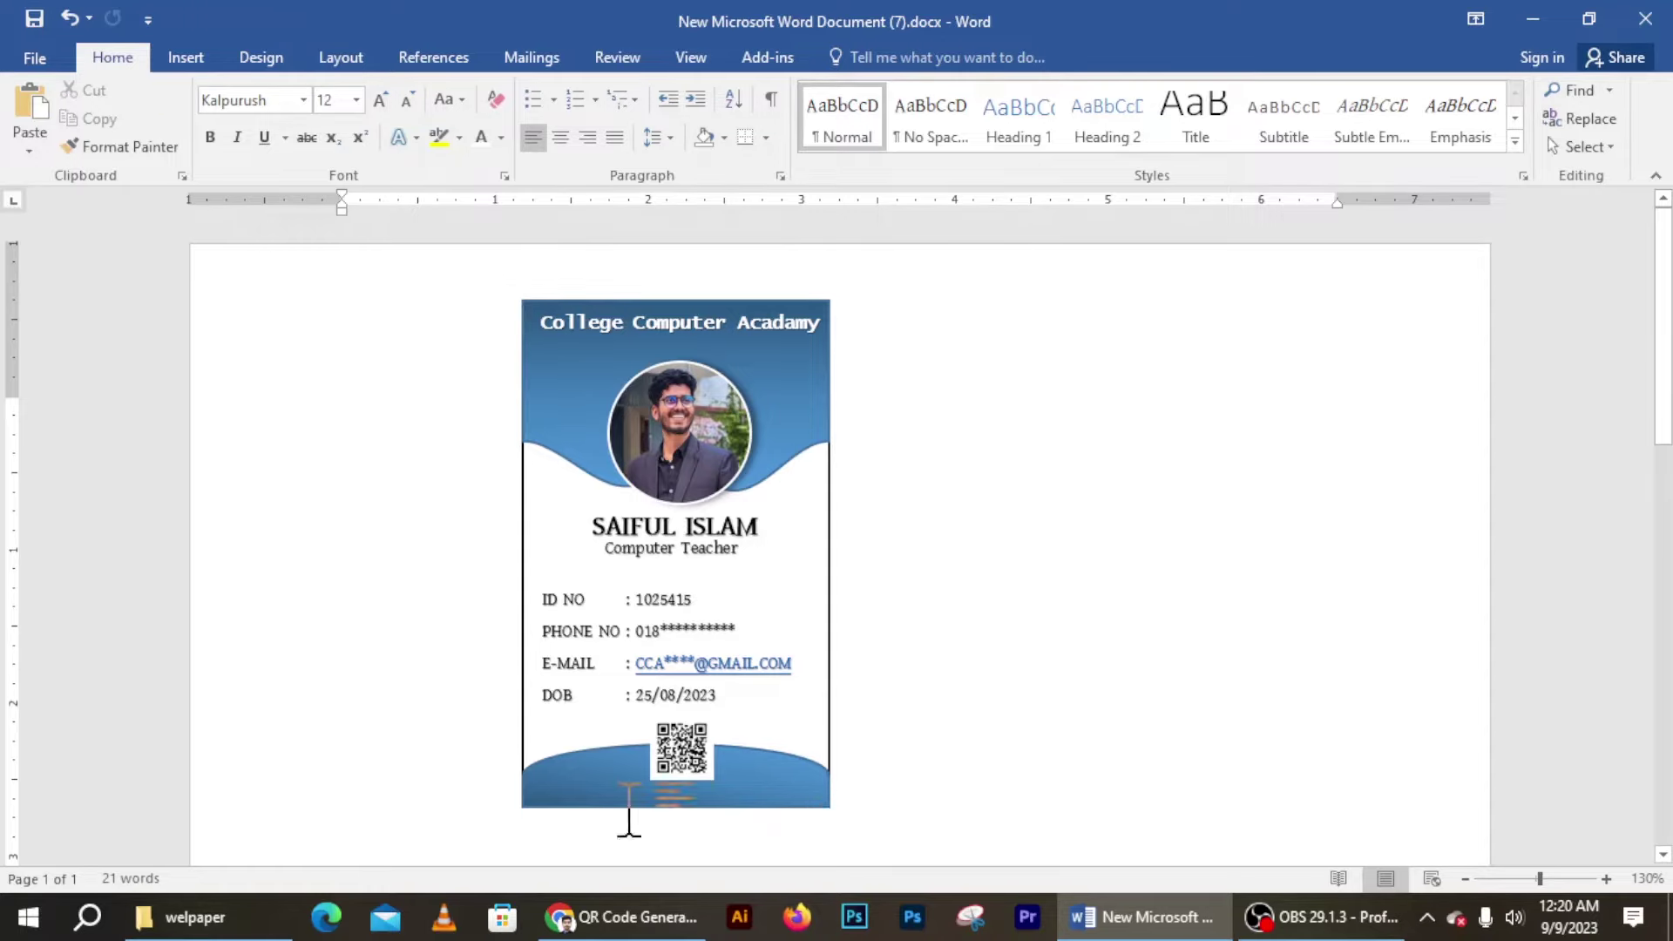
Insert a page break to start a new blank page after the sample ID card
key(super+d)
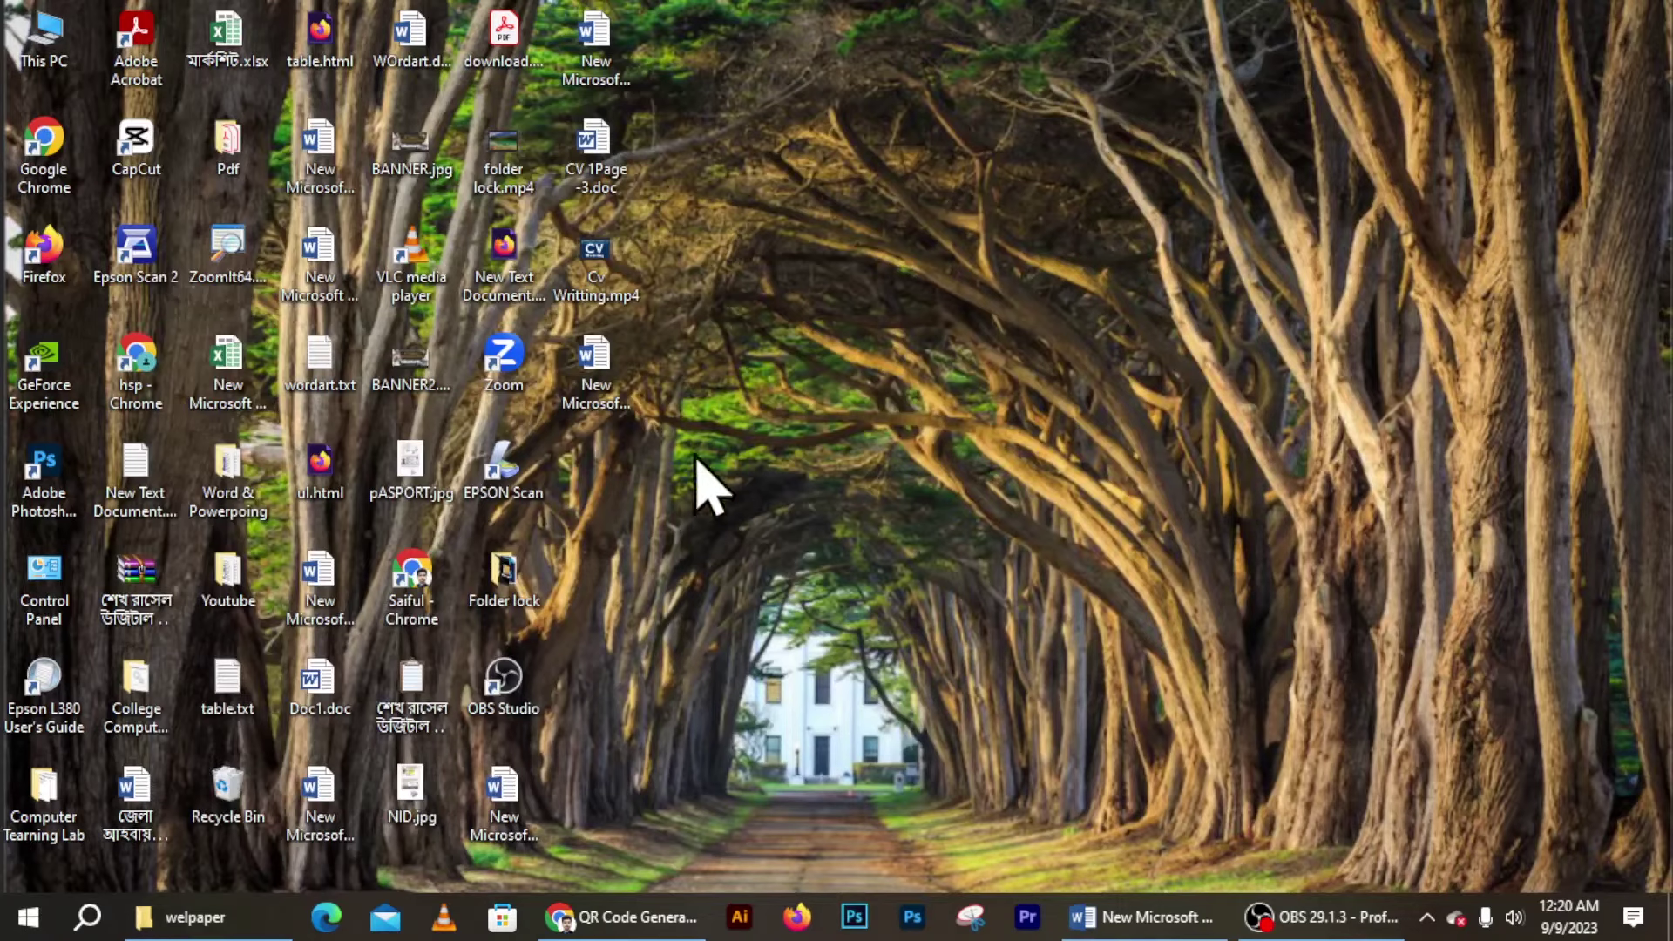
click(1141, 917)
key(ctrl+Return)
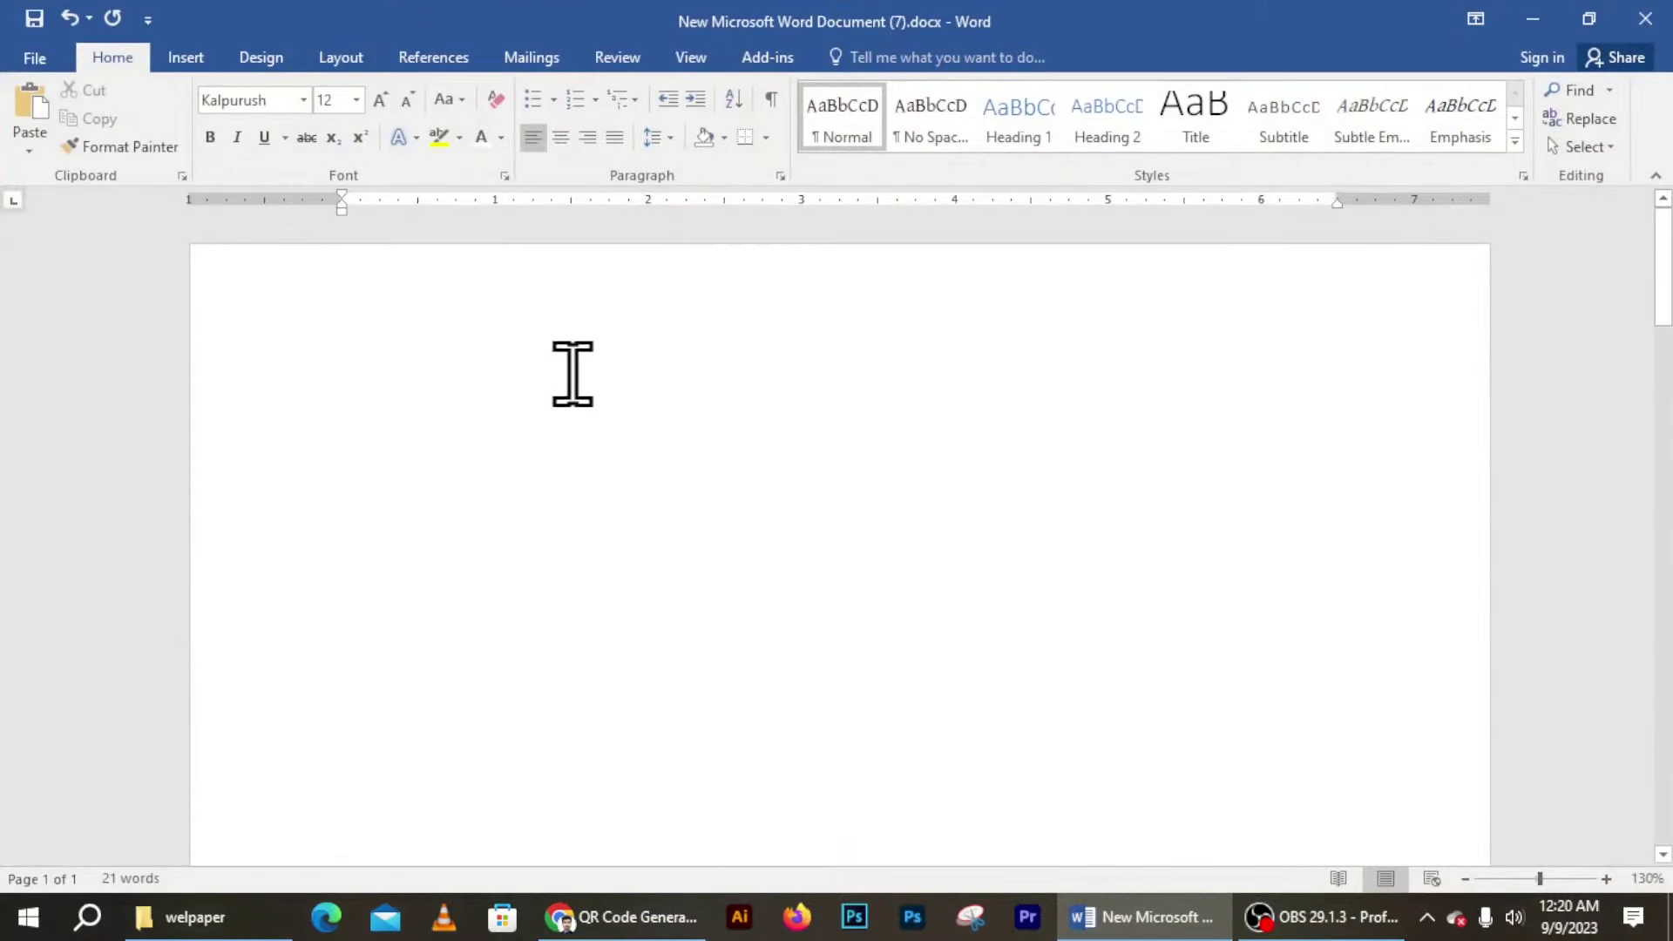
Draw a tall blue rectangle on the new page and move it toward the middle
click(194, 61)
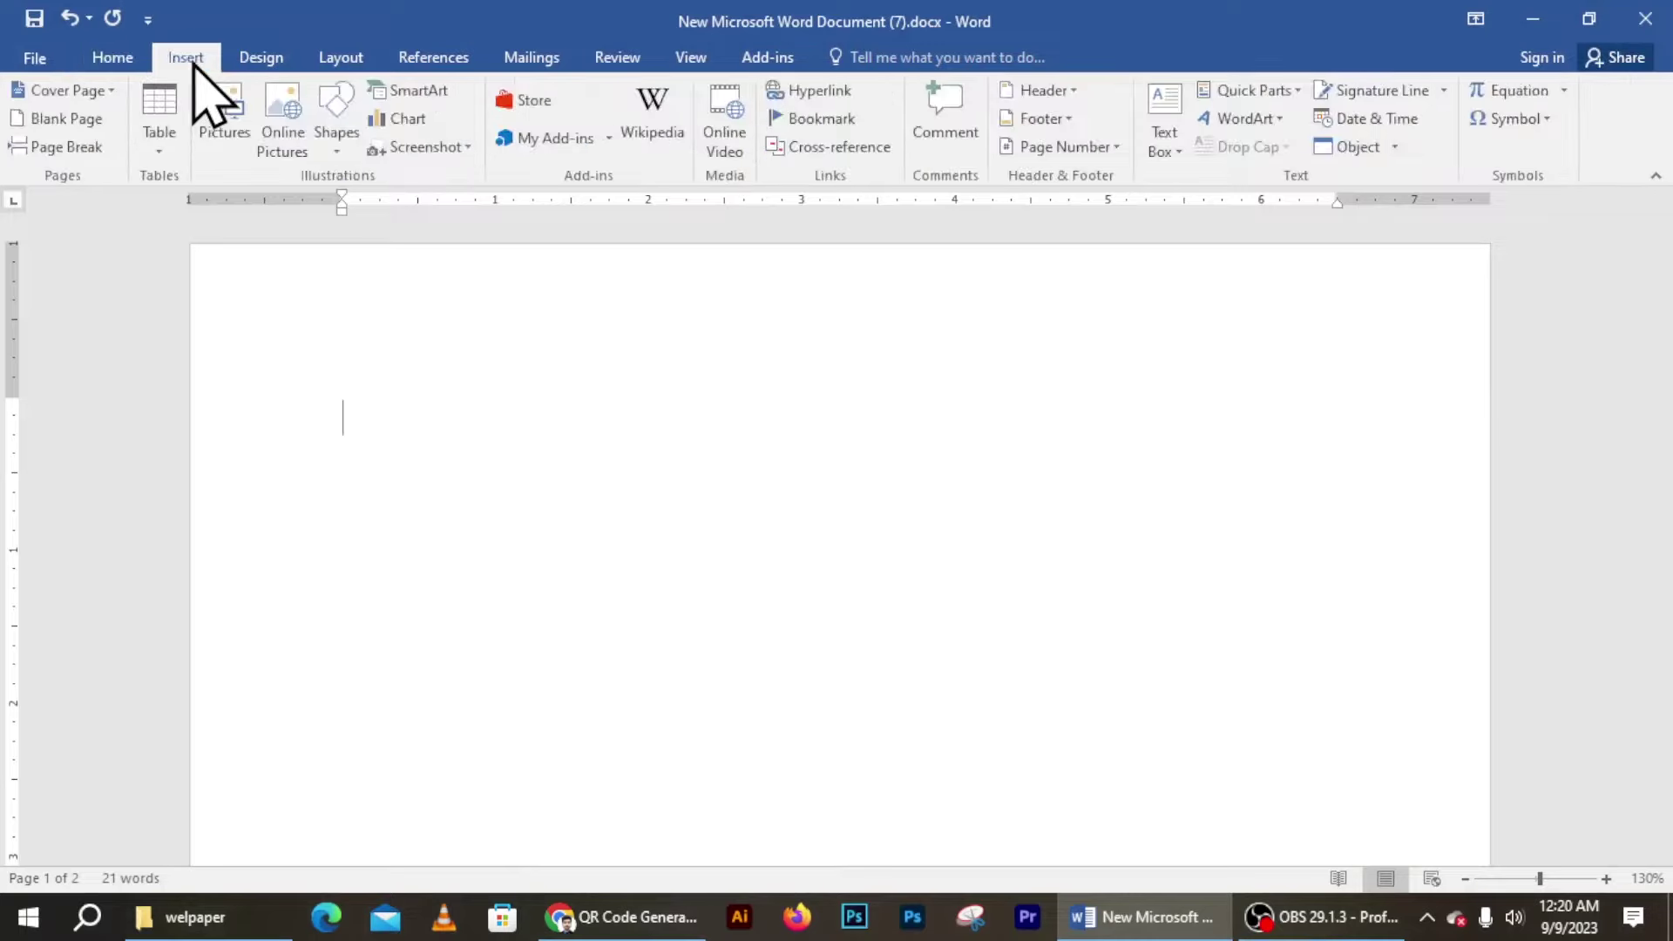
click(336, 155)
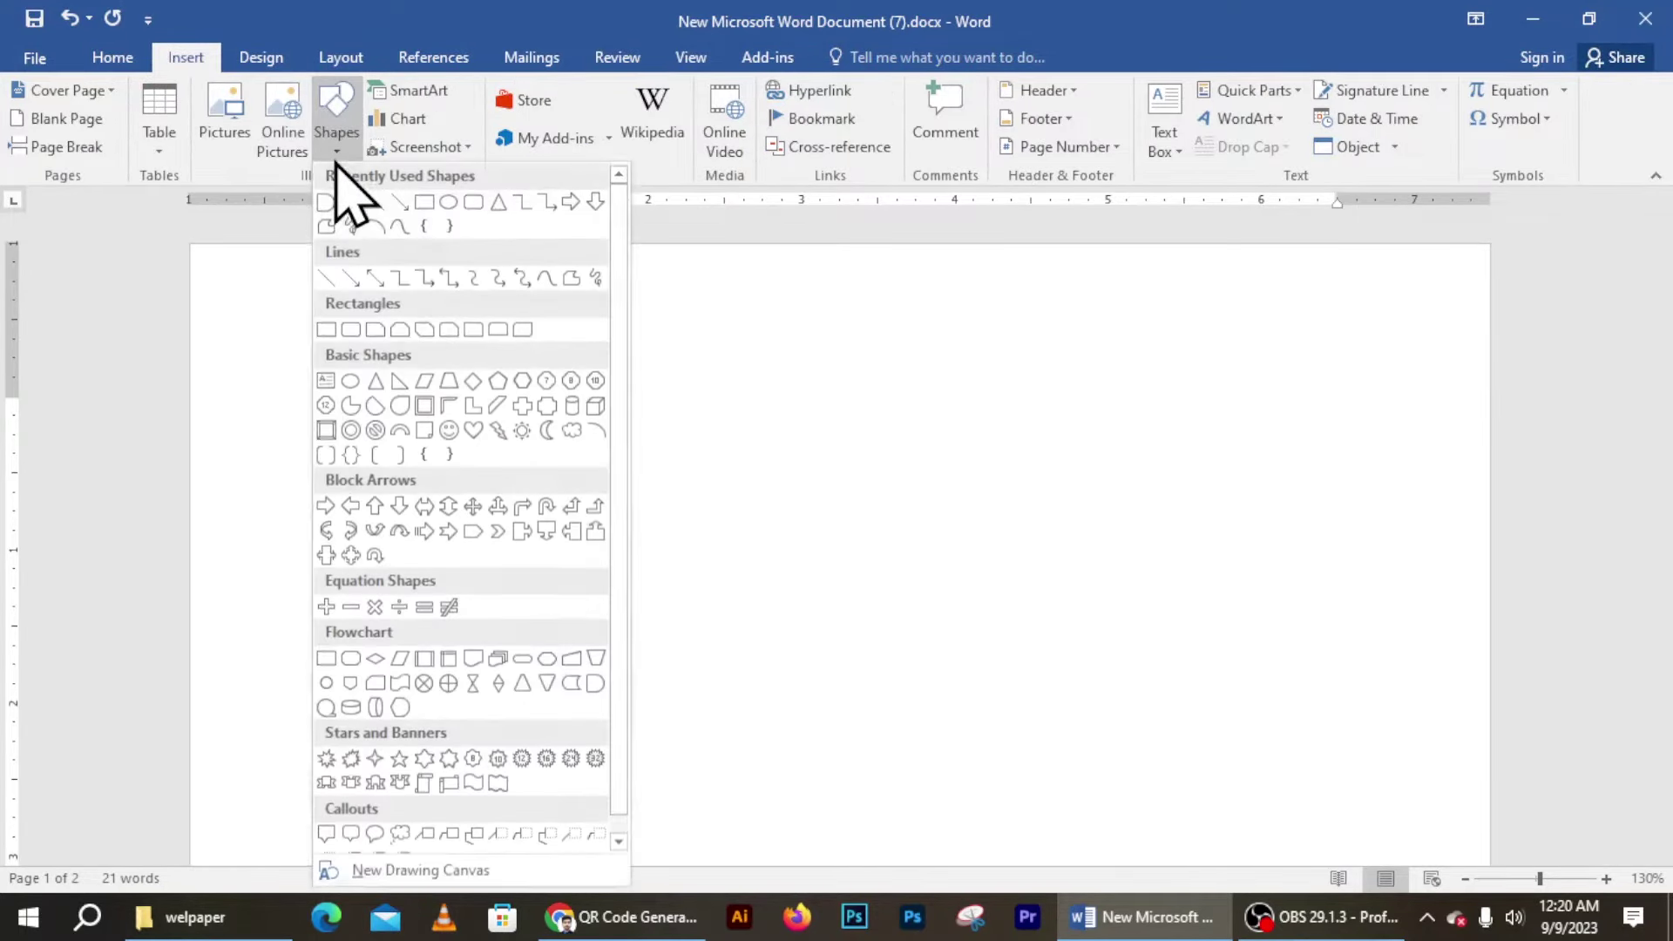
click(424, 205)
drag(482, 340, 719, 701)
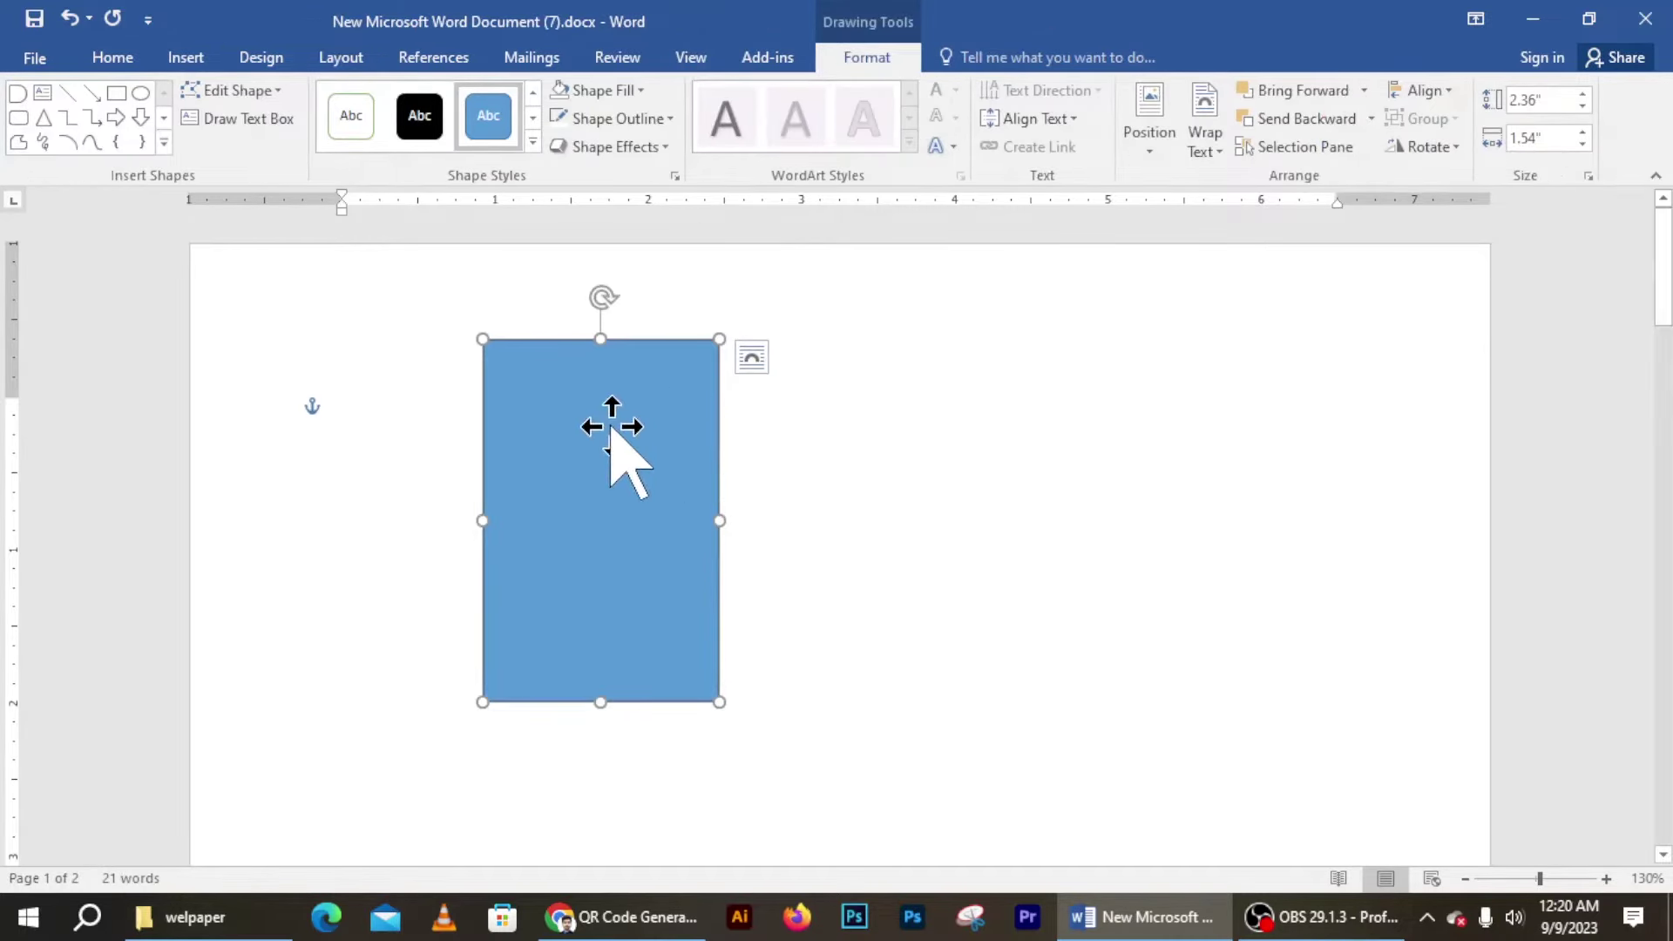
mouse_move(650, 398)
mouse_down()
mouse_move(815, 484)
mouse_move(759, 431)
mouse_up()
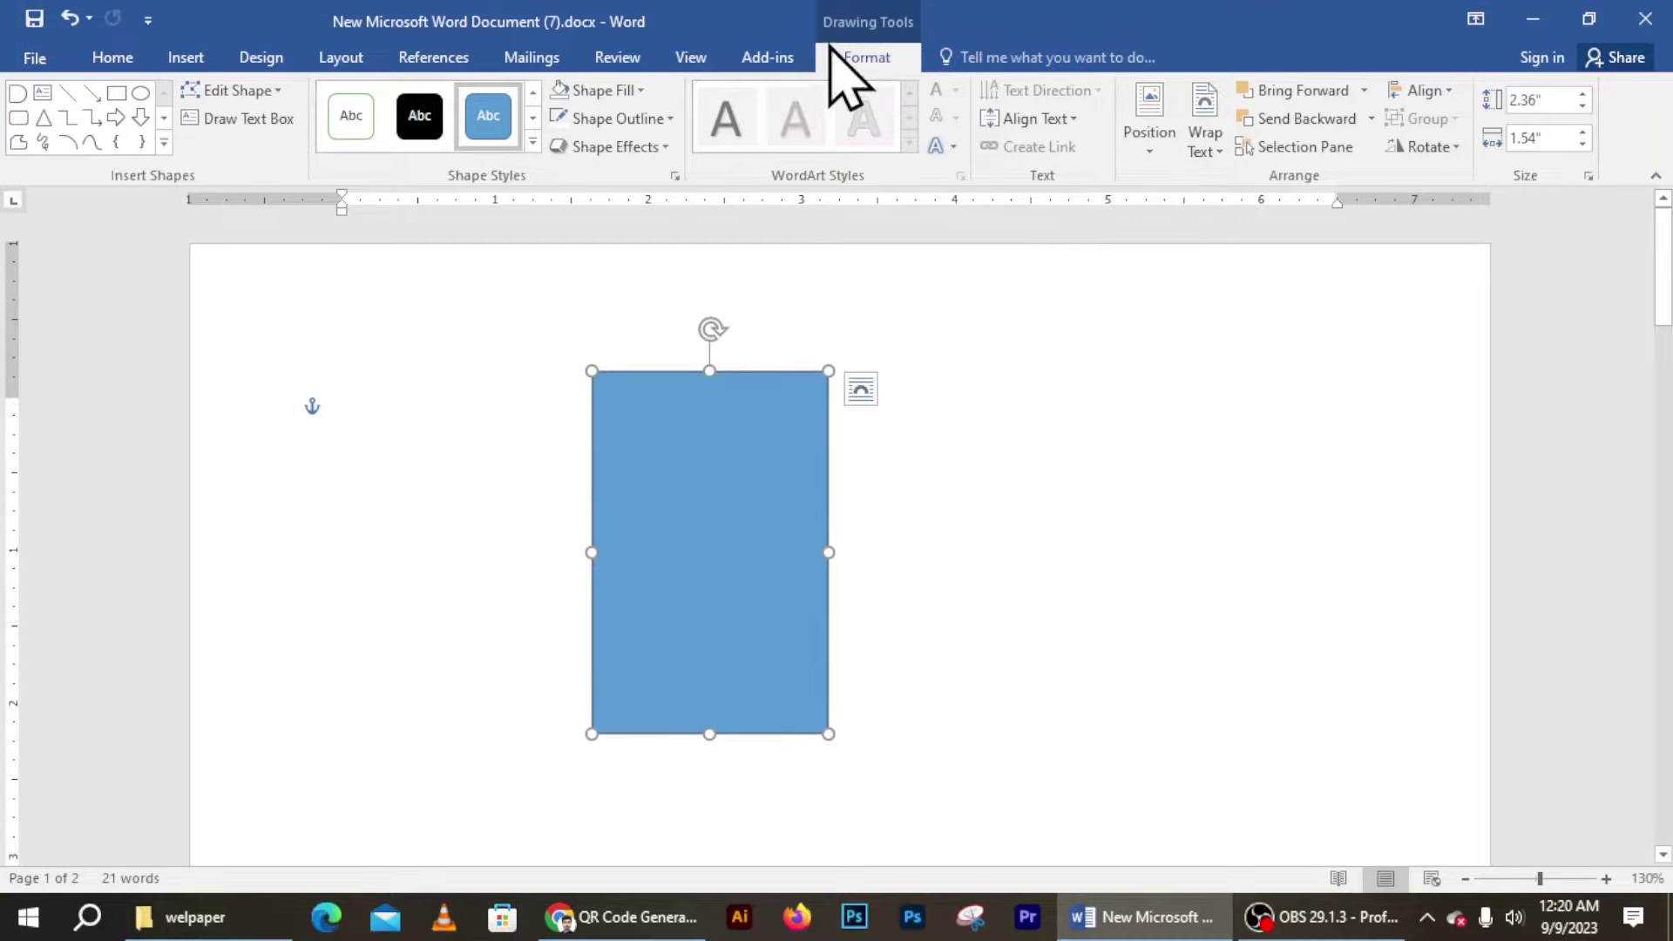
click(946, 441)
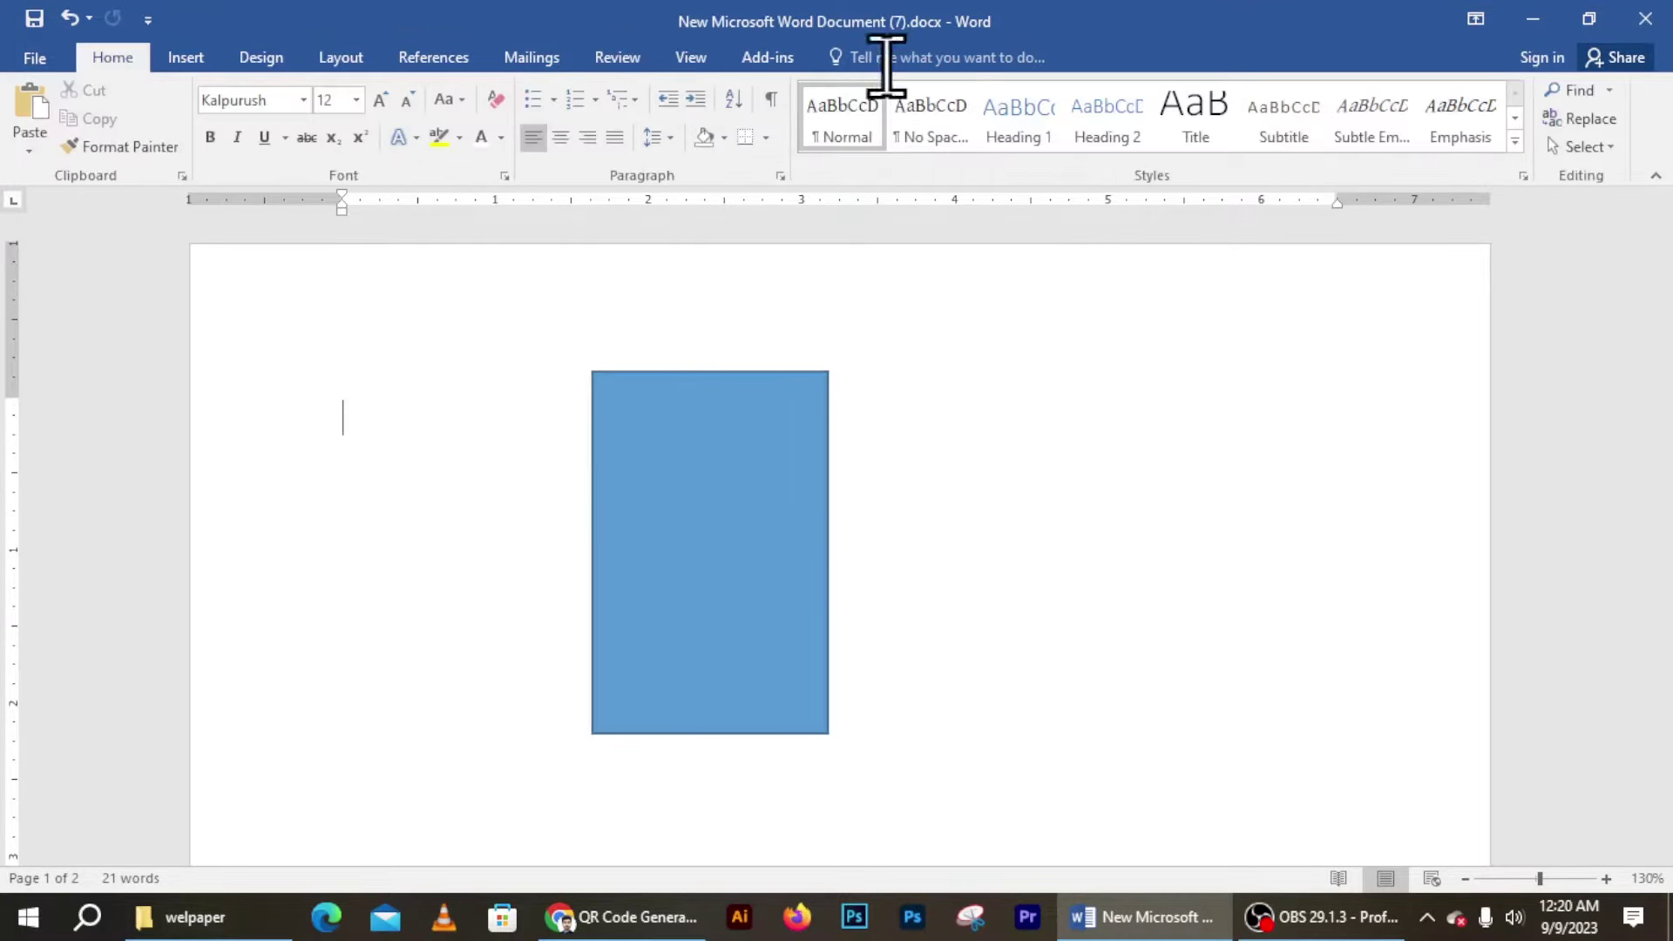
click(697, 457)
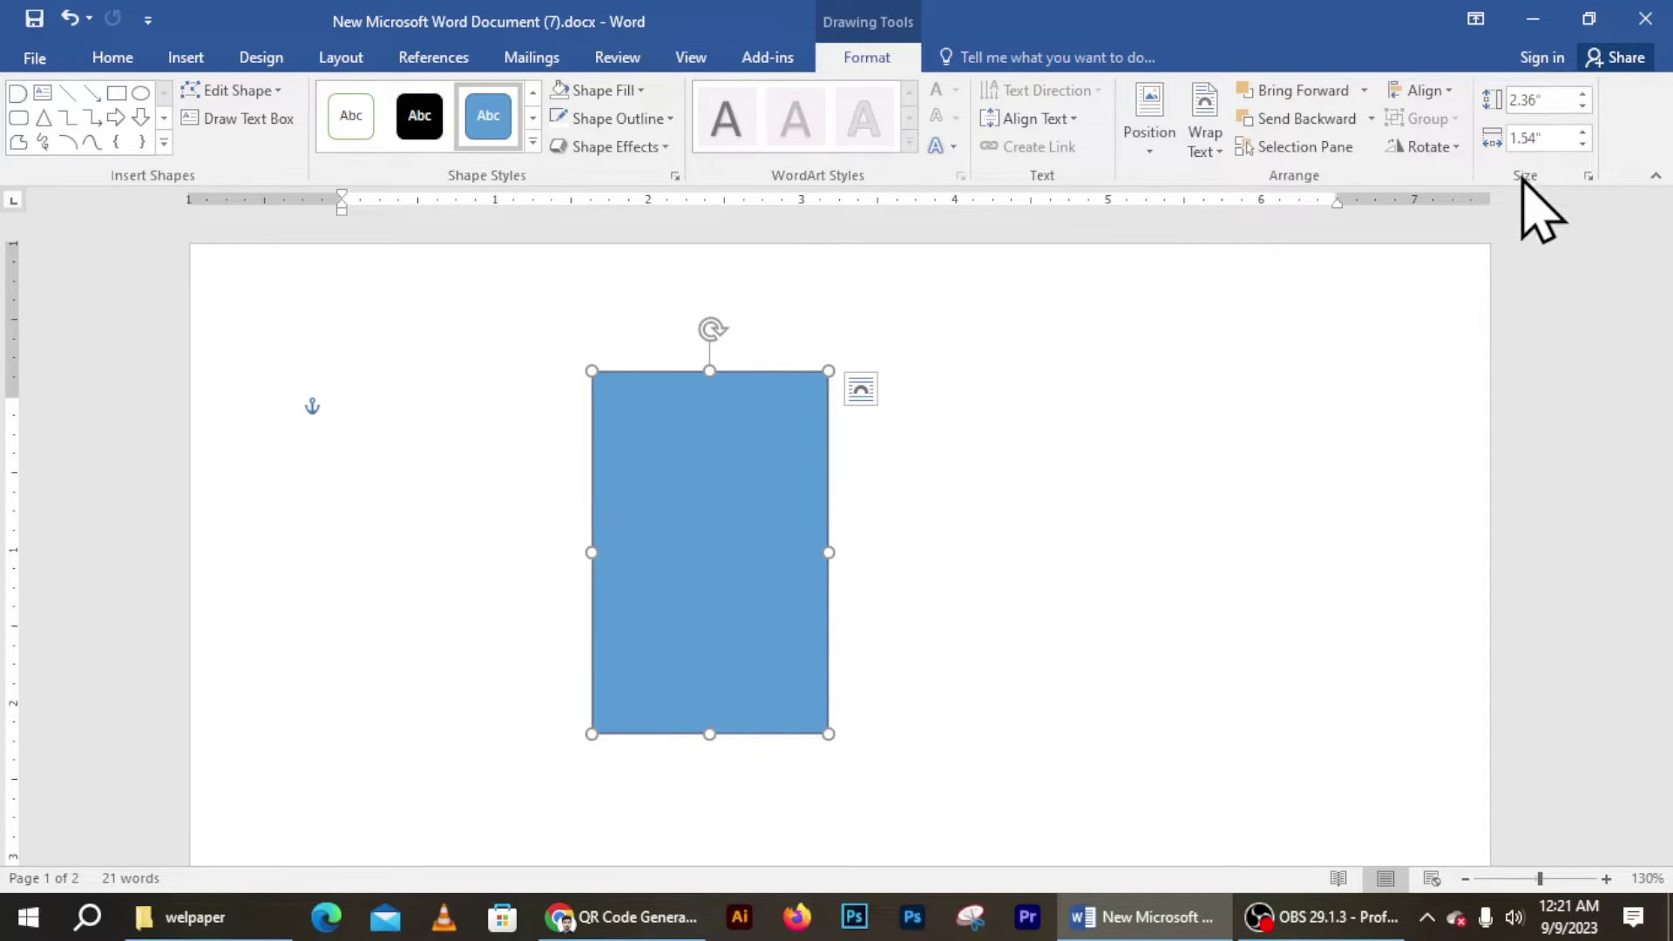
Resize the rectangle to 3.3" tall by 2" wide and nudge it slightly into place
click(1532, 100)
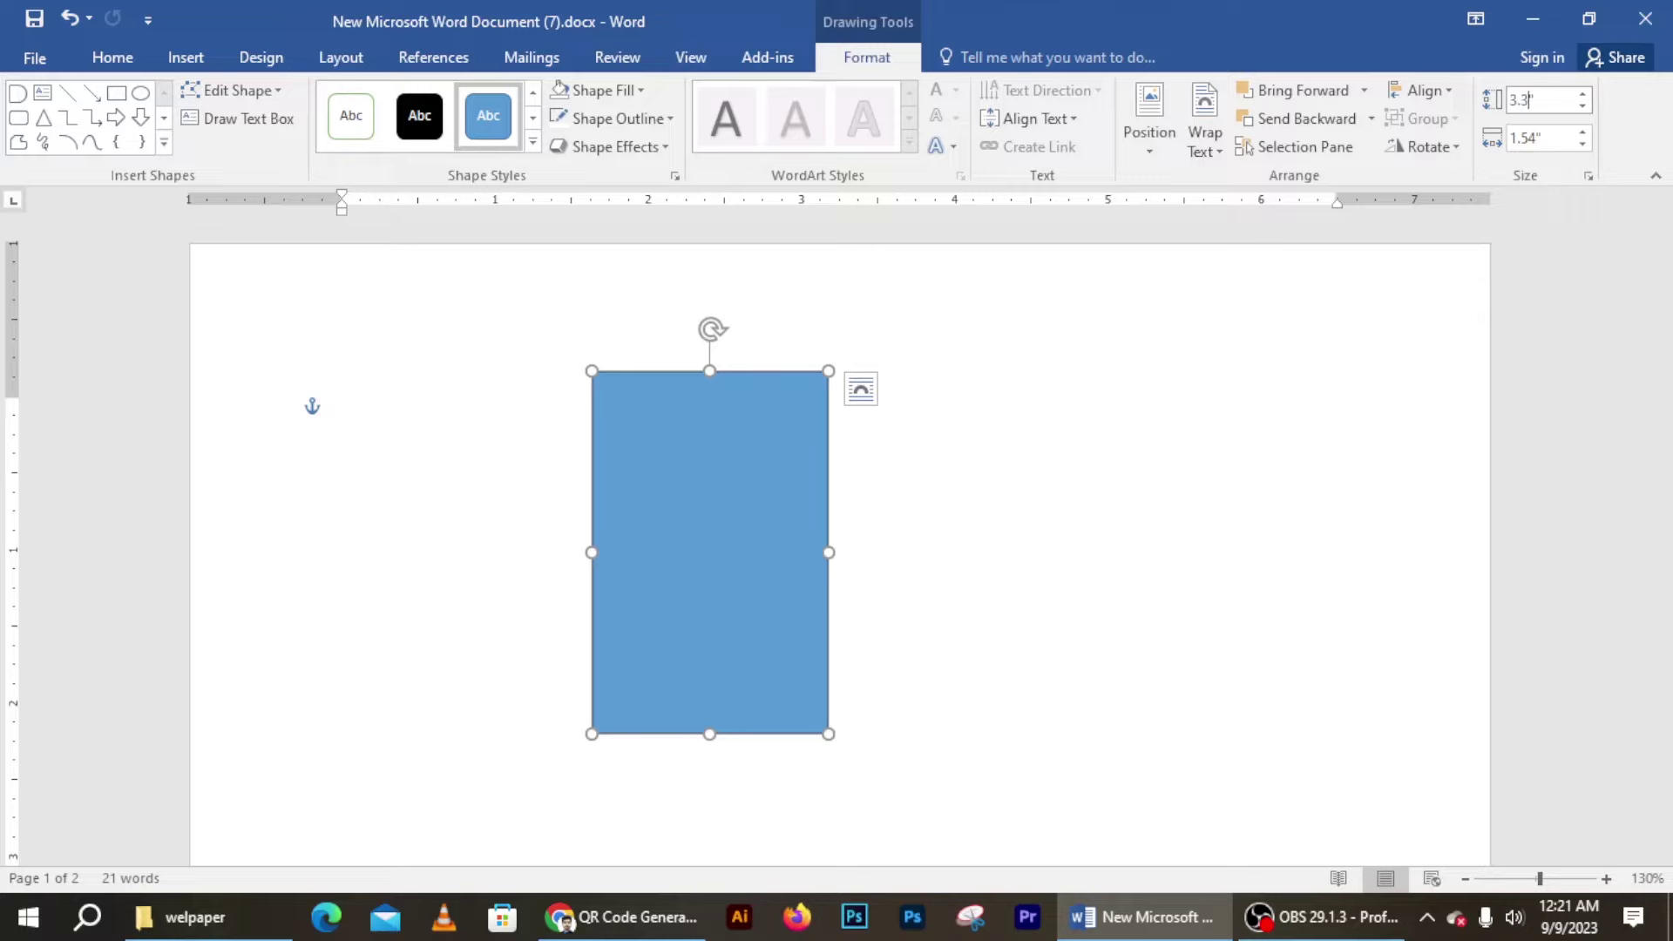
click(1531, 137)
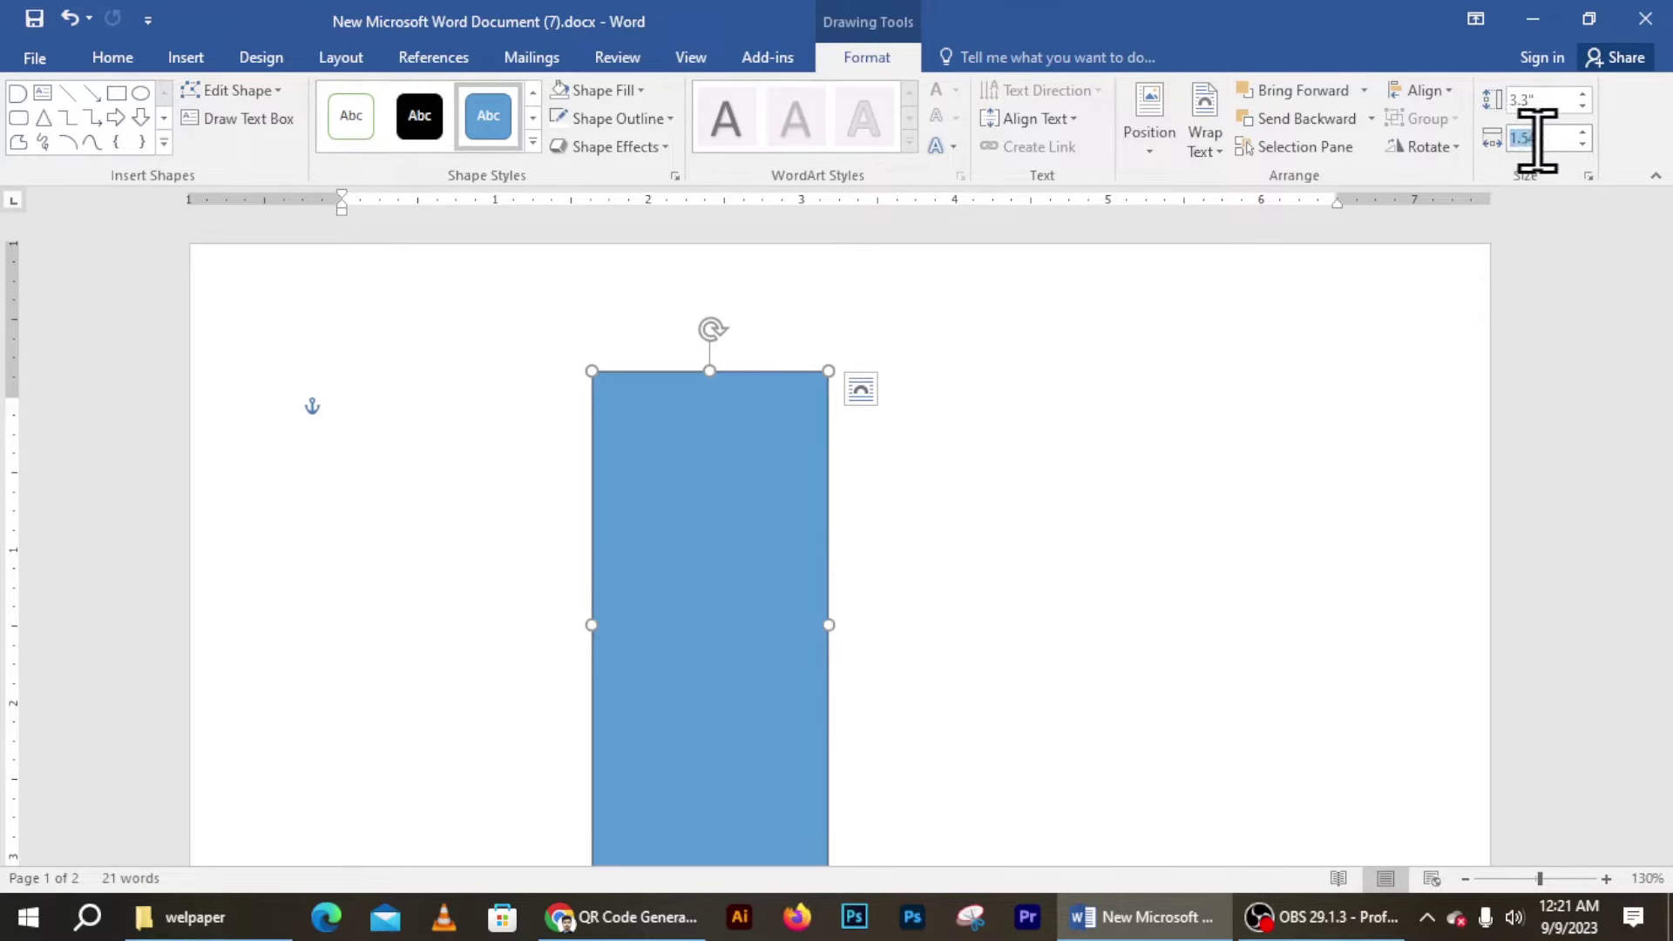
text(2)
click(1024, 508)
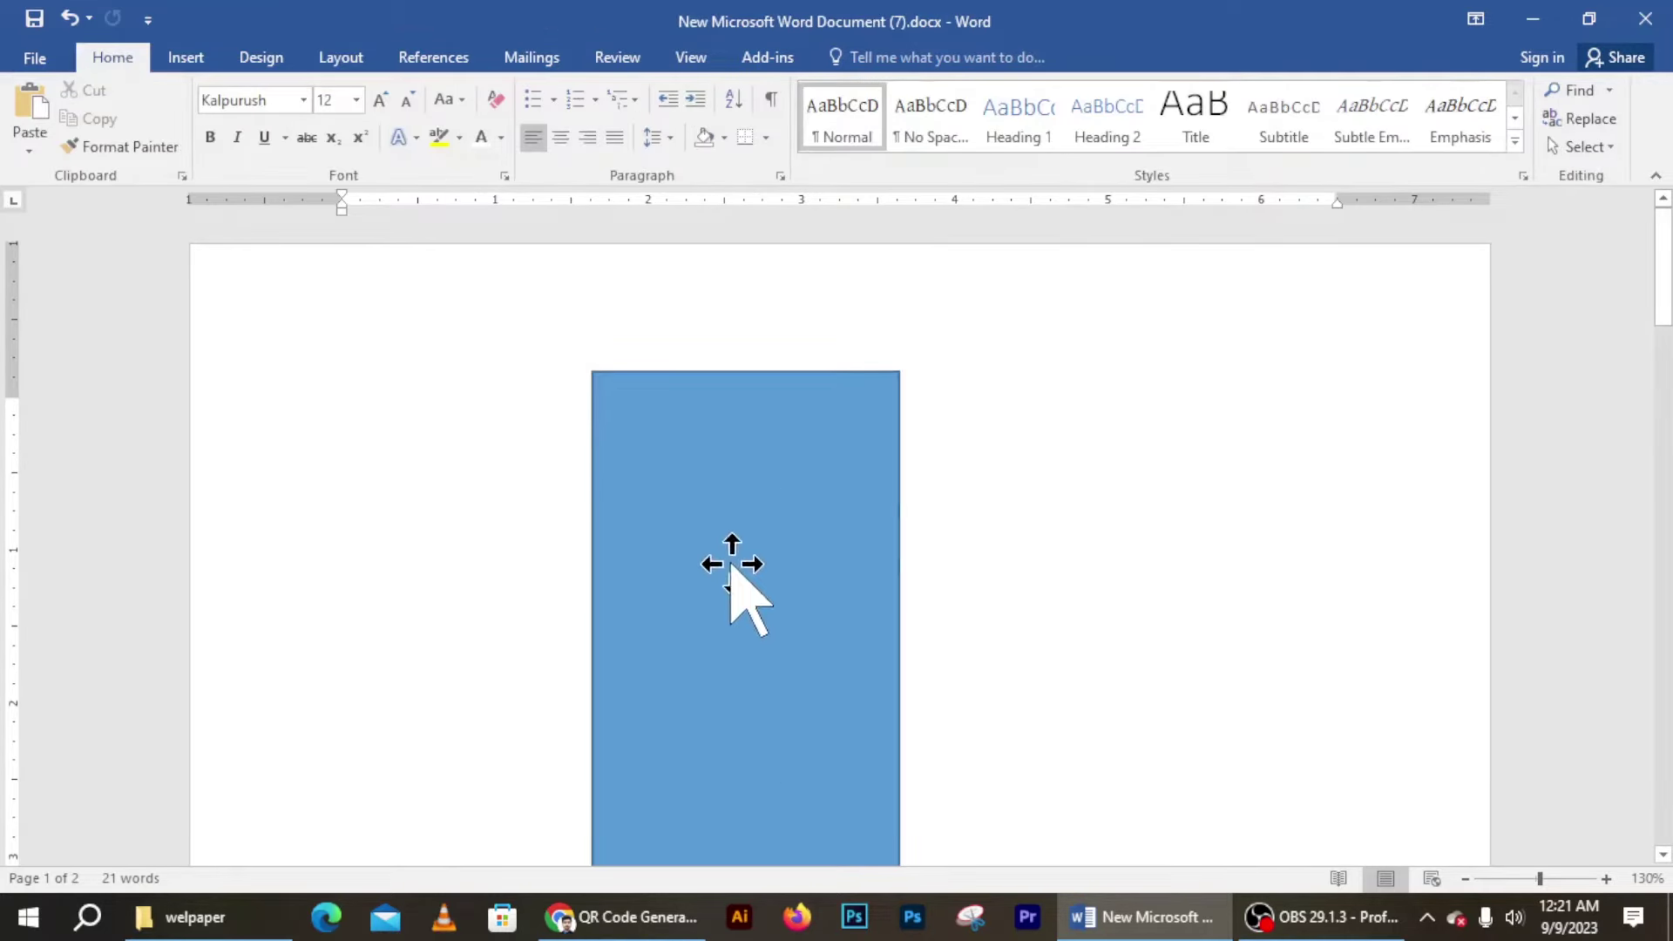
mouse_move(728, 561)
mouse_down()
mouse_move(683, 536)
mouse_move(747, 542)
mouse_up()
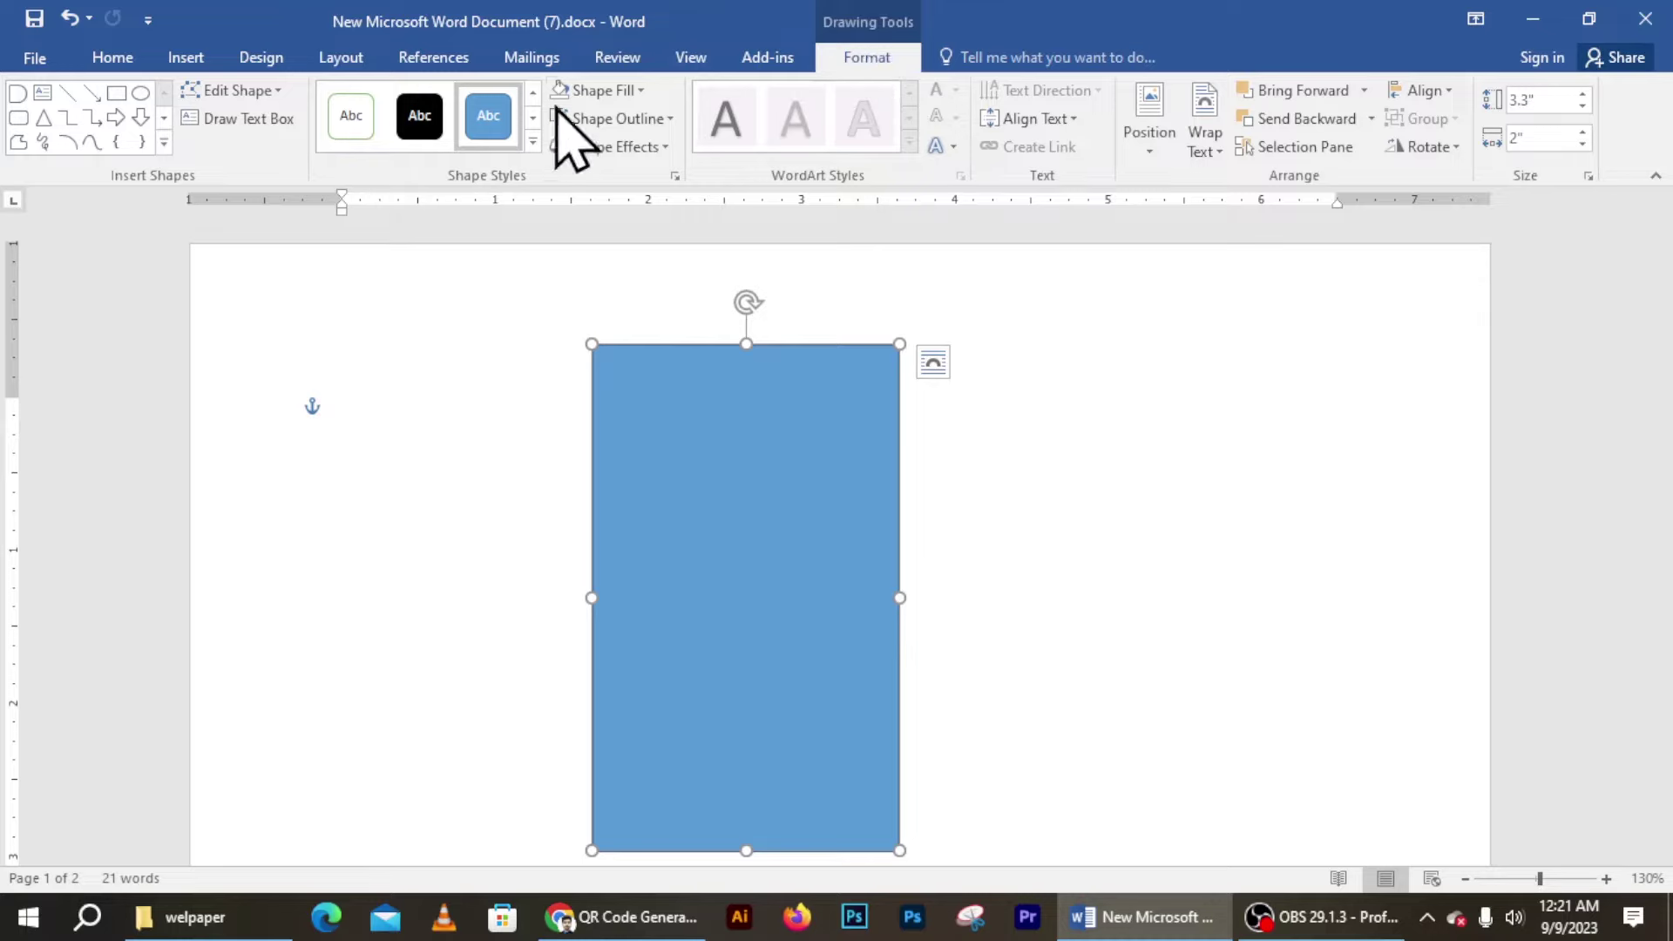
Remove the rectangle's fill and give it a black outline
click(616, 91)
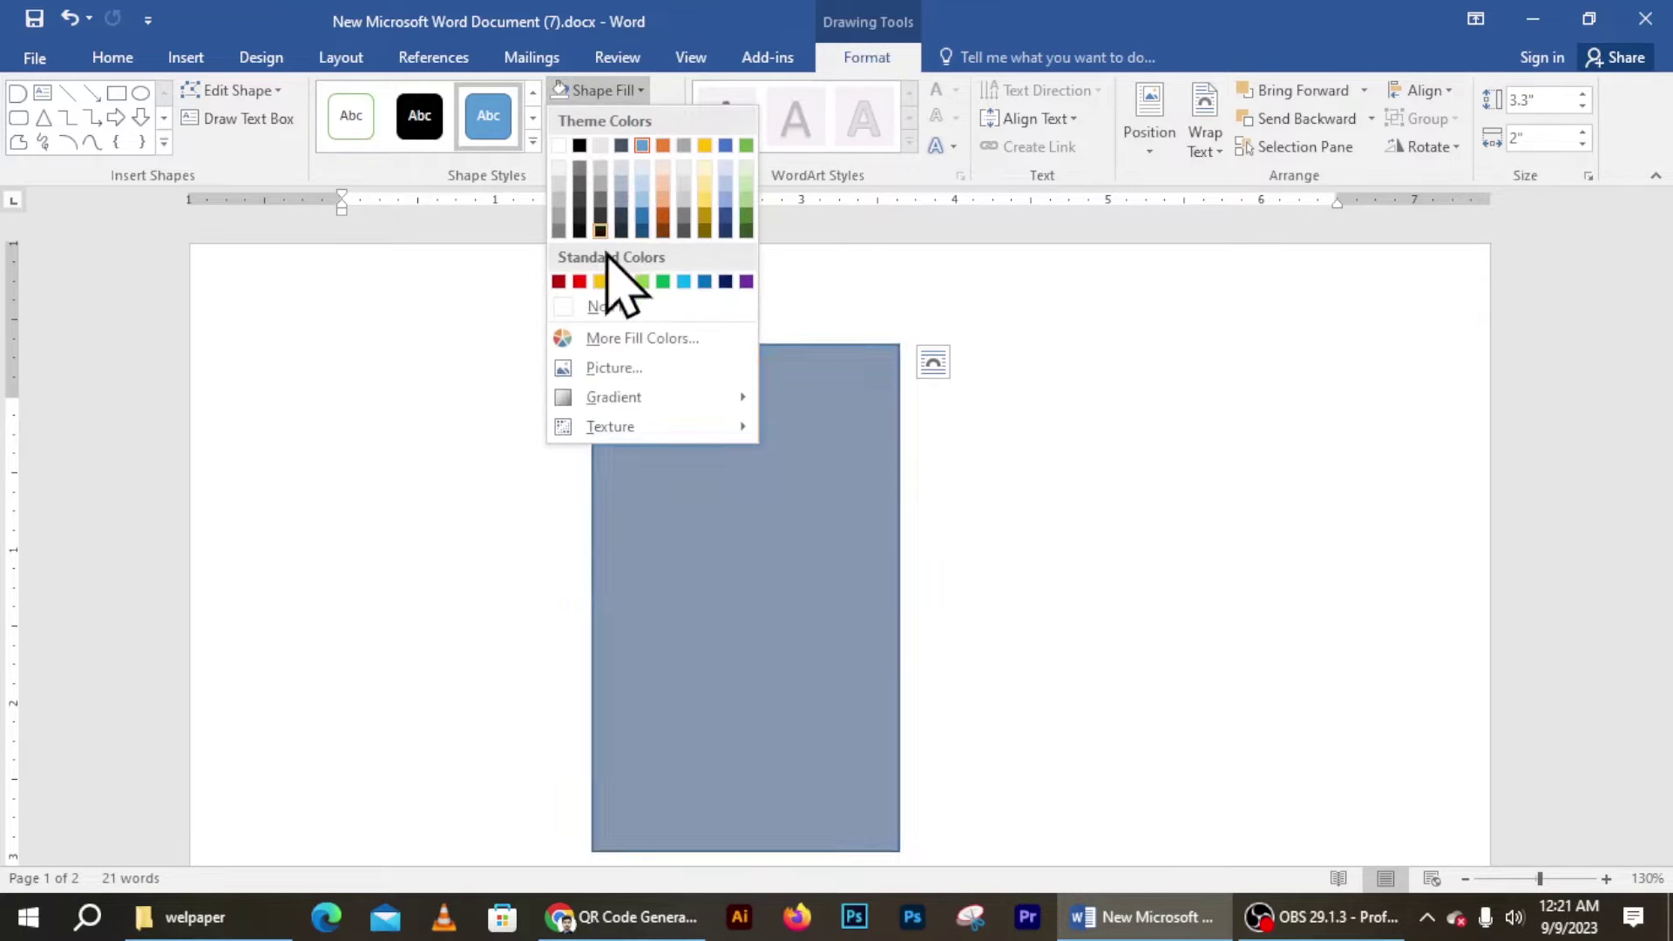
click(603, 306)
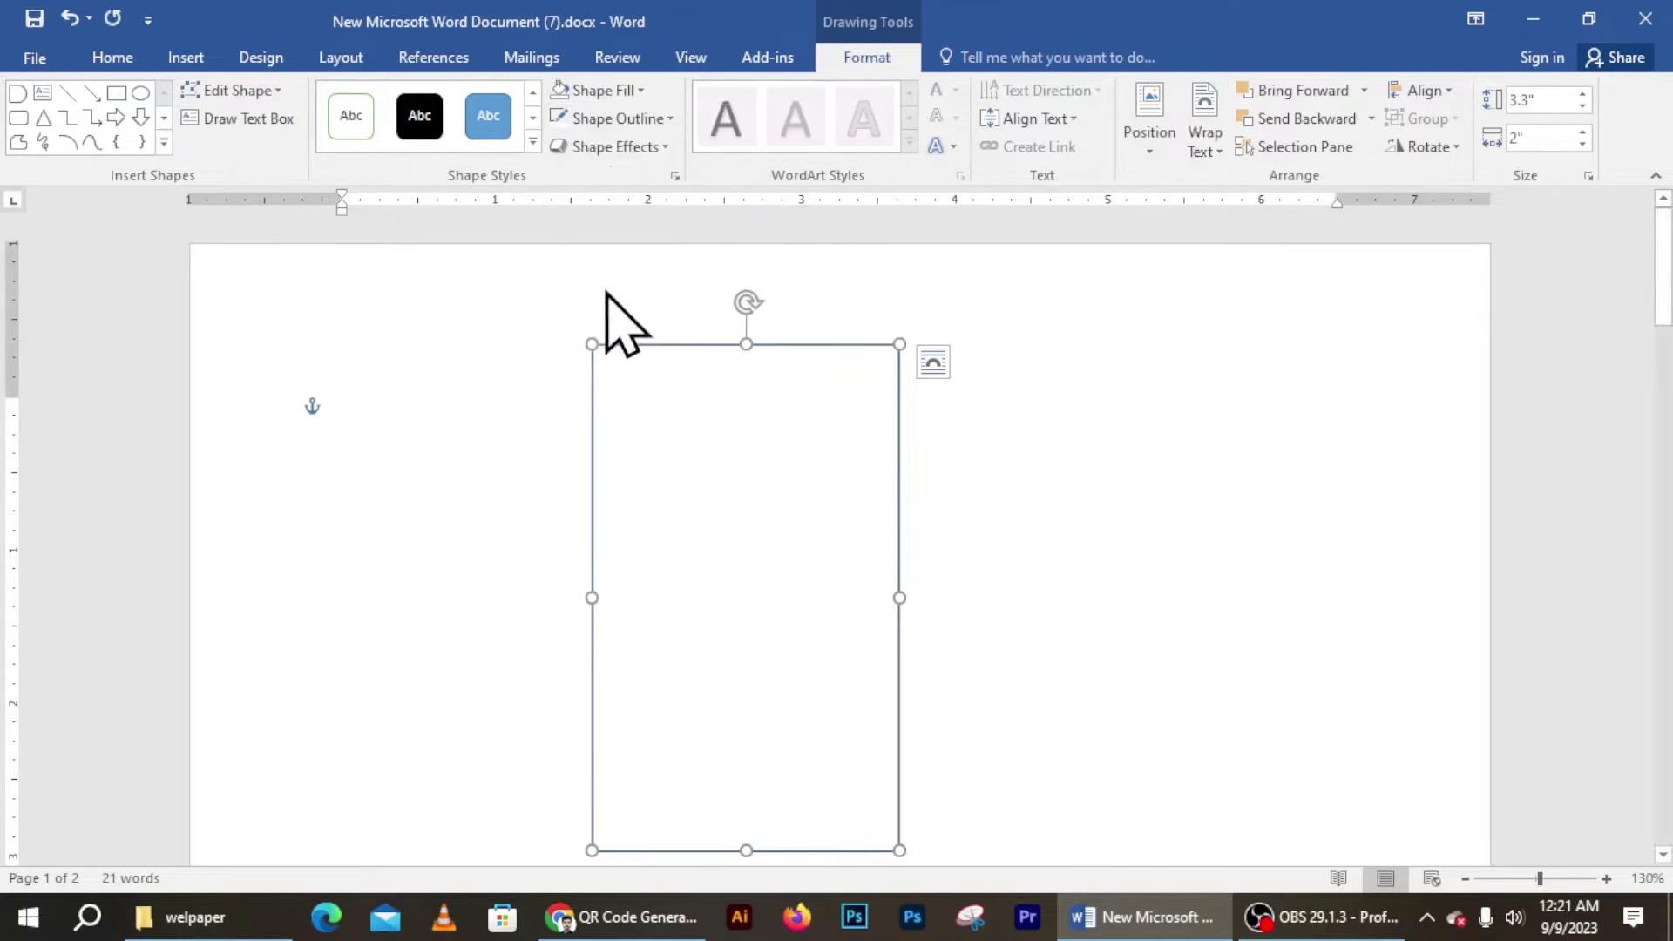
click(620, 120)
click(588, 171)
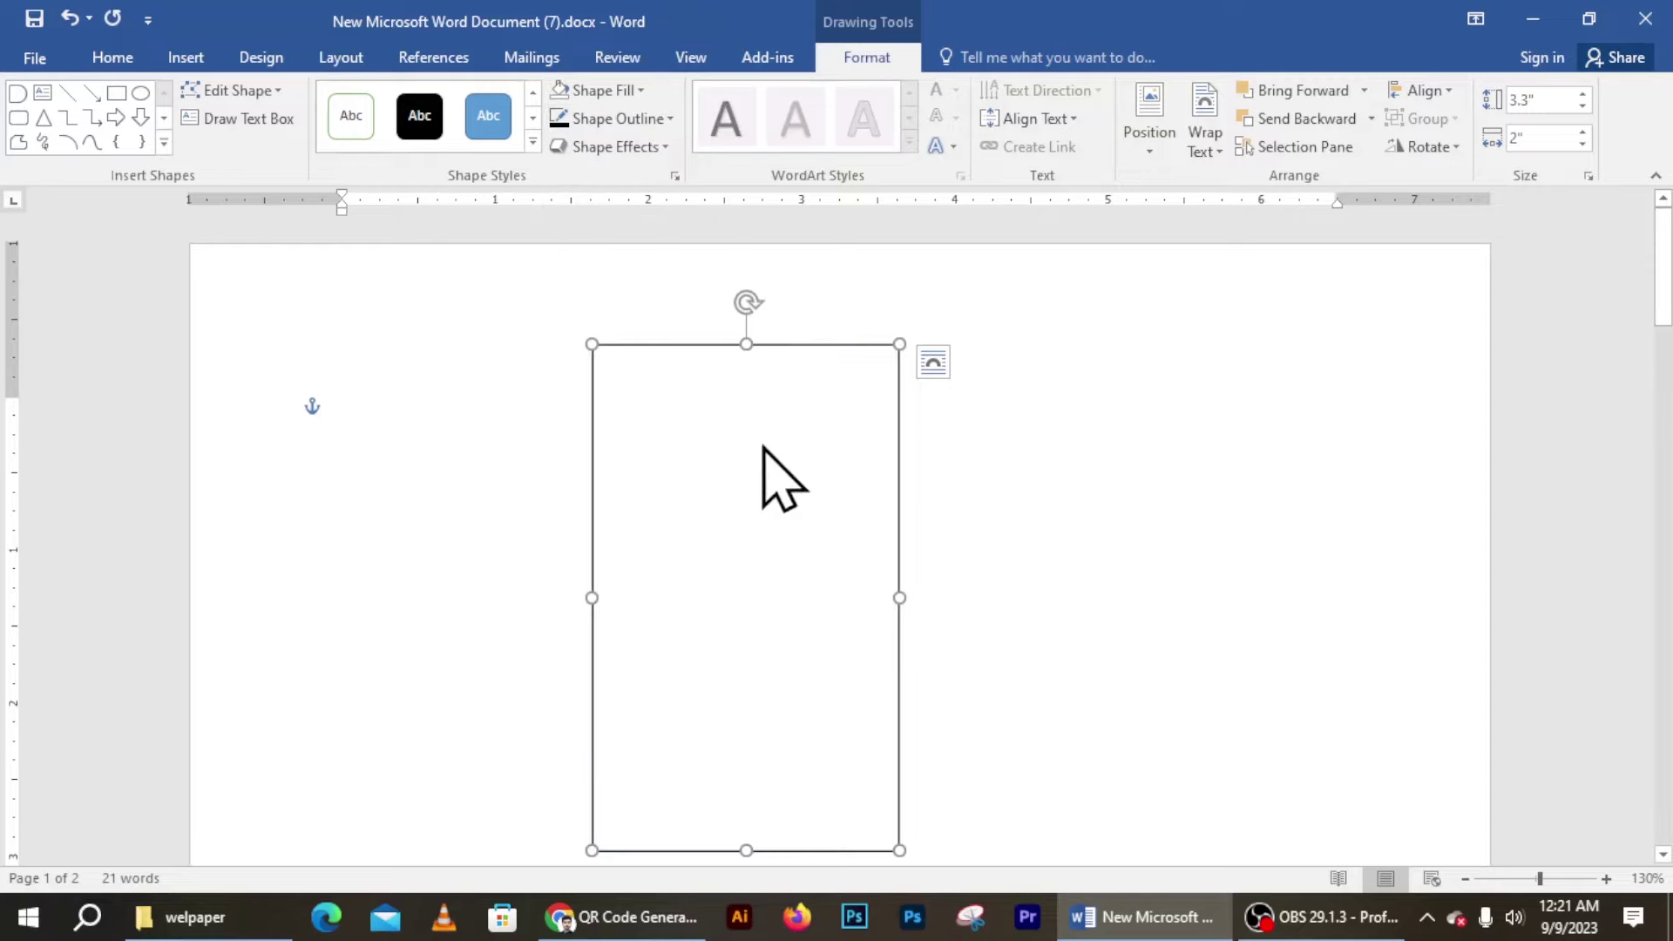
Thicken the frame's black outline to 2¼ pt
click(814, 398)
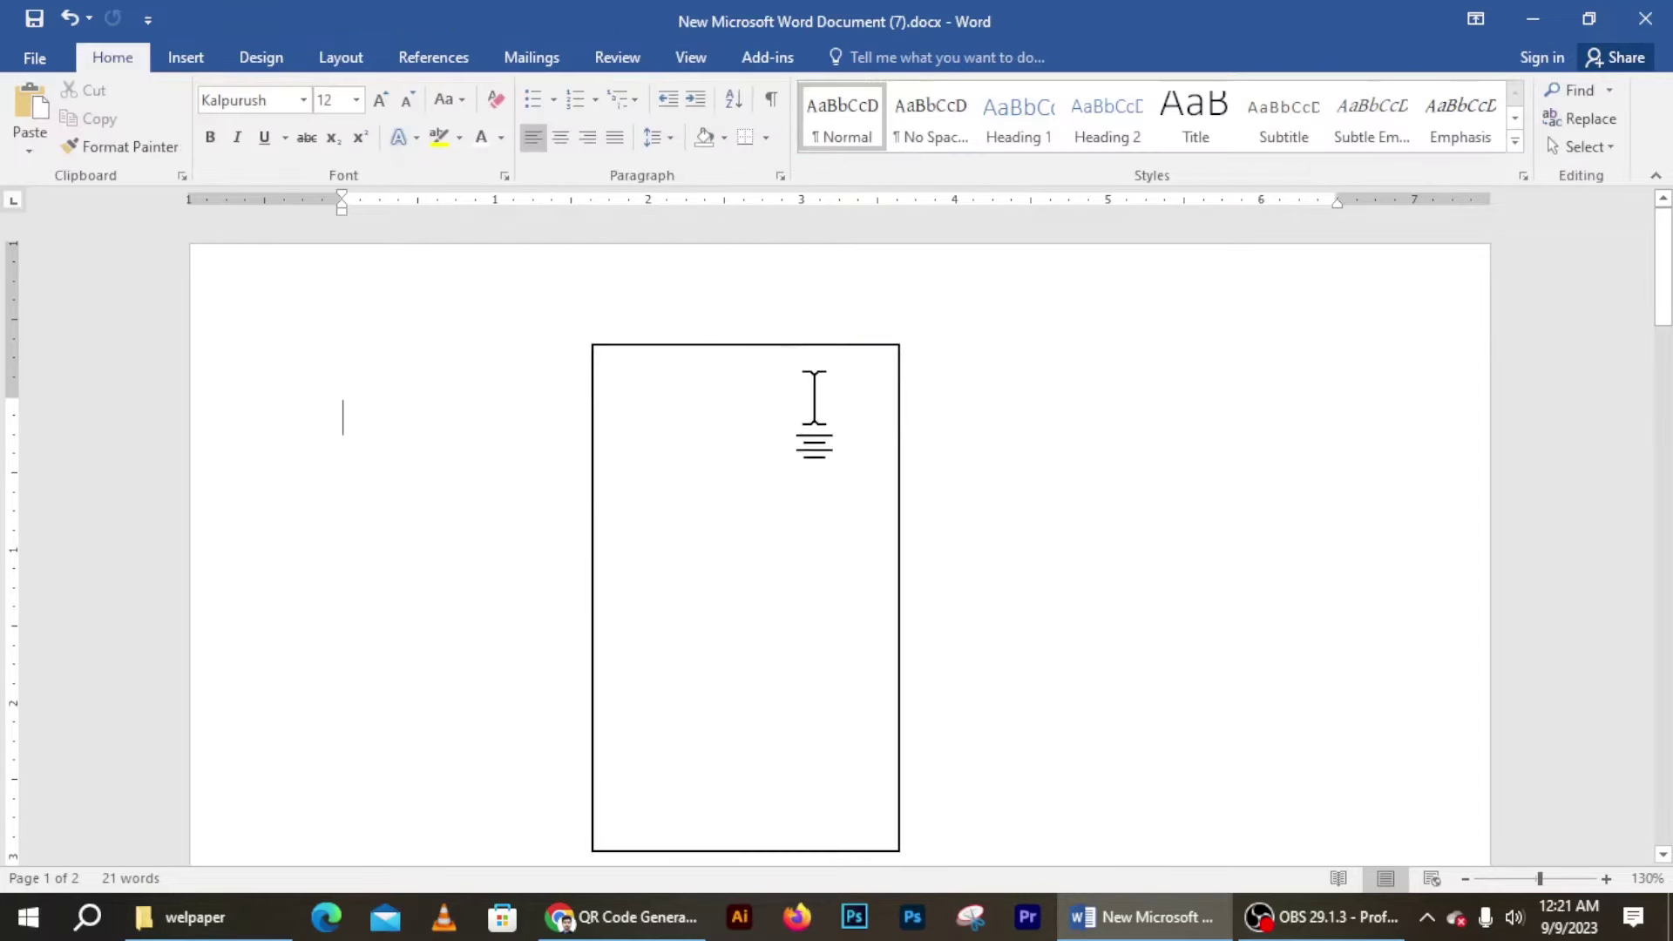
click(704, 345)
click(841, 56)
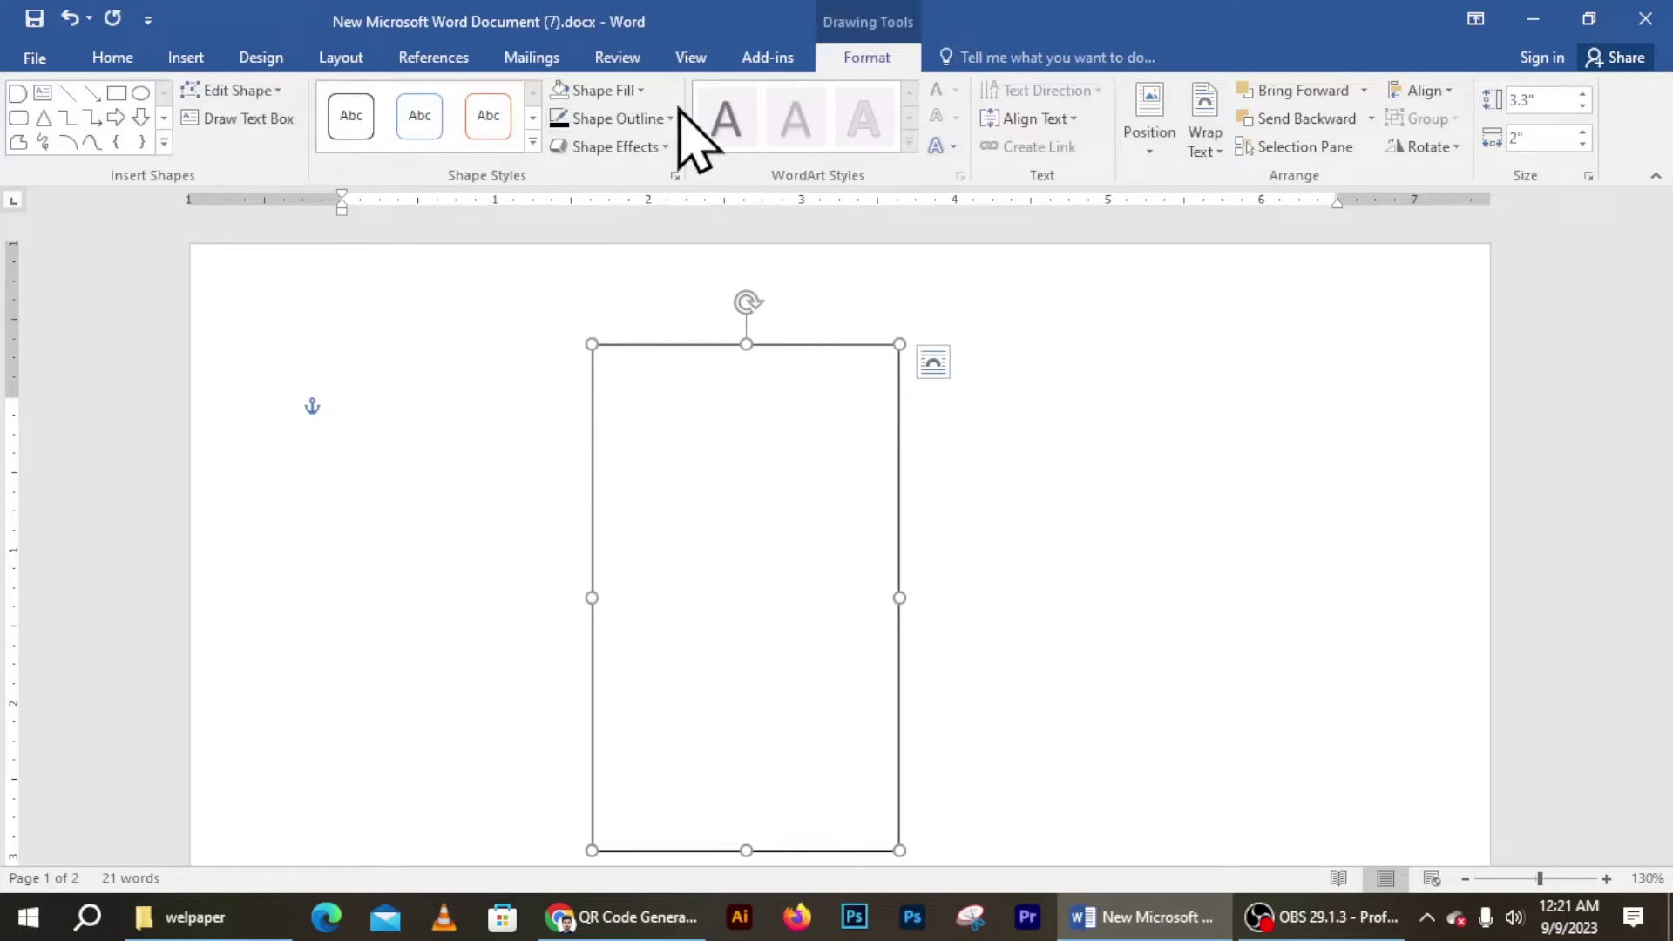
click(582, 126)
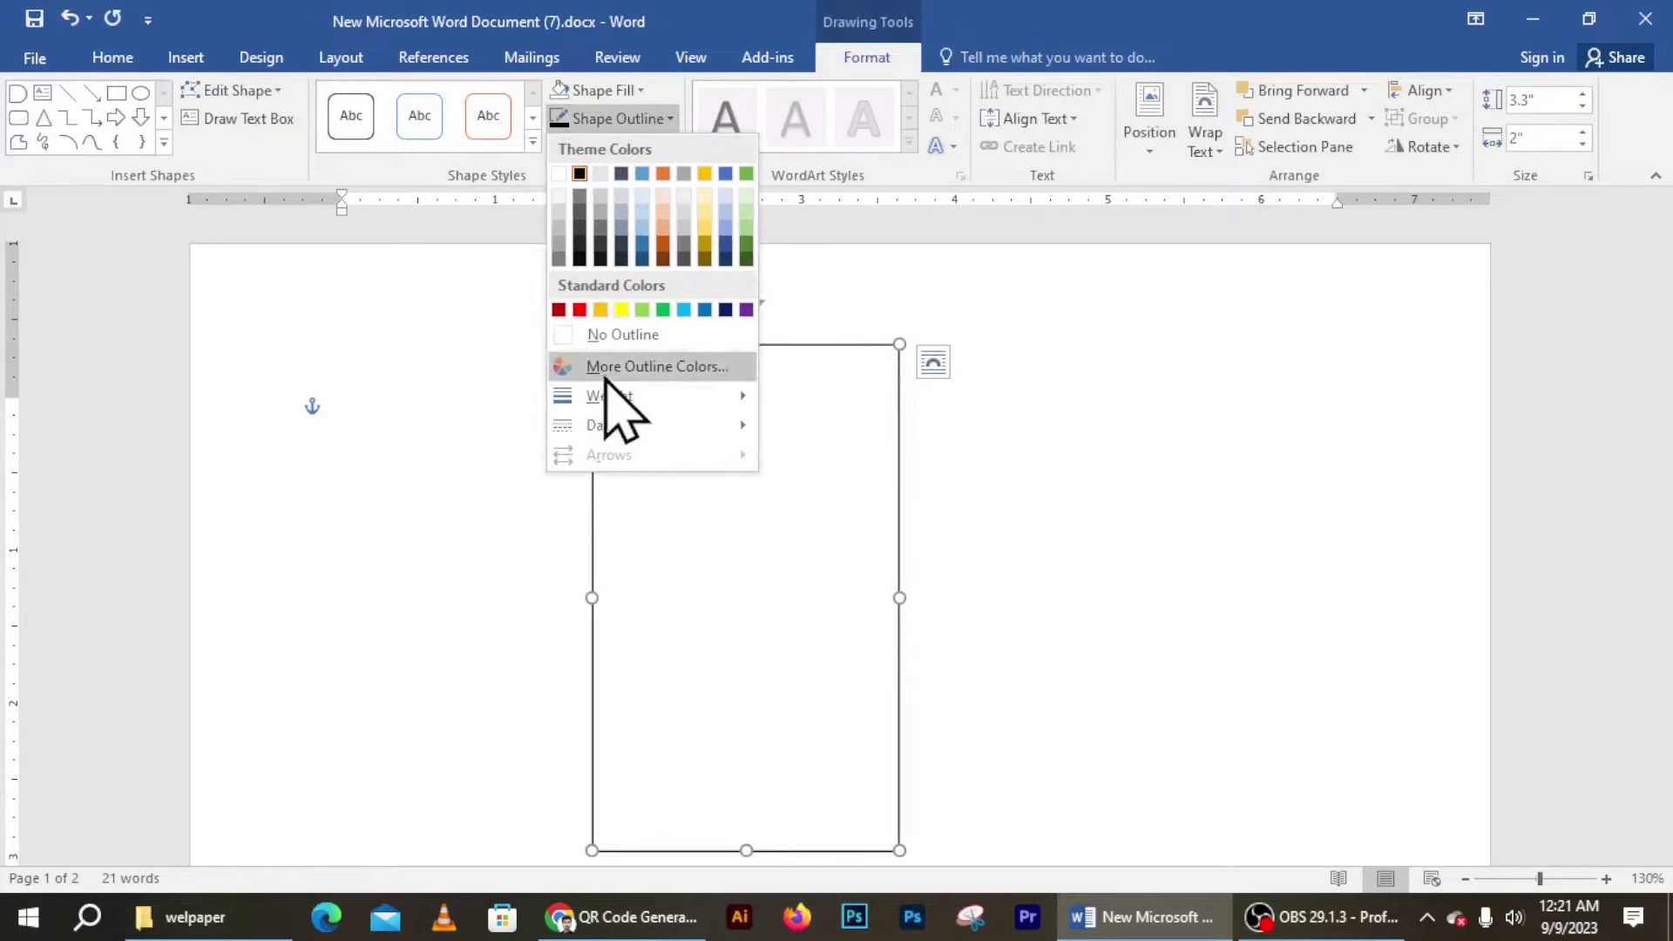
mouse_move(609, 395)
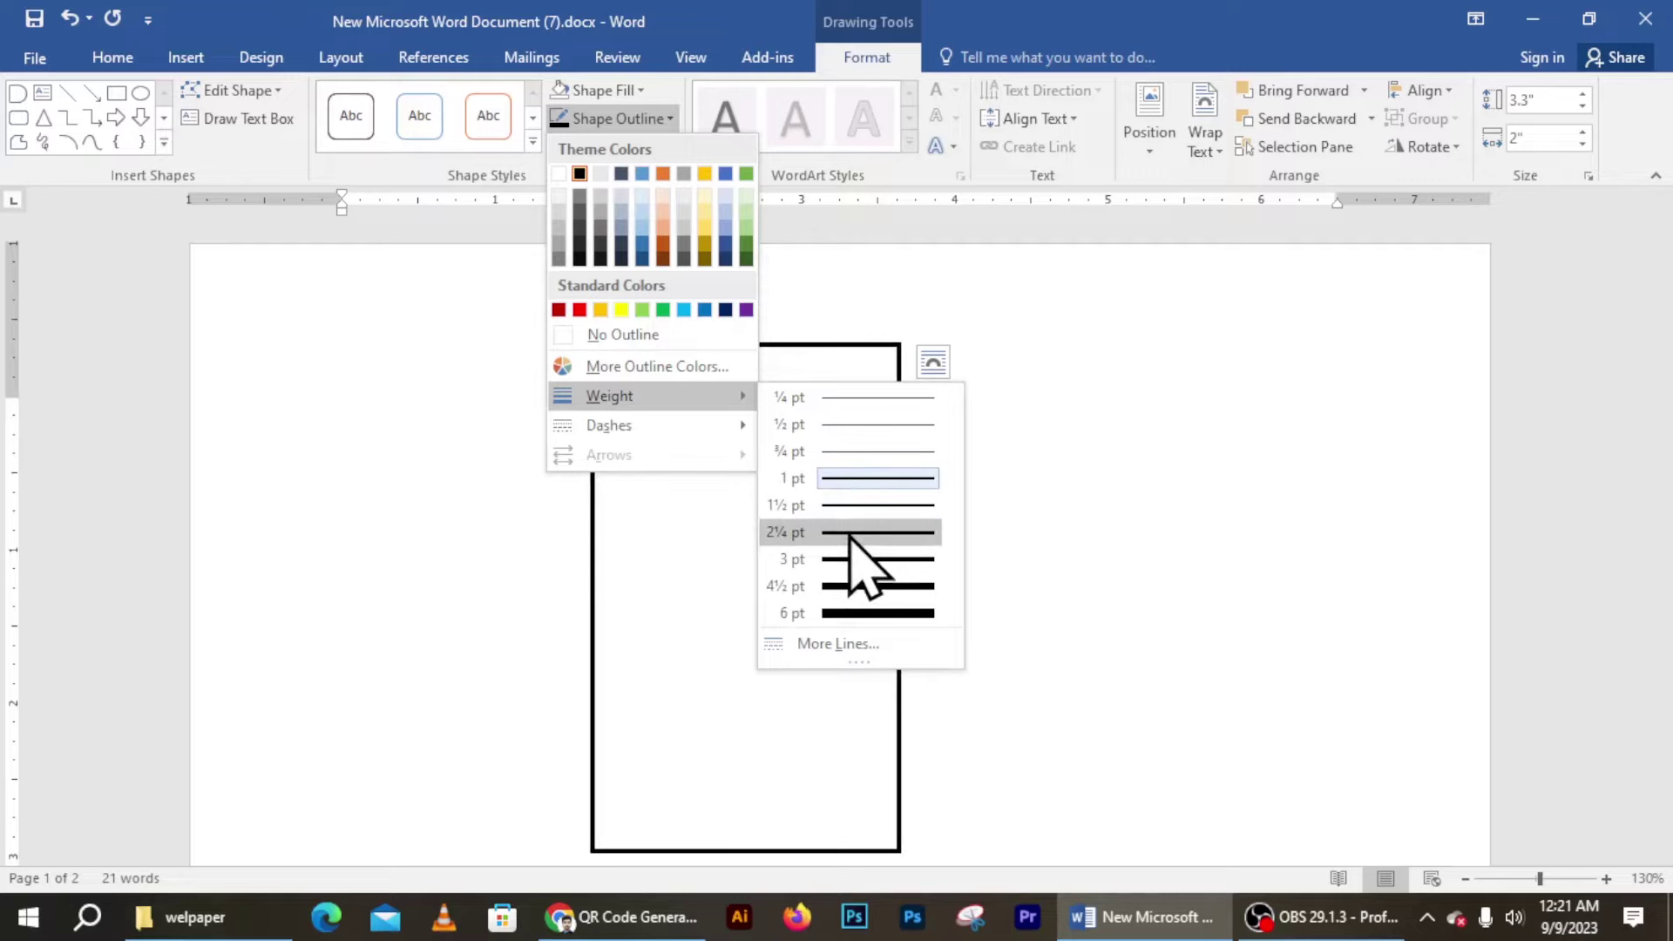
click(849, 532)
click(1045, 422)
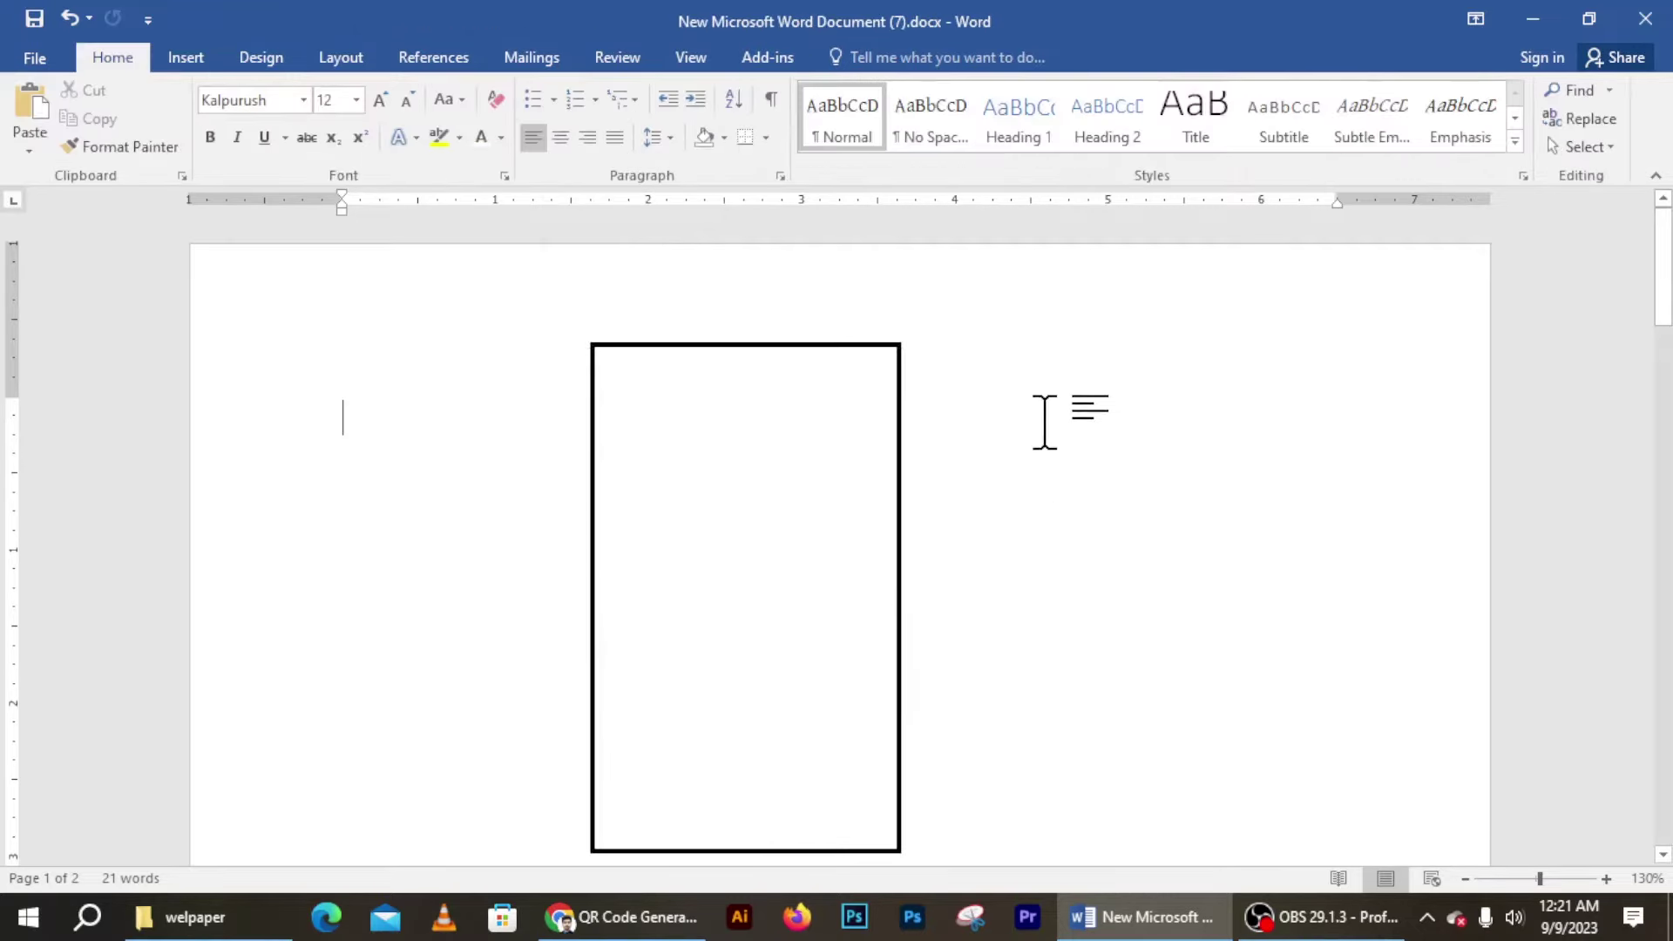
Draw a 1.02" × 2" blue rectangle across the top of the black frame
click(185, 58)
click(339, 139)
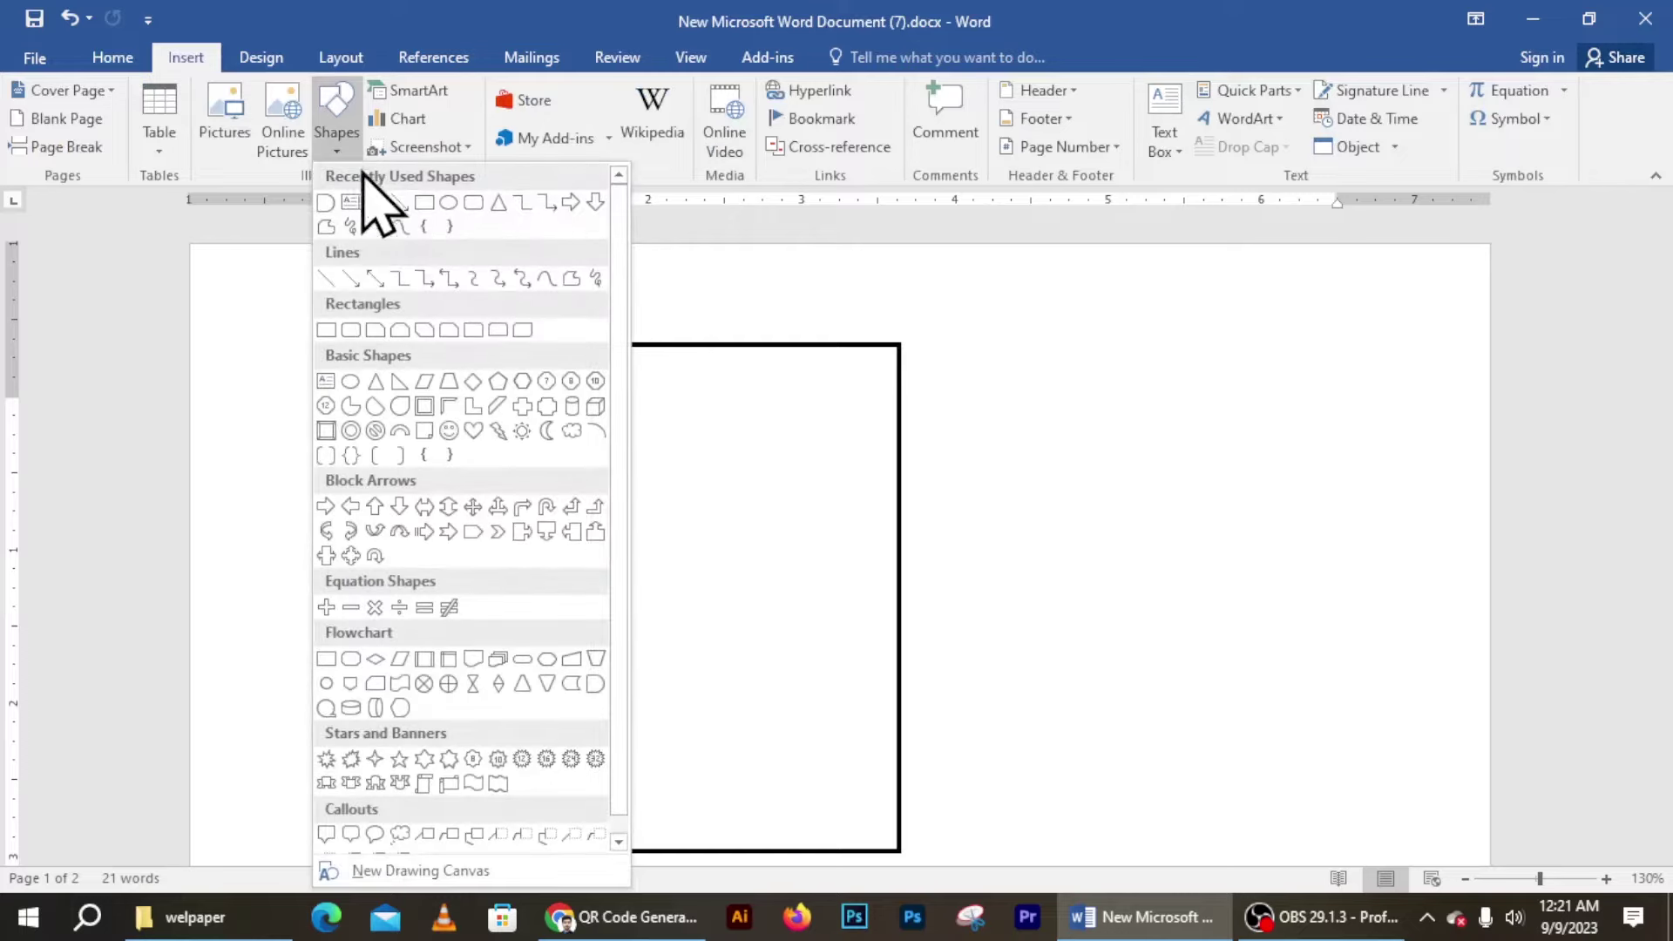
click(424, 203)
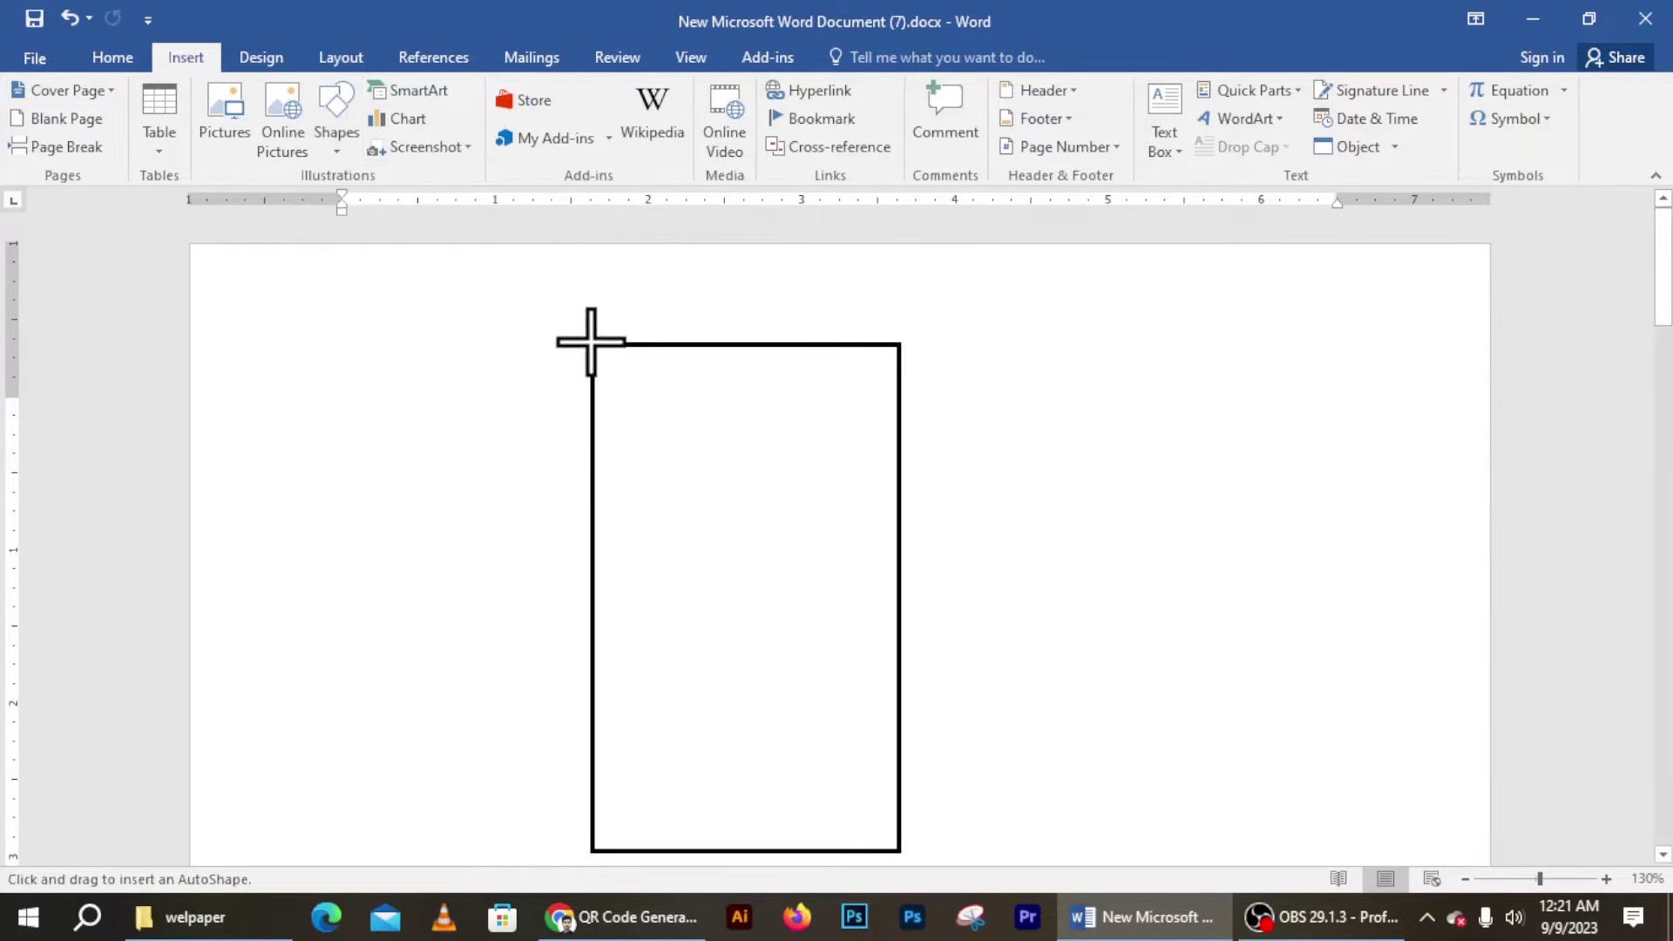
mouse_move(591, 342)
mouse_down()
mouse_move(884, 445)
mouse_move(899, 501)
mouse_up()
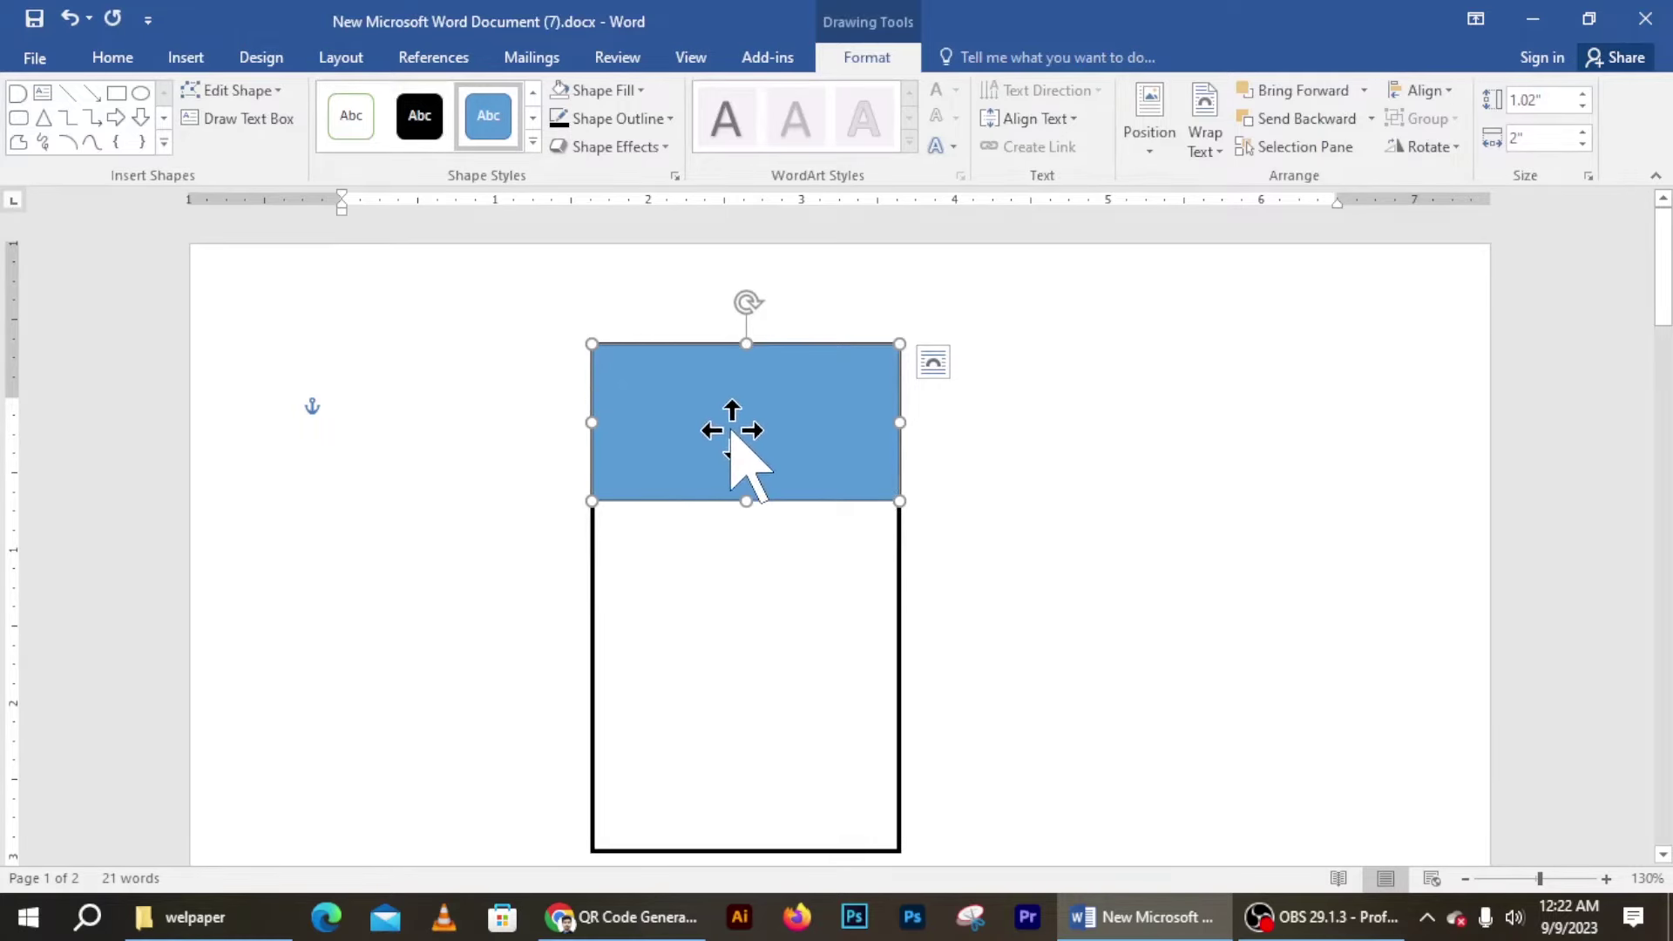
In Edit Points mode, add a point mid-way along the header's bottom edge and pull it to bend the edge
right_click(733, 433)
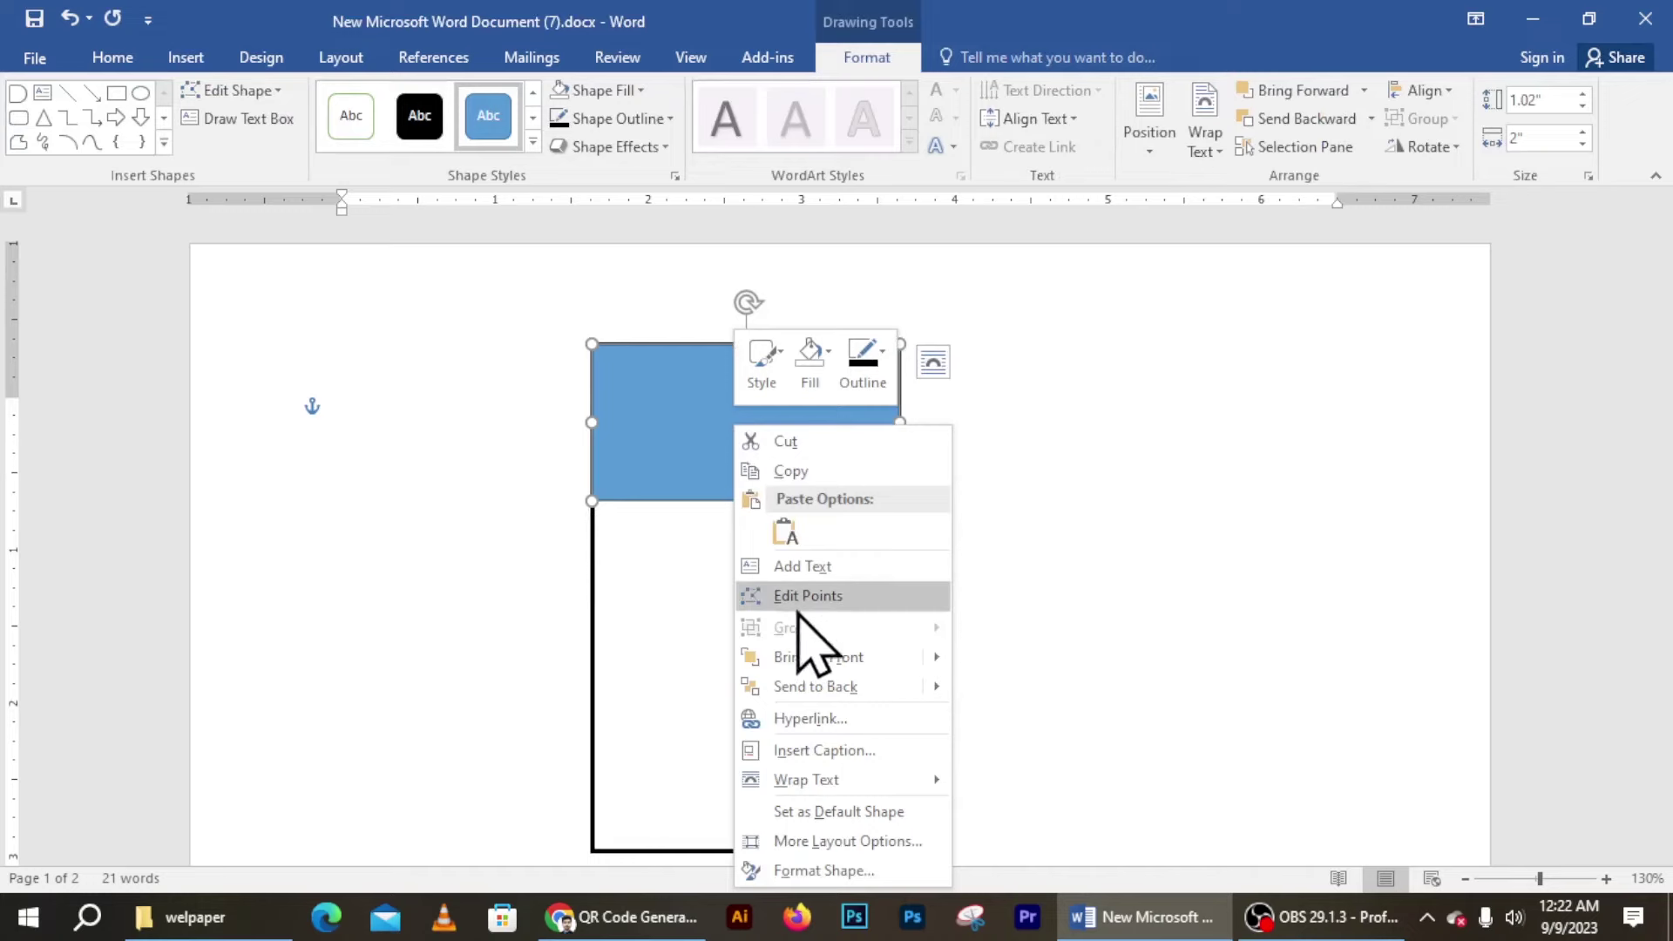
click(823, 600)
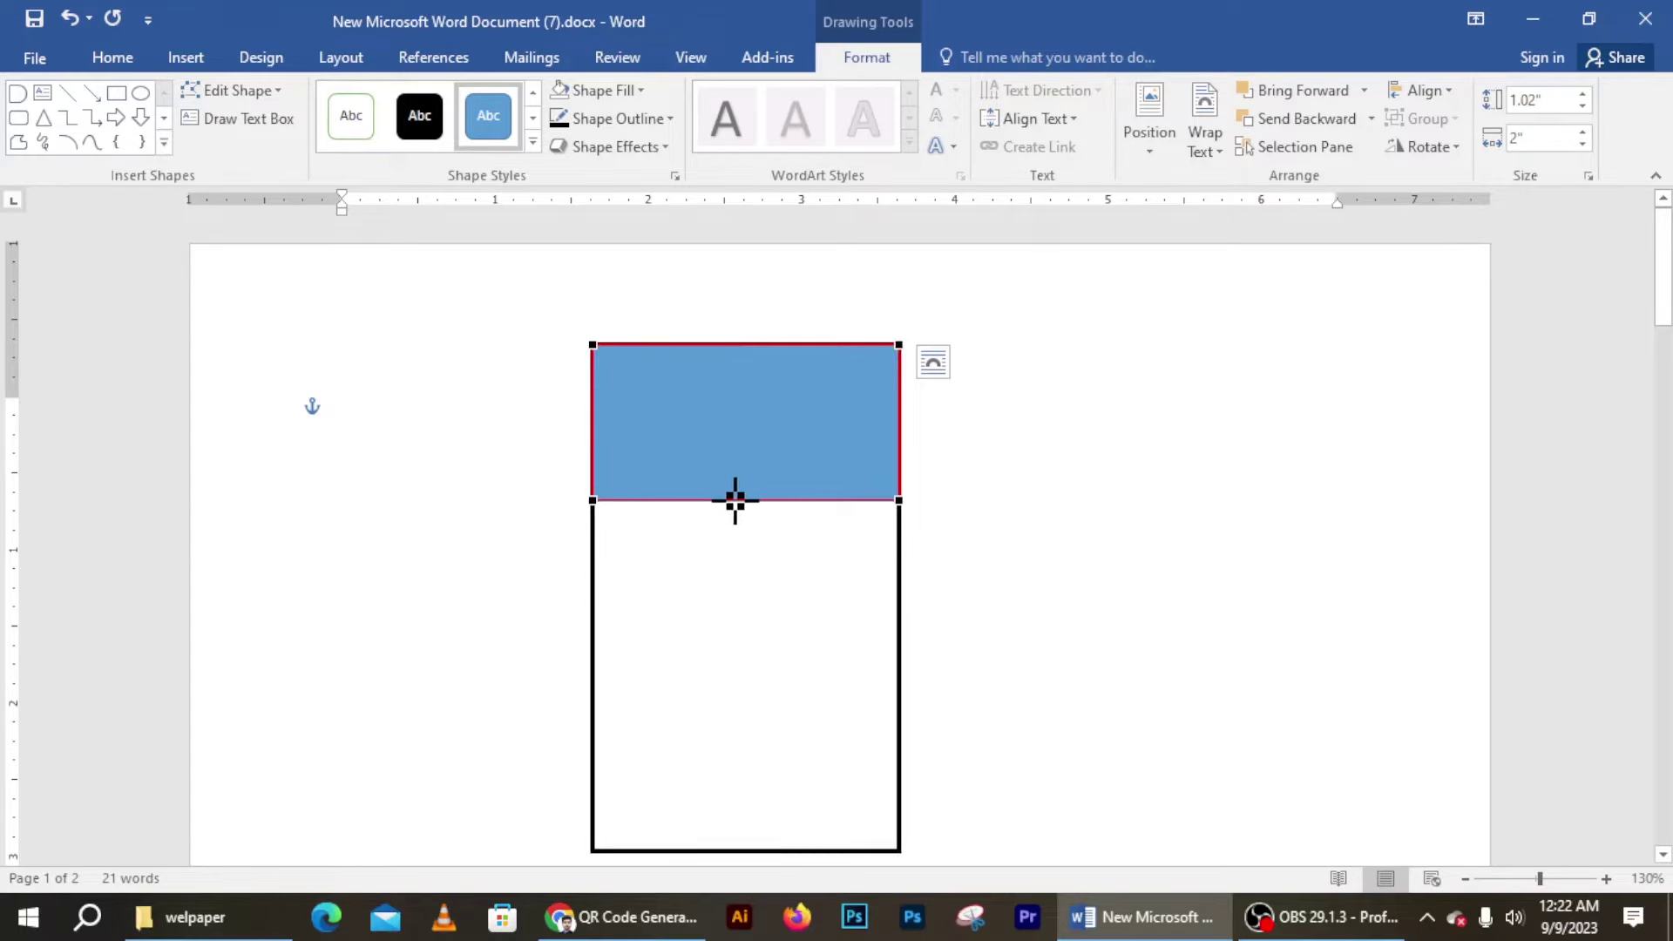
right_click(735, 500)
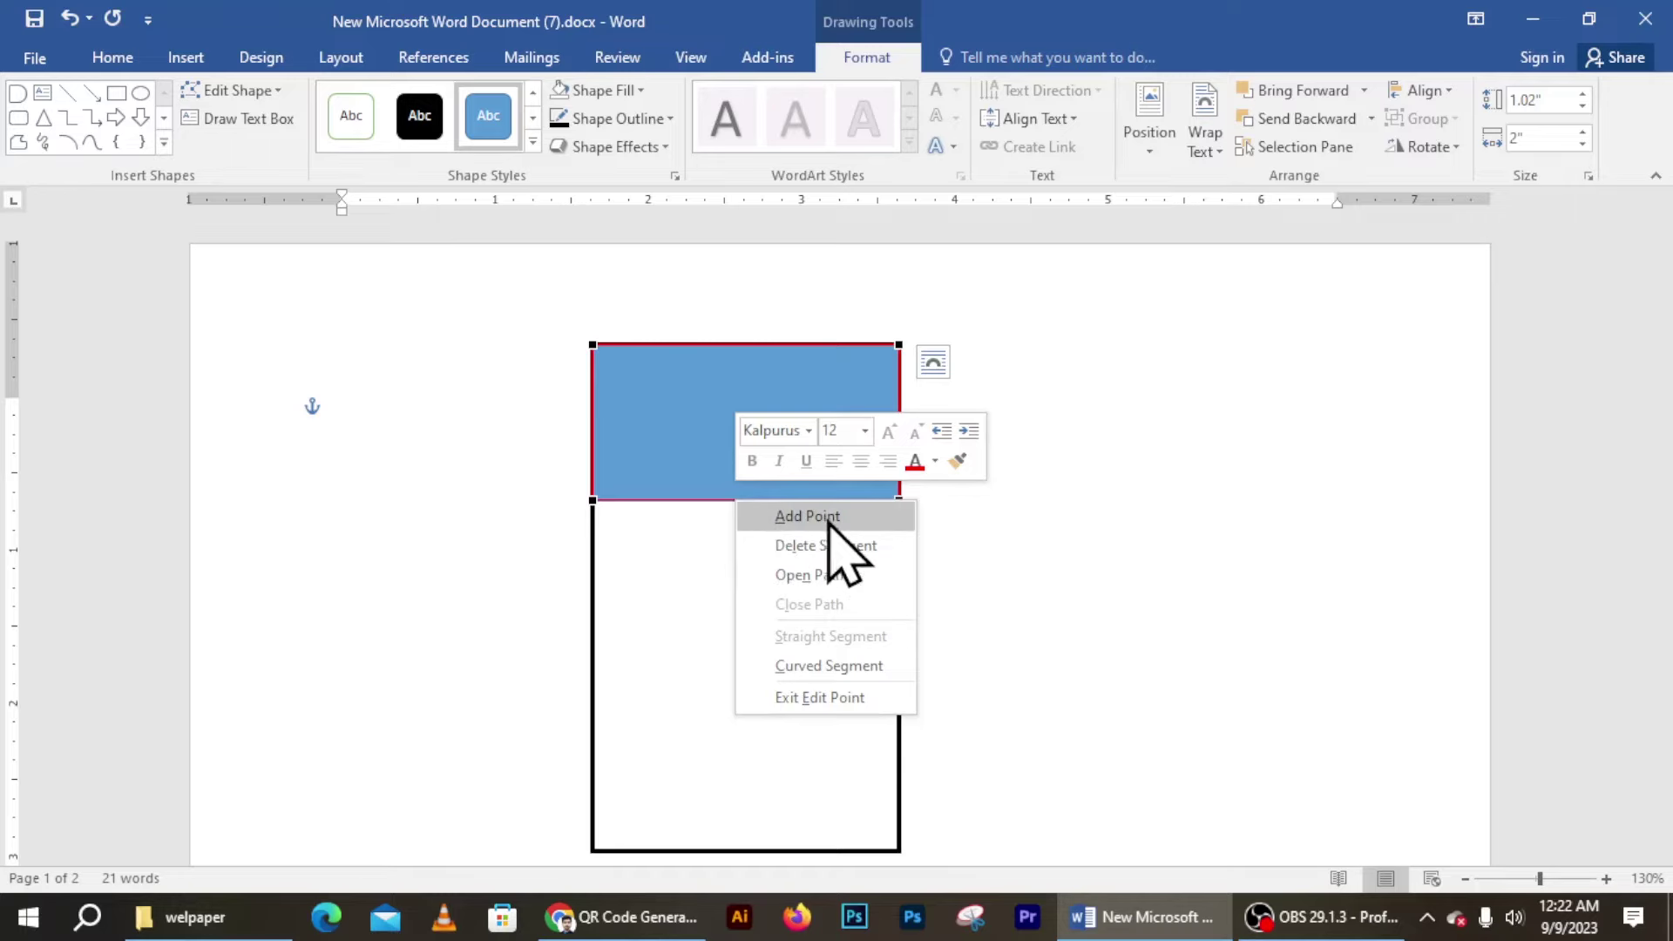
click(813, 523)
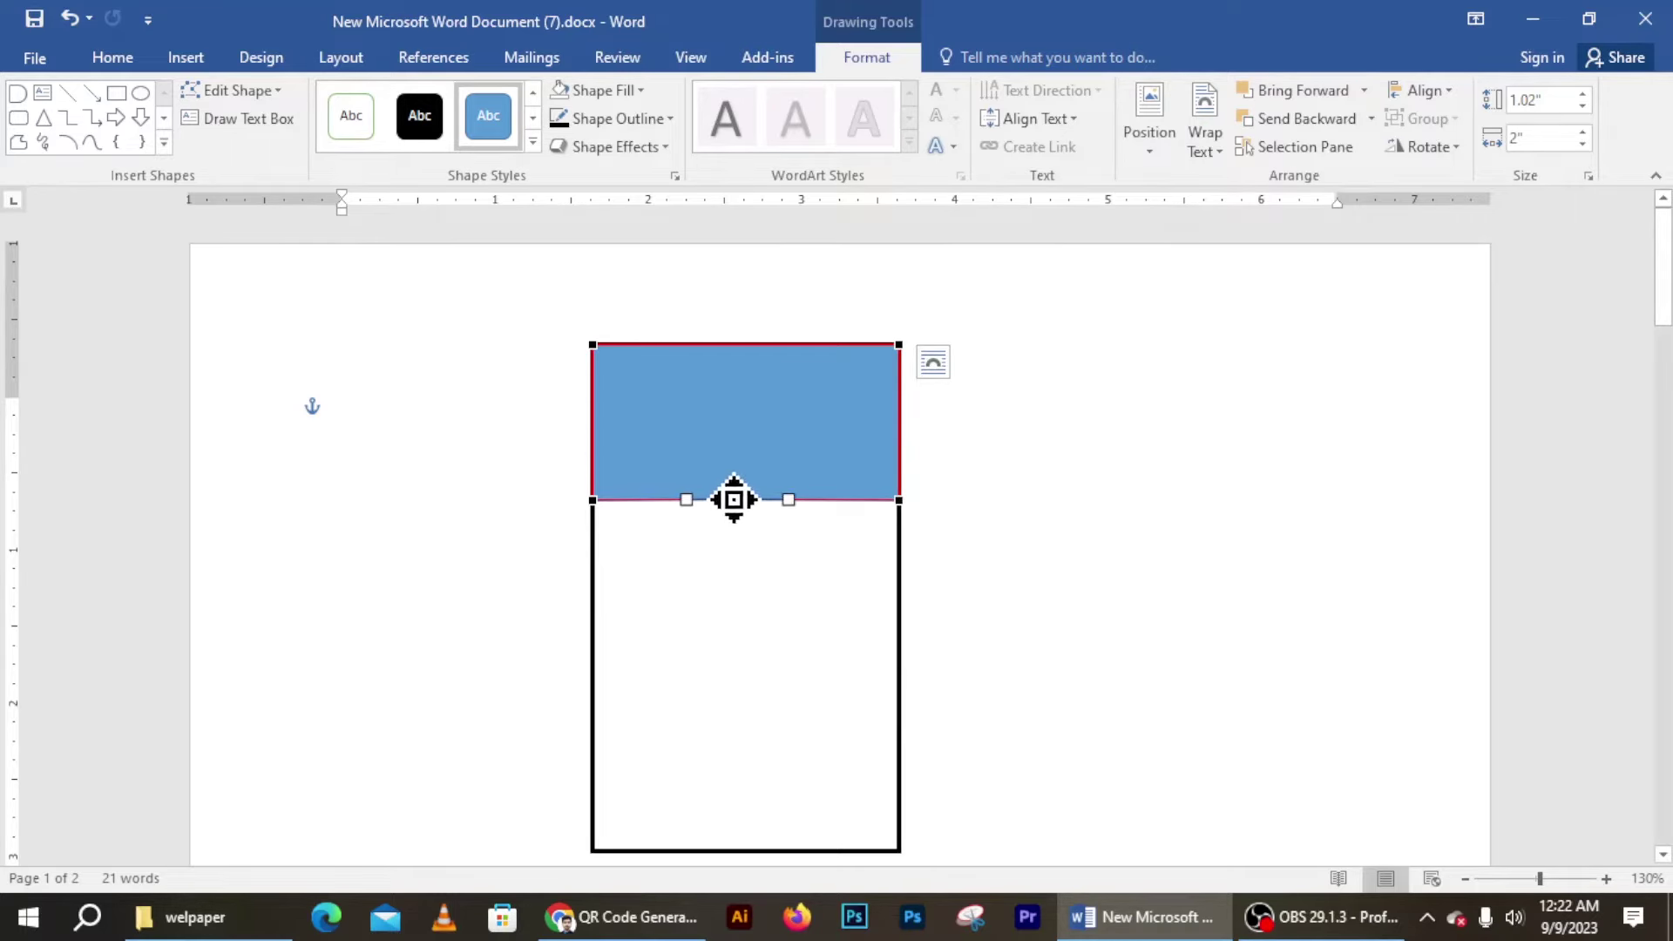
mouse_move(735, 499)
mouse_down()
mouse_move(734, 467)
mouse_move(786, 512)
mouse_move(795, 560)
mouse_up()
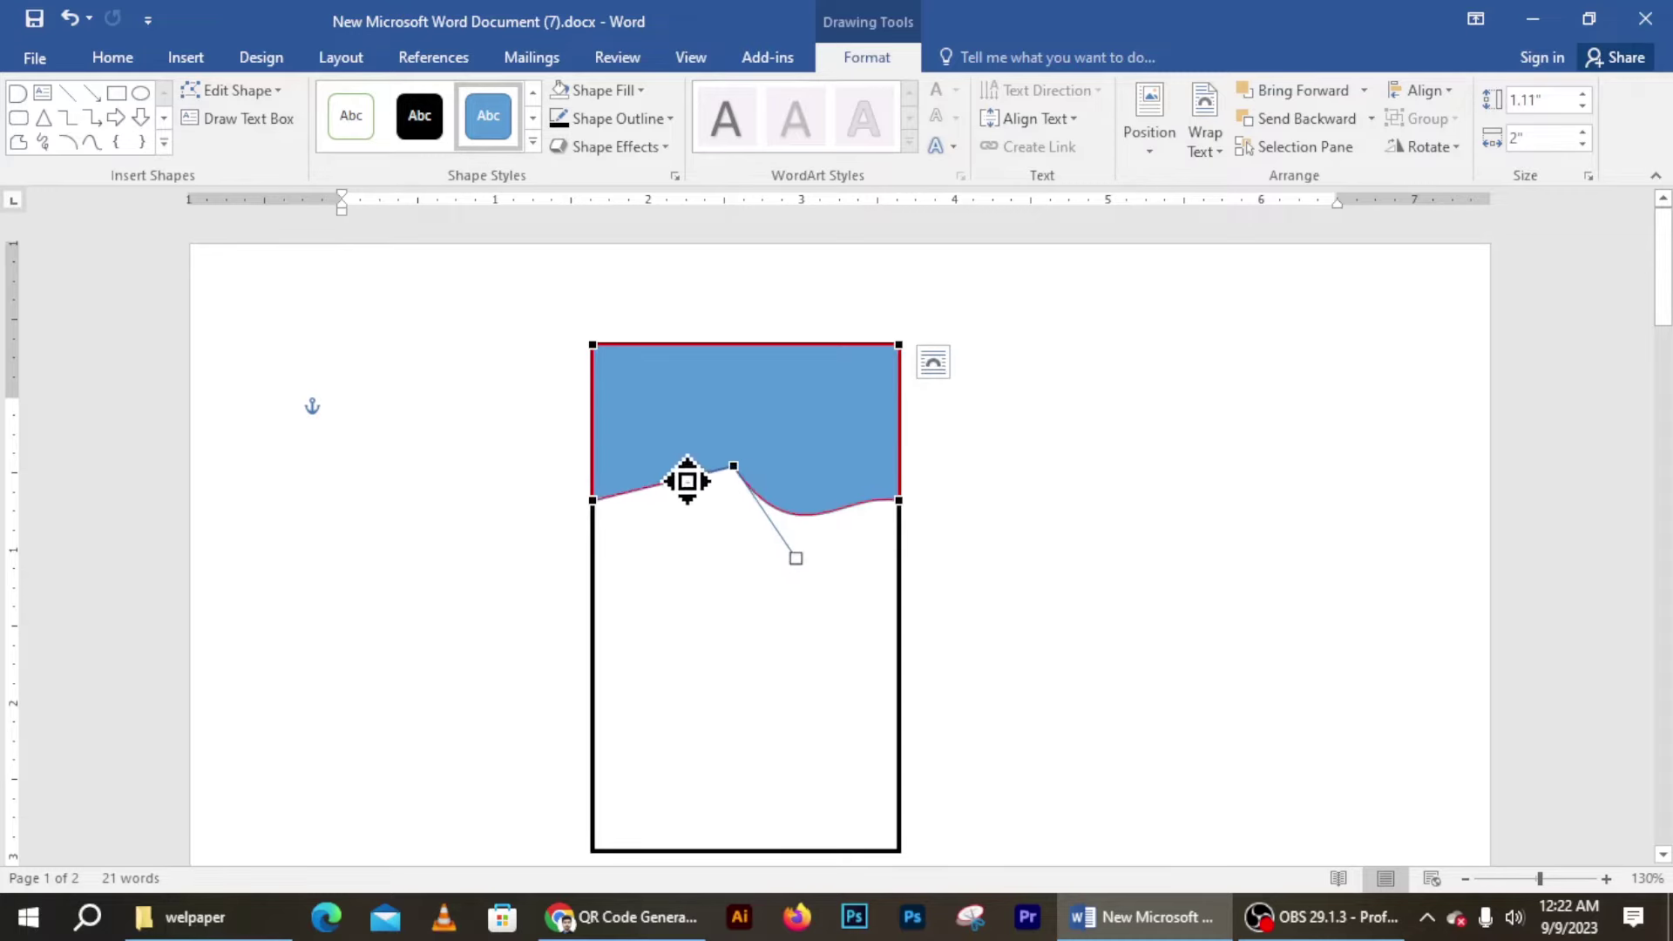
Adjust the curve handles on both sides so the bottom edge forms a smooth wave with a central peak
drag(685, 478, 690, 496)
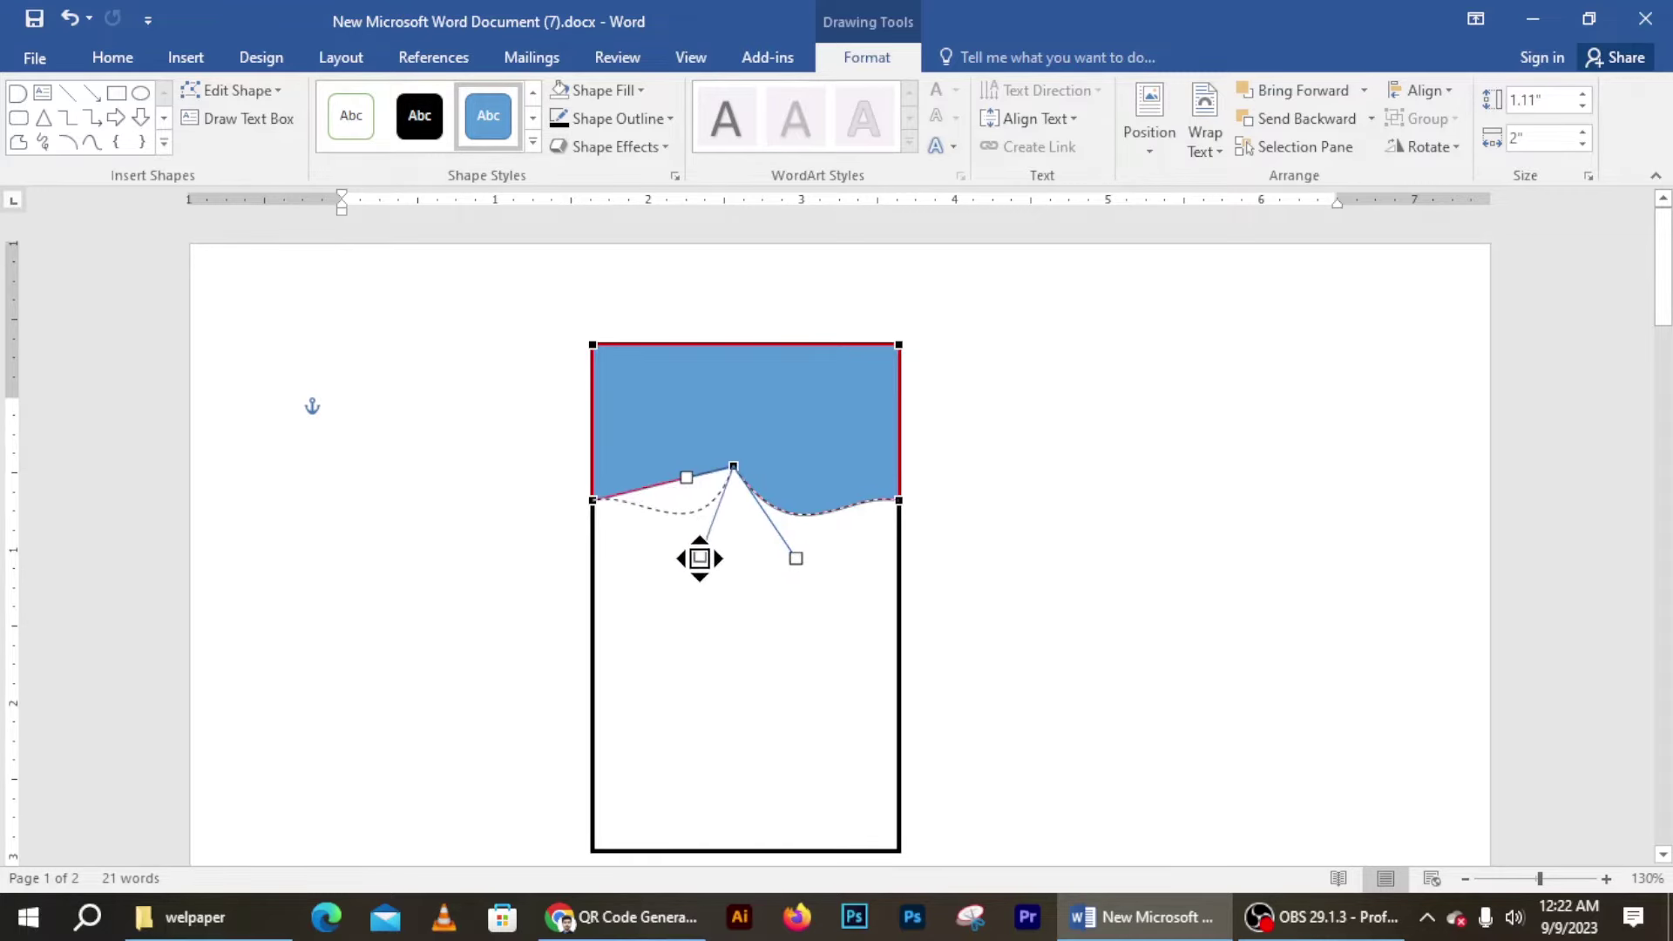
drag(699, 559, 704, 558)
drag(740, 467, 741, 468)
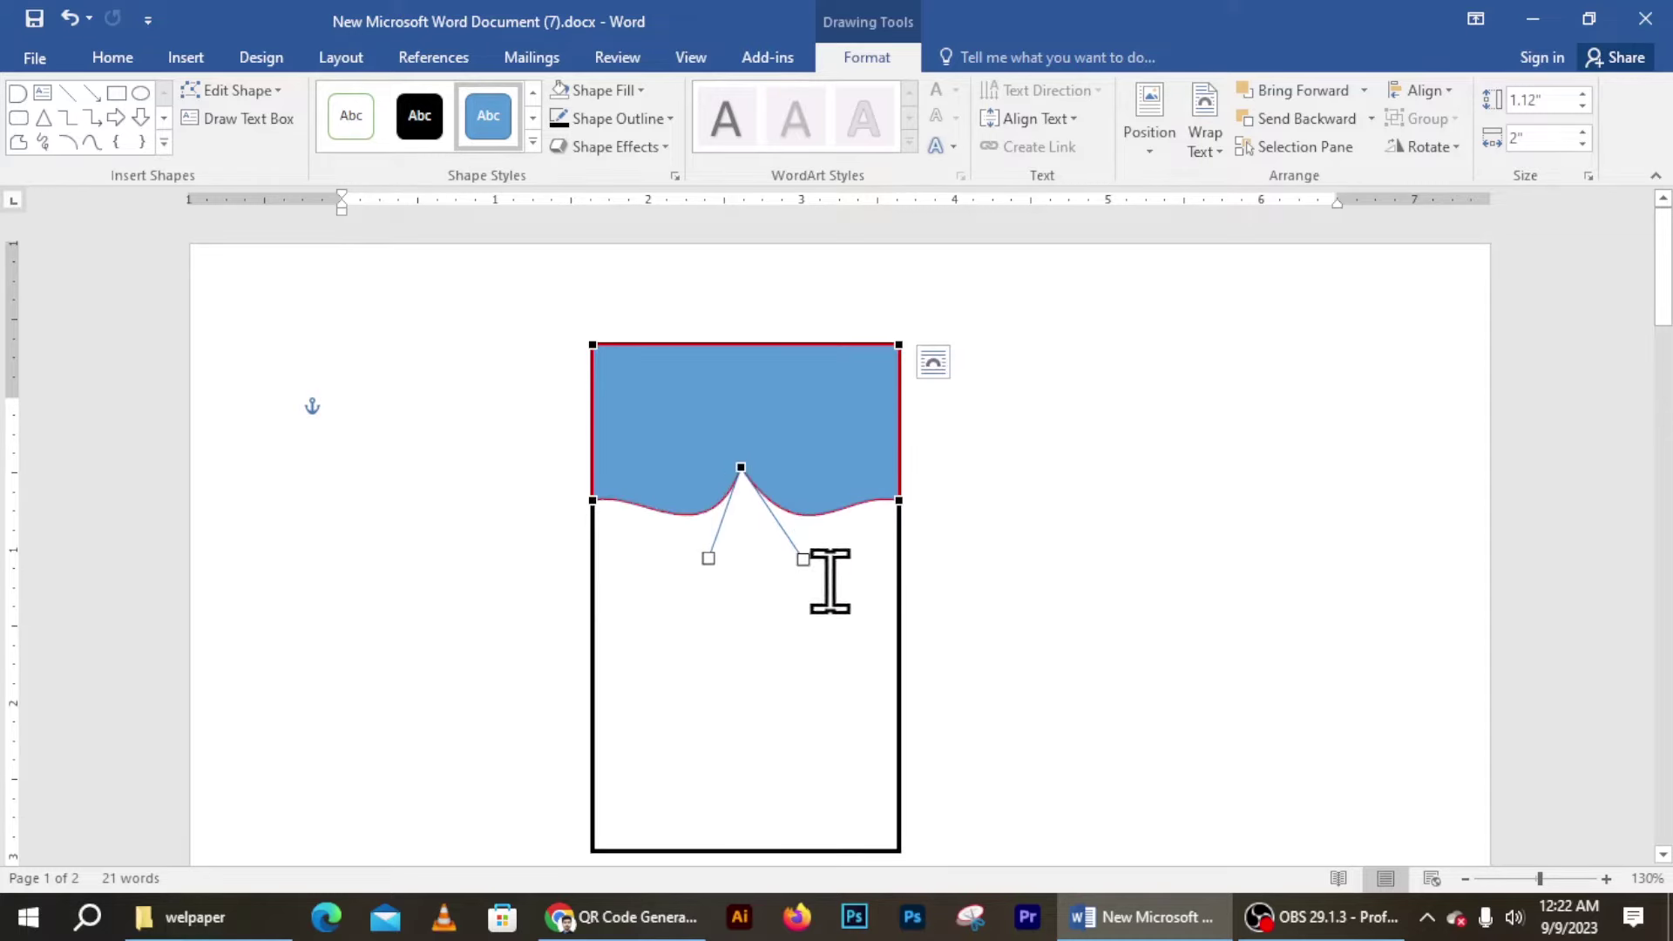
drag(804, 562, 798, 579)
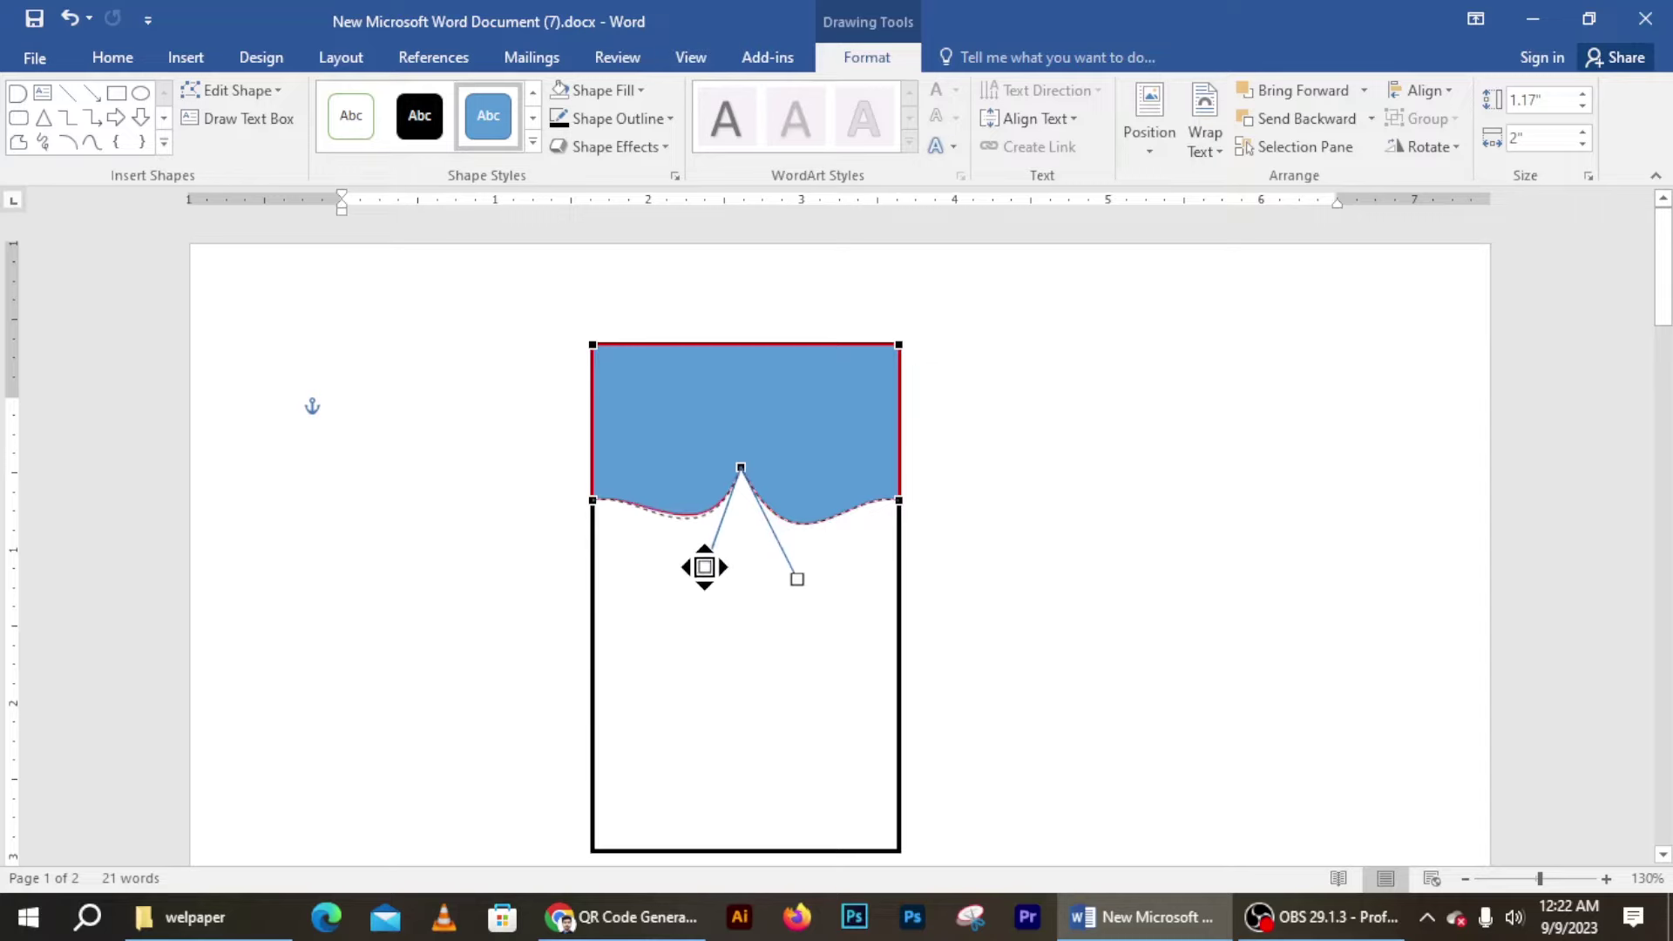
click(780, 660)
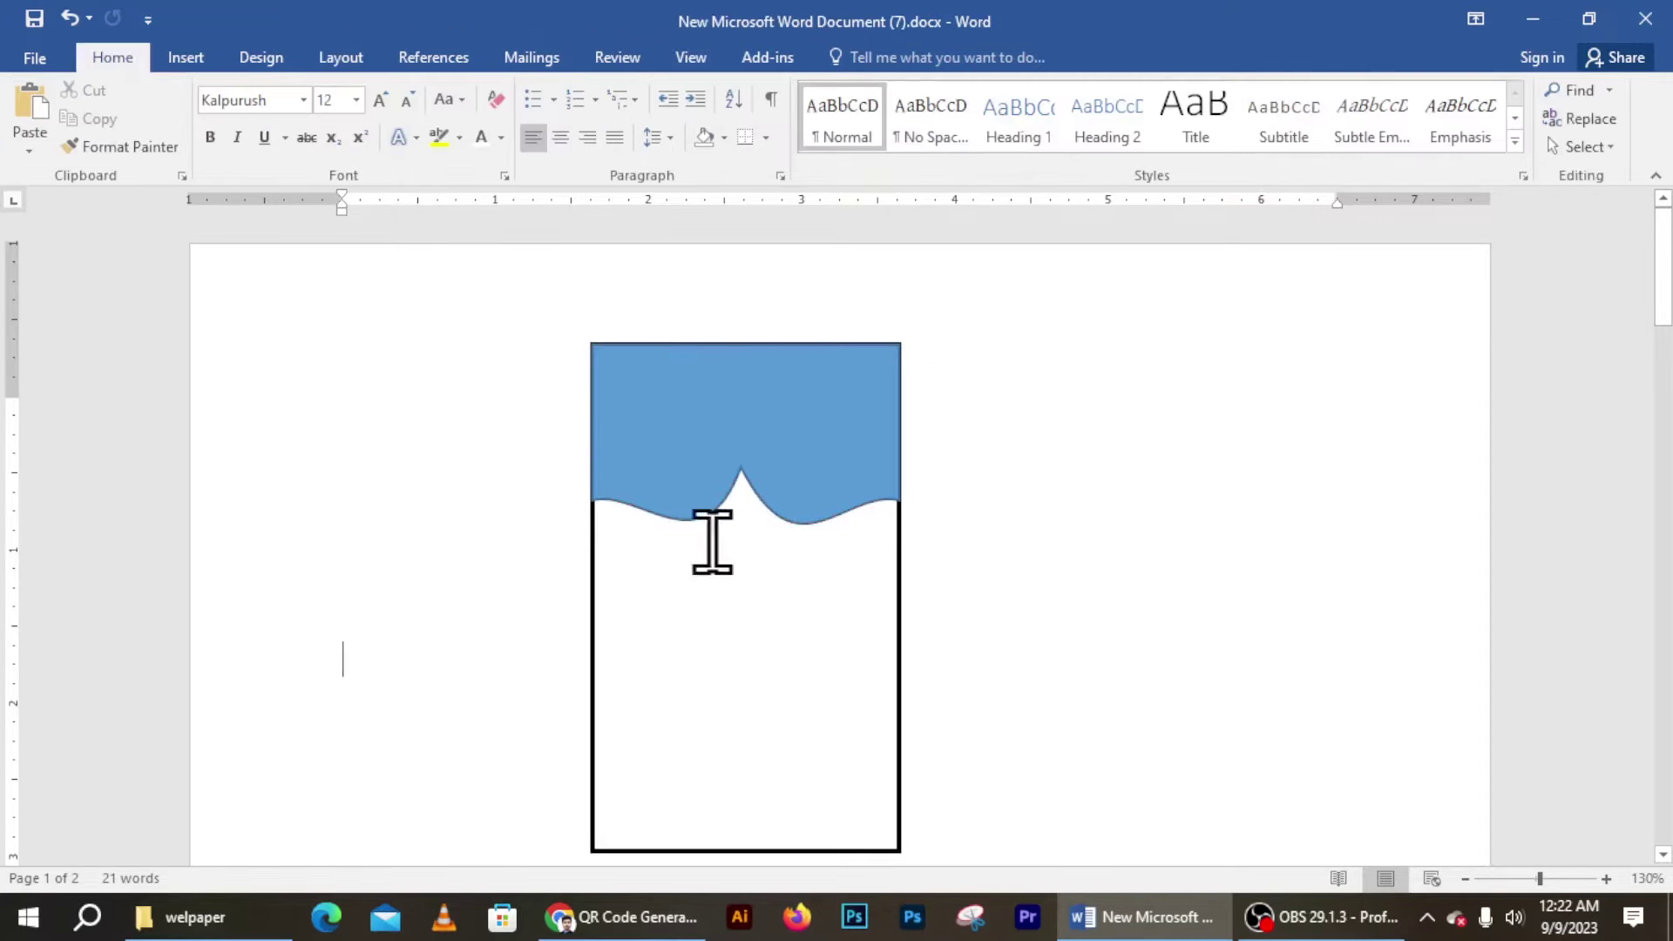
Draw a blue oval over the middle of the wavy header
click(793, 440)
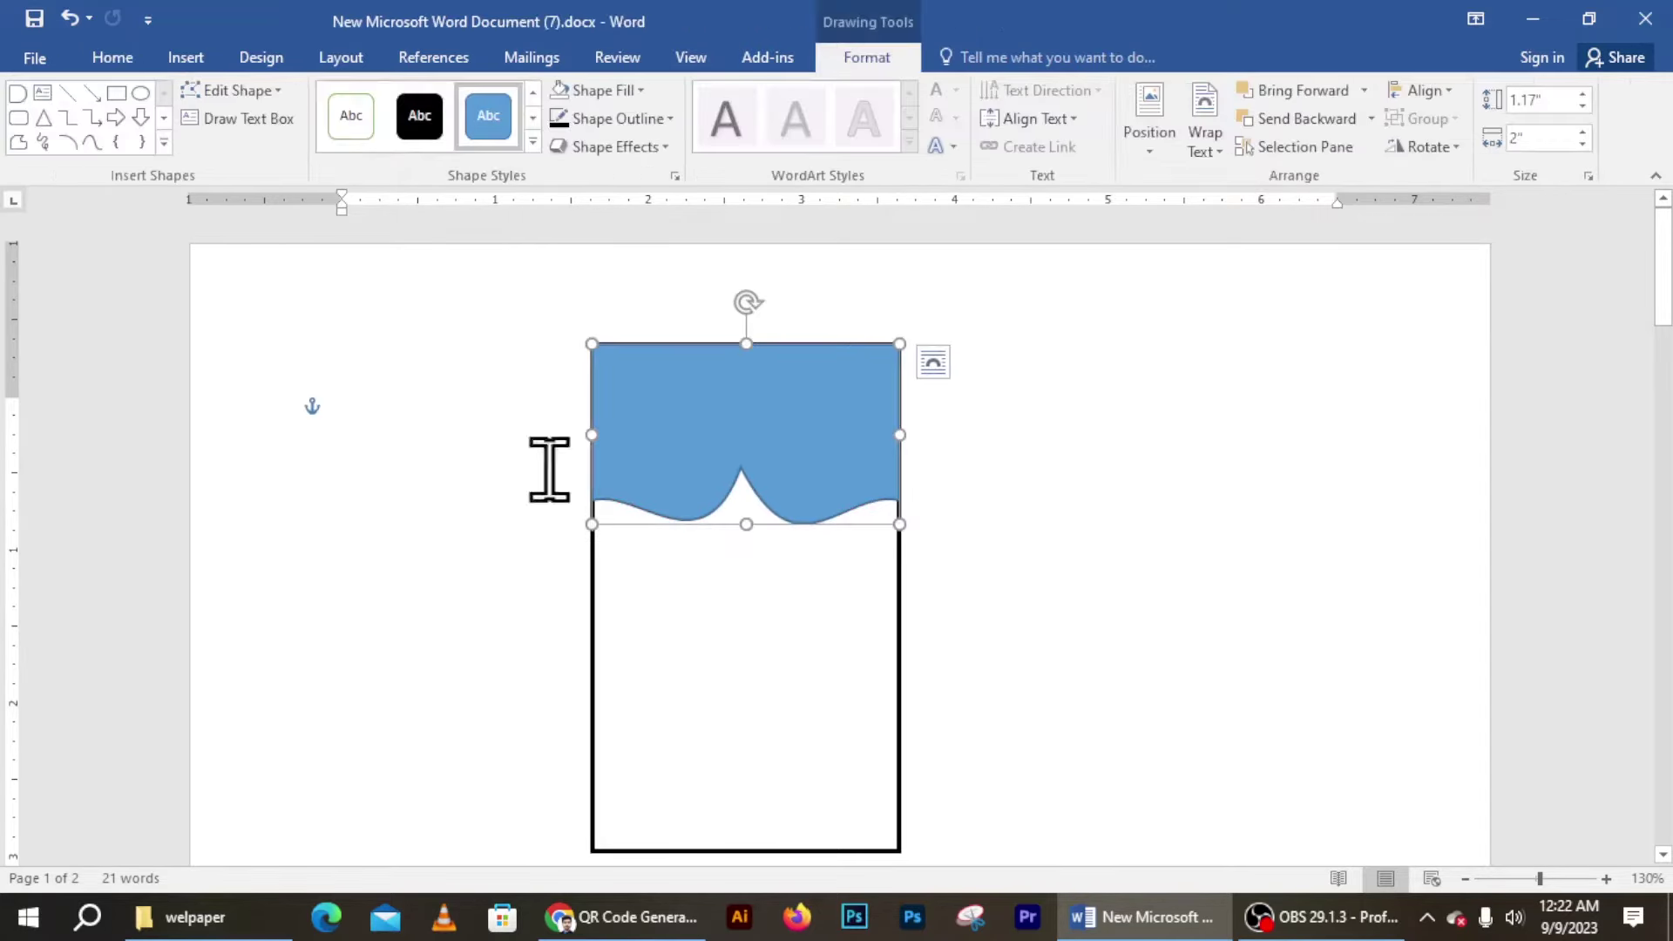
click(186, 57)
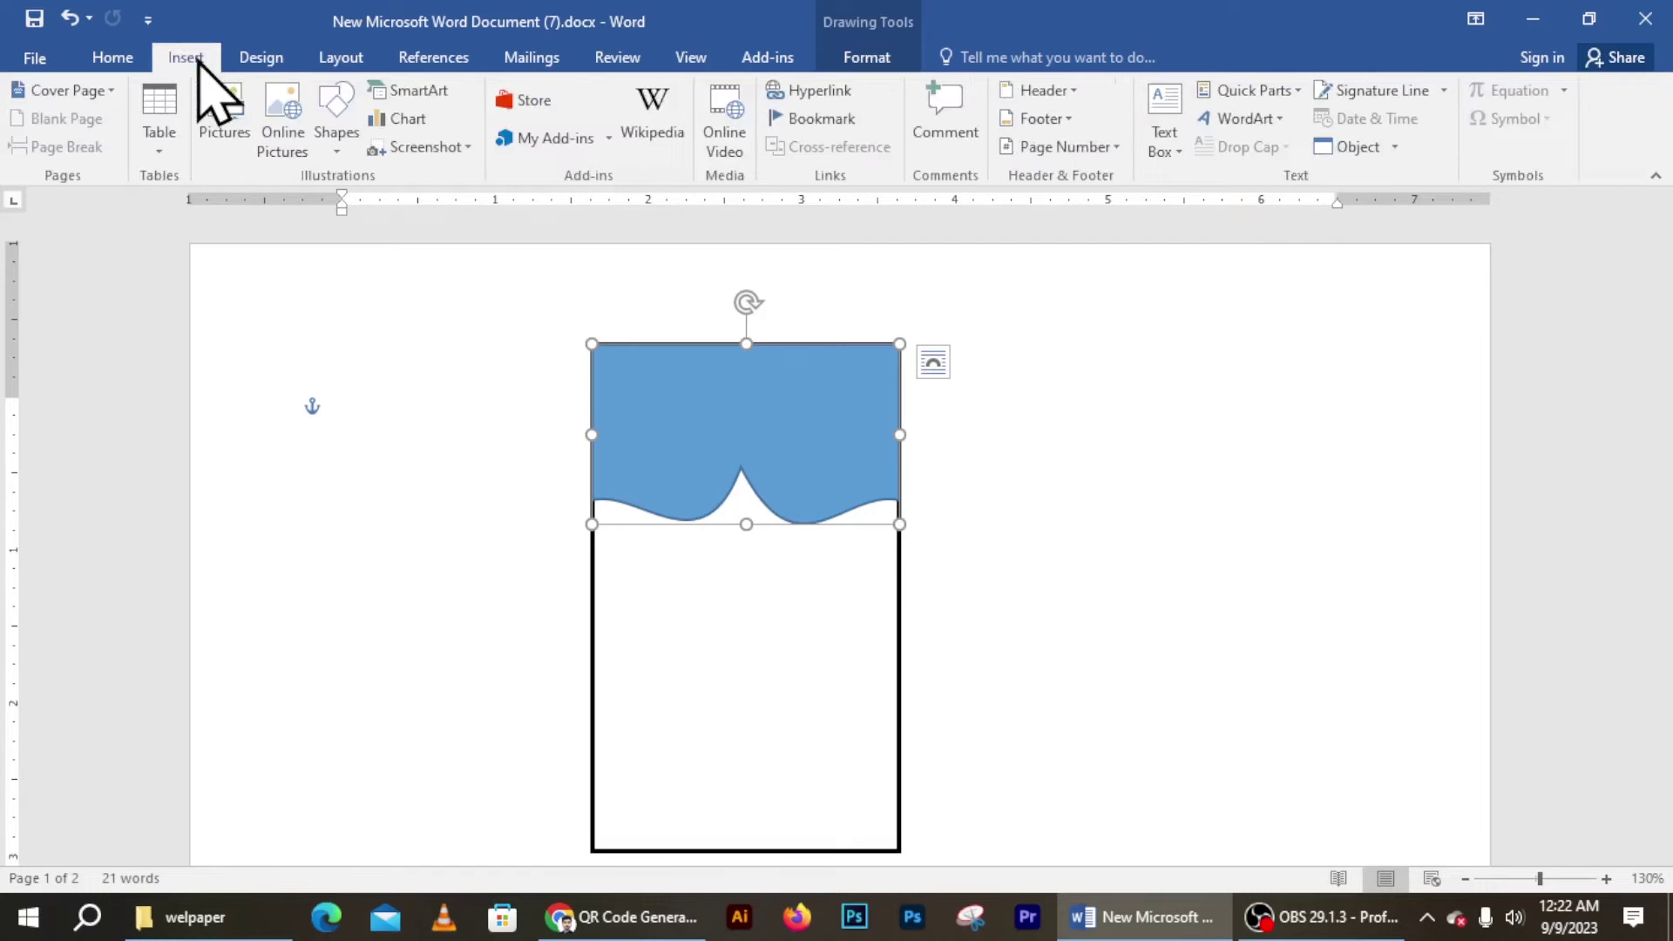
click(338, 148)
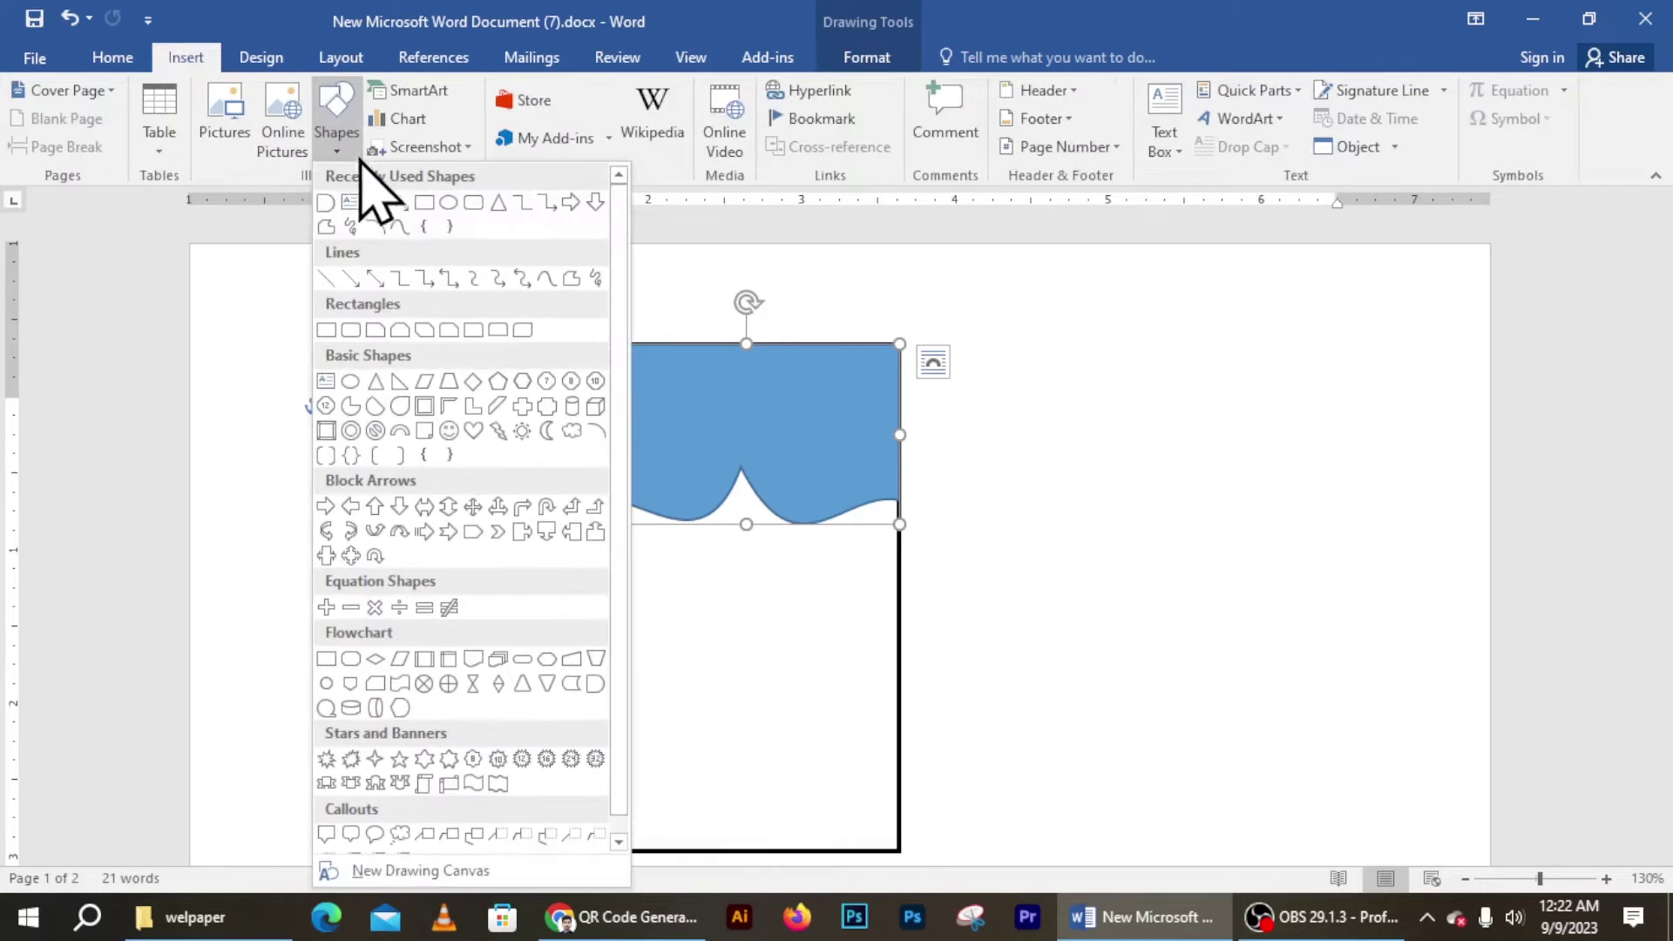
click(450, 203)
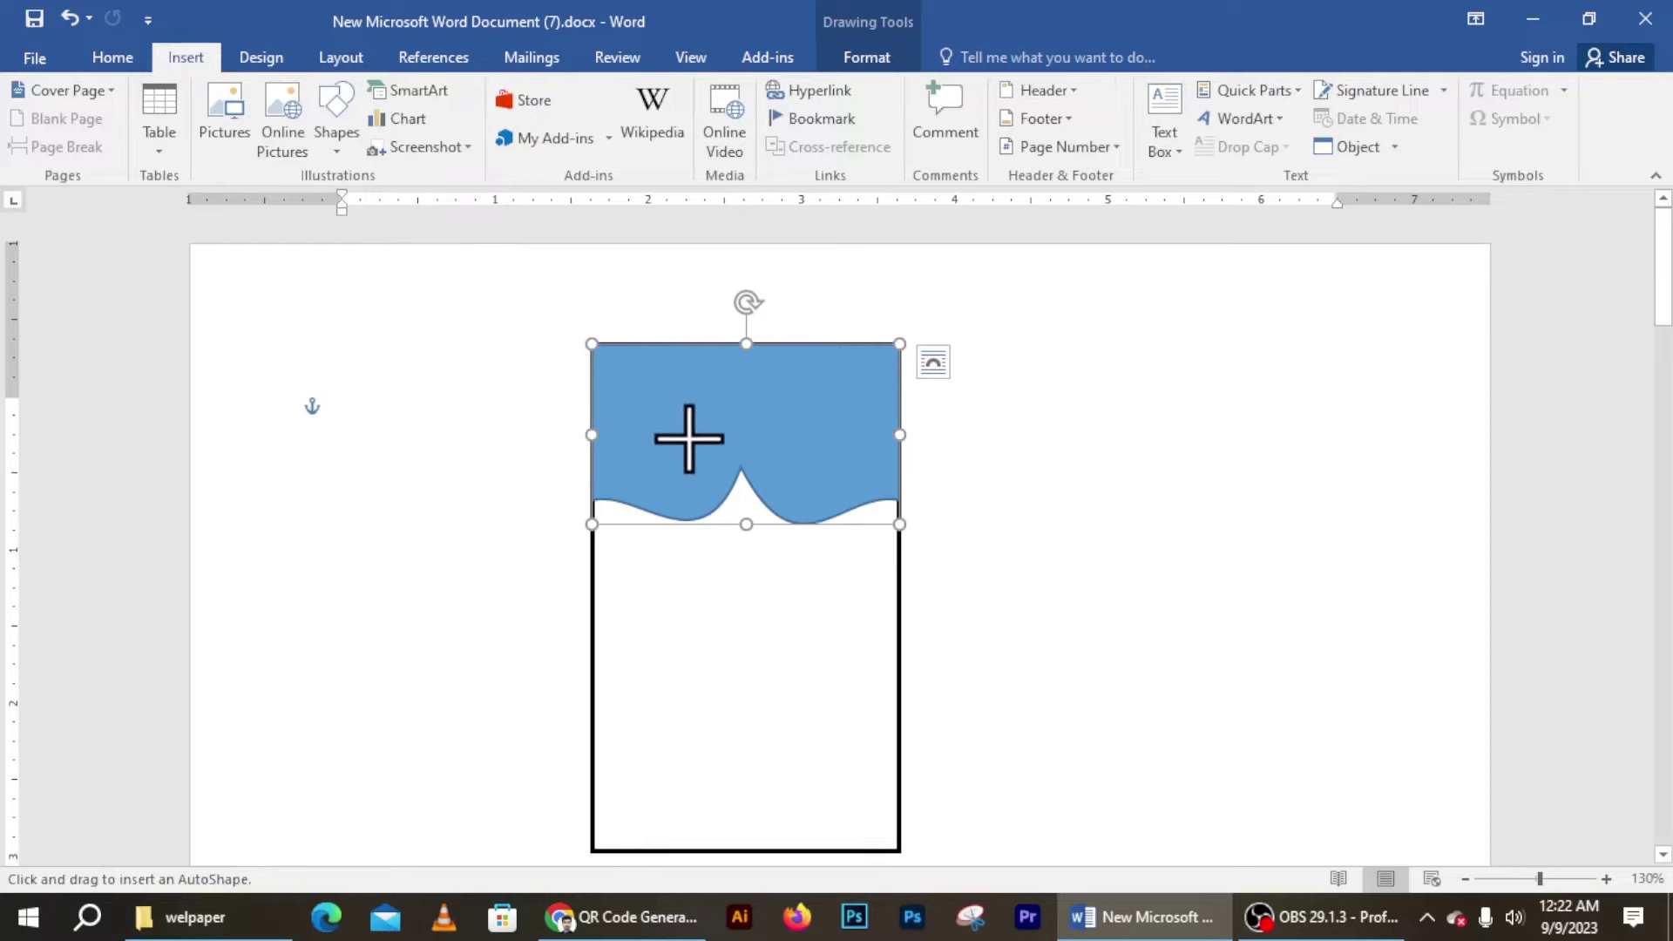
mouse_move(688, 439)
mouse_down()
mouse_move(789, 618)
mouse_move(746, 448)
mouse_move(760, 493)
mouse_up()
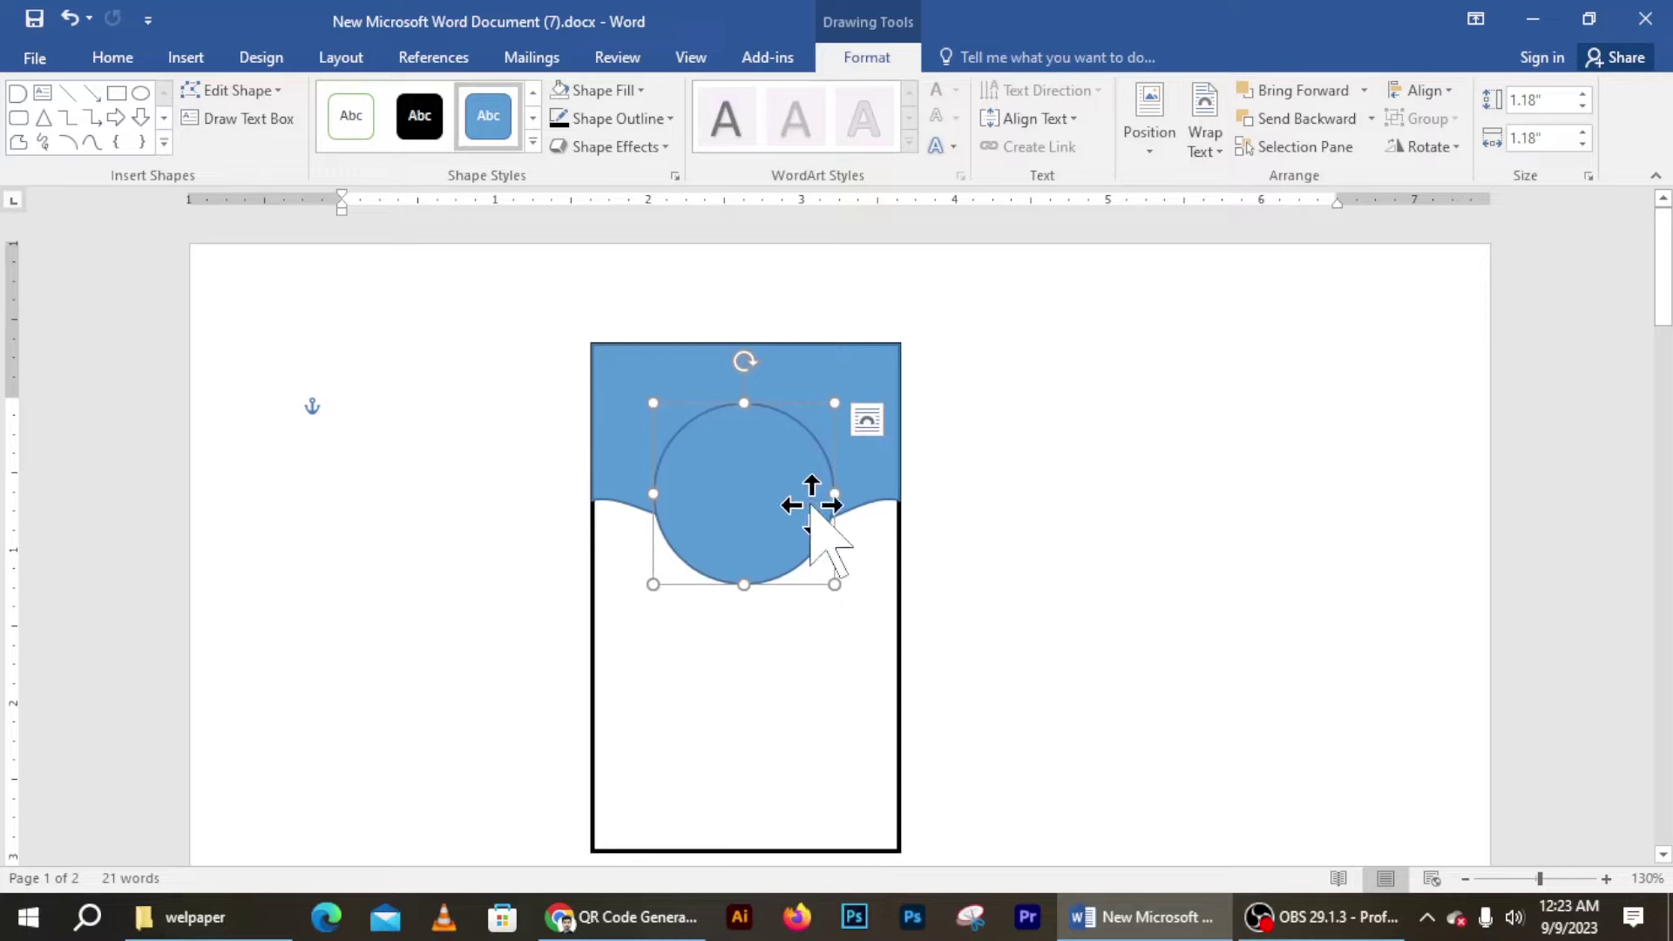
Give the circle a thick black outline, shrink it to 1.09", and centre it over the wave's peak
click(620, 119)
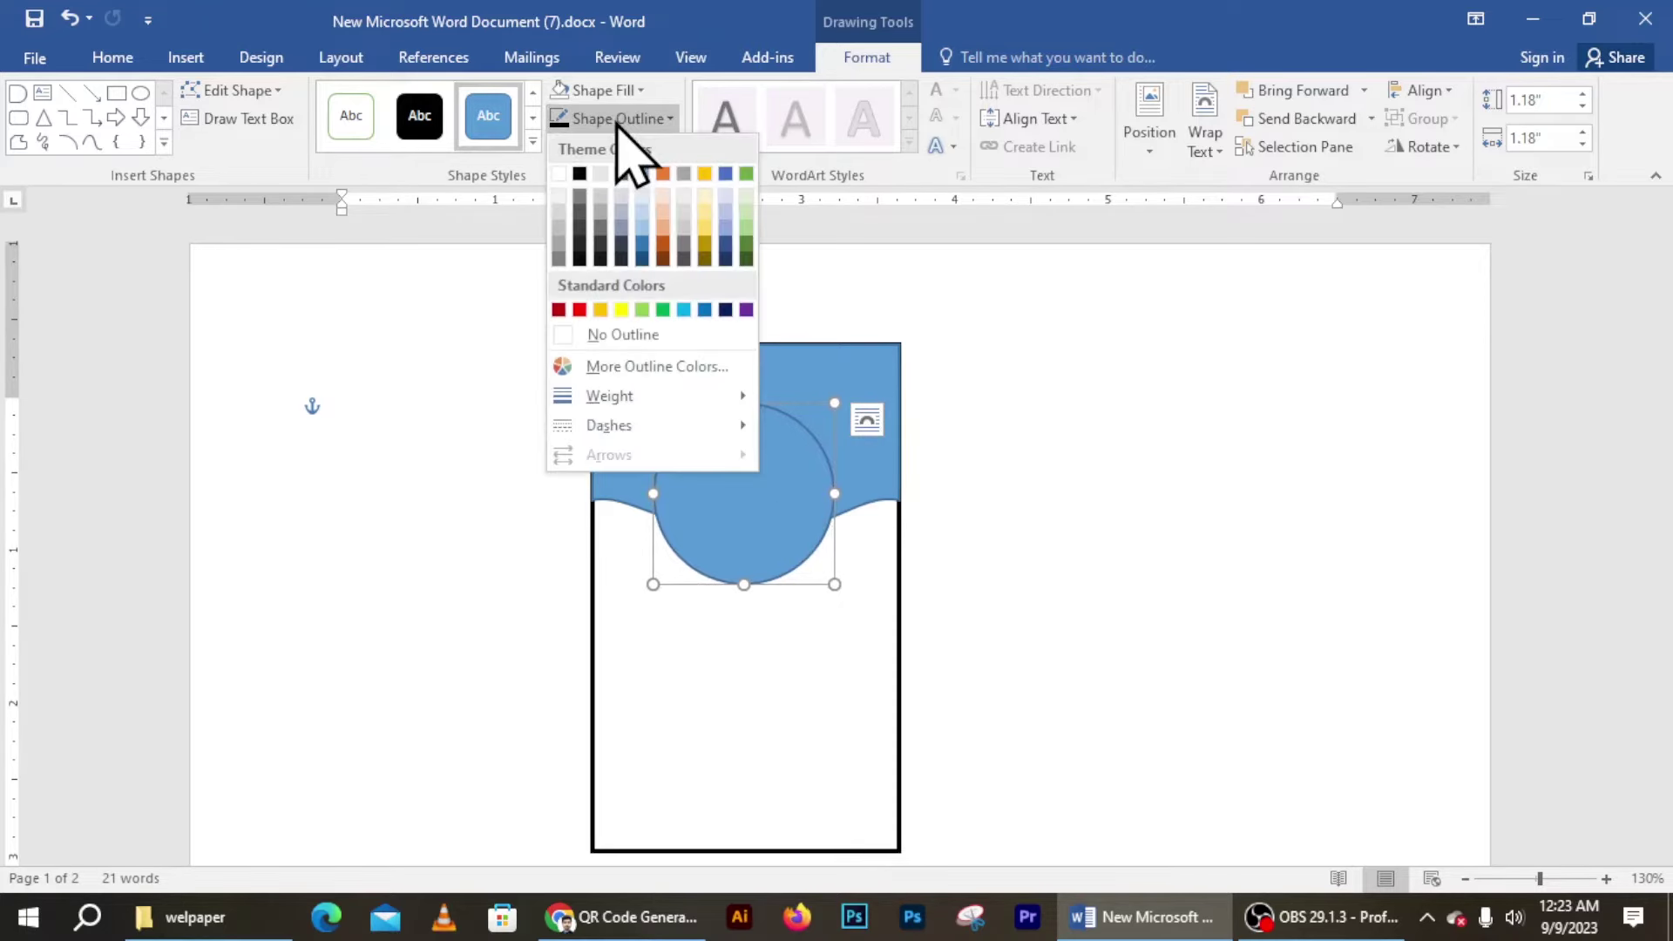
click(579, 174)
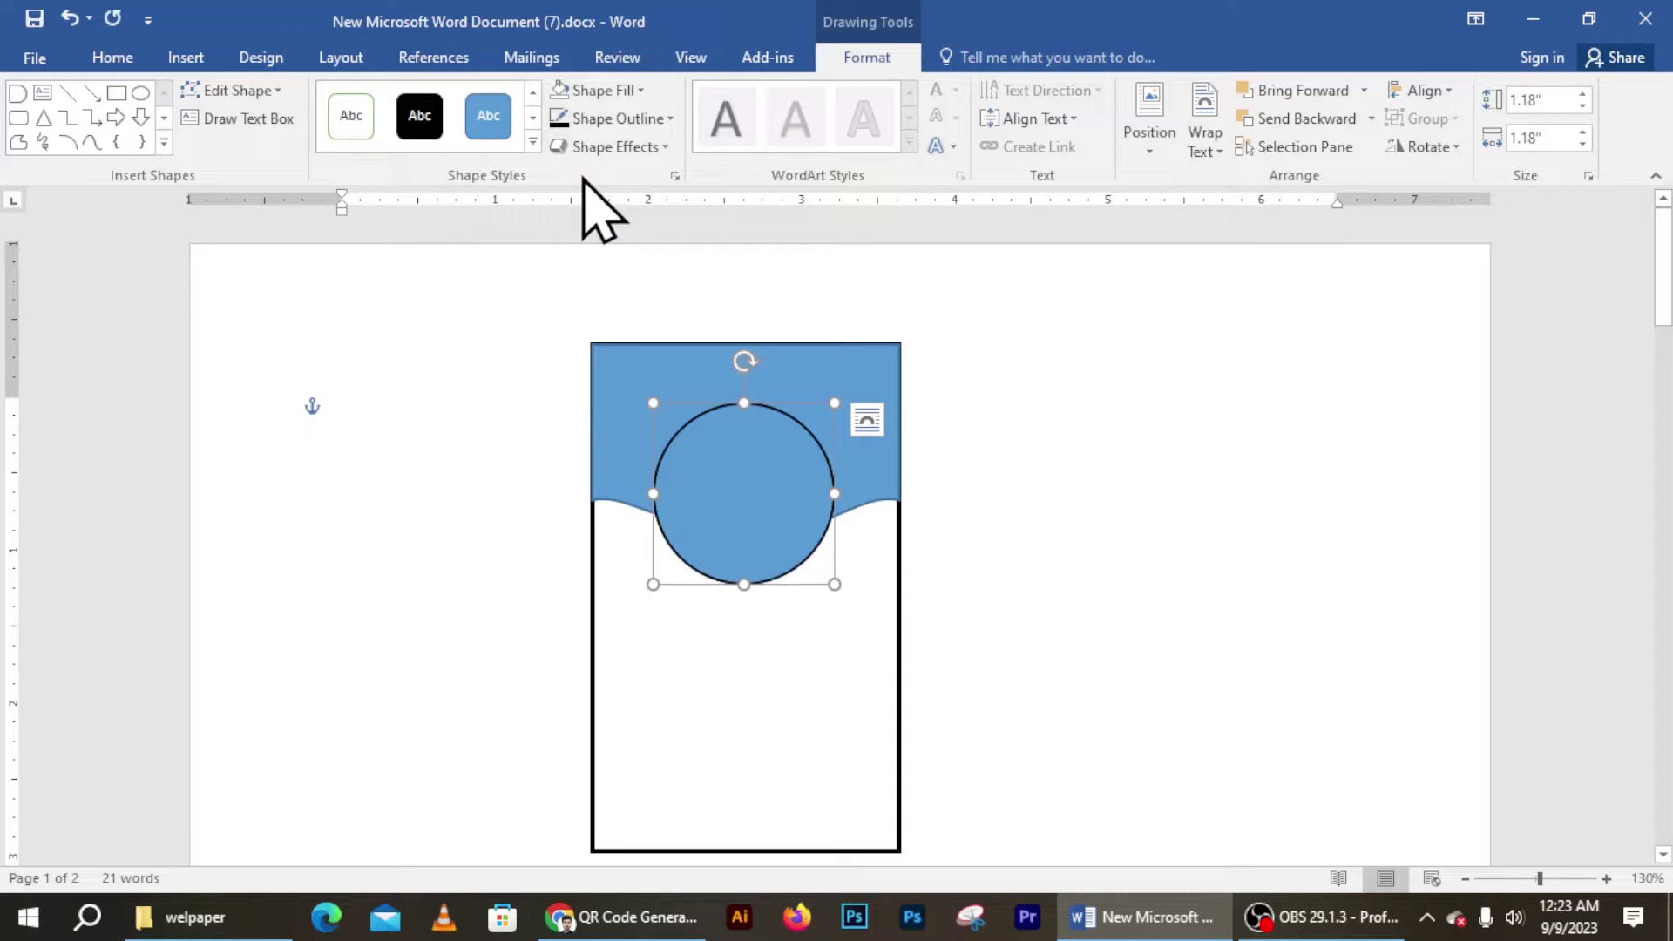
click(621, 119)
mouse_move(609, 396)
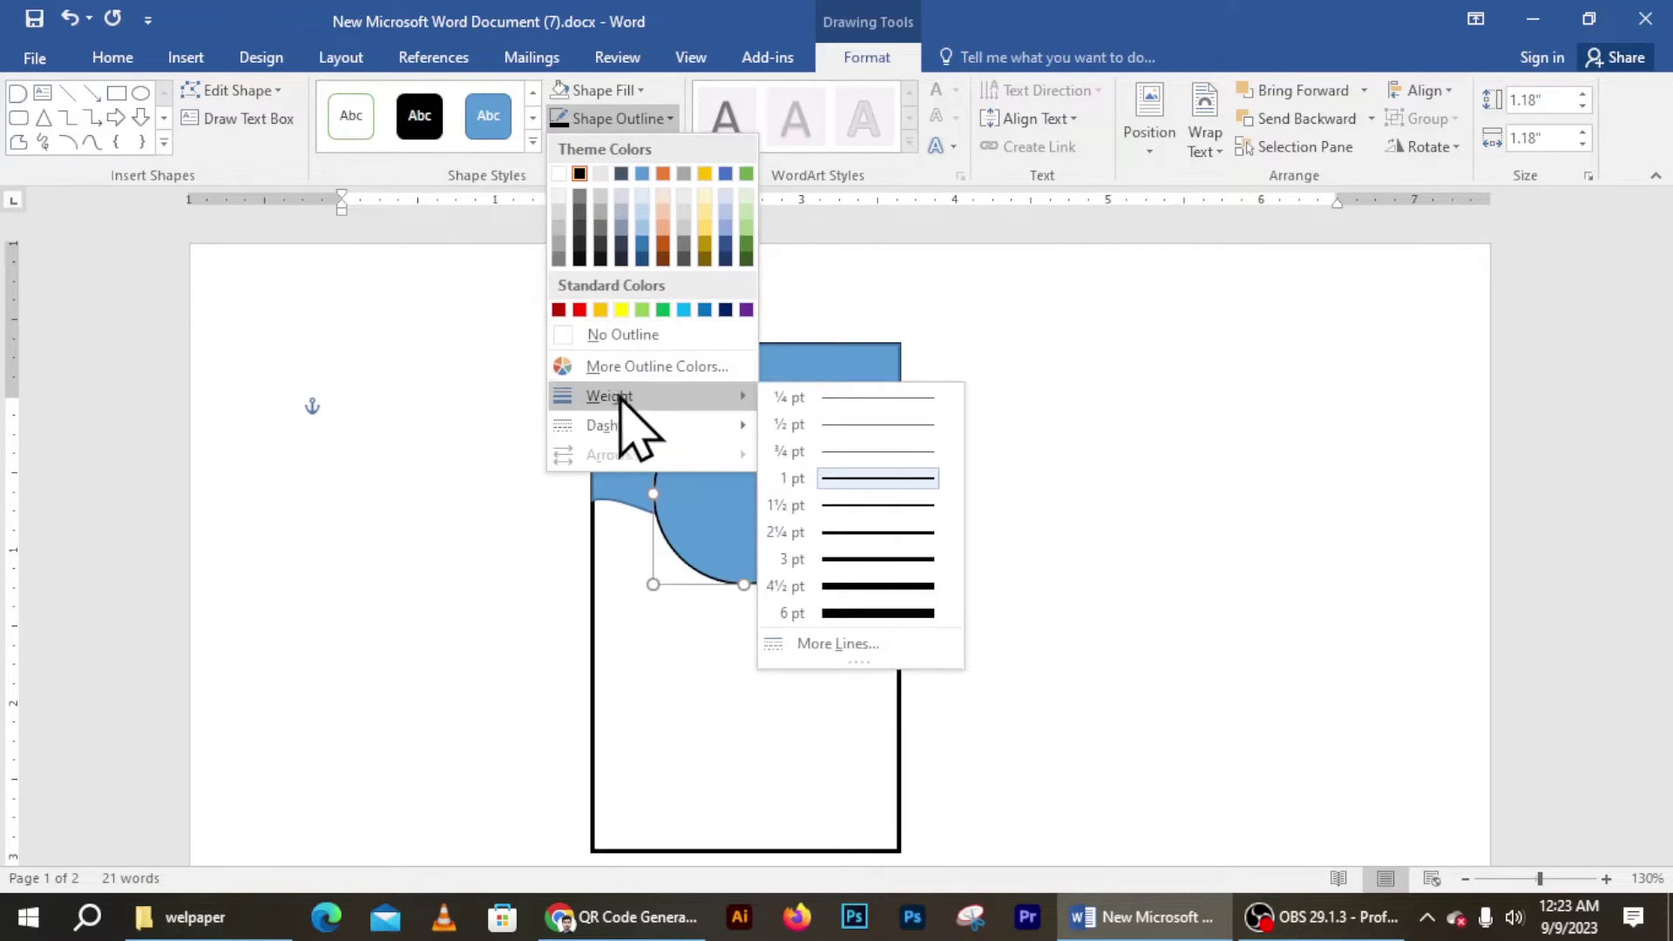
click(859, 532)
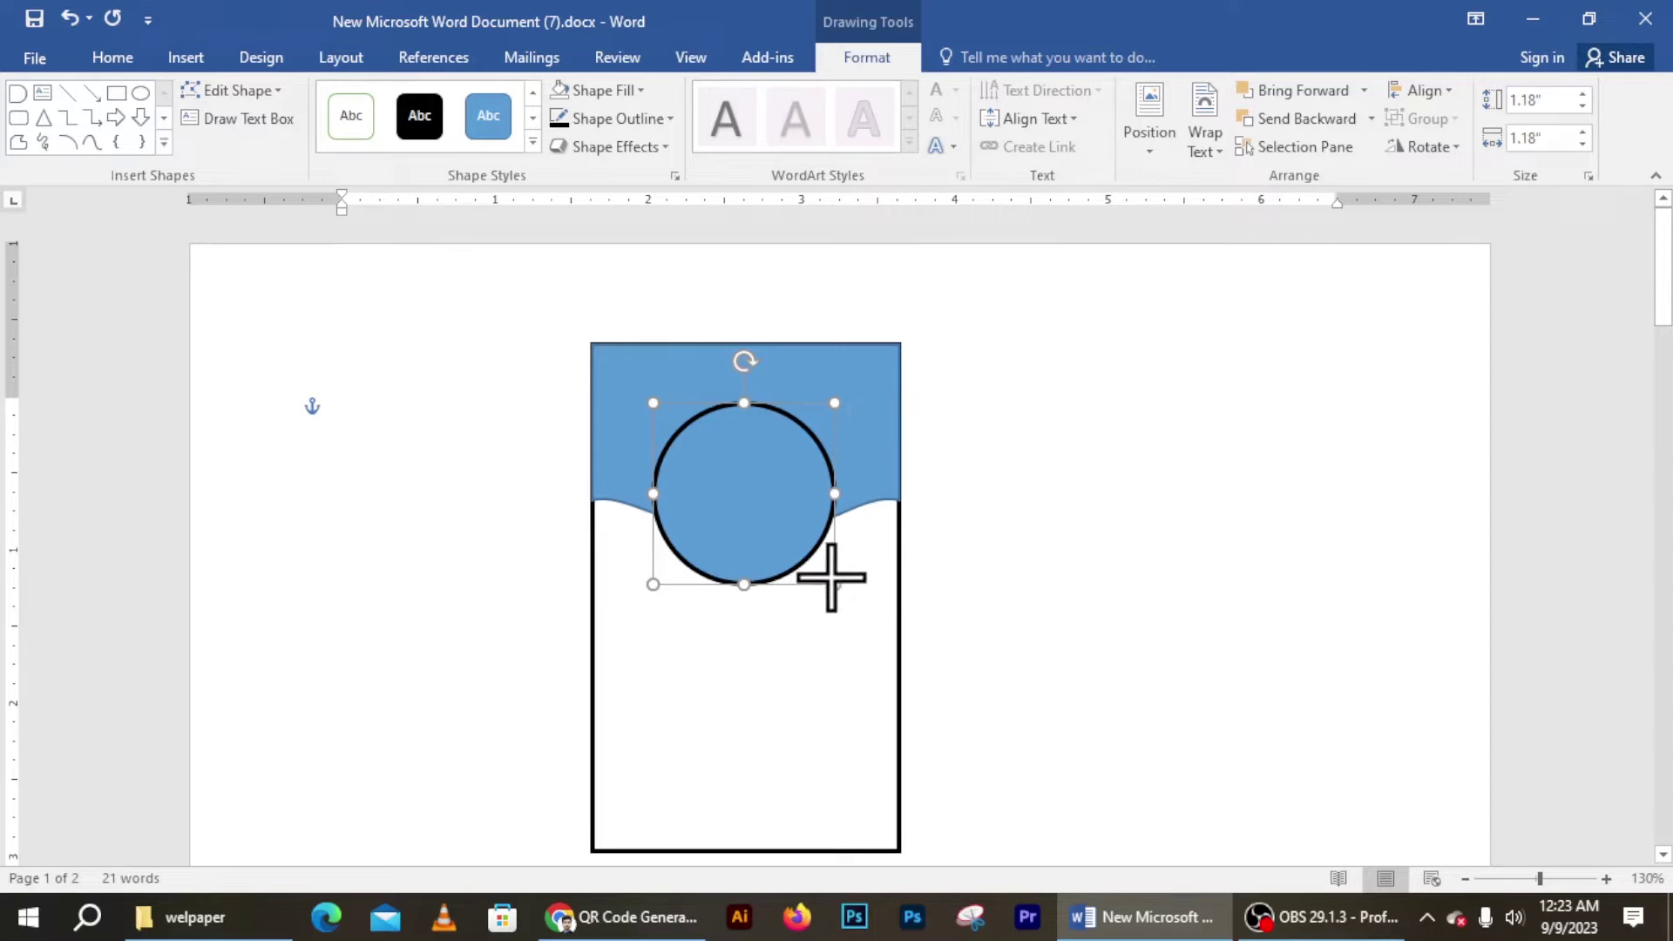
drag(835, 584, 822, 572)
drag(749, 462, 759, 457)
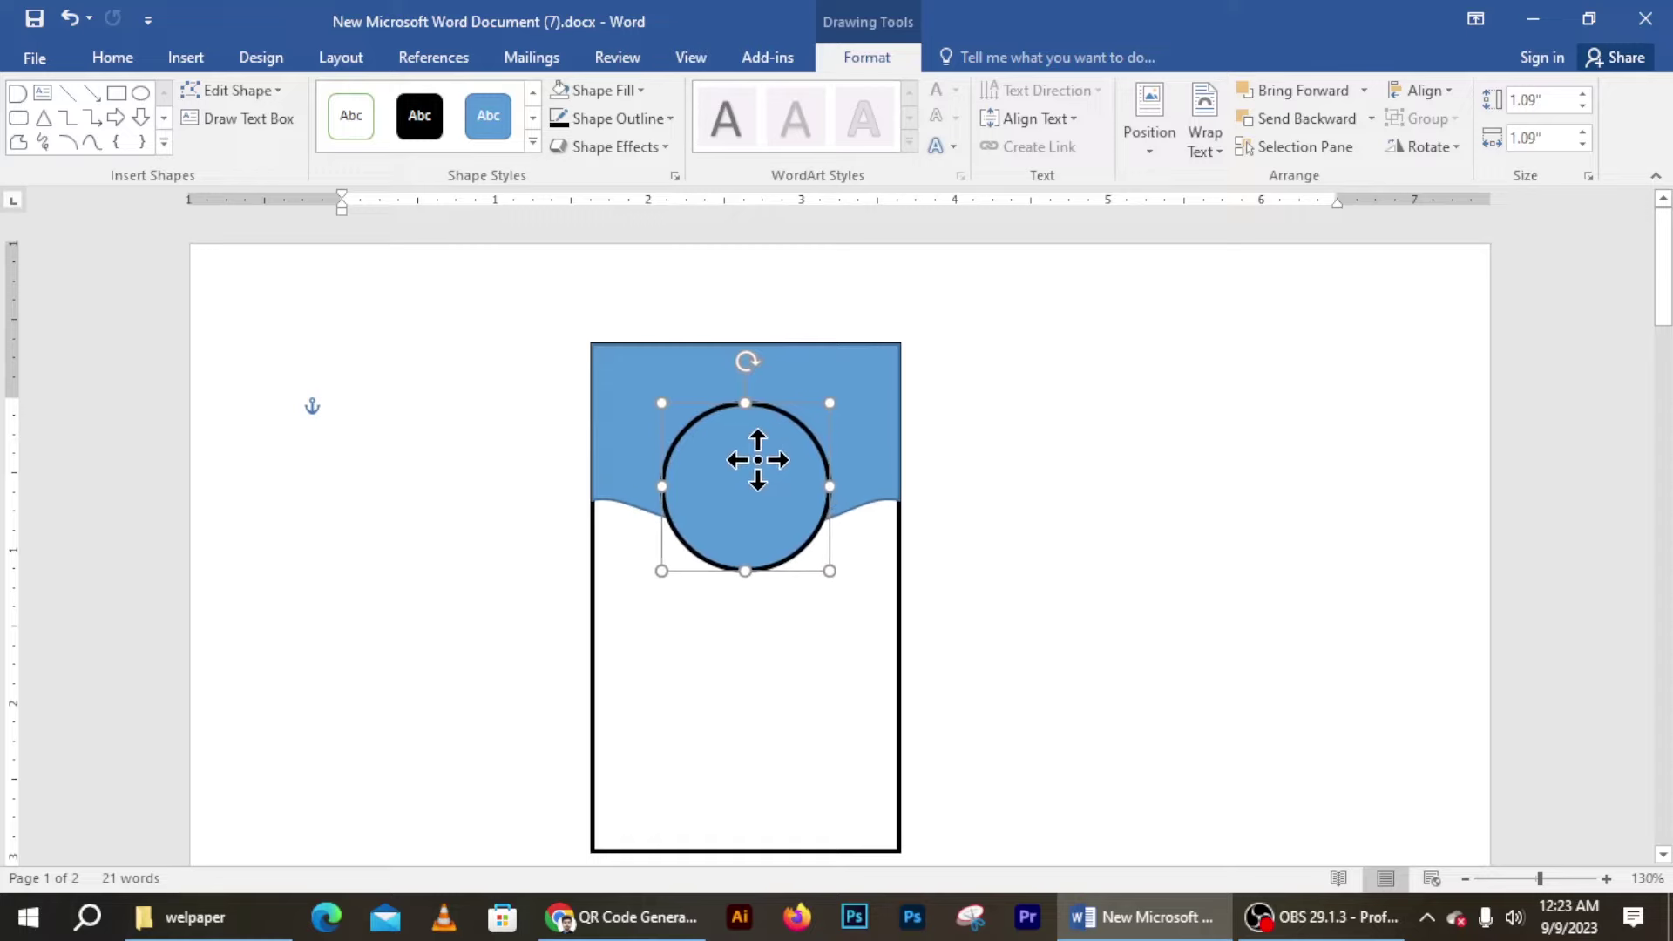
Fill the circle with the portrait photo from the Downloads folder
click(610, 92)
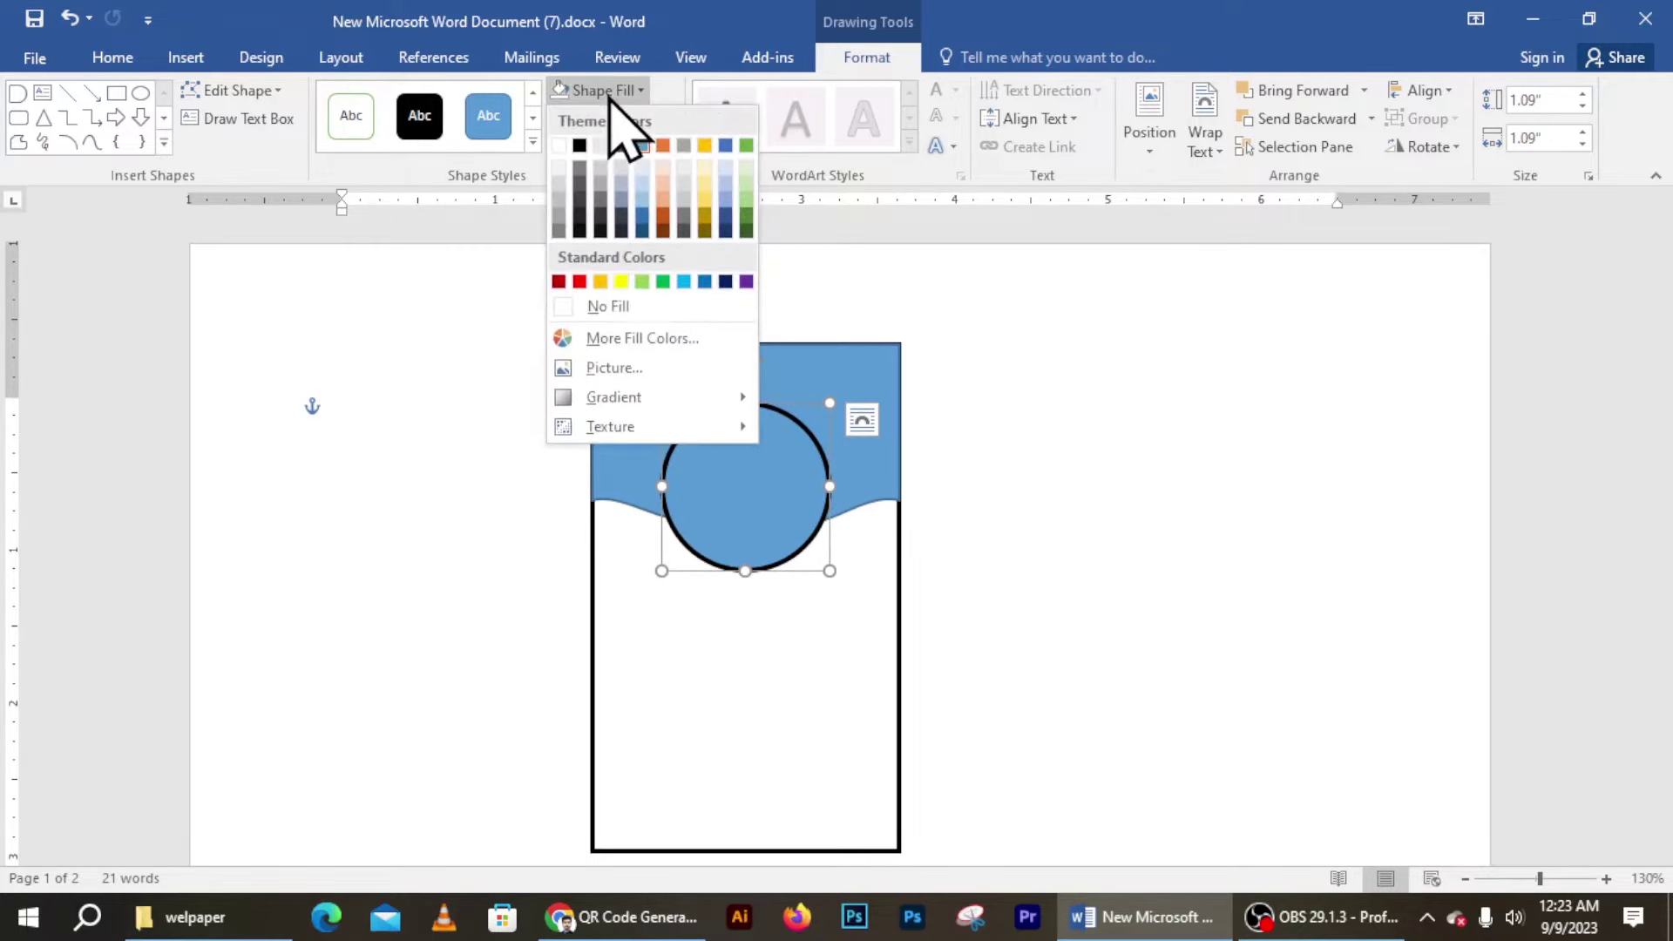
click(634, 370)
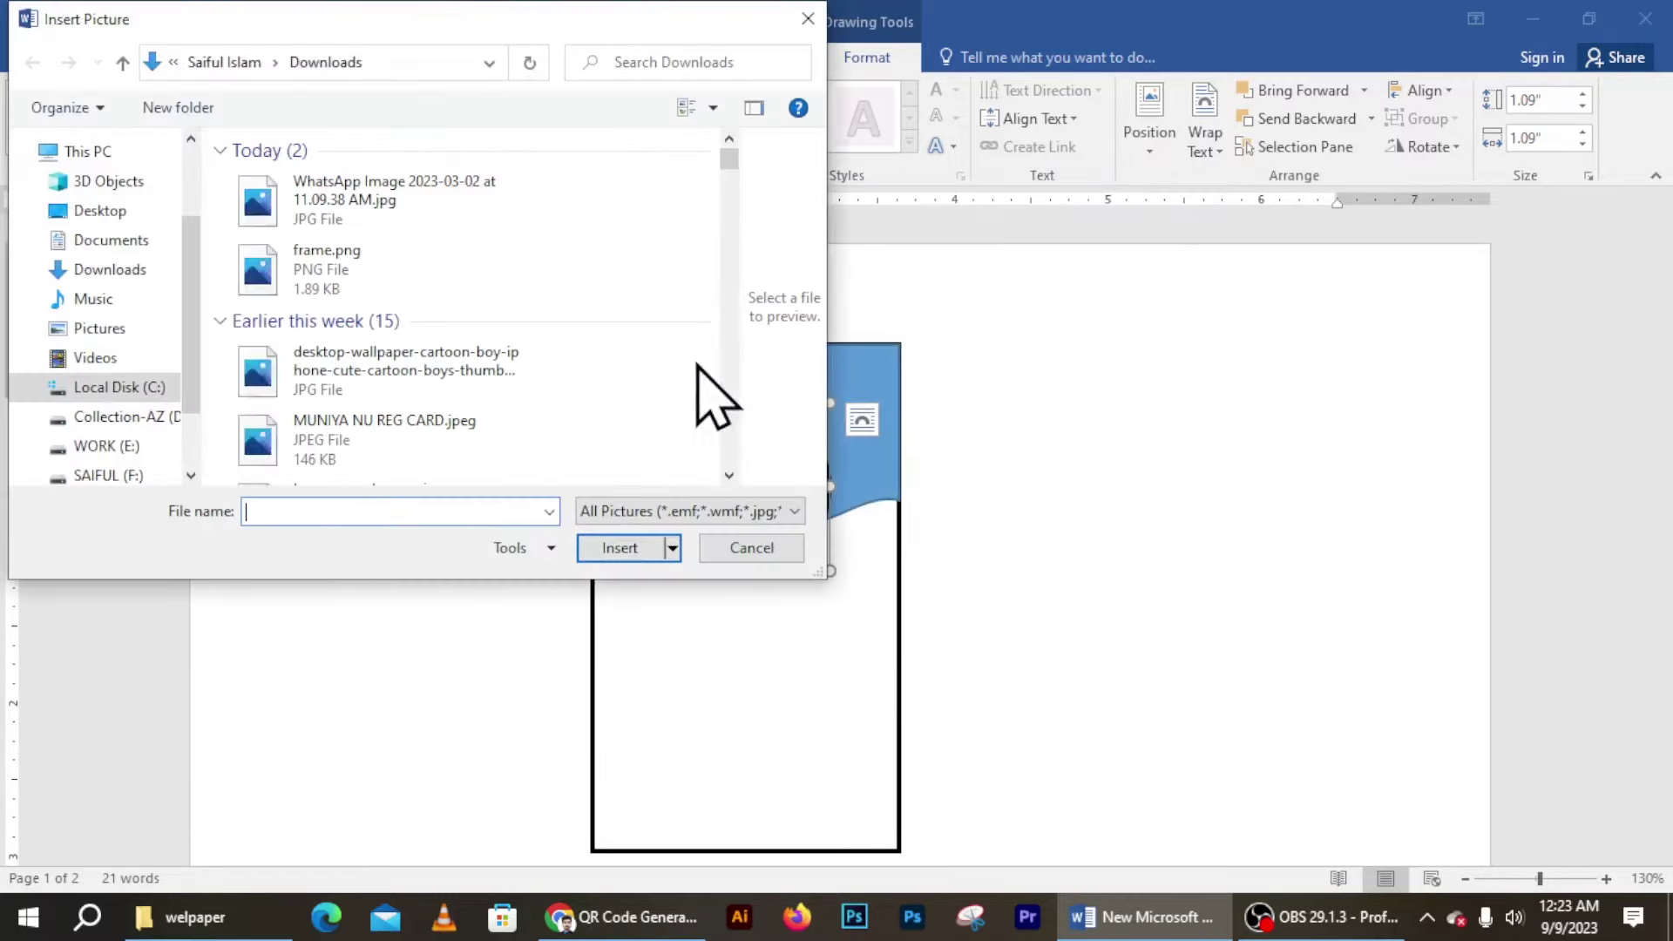
click(364, 209)
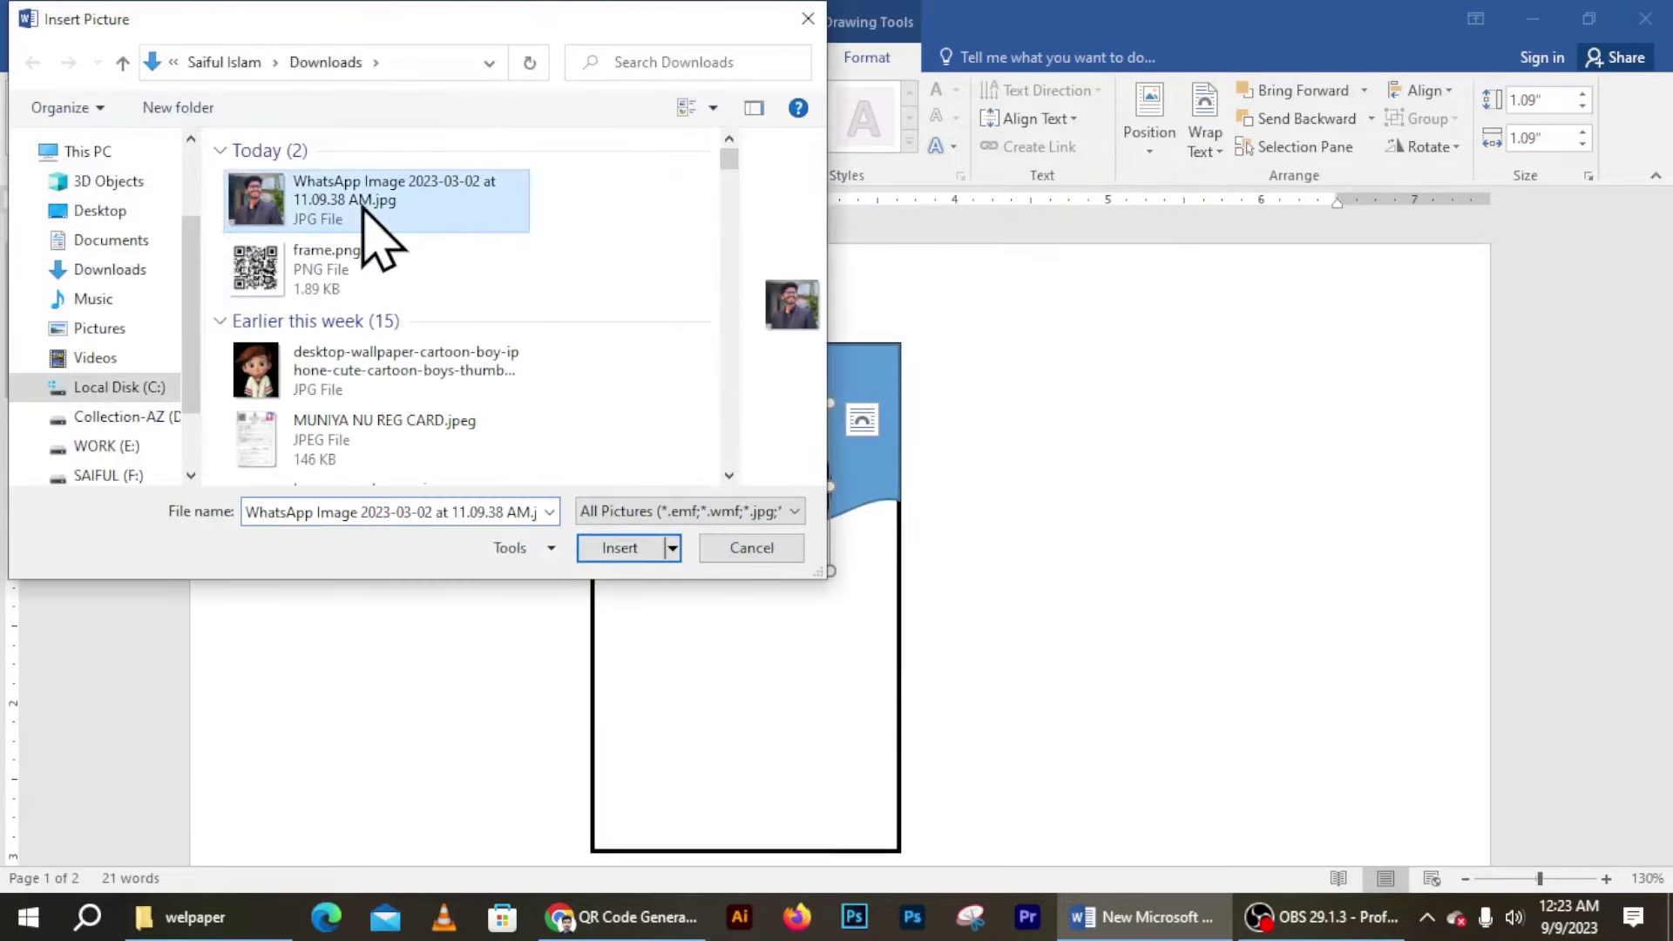
click(620, 549)
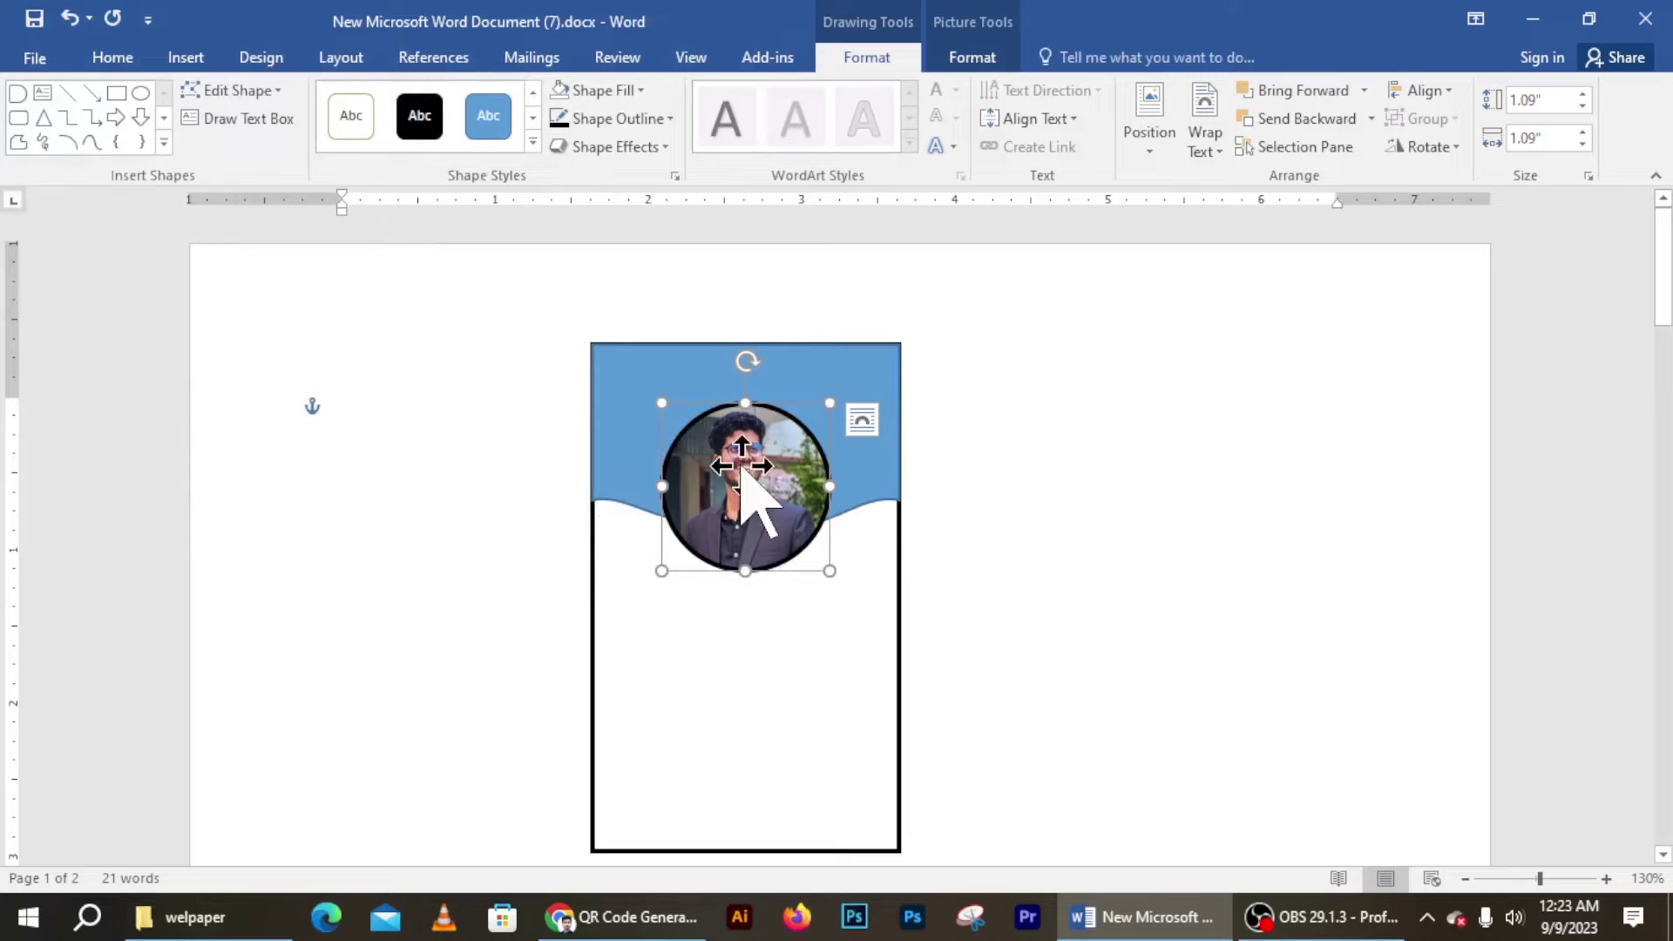
click(645, 373)
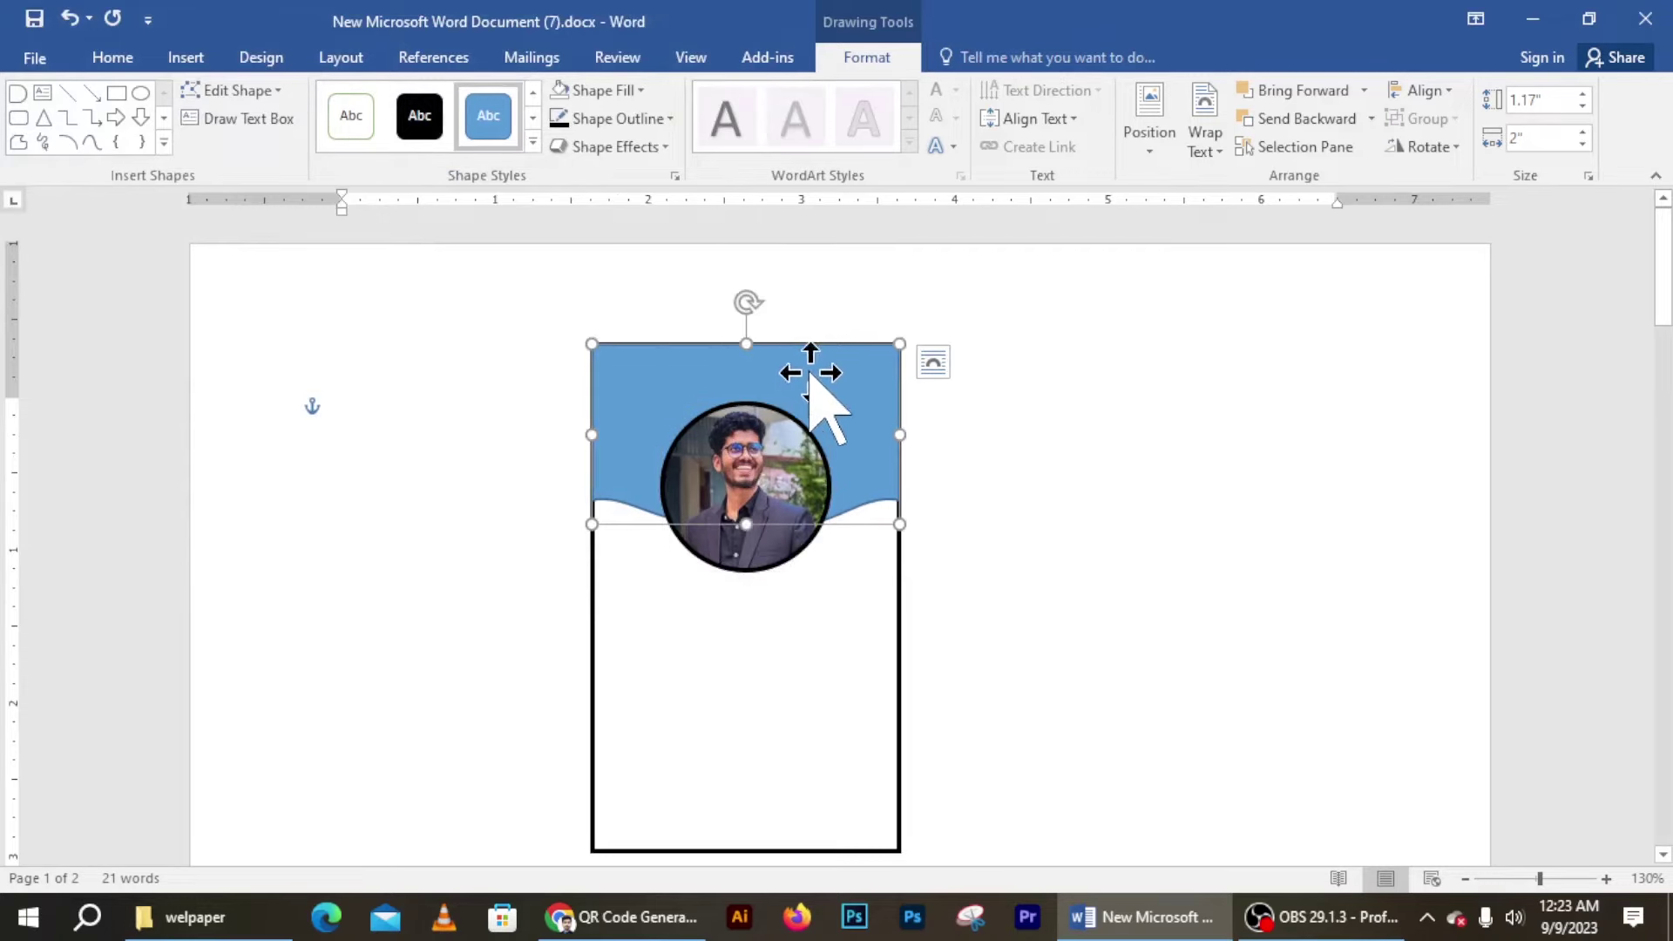
Insert a WordArt text box reading 'COLLEGE COMPUTER ACADAMY'
click(721, 616)
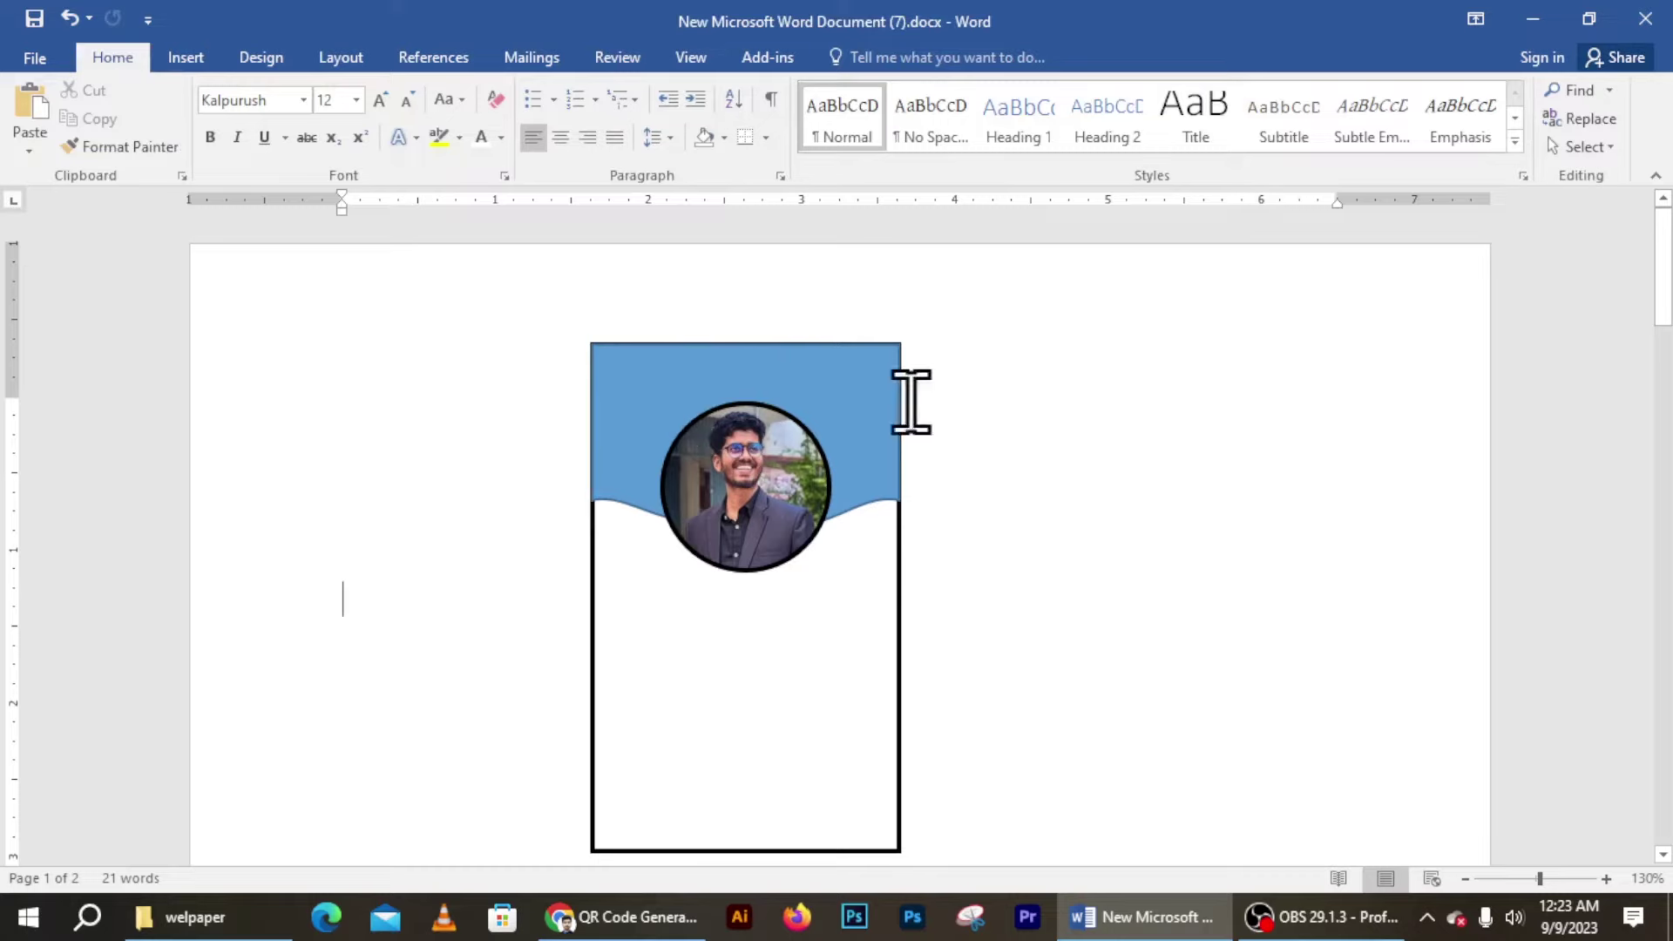
click(186, 61)
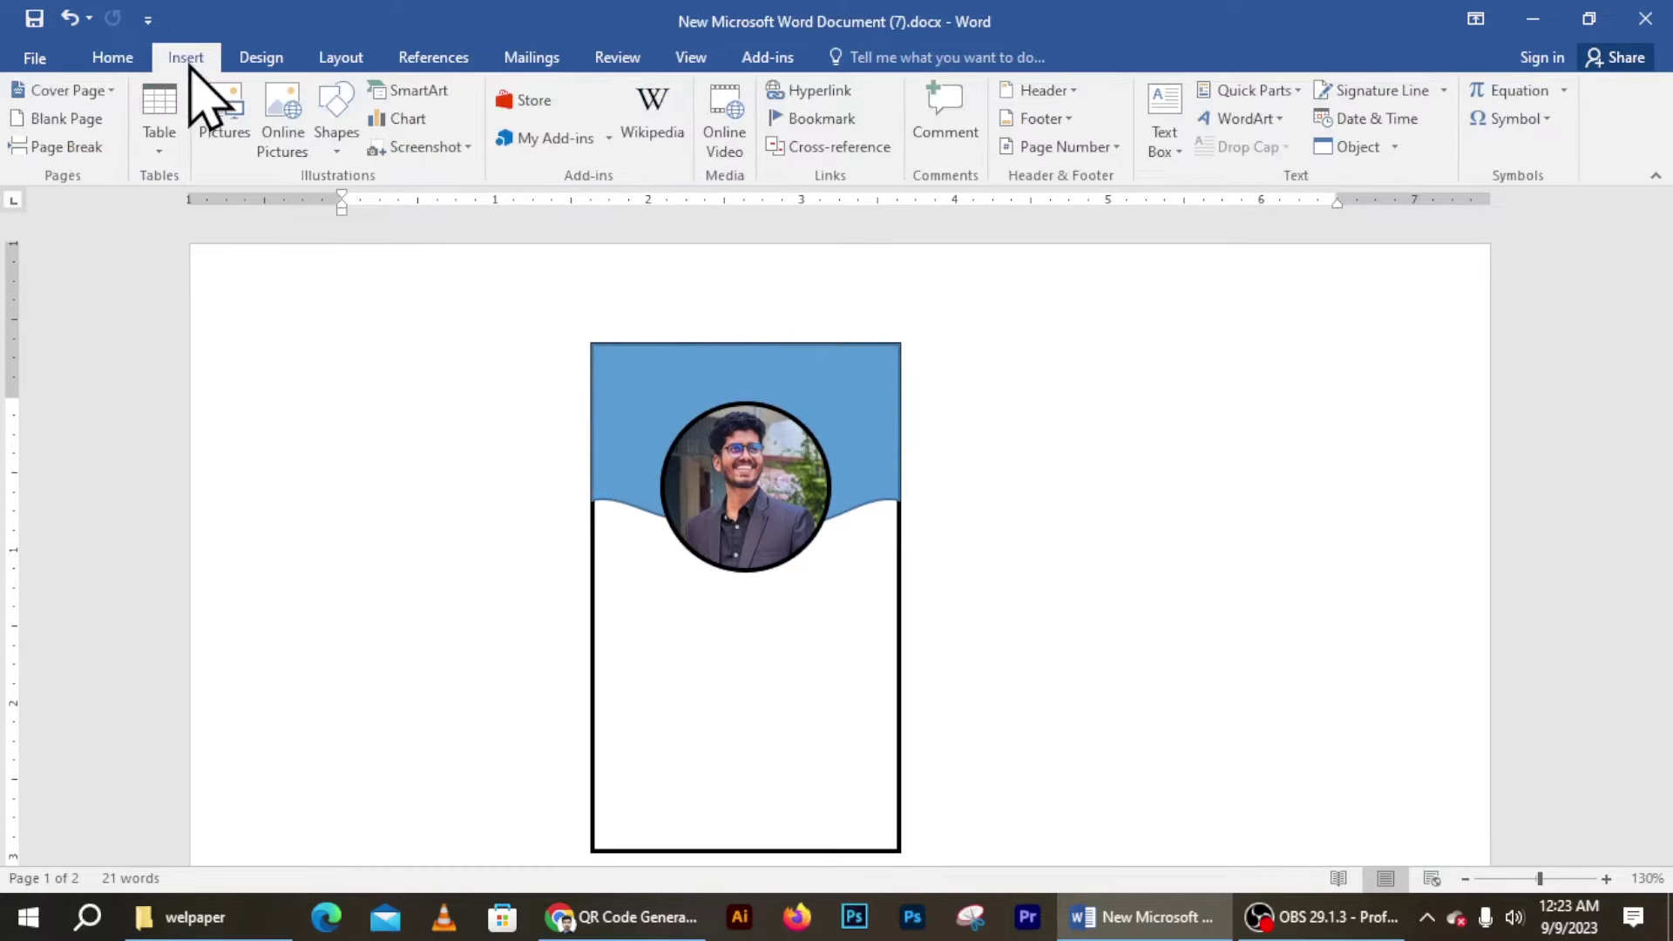
click(1255, 122)
click(1225, 175)
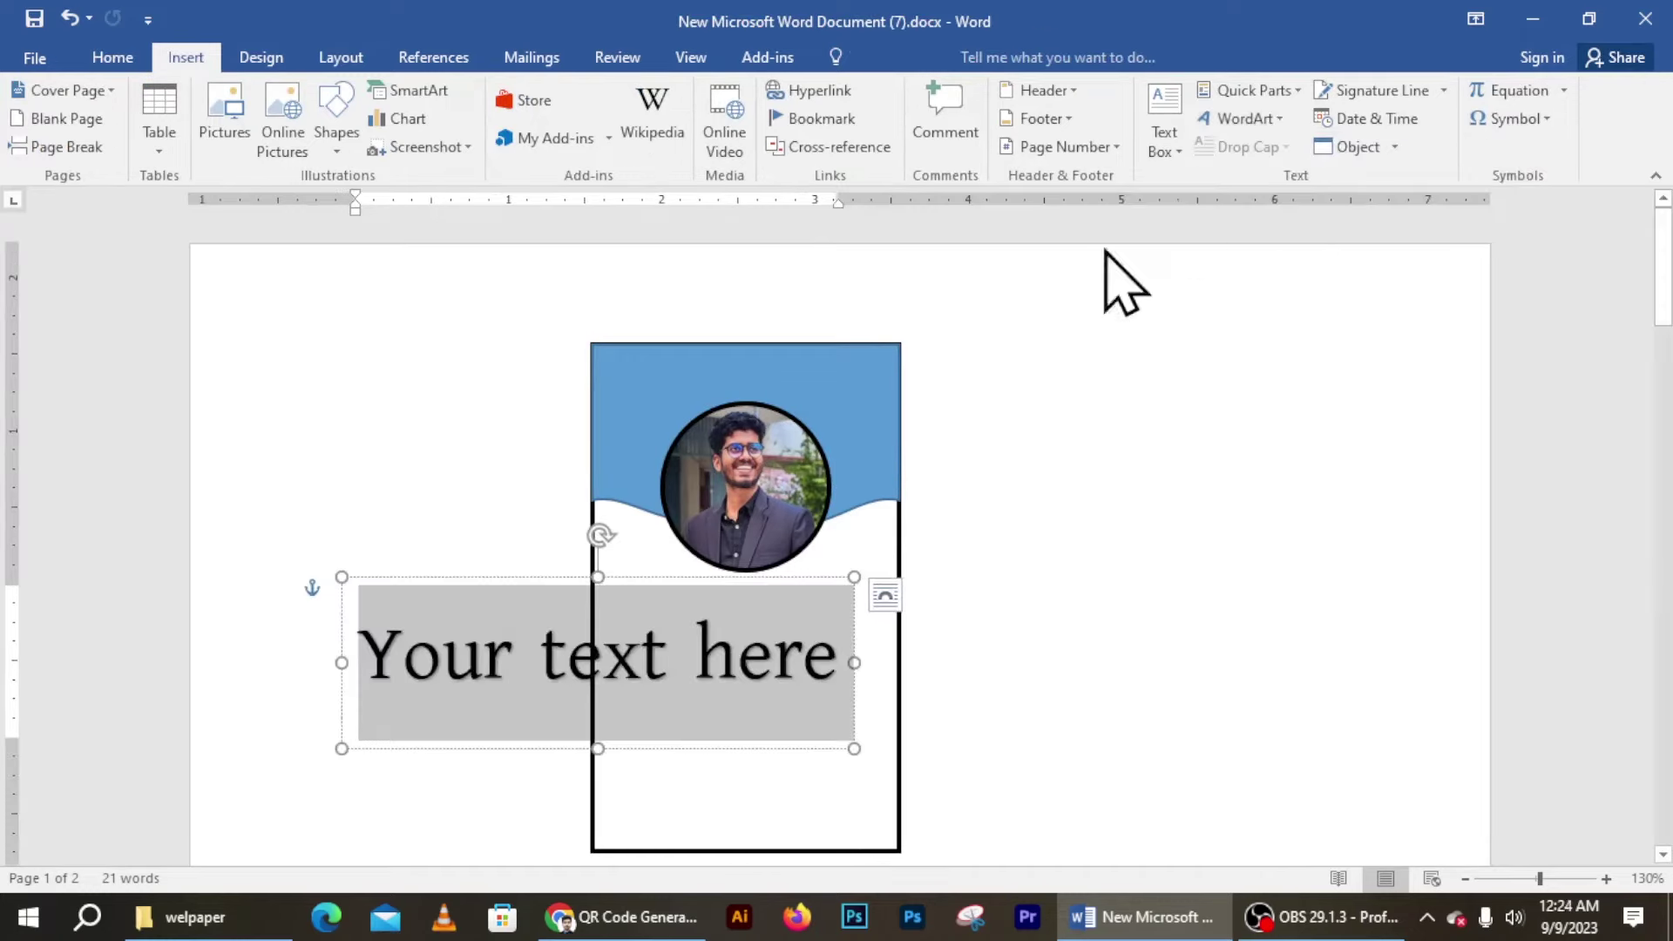
text(c)
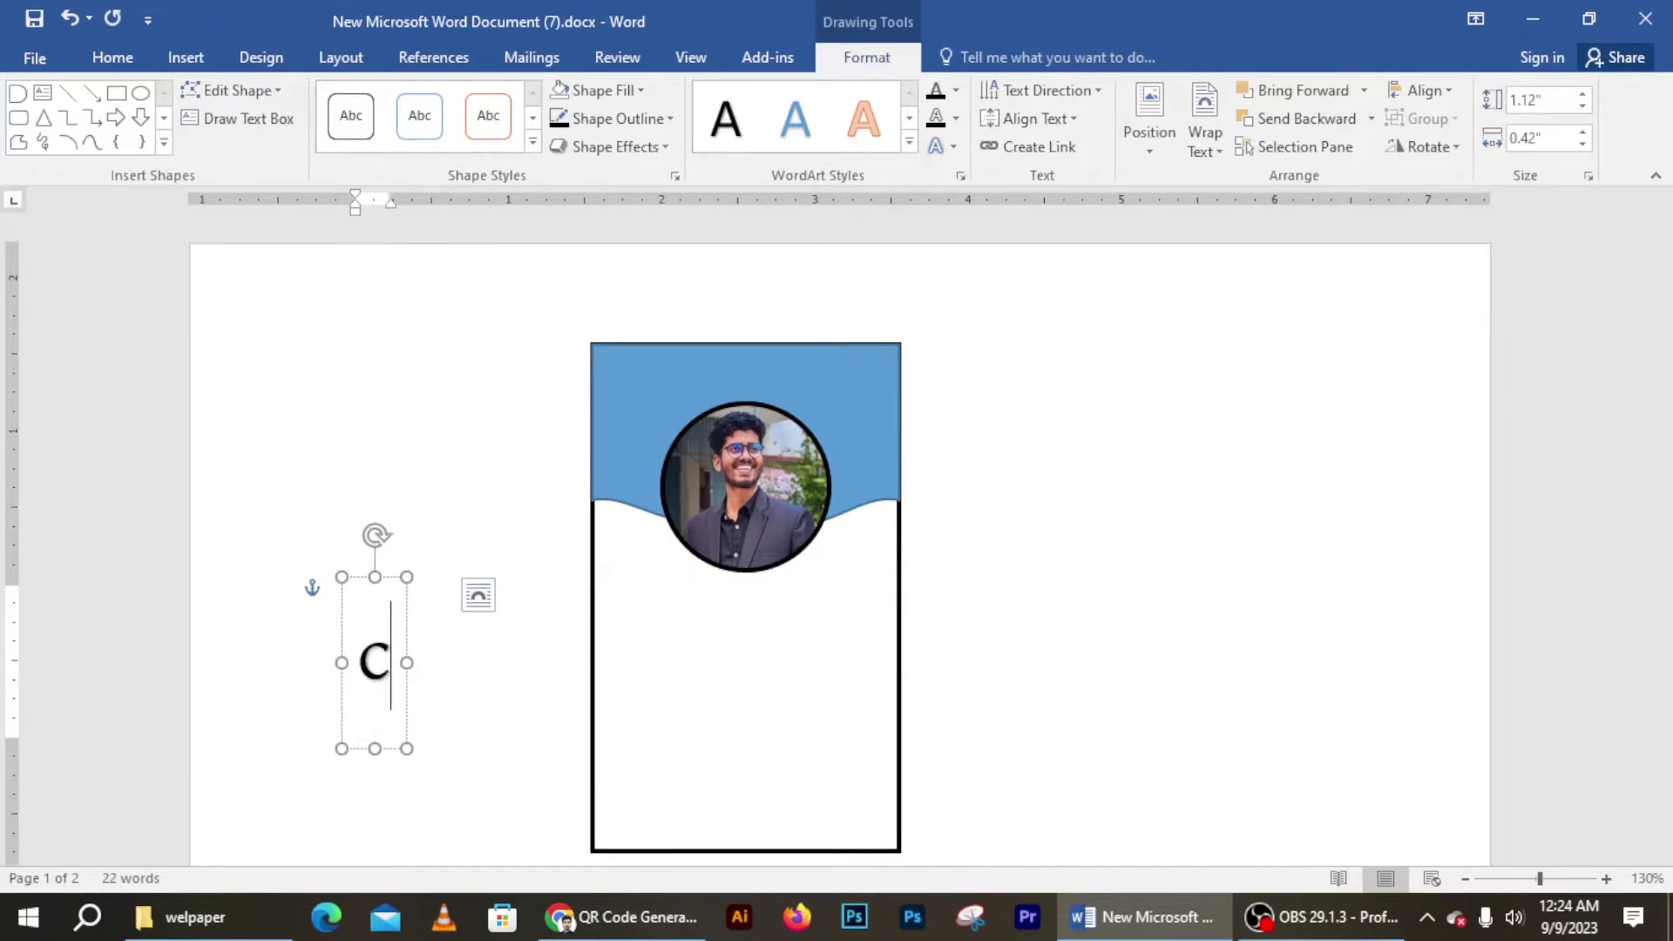
text(o)
key(BackSpace)
key(BackSpace)
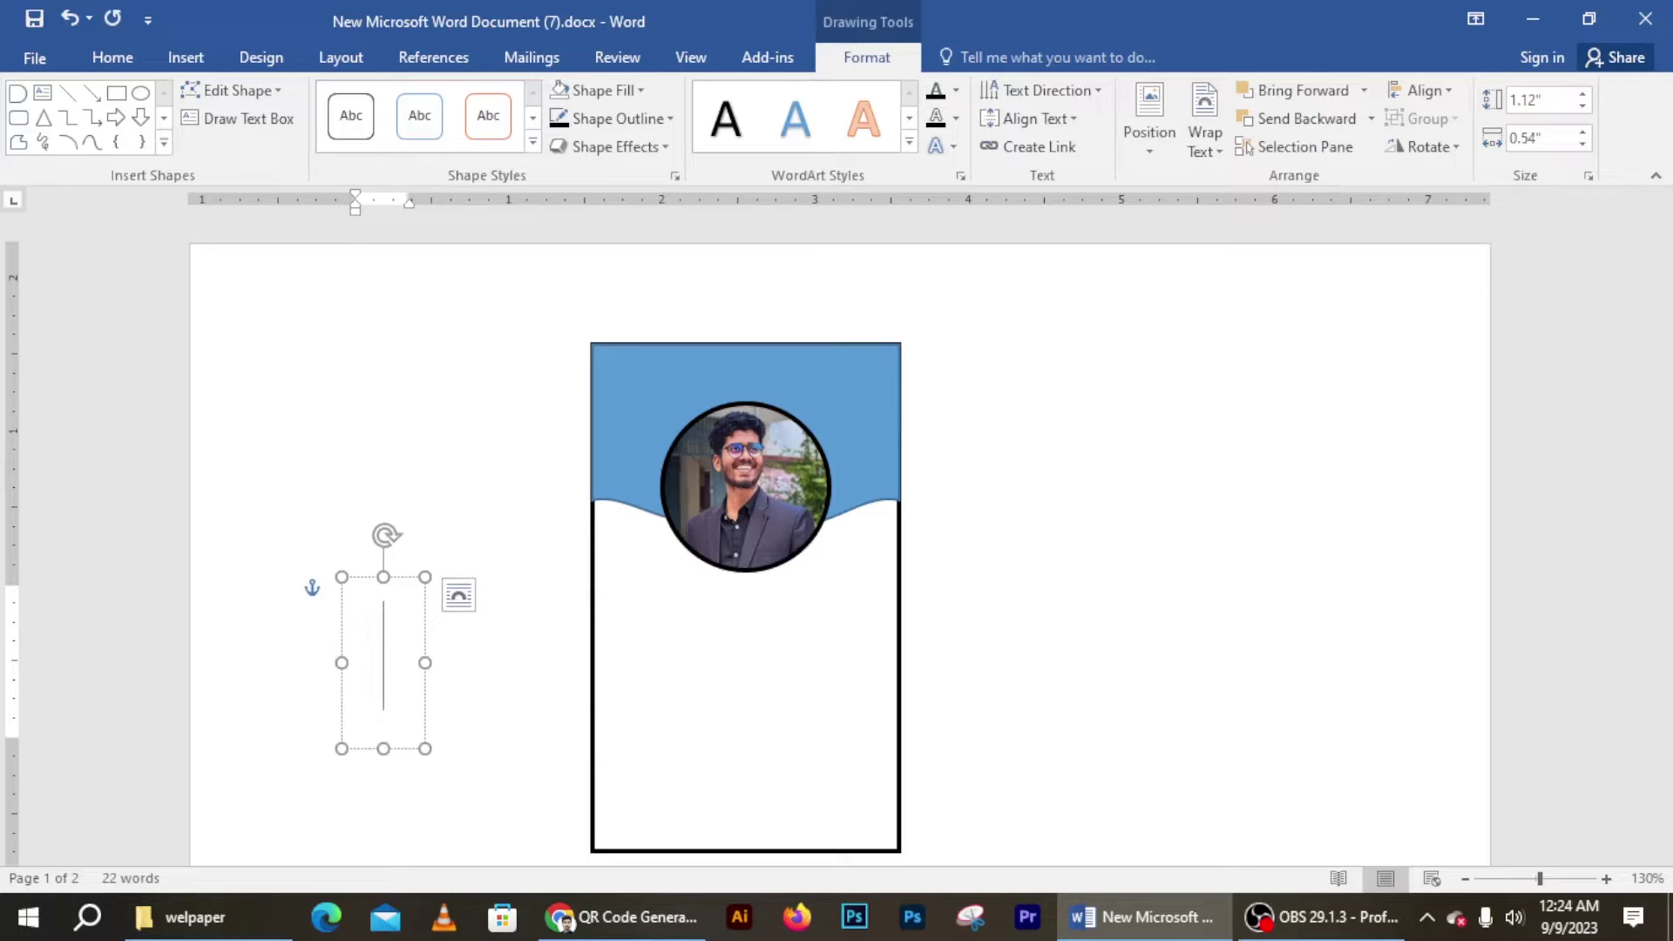
text(COLLEGE)
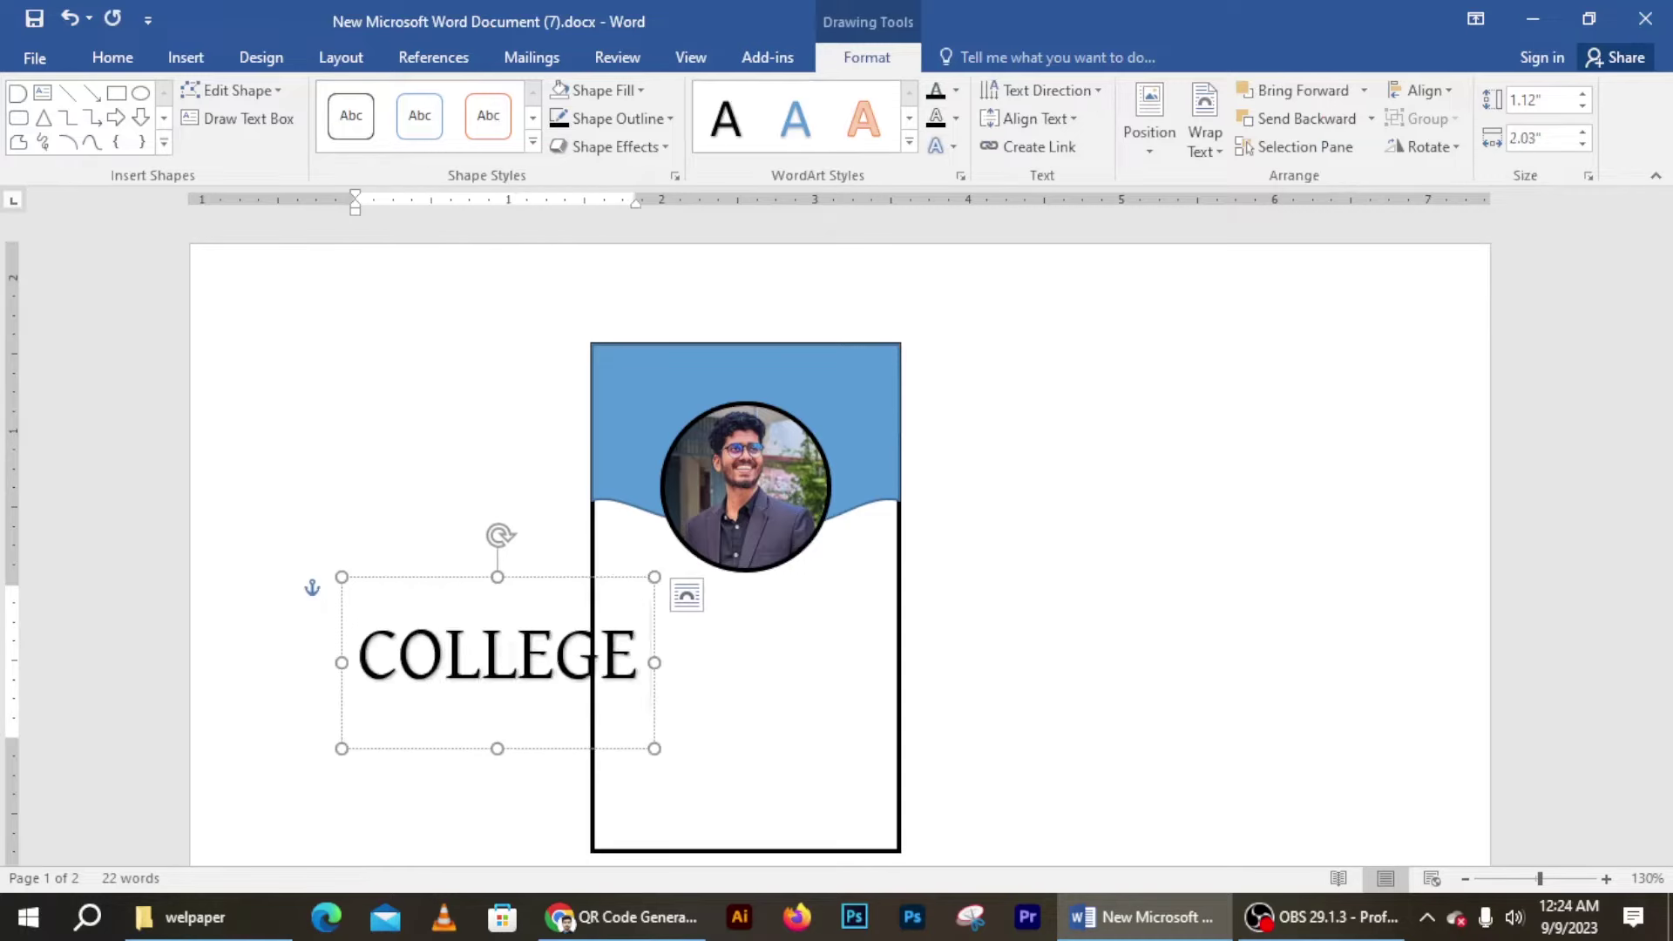
text( COMPU)
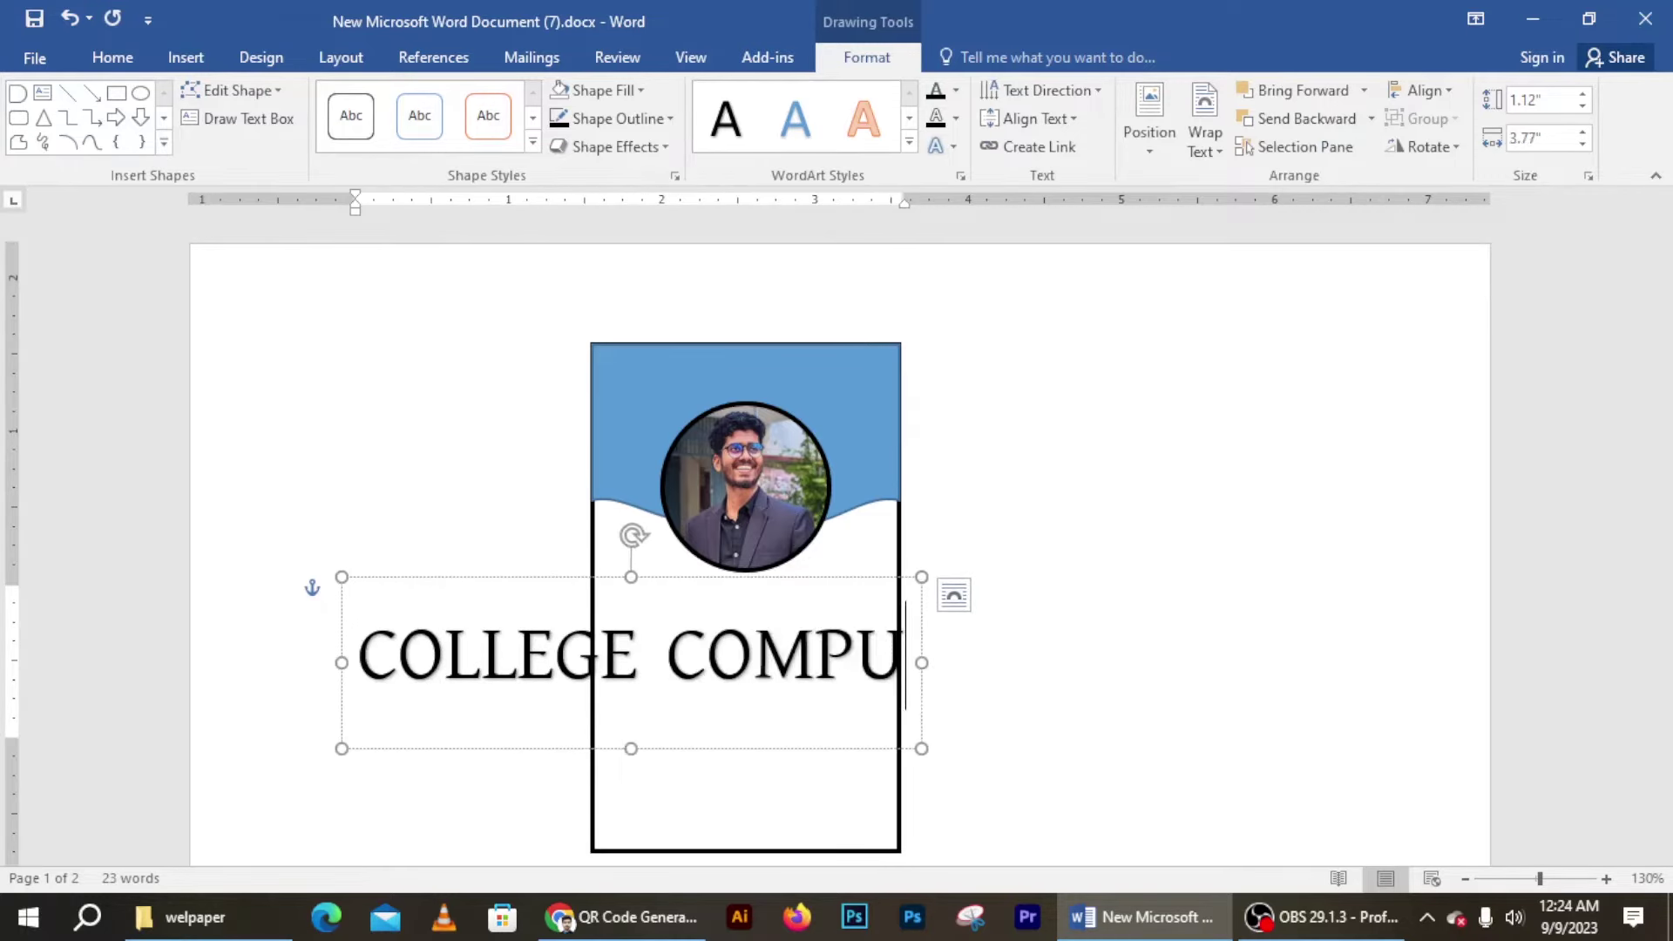
text(TER ACA)
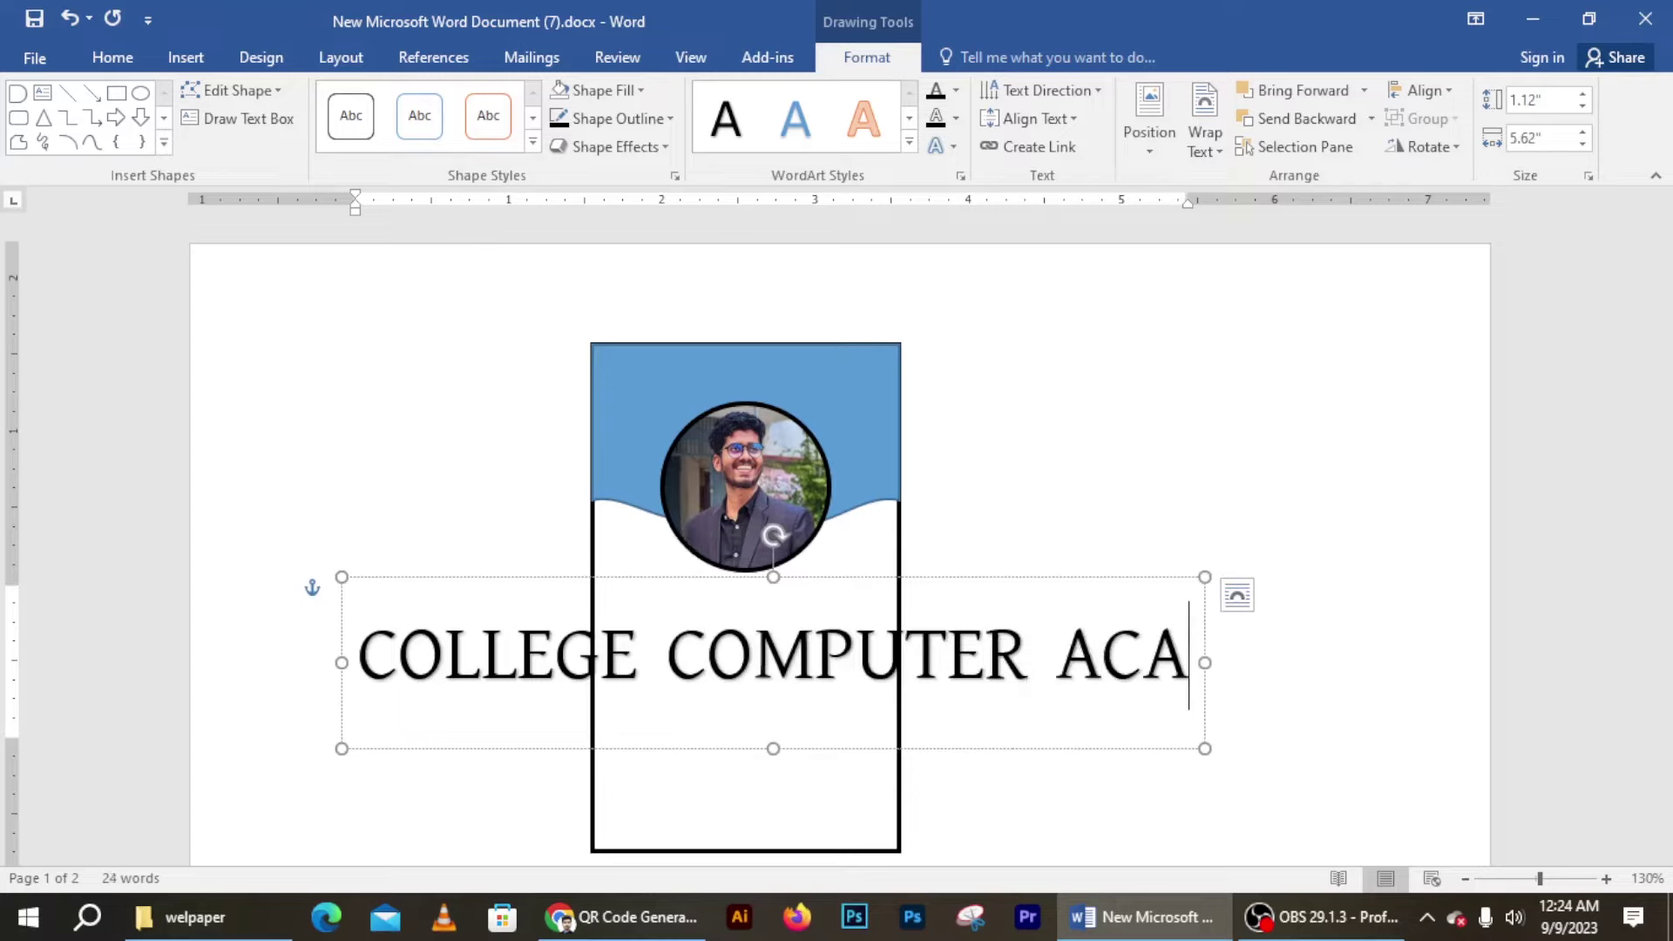
text(DAMY)
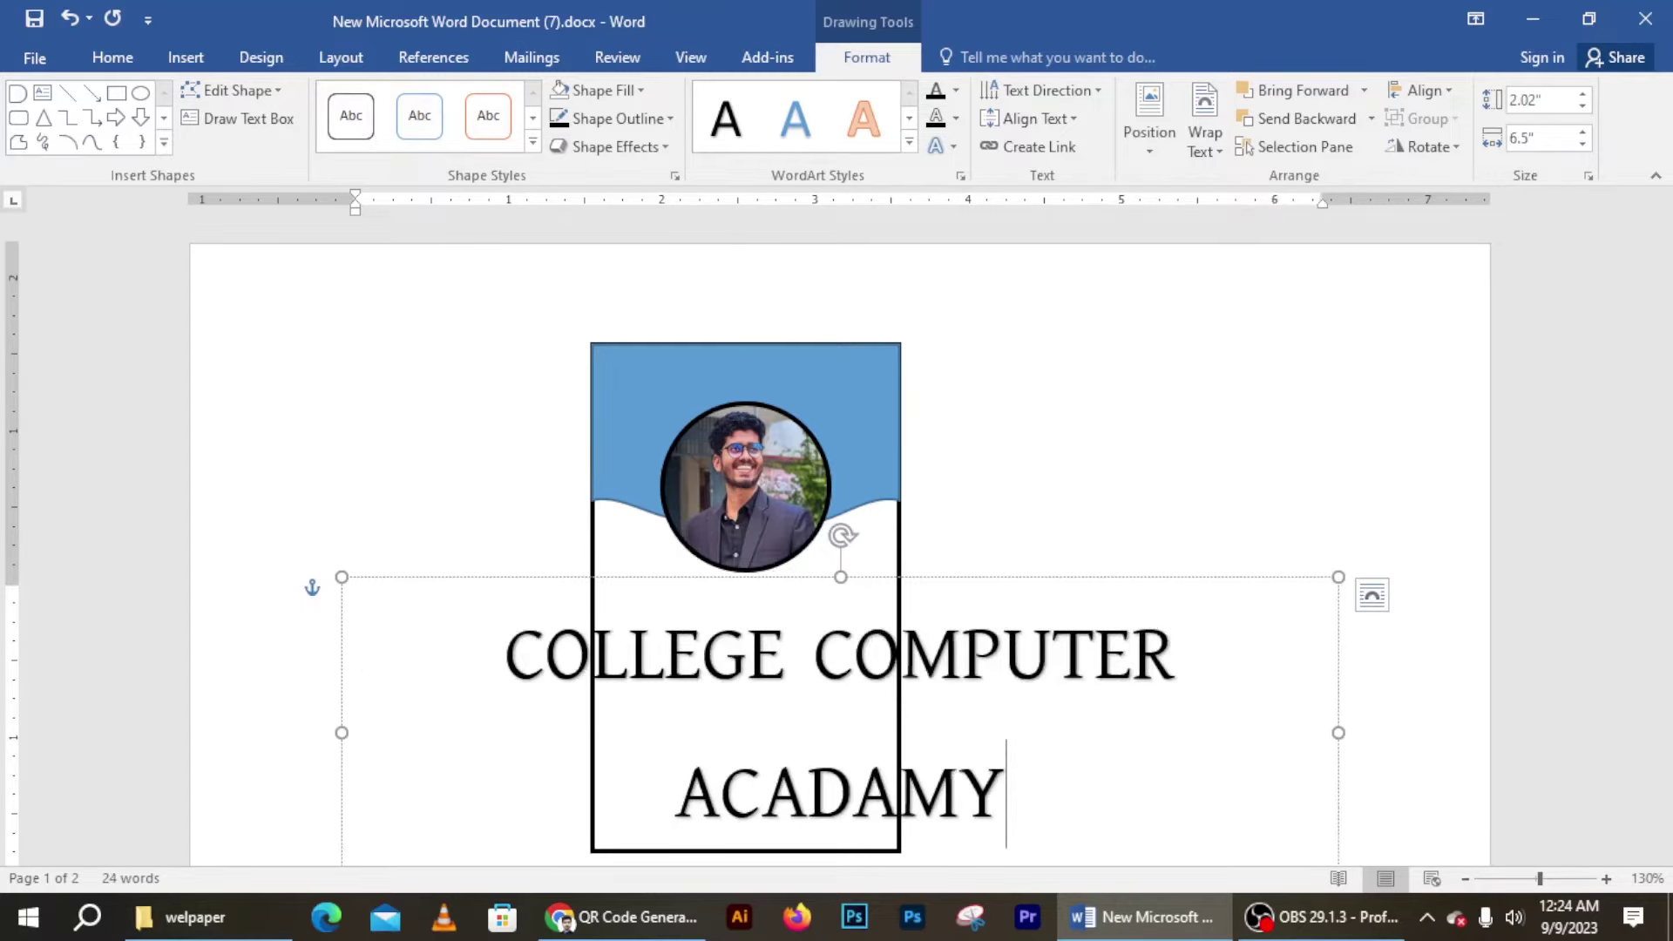
Reduce the WordArt title's font size until it fits on one line
triple_click(711, 671)
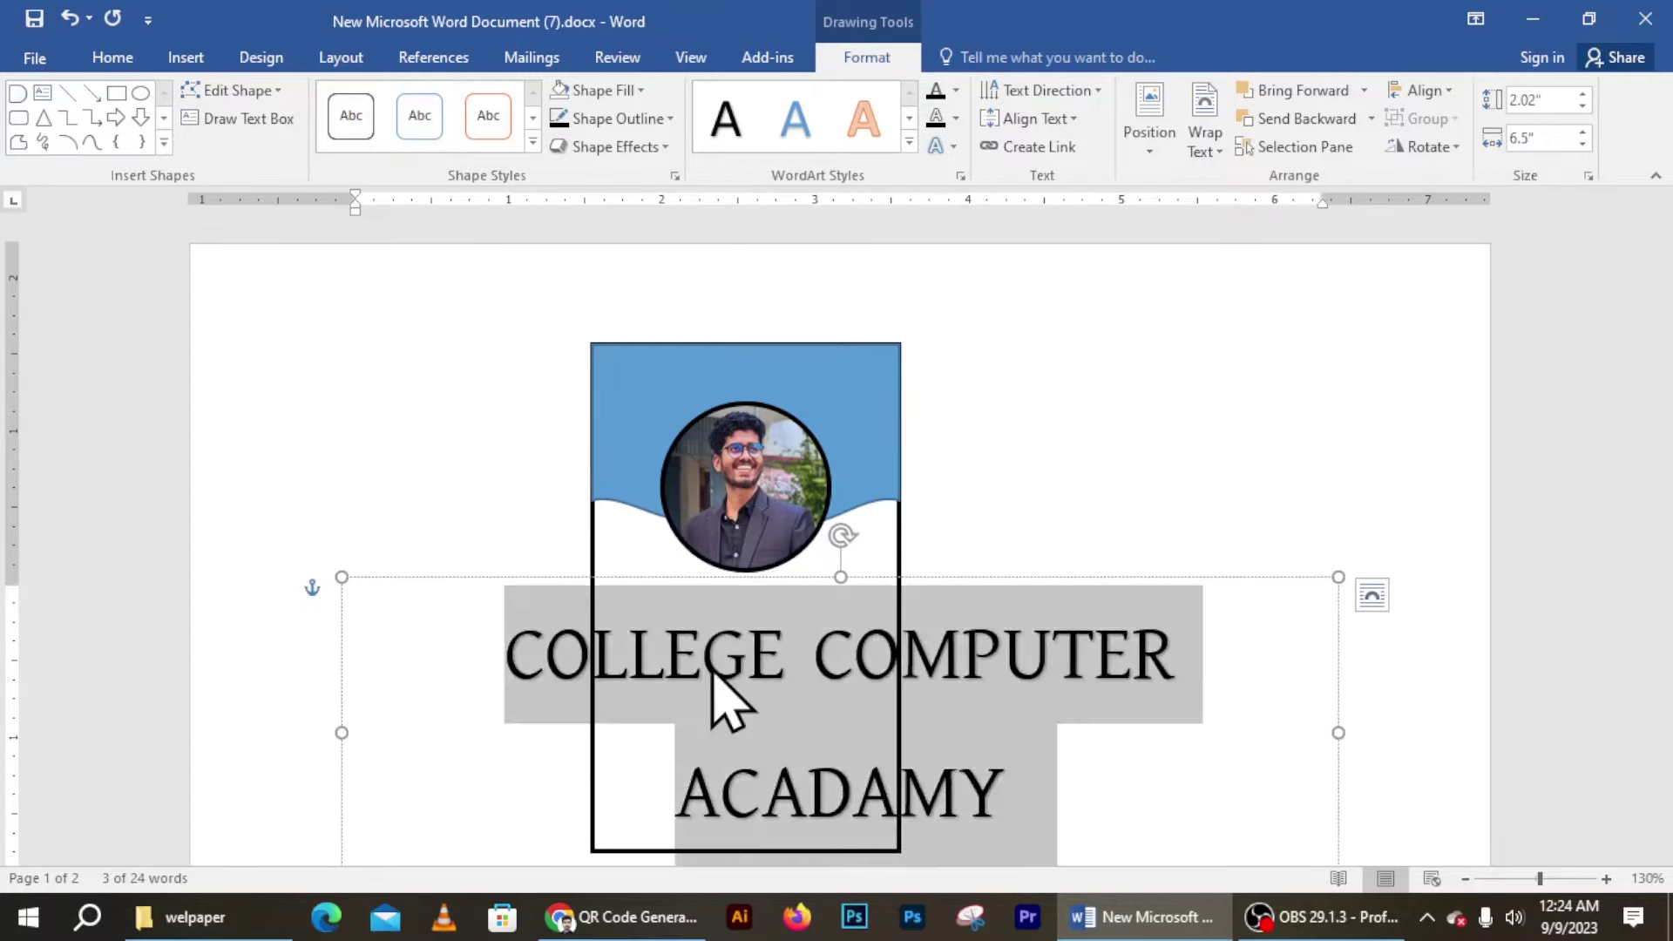
key(ctrl+bracketleft)
key(ctrl+bracketleft)
key(ctrl+bracketleft)
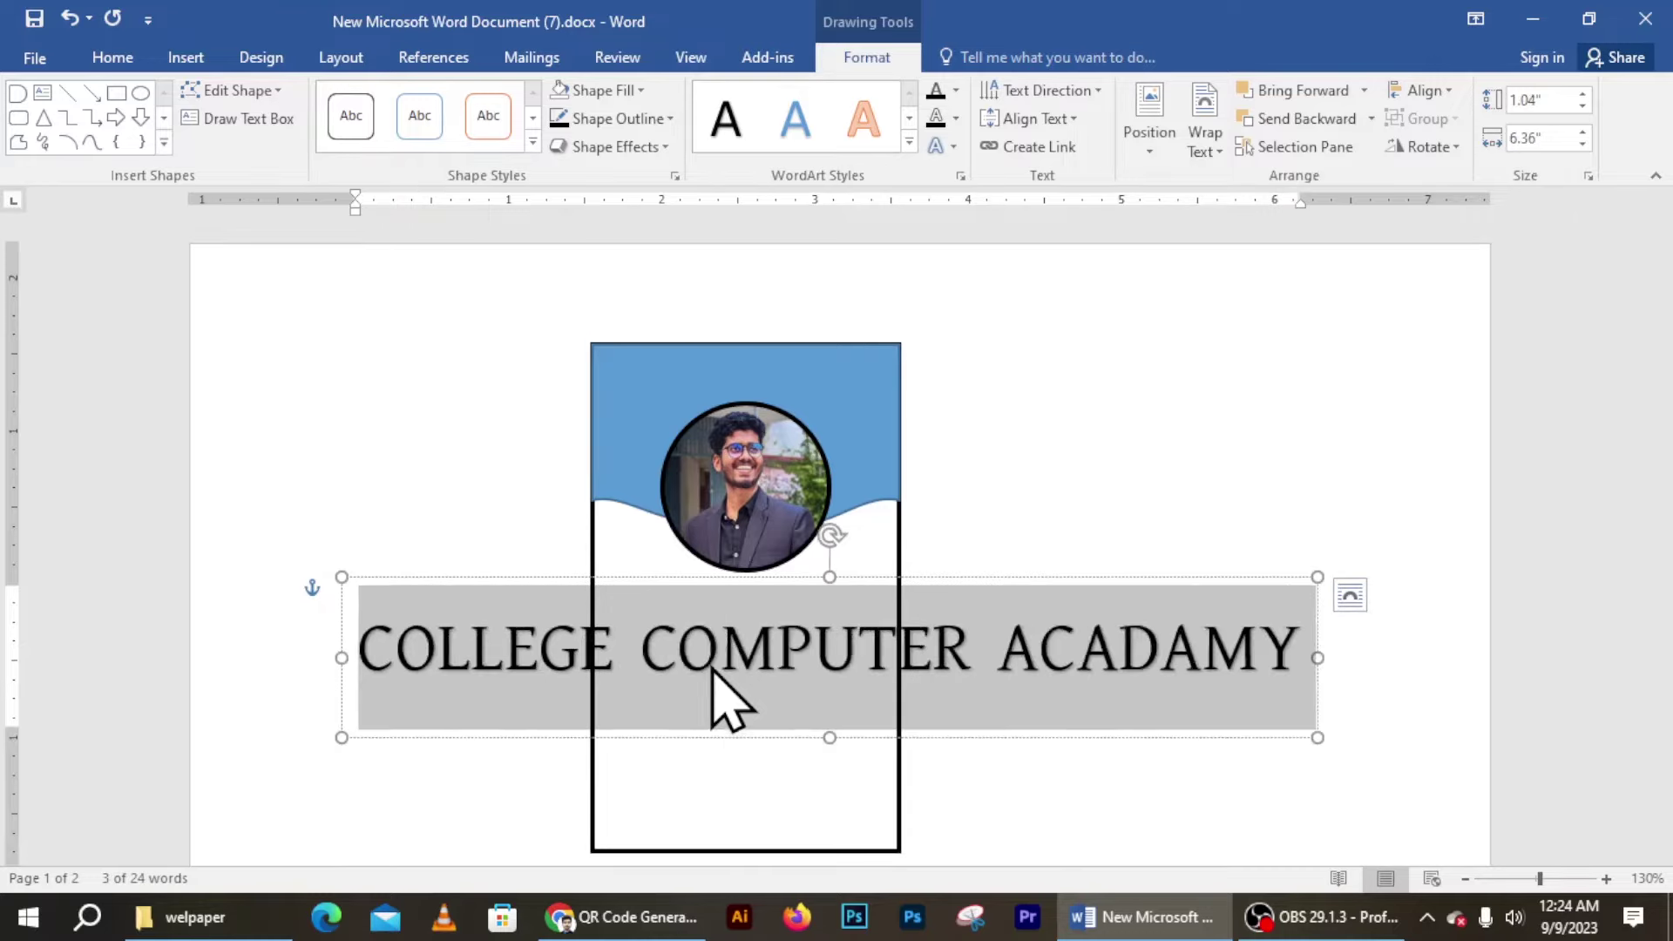
key(ctrl+bracketleft)
key(ctrl+bracketleft)
key(ctrl+bracketleft)
key(ctrl+bracketleft)
key(ctrl+bracketleft)
key(ctrl+bracketleft)
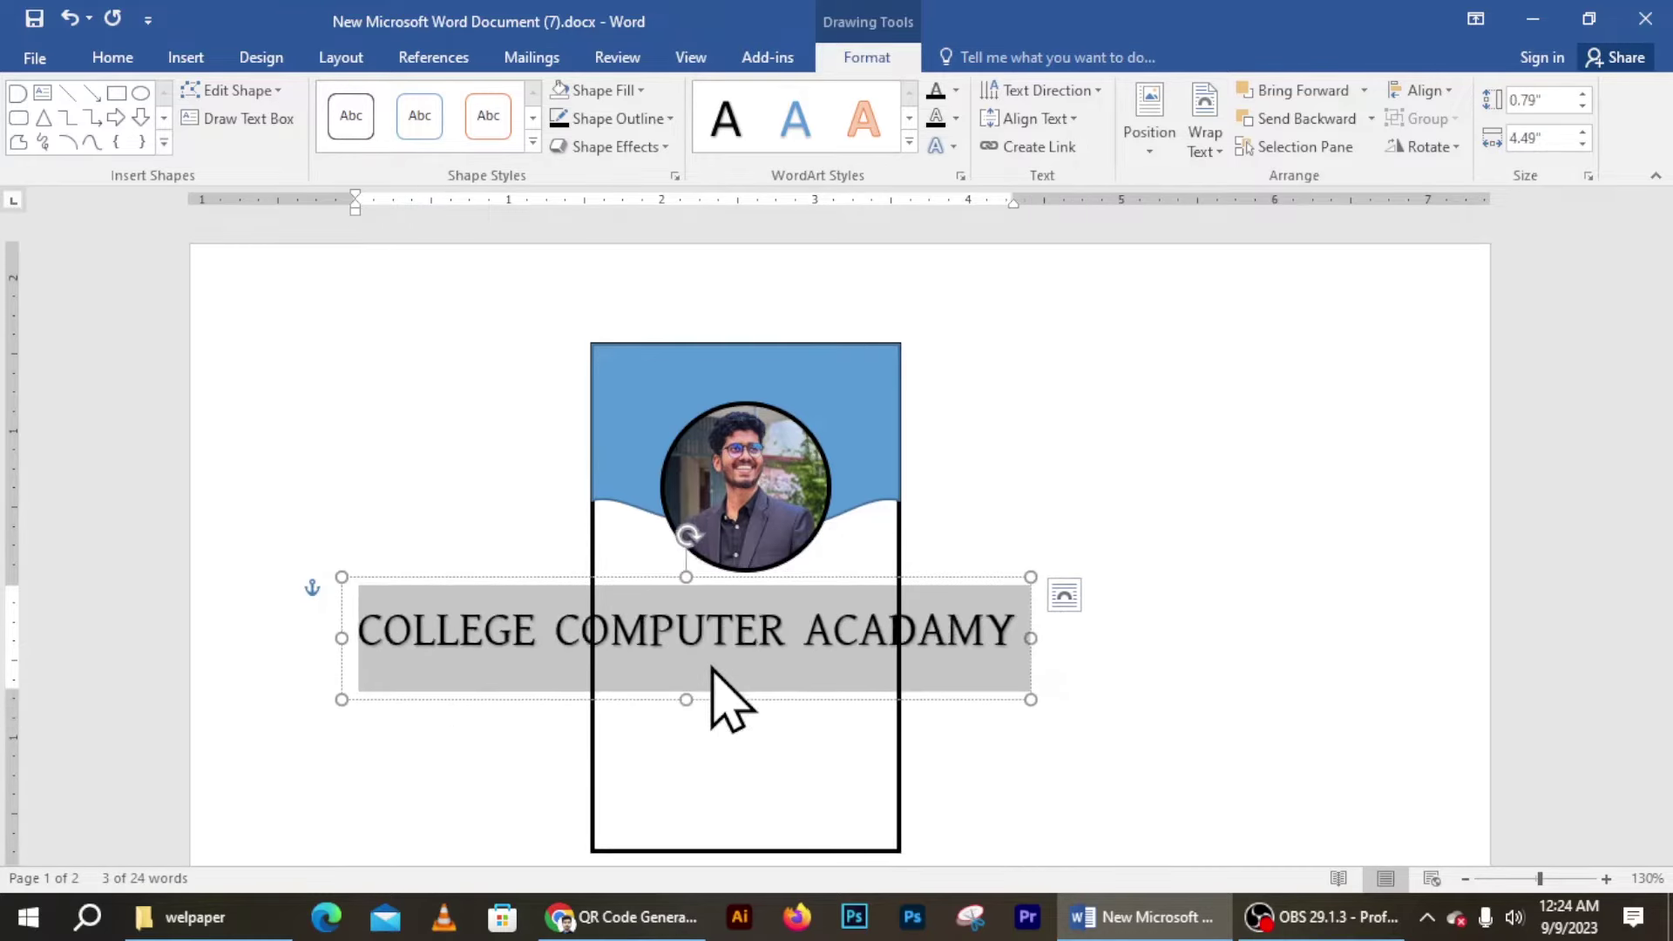
key(ctrl+bracketleft)
key(ctrl+bracketleft)
key(ctrl+bracketleft)
key(ctrl+bracketleft)
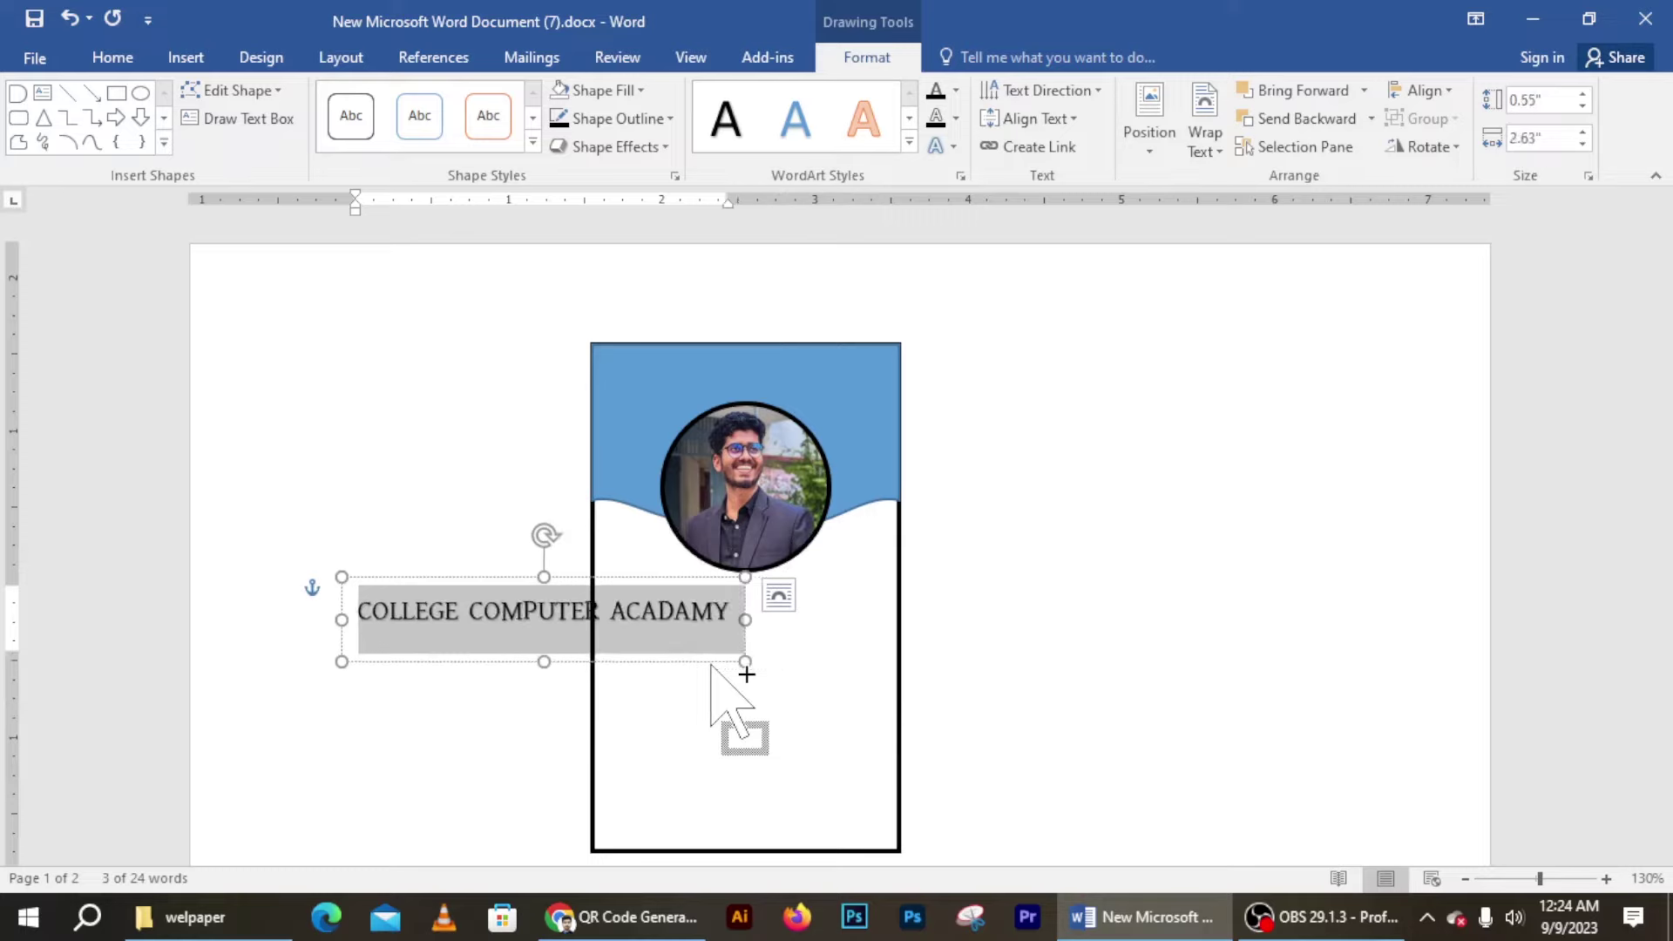
key(ctrl+bracketleft)
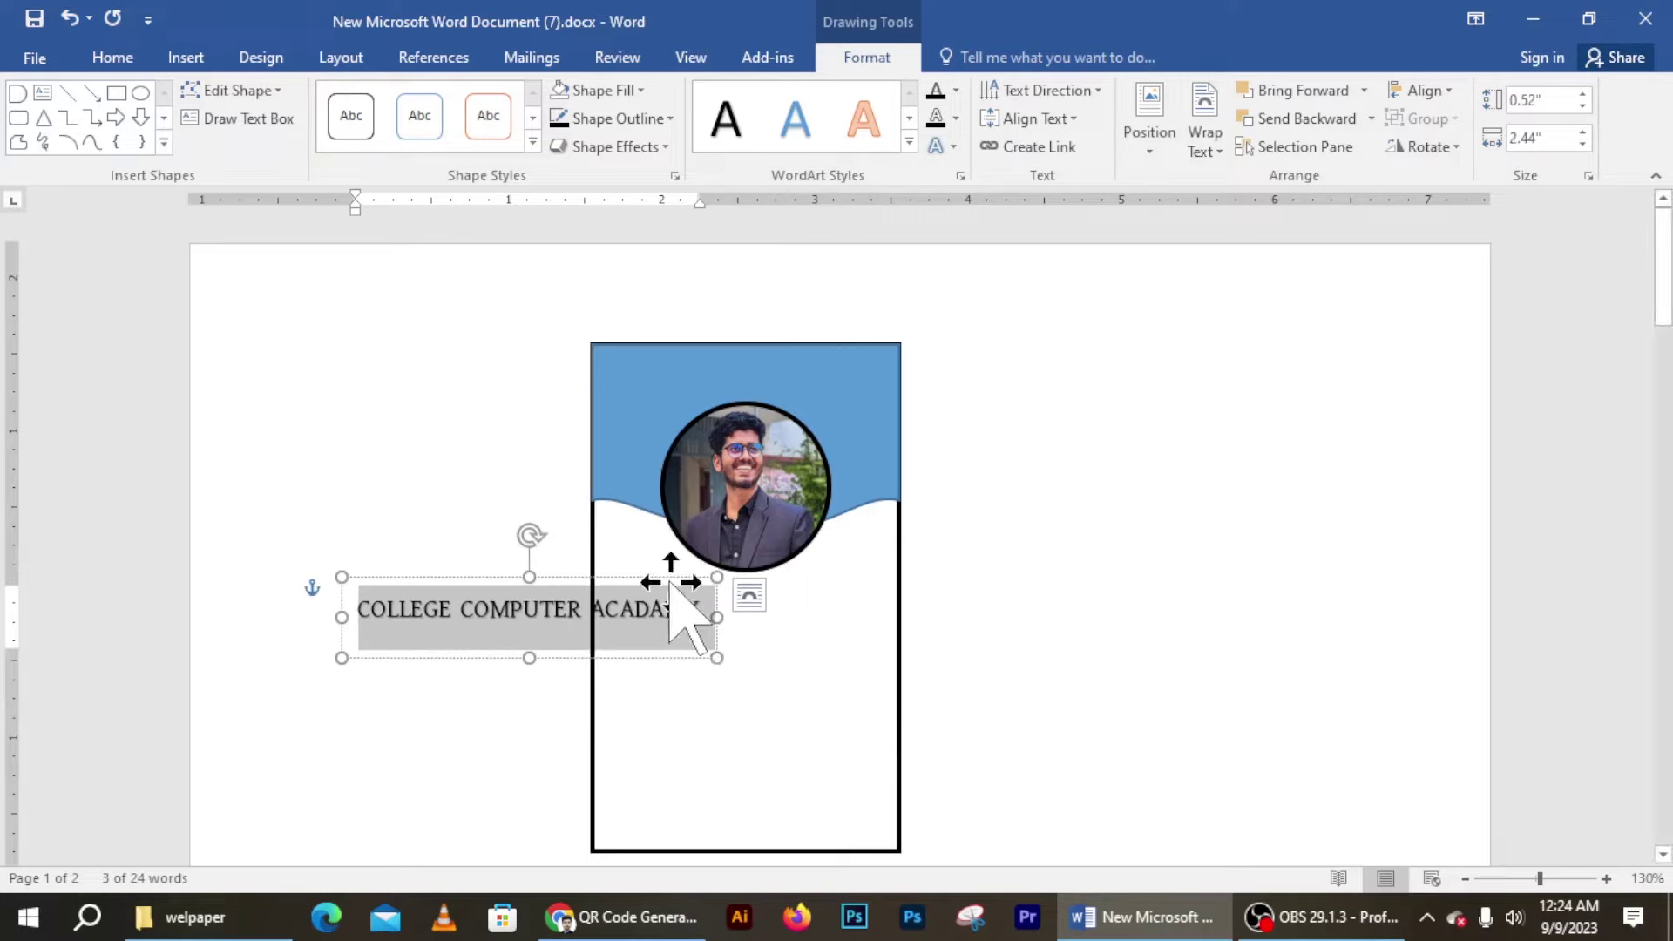
Move the college title onto the blue header, narrow its box to the card's width, and fine-tune its font size
mouse_move(665, 598)
mouse_down()
mouse_move(853, 363)
mouse_move(894, 343)
mouse_up()
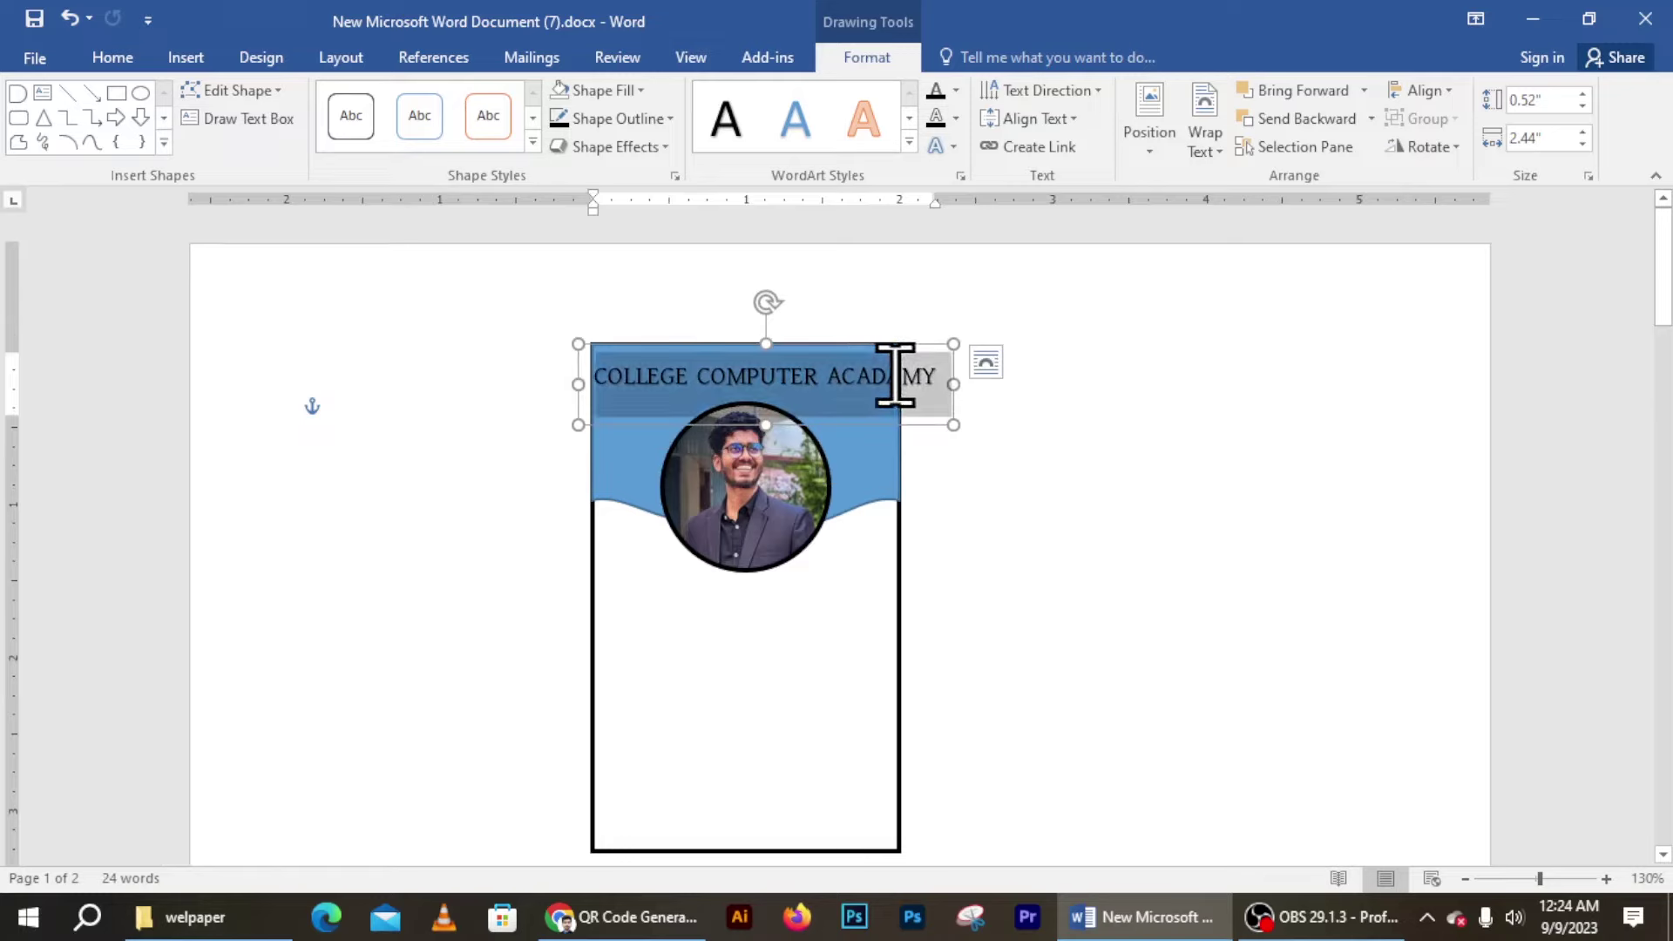
drag(954, 384, 898, 381)
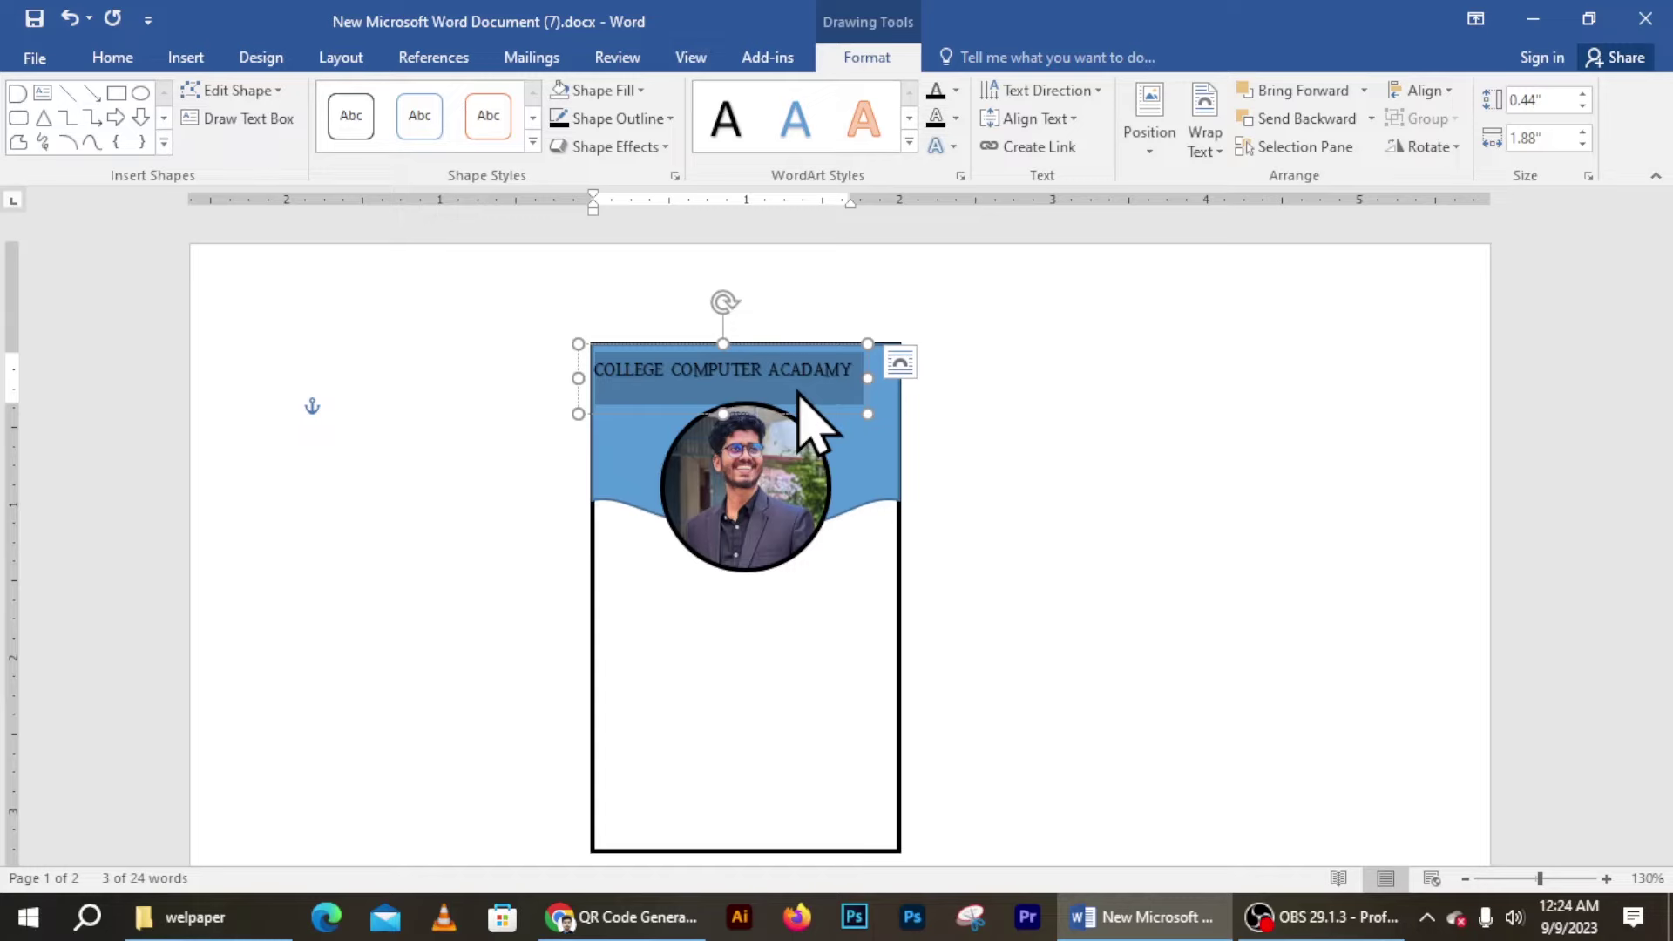
key(ctrl+shift+period)
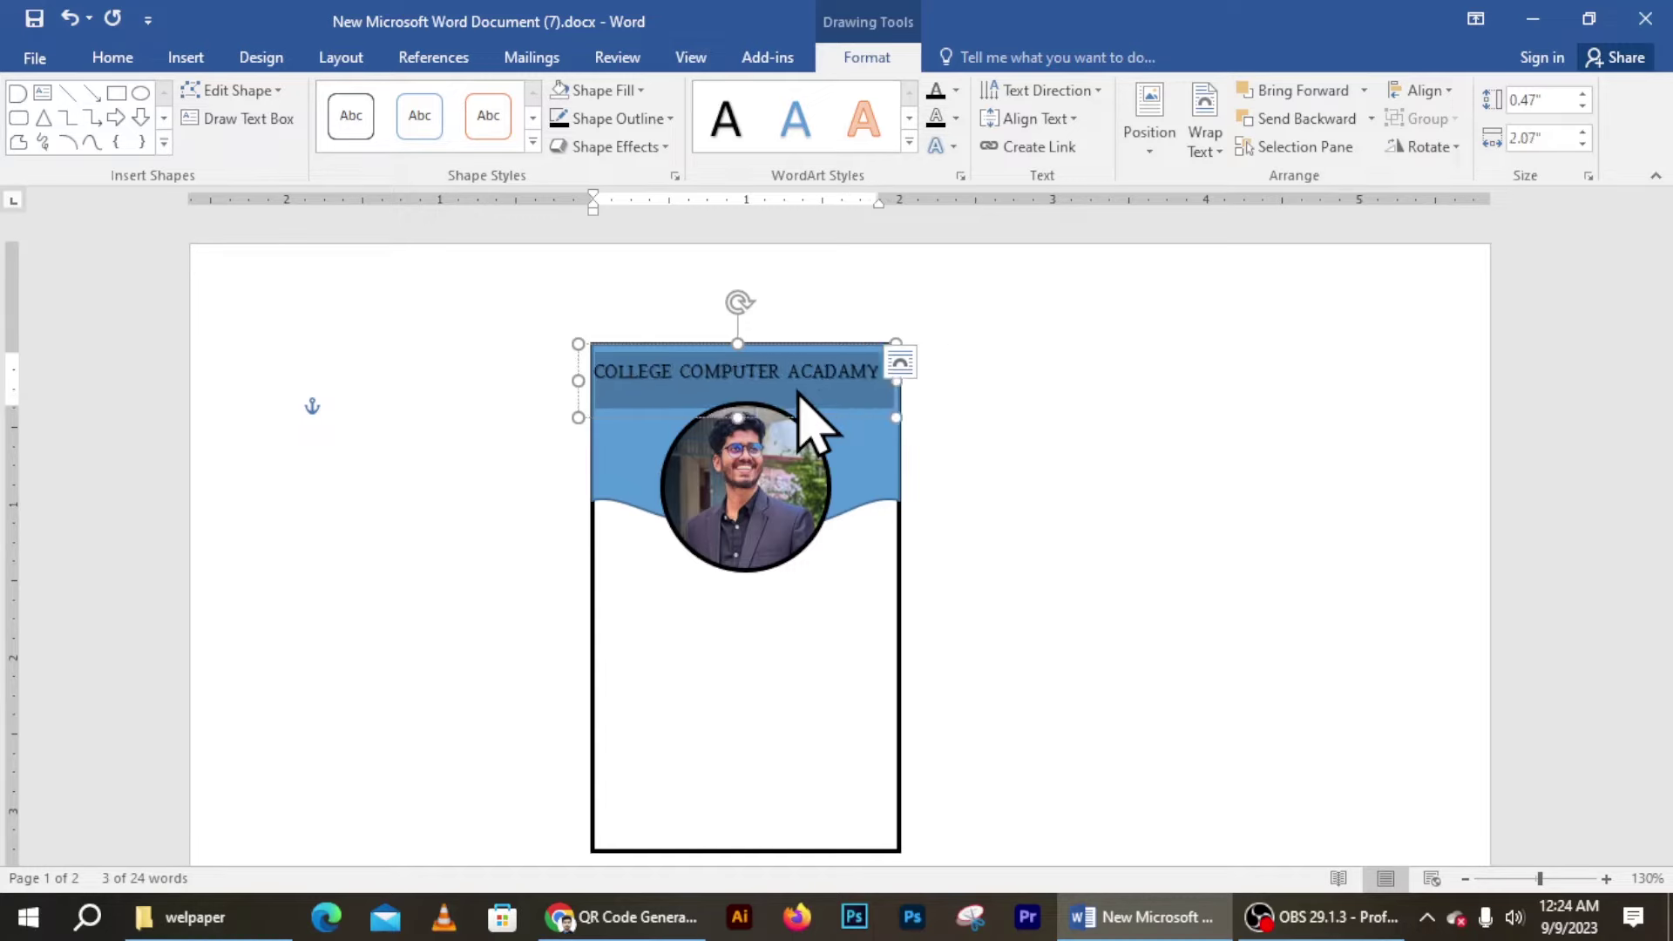
key(ctrl+shift+comma)
key(ctrl+shift+period)
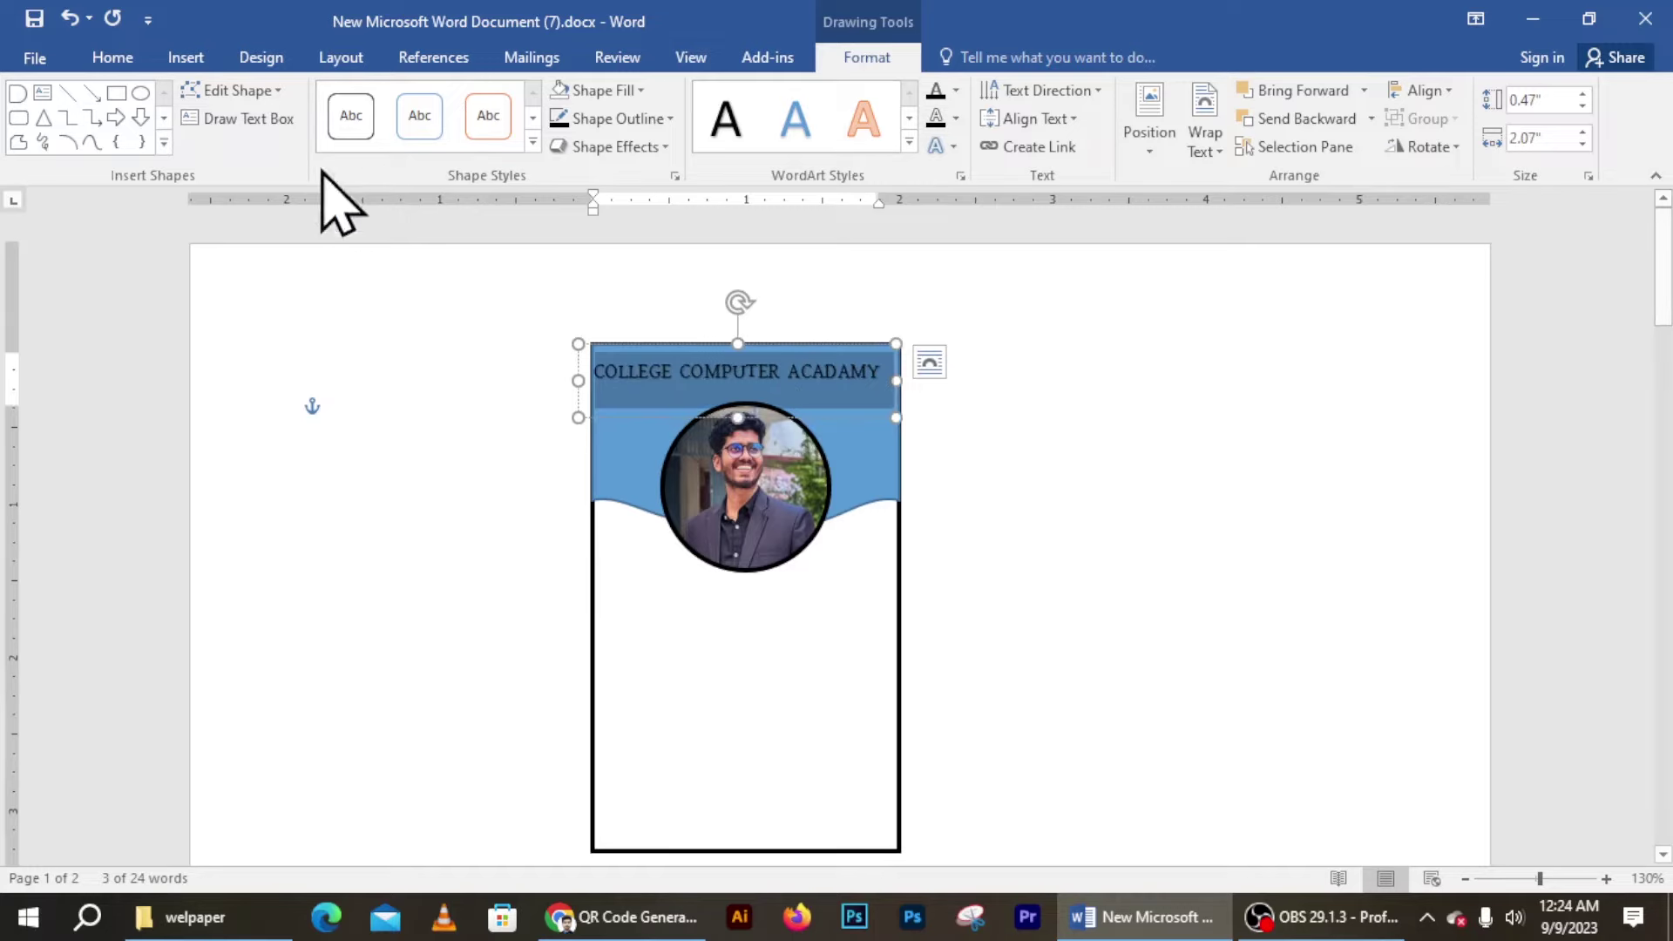
Keep the title font at size 10 and nudge the title box slightly right
click(107, 57)
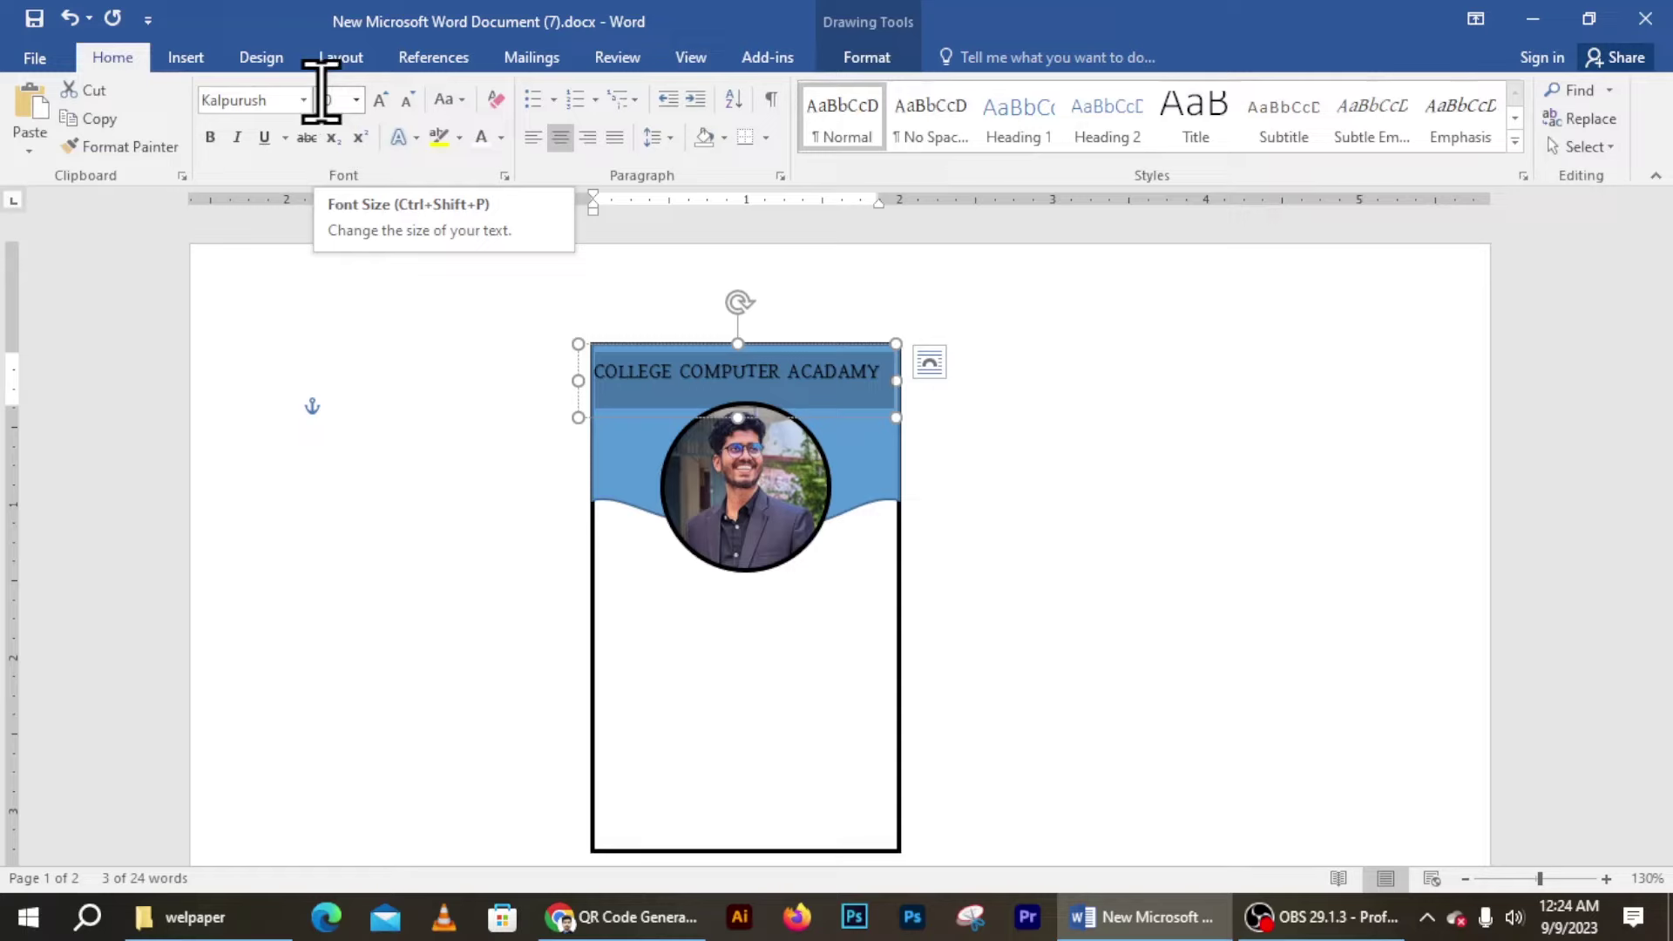
click(356, 100)
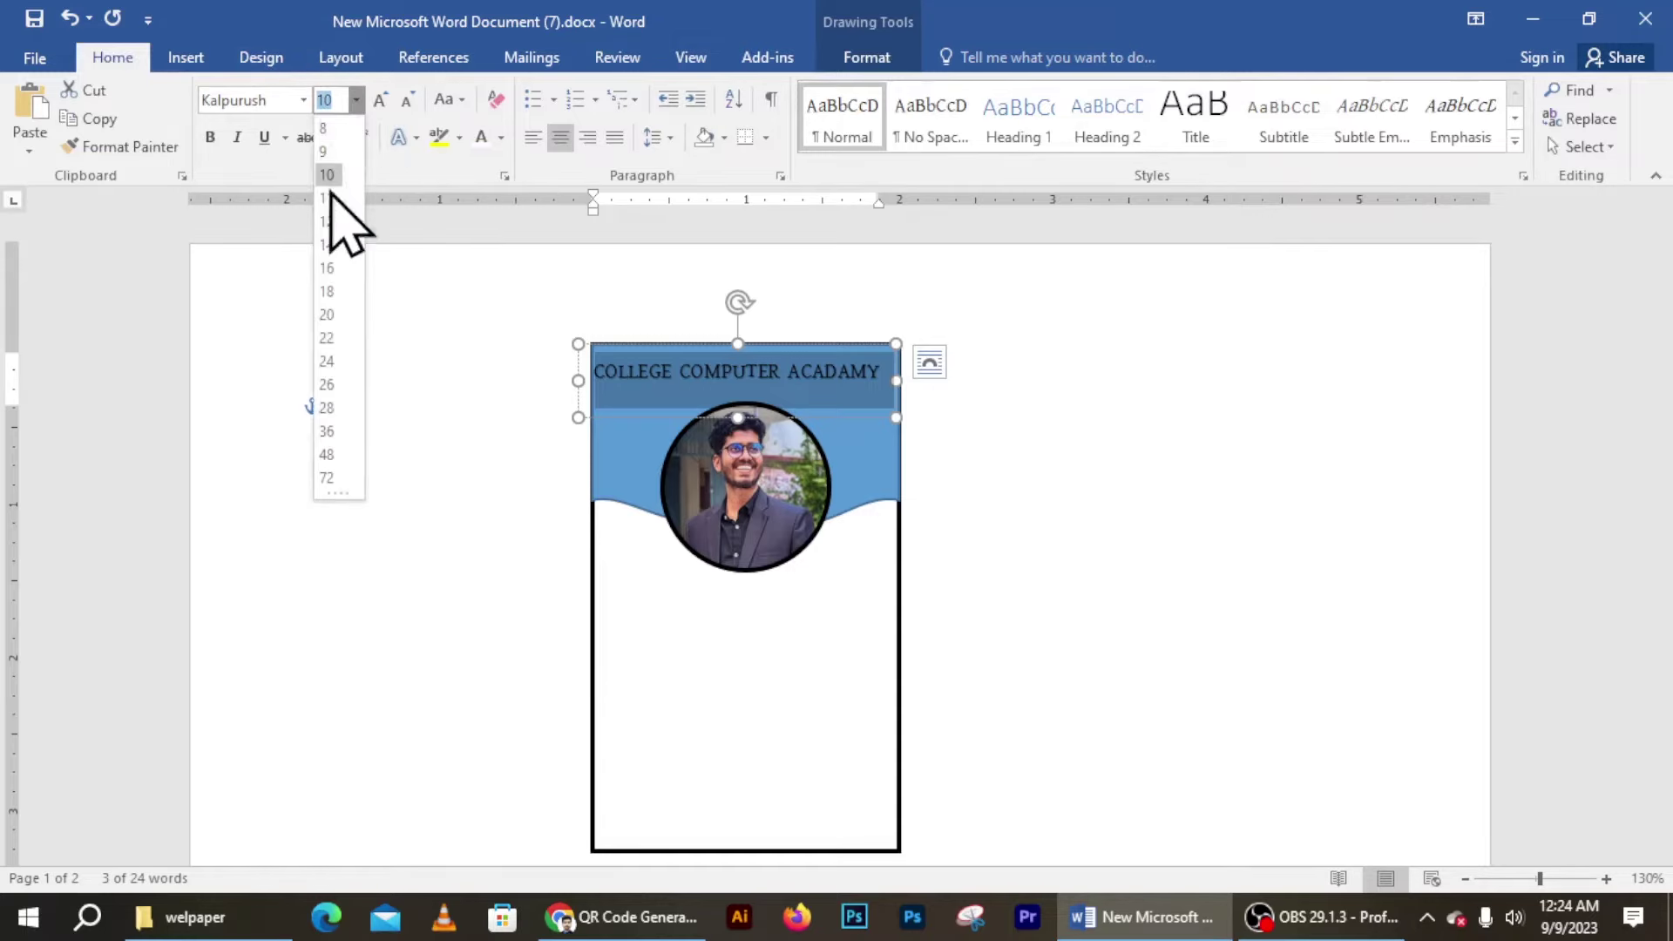
click(761, 369)
drag(796, 345, 809, 347)
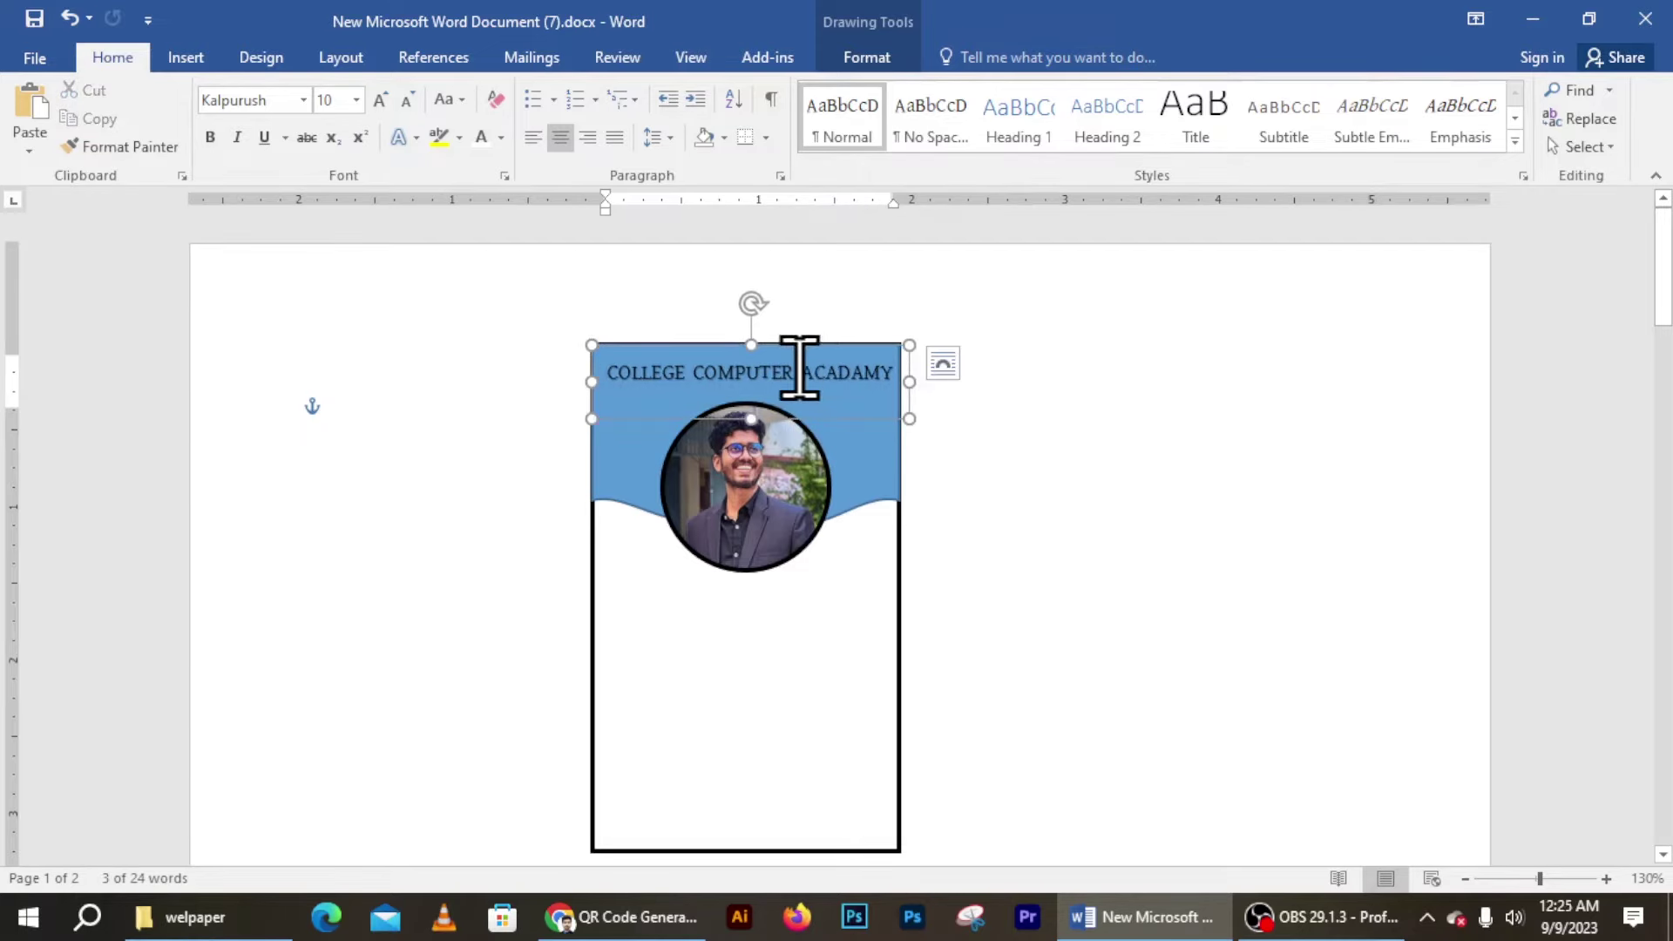
Make the COLLEGE COMPUTER ACADEMY title bold and white
triple_click(829, 375)
key(ctrl+b)
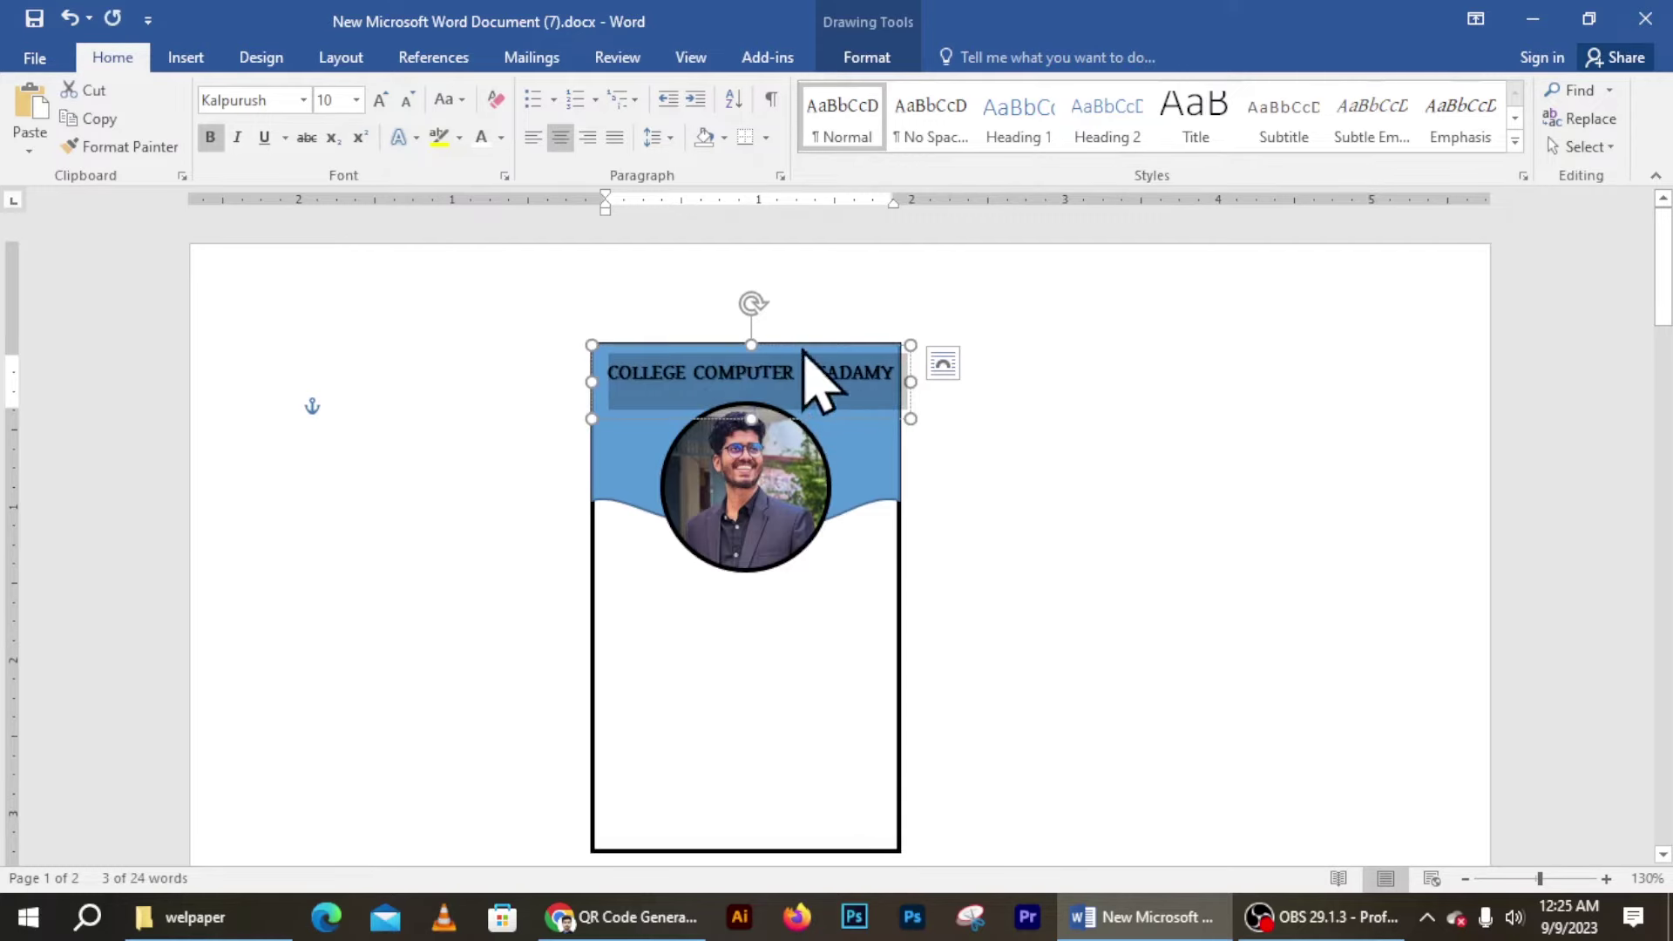
click(484, 137)
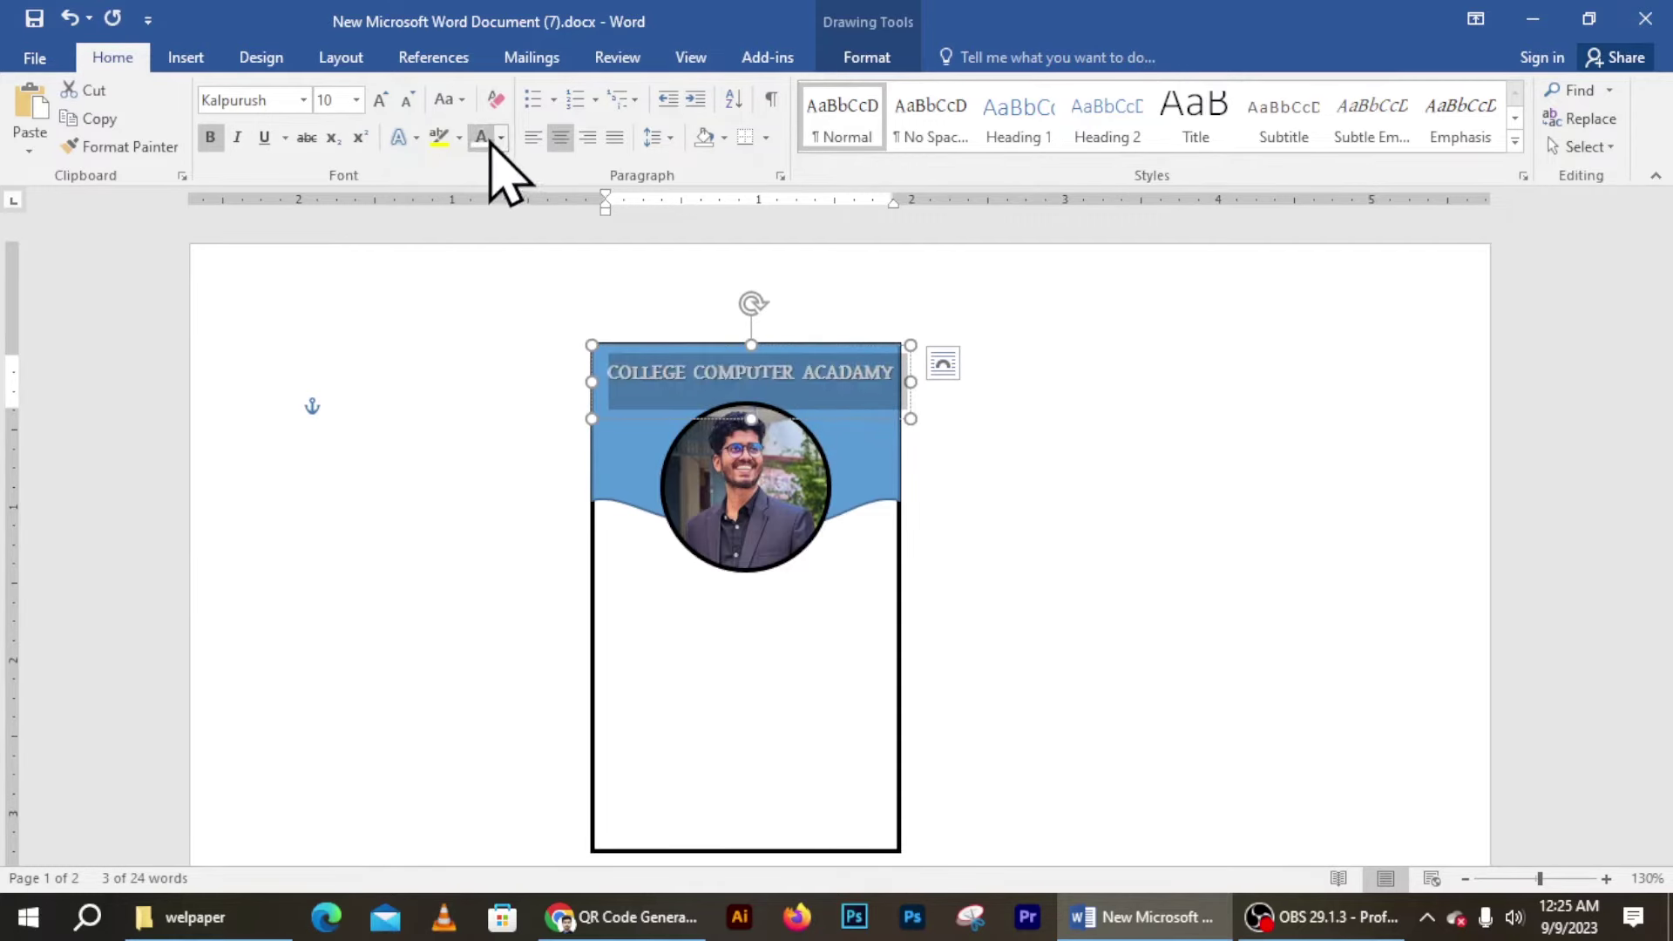
click(738, 370)
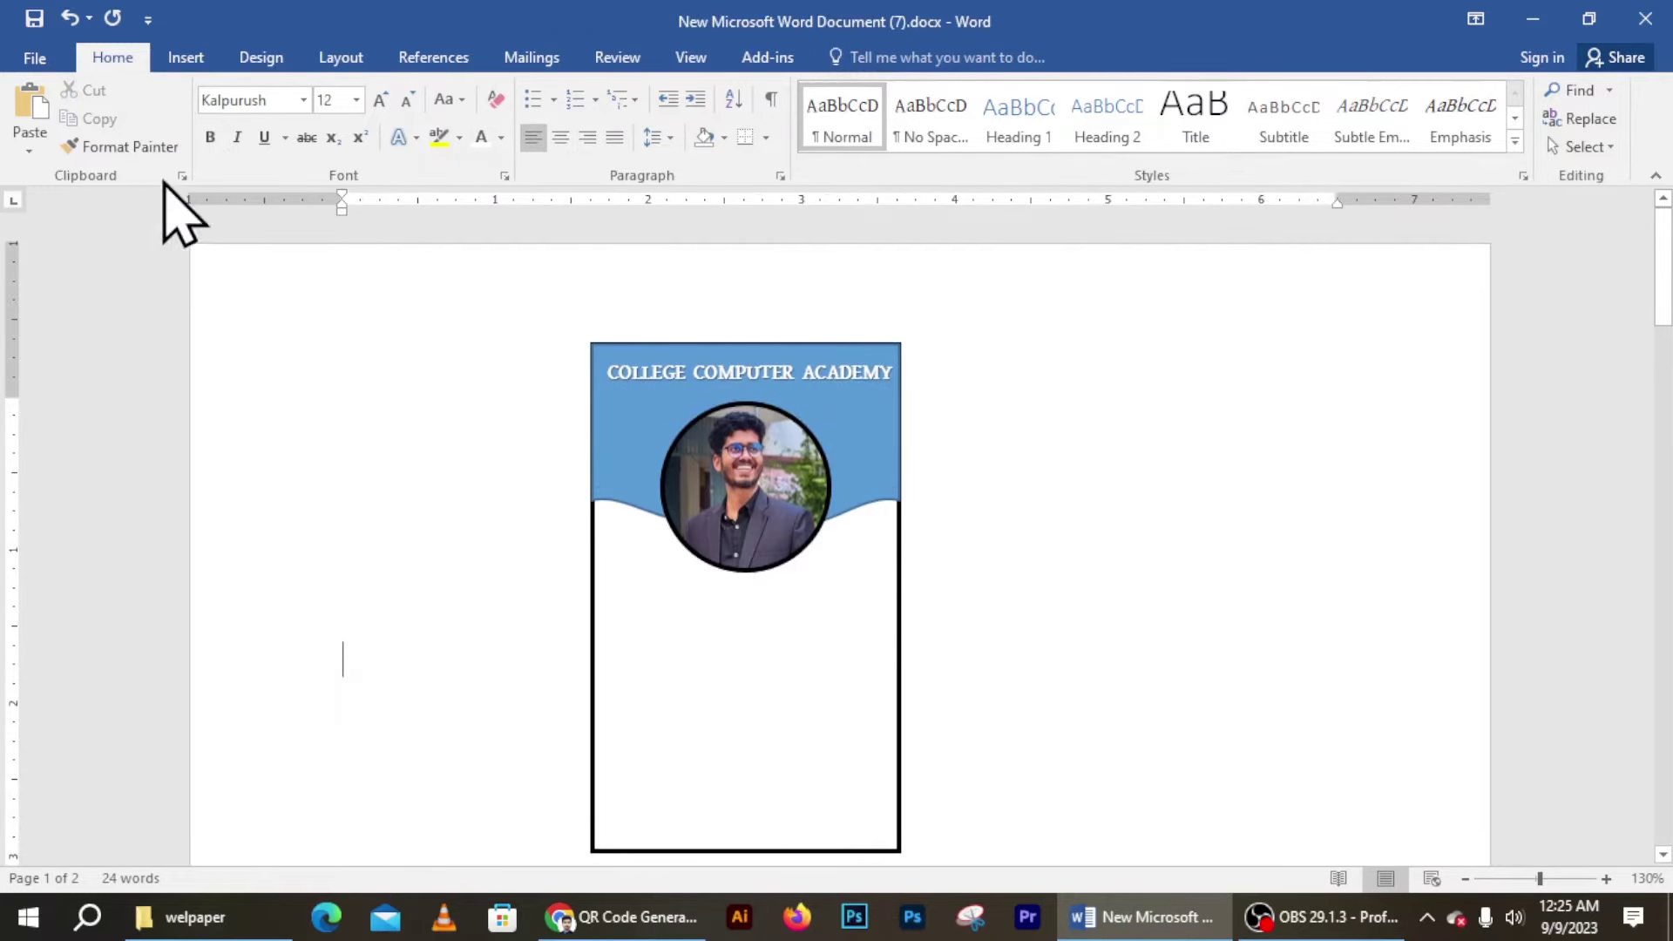
Insert a plain-style WordArt box and type the cardholder's full name
click(180, 60)
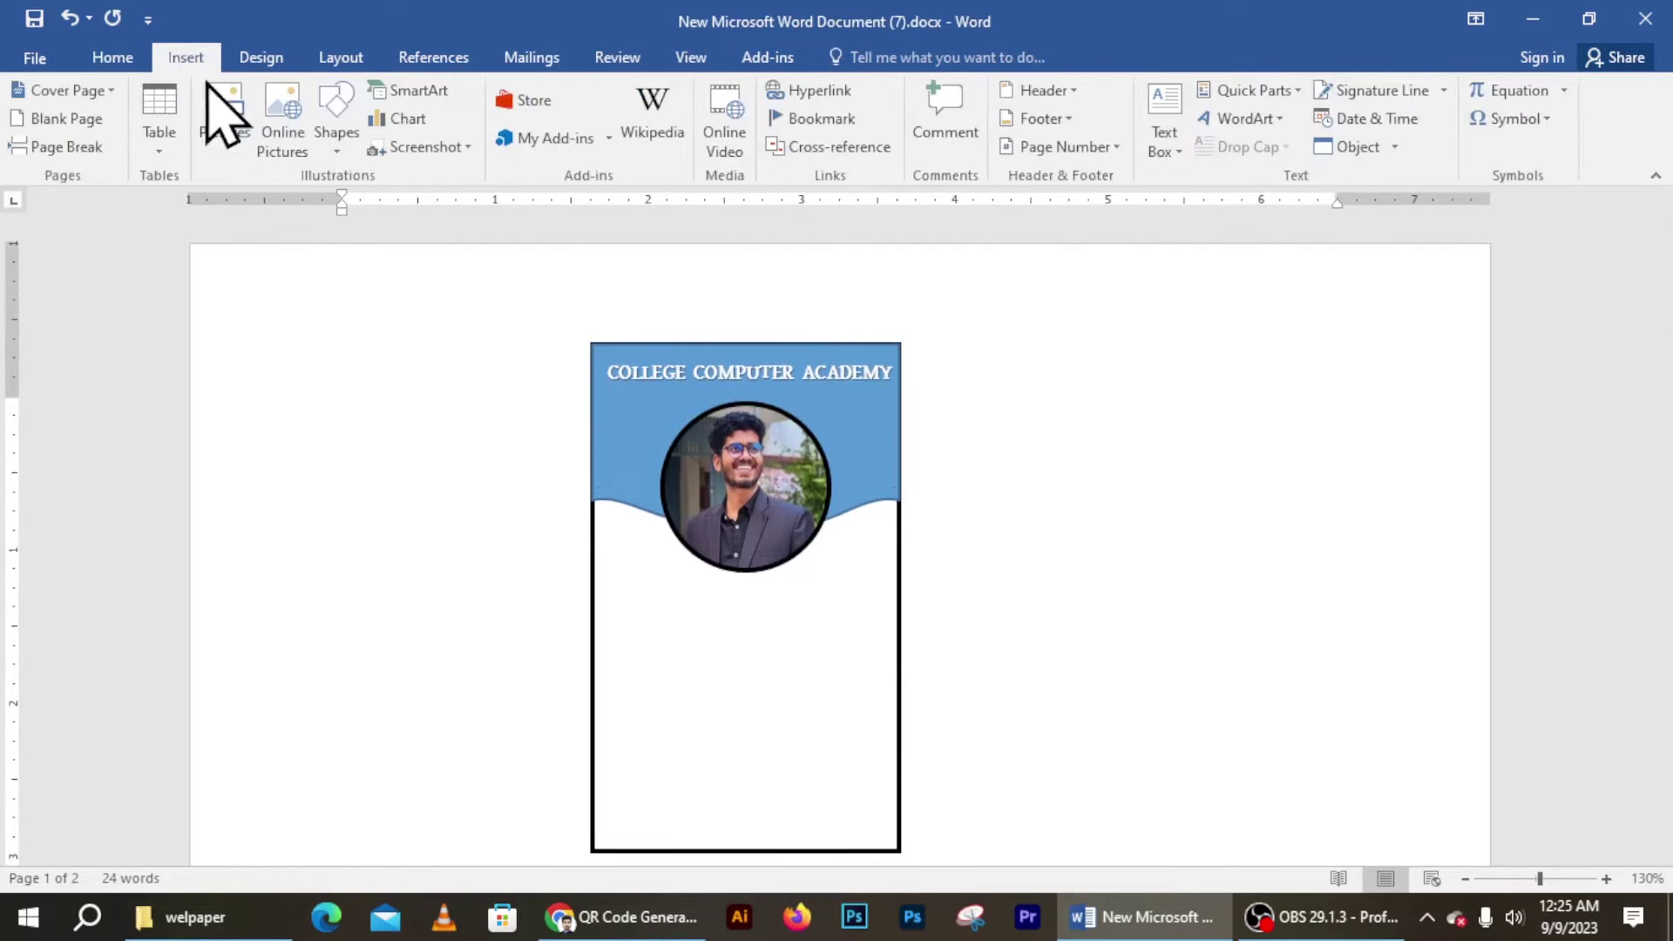
click(1246, 119)
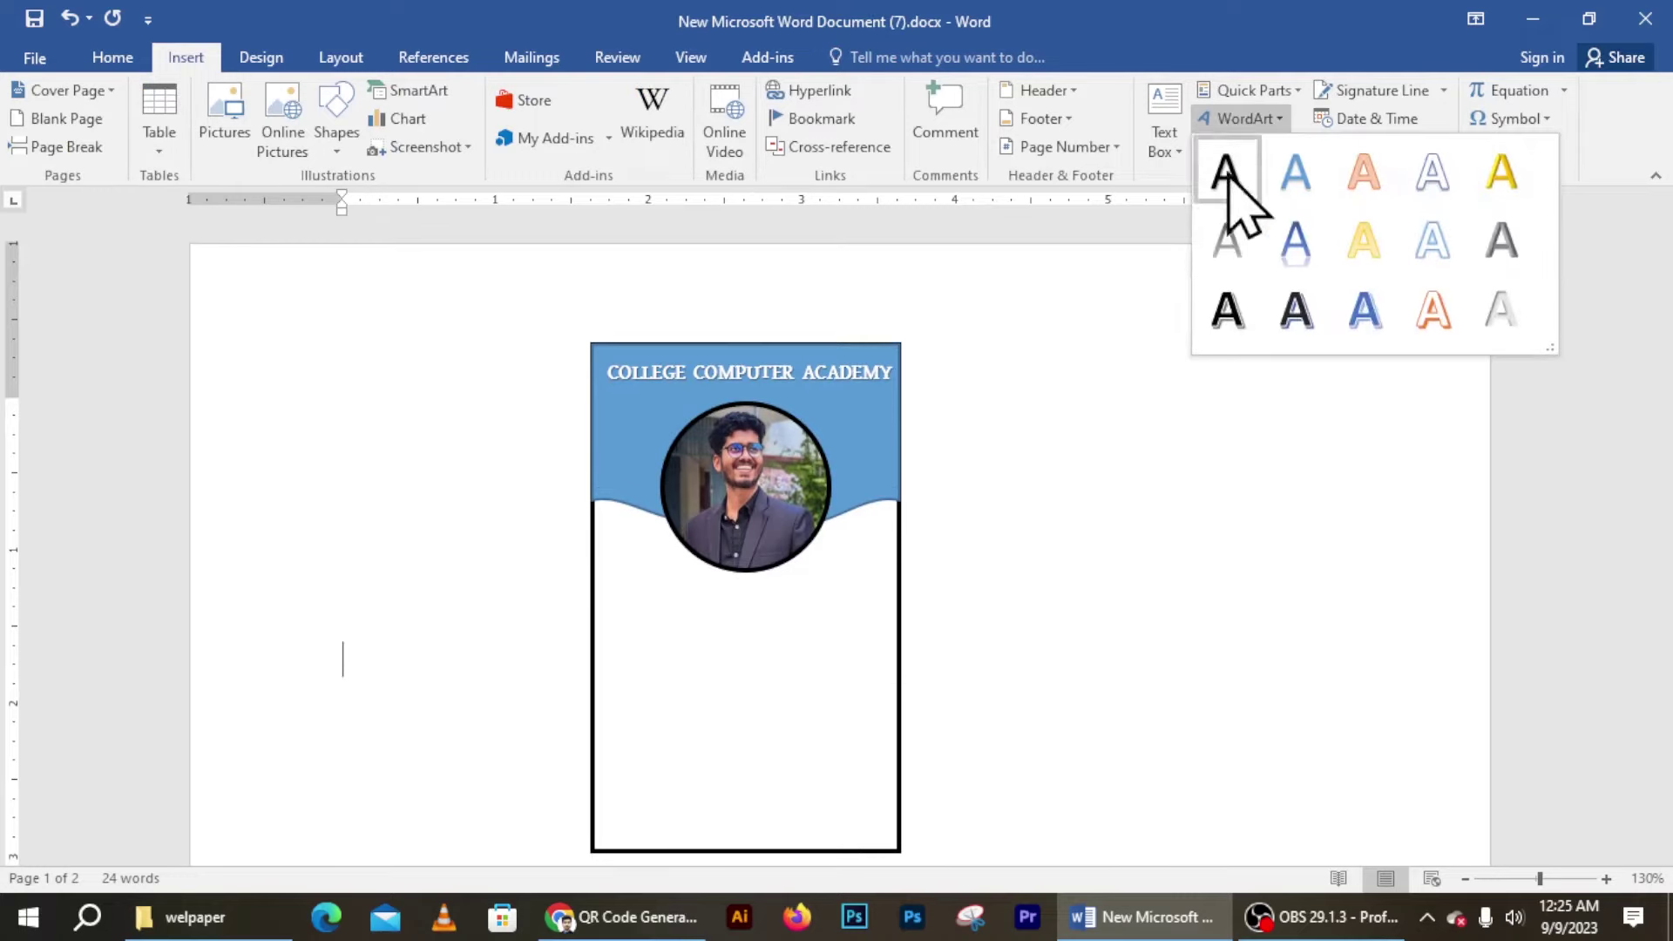
click(1229, 179)
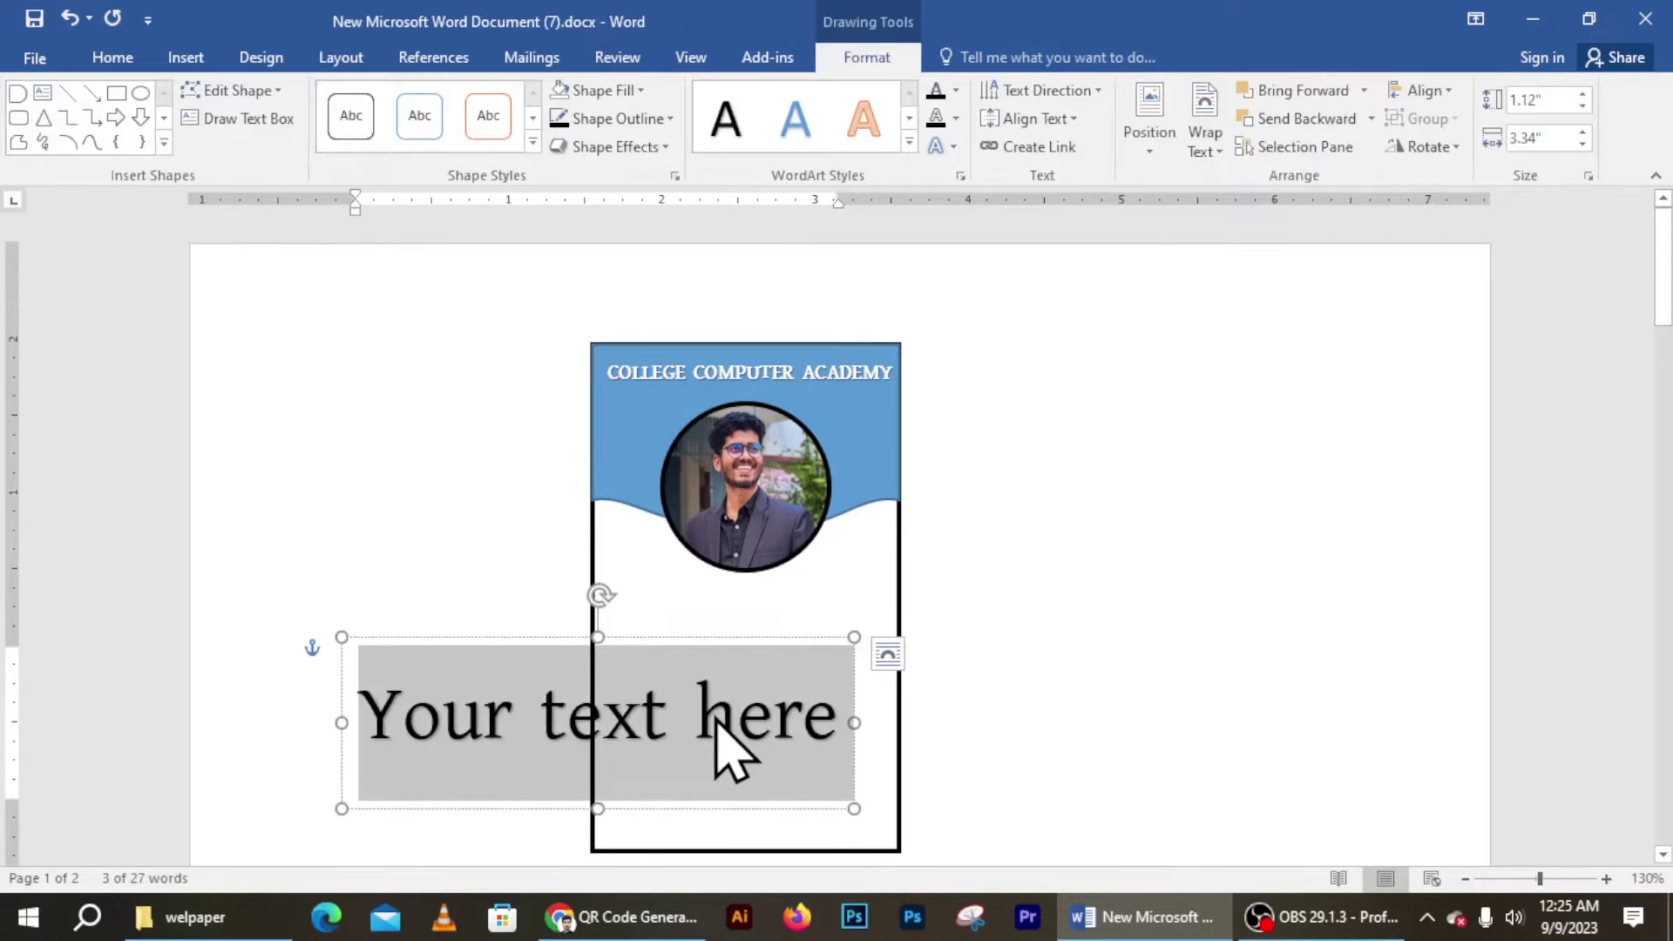
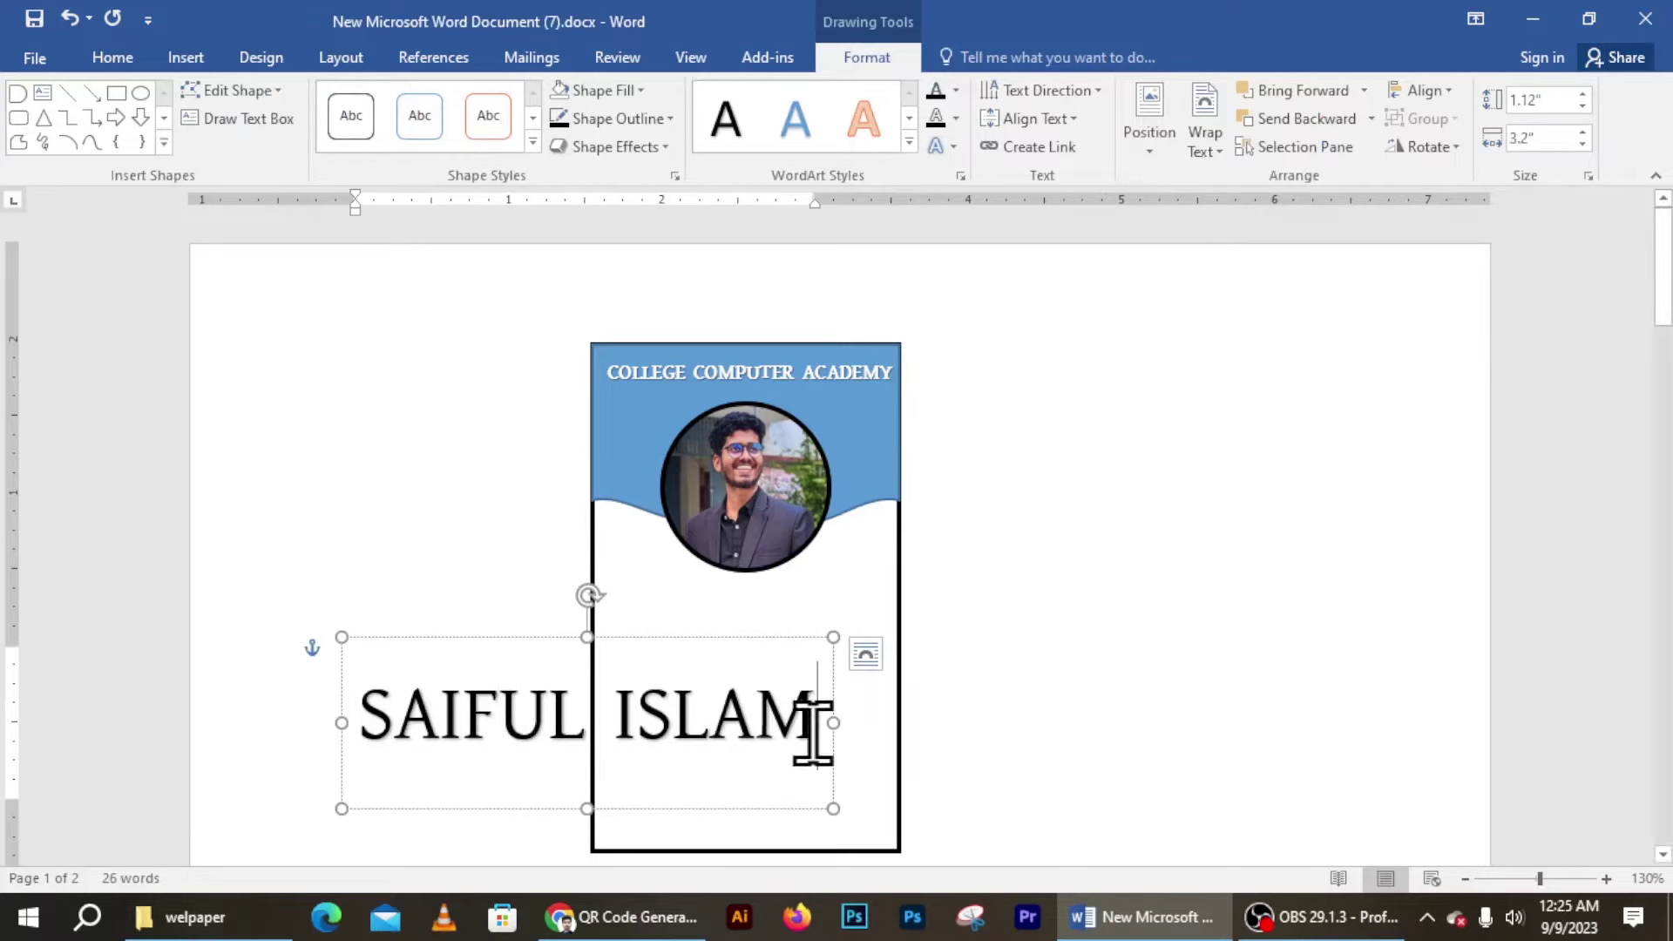
Shrink the name text three sizes with Ctrl+[
triple_click(813, 732)
key(ctrl+bracketleft)
key(ctrl+bracketleft)
key(ctrl+bracketleft)
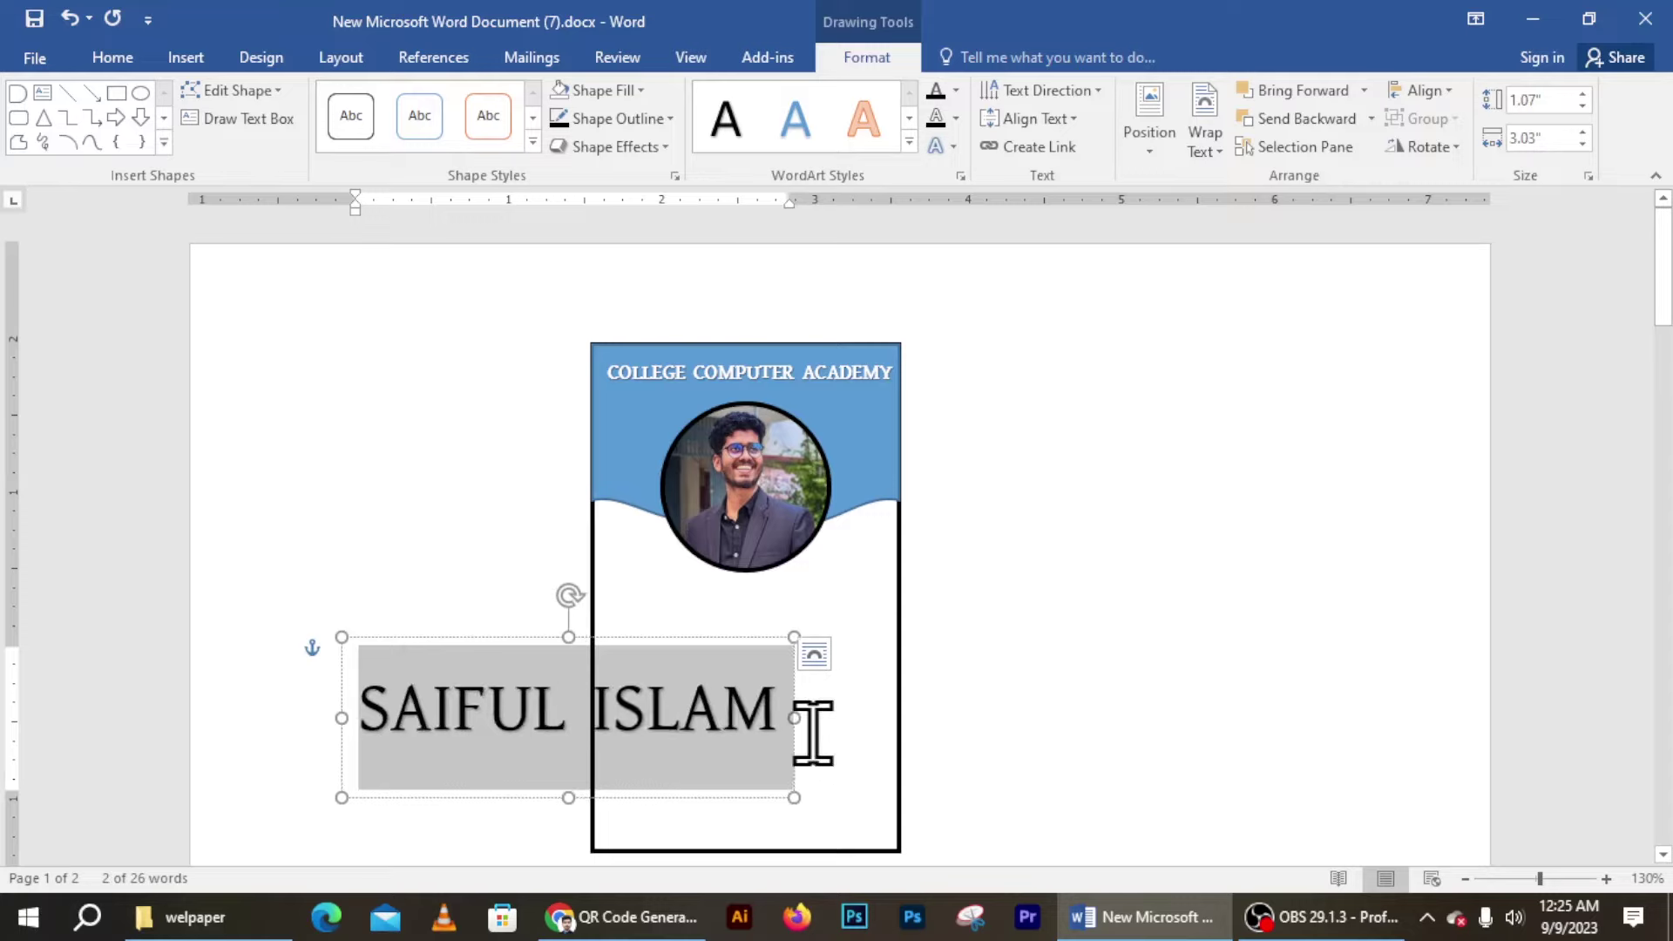
key(ctrl+bracketleft)
key(ctrl+bracketleft)
key(ctrl+bracketleft)
key(ctrl+bracketleft)
key(ctrl+bracketleft)
key(ctrl+bracketleft)
key(ctrl+bracketleft)
key(ctrl+bracketleft)
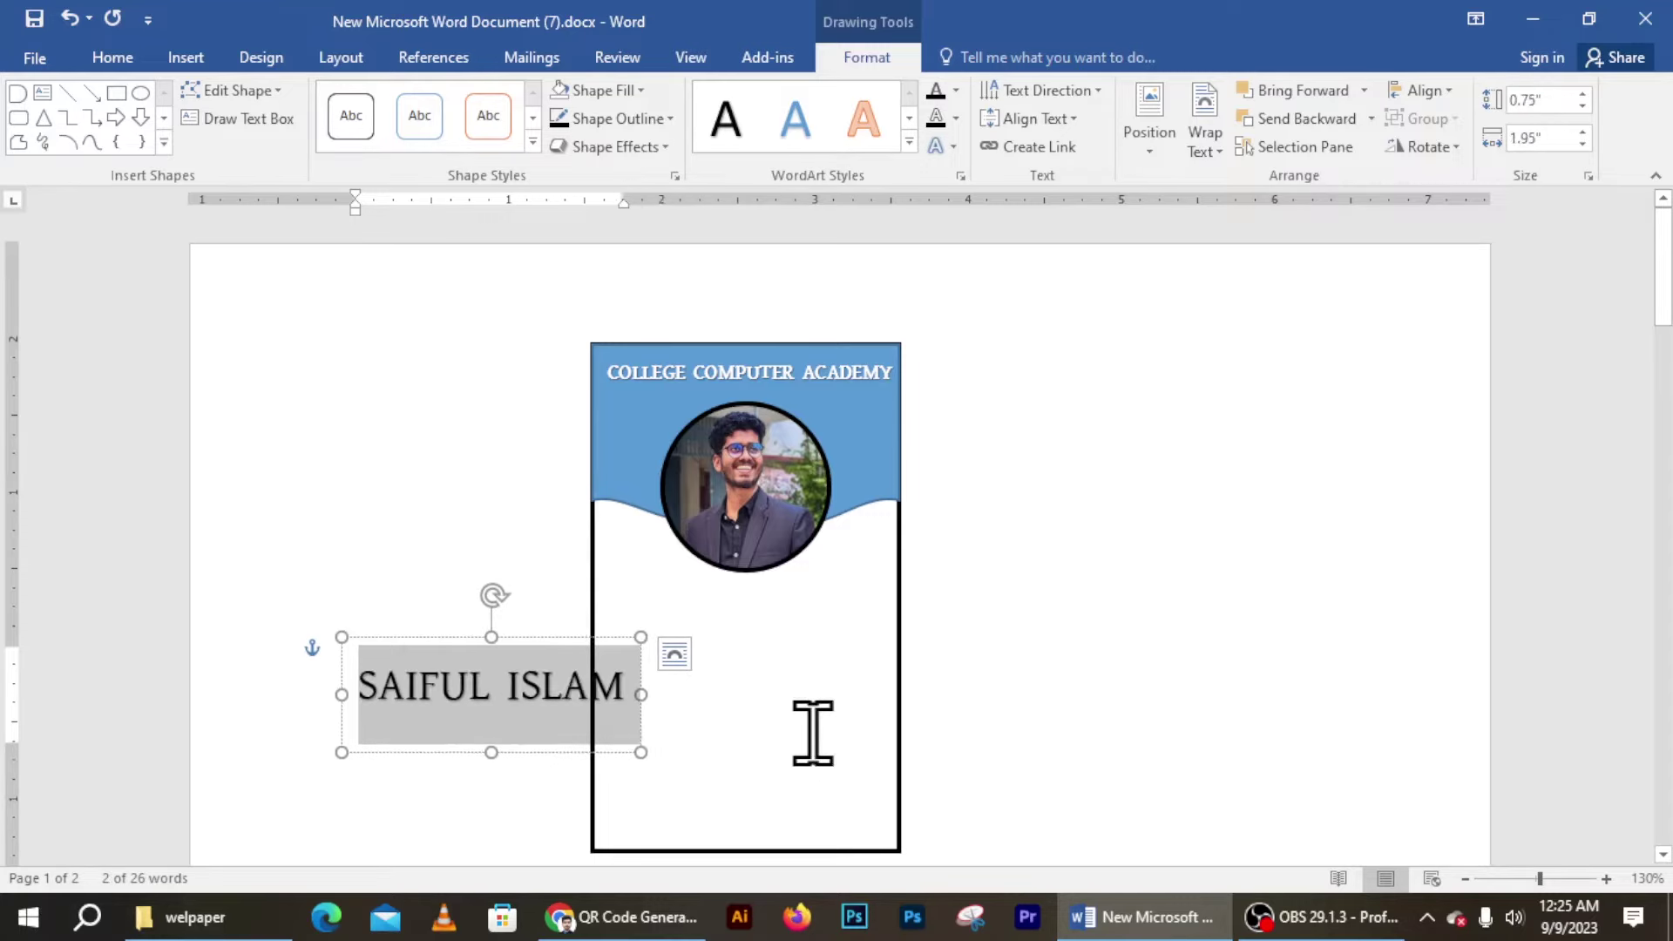
Centre the smaller name under the photo in a 0.42" × 1.45" box and duplicate it below
mouse_move(572, 637)
mouse_down()
mouse_move(822, 573)
mouse_move(829, 553)
mouse_move(829, 600)
mouse_move(598, 609)
mouse_up()
key(ctrl+bracketleft)
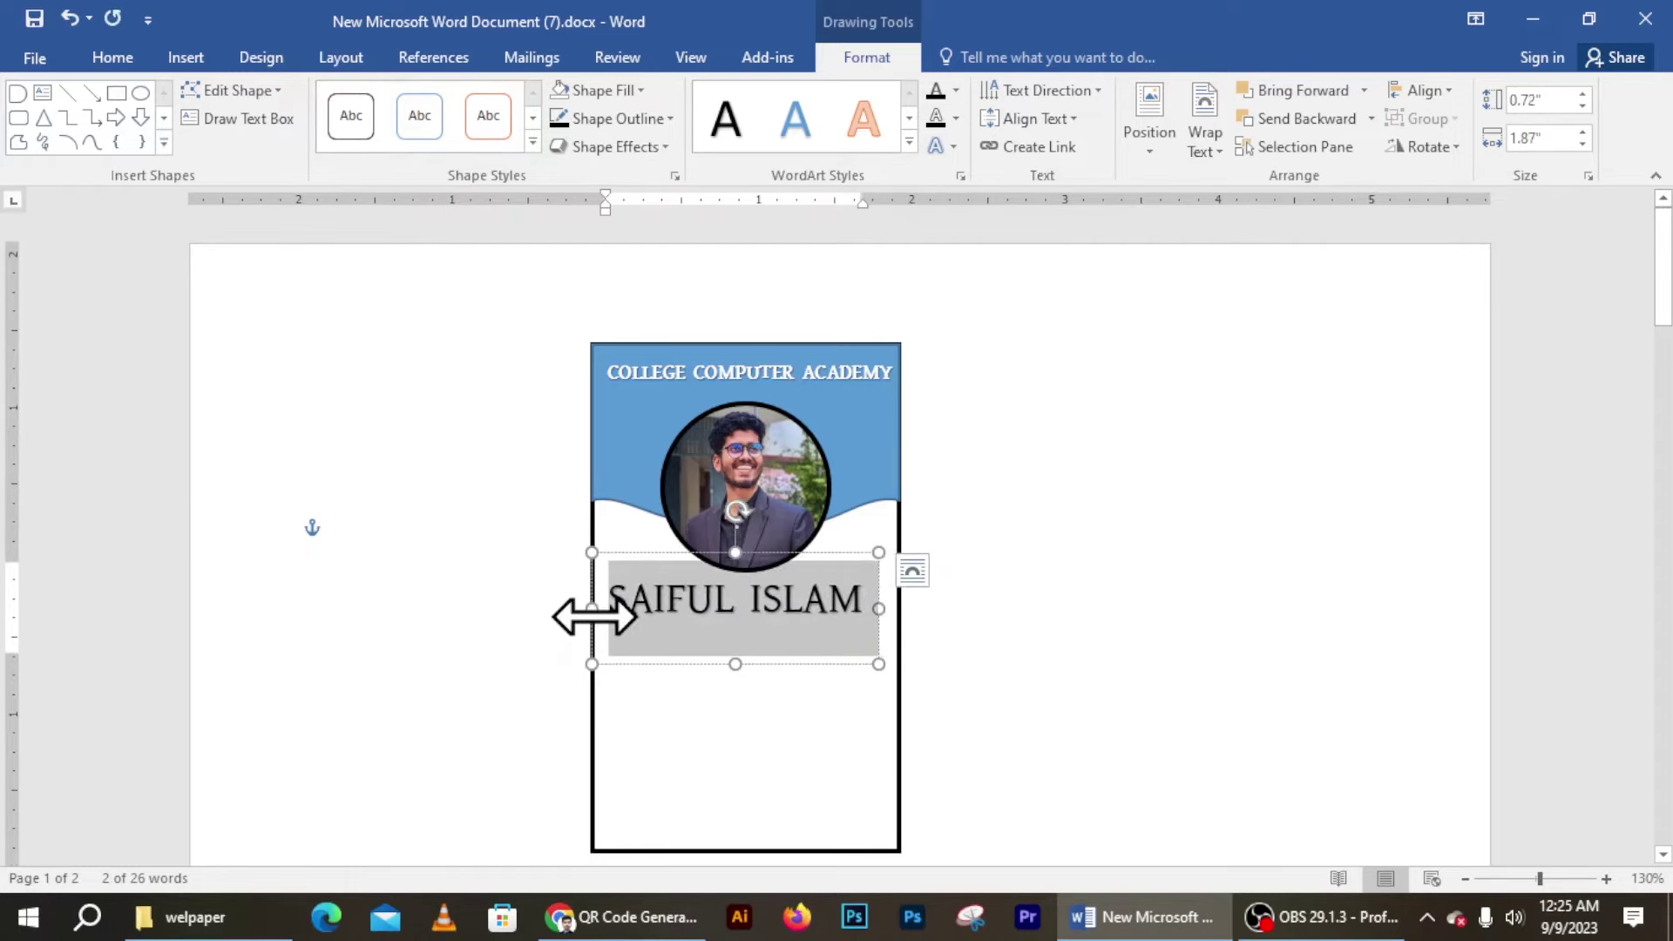
key(ctrl+bracketleft)
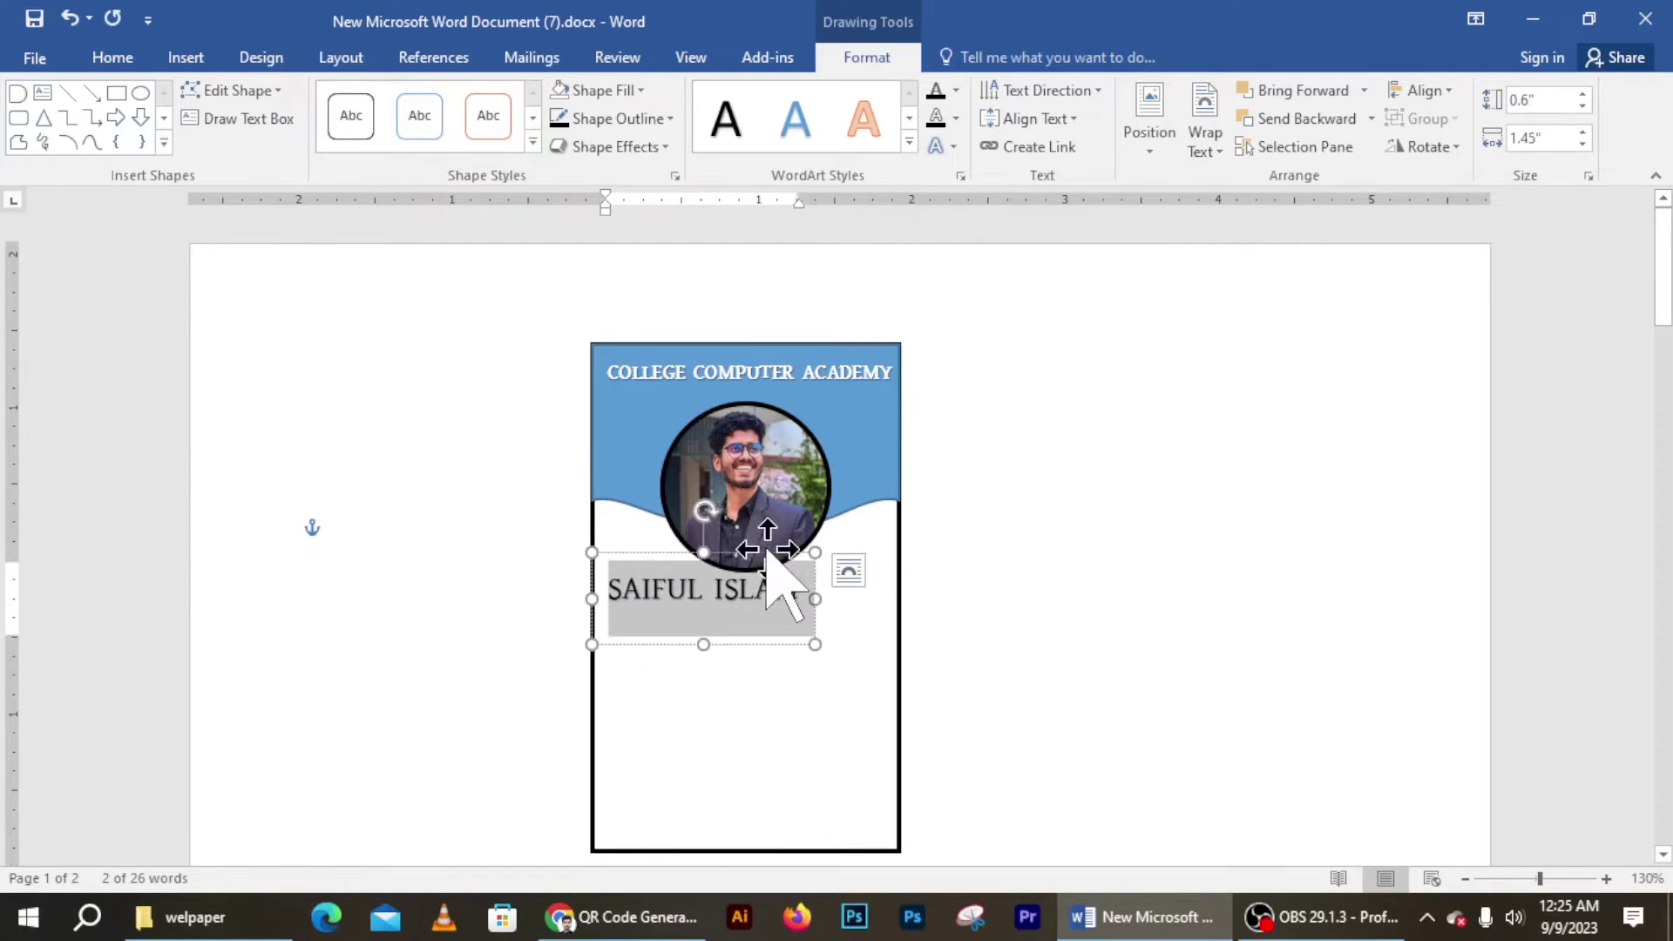
click(785, 558)
drag(785, 558, 811, 542)
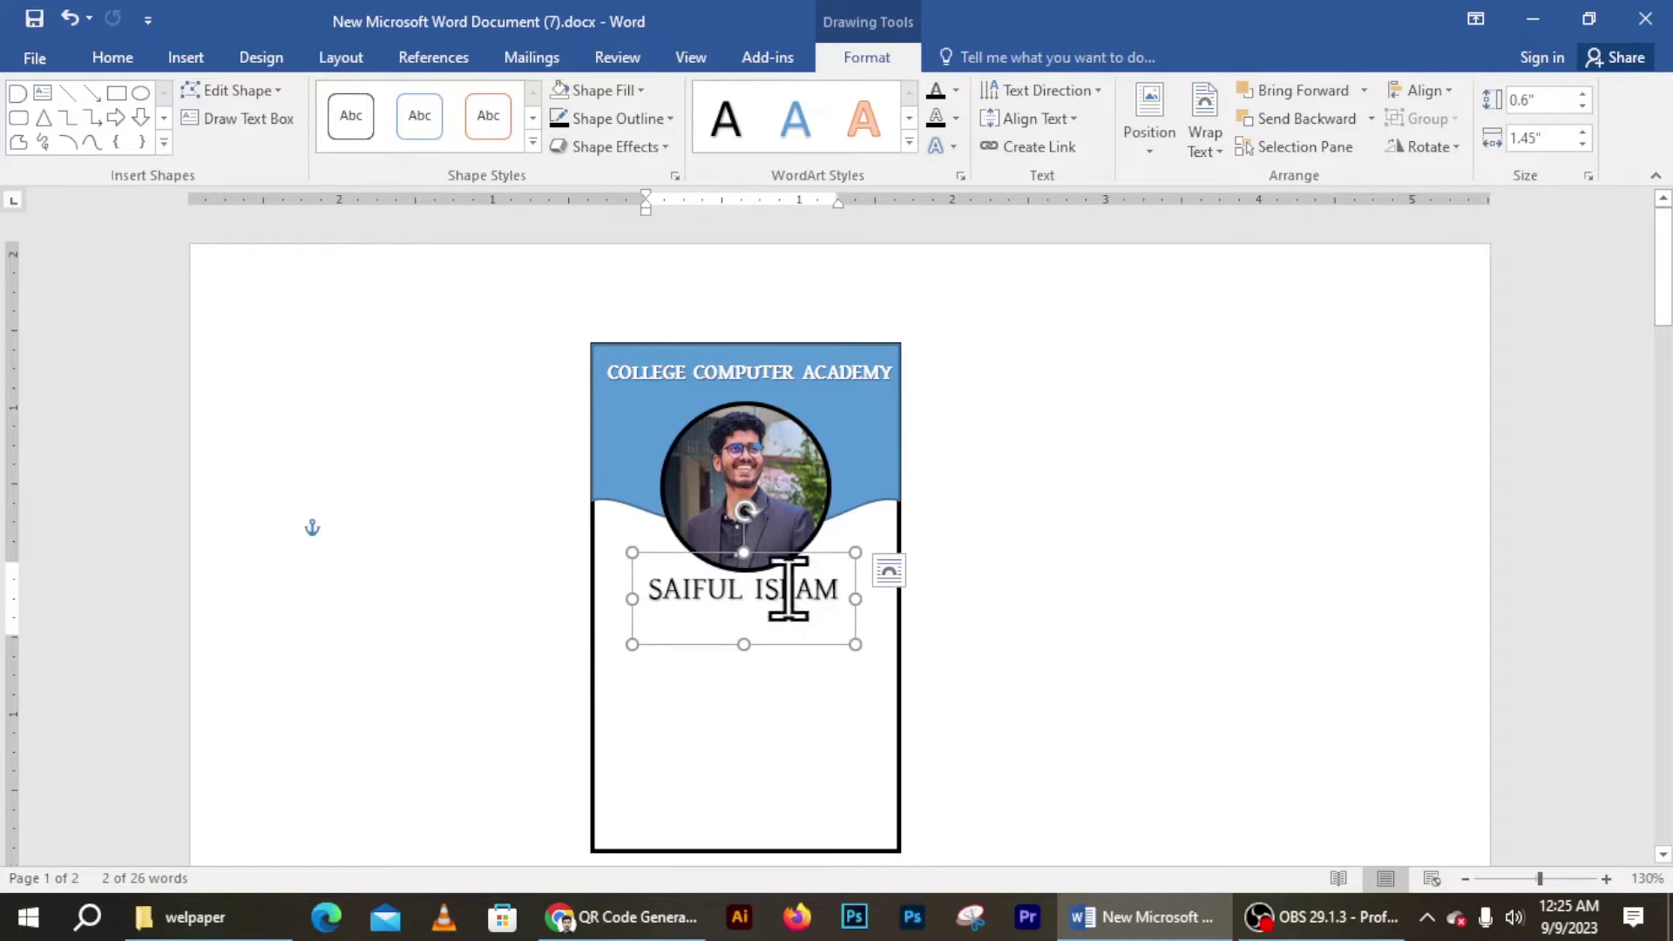
drag(744, 645, 744, 613)
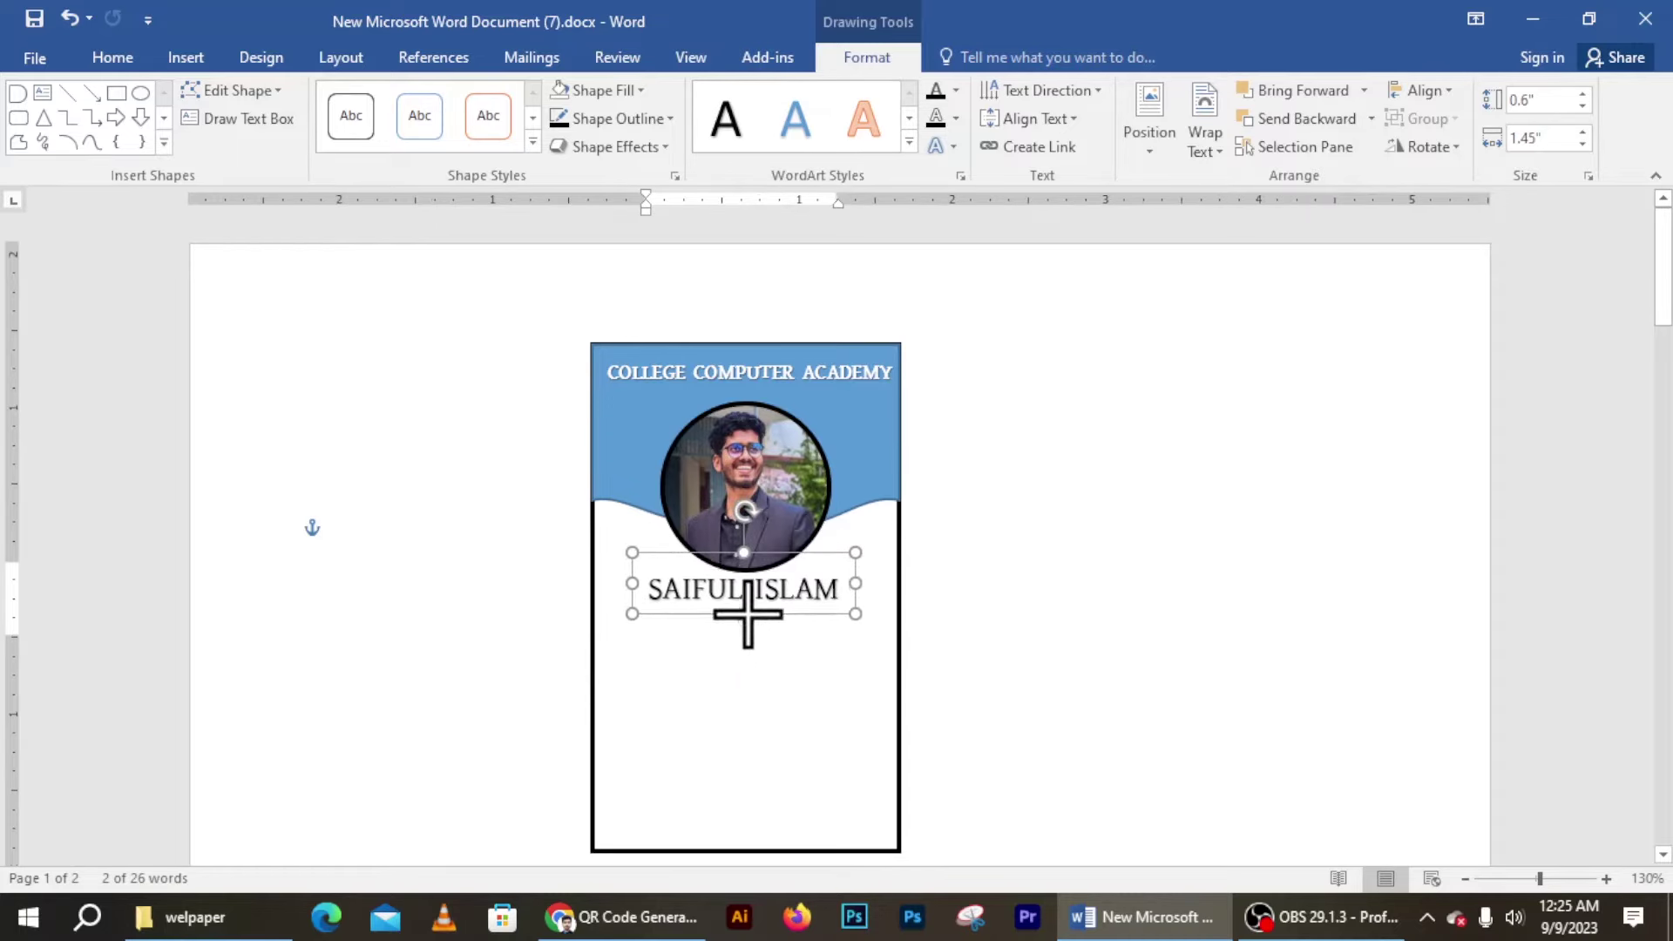
drag(751, 555, 754, 549)
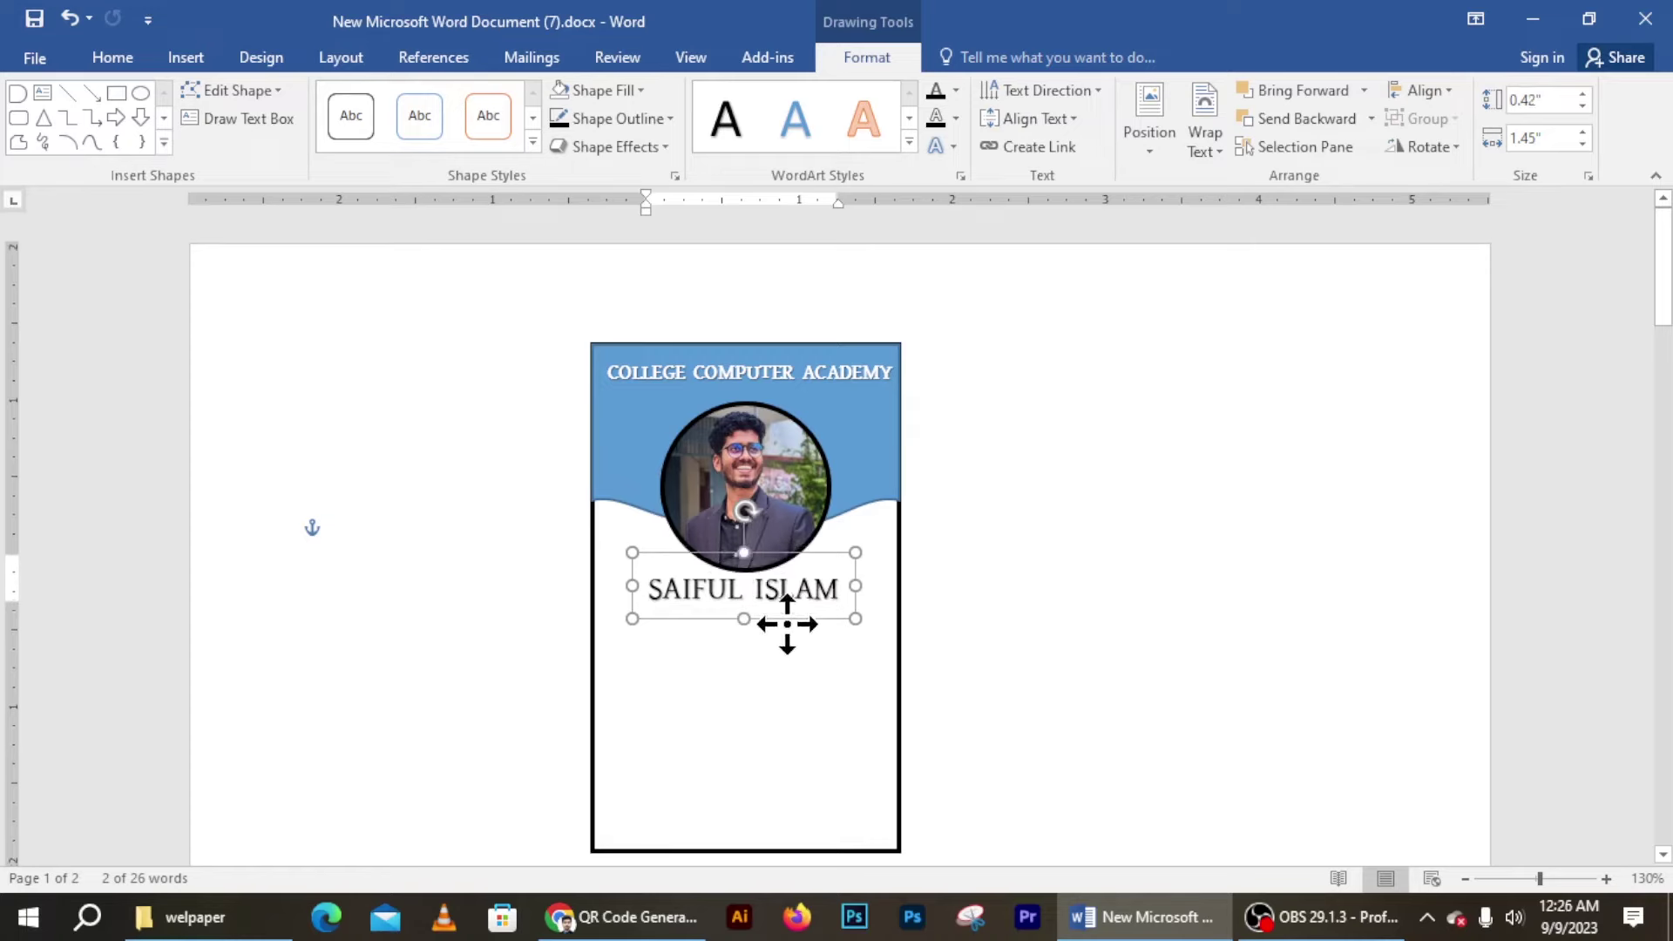
mouse_move(786, 617)
mouse_down()
mouse_move(812, 642)
mouse_move(761, 653)
mouse_up()
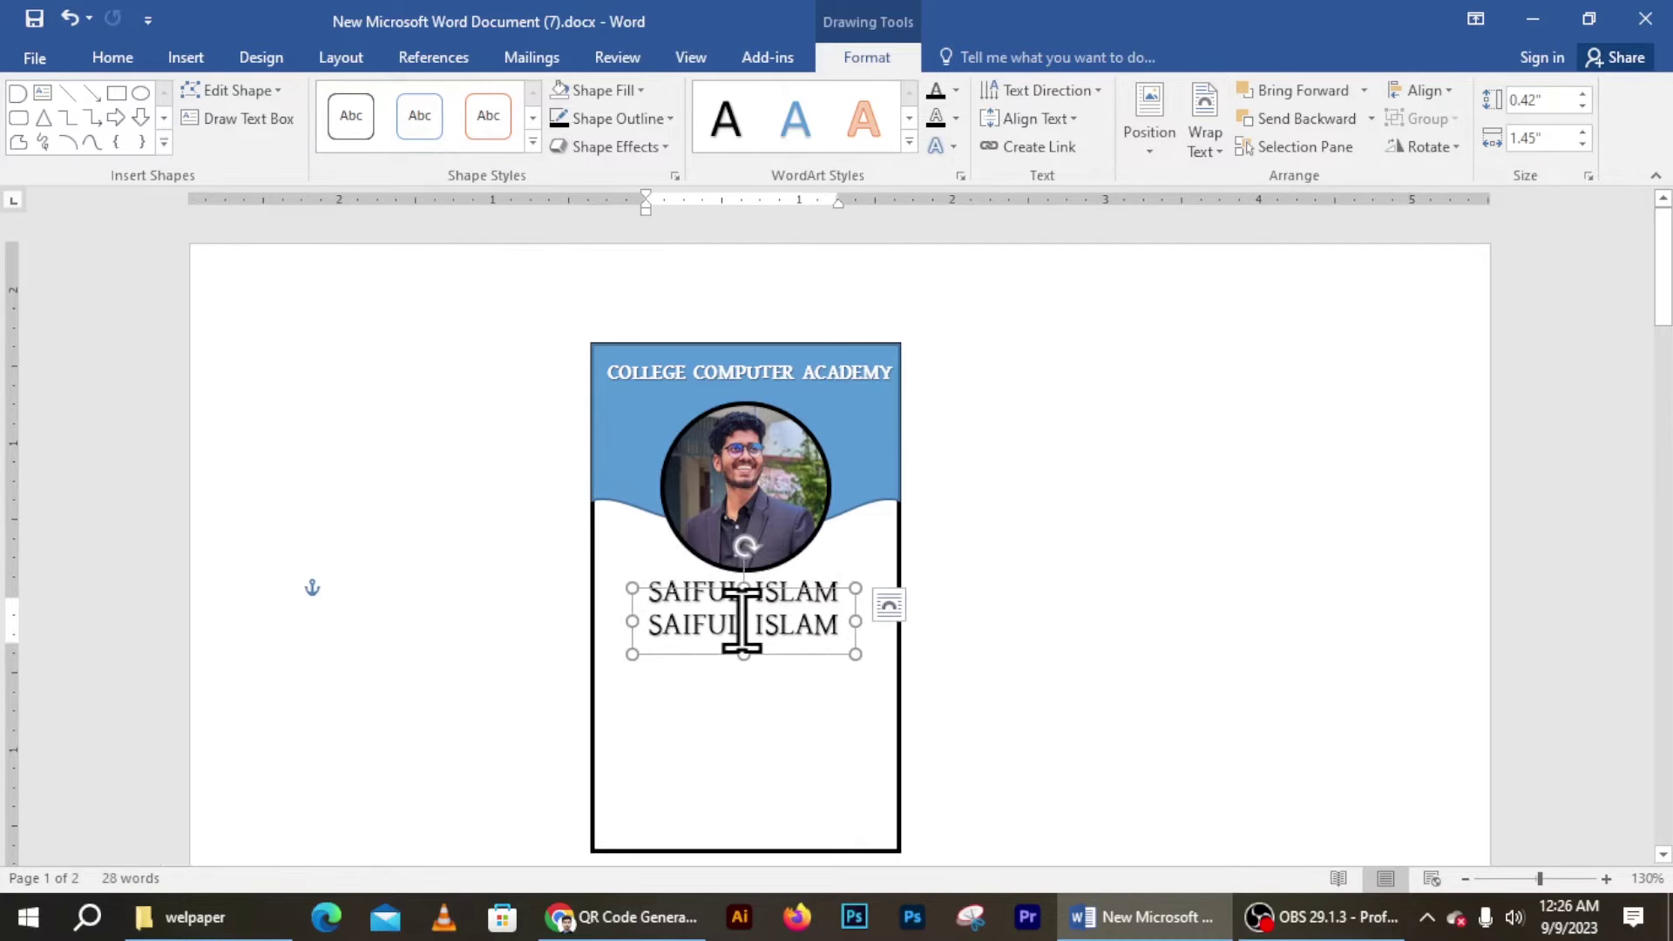
Replace the duplicate name with smaller COMPUTER TEACHER text in a 0.42" × 1.32" box
triple_click(742, 621)
text(C)
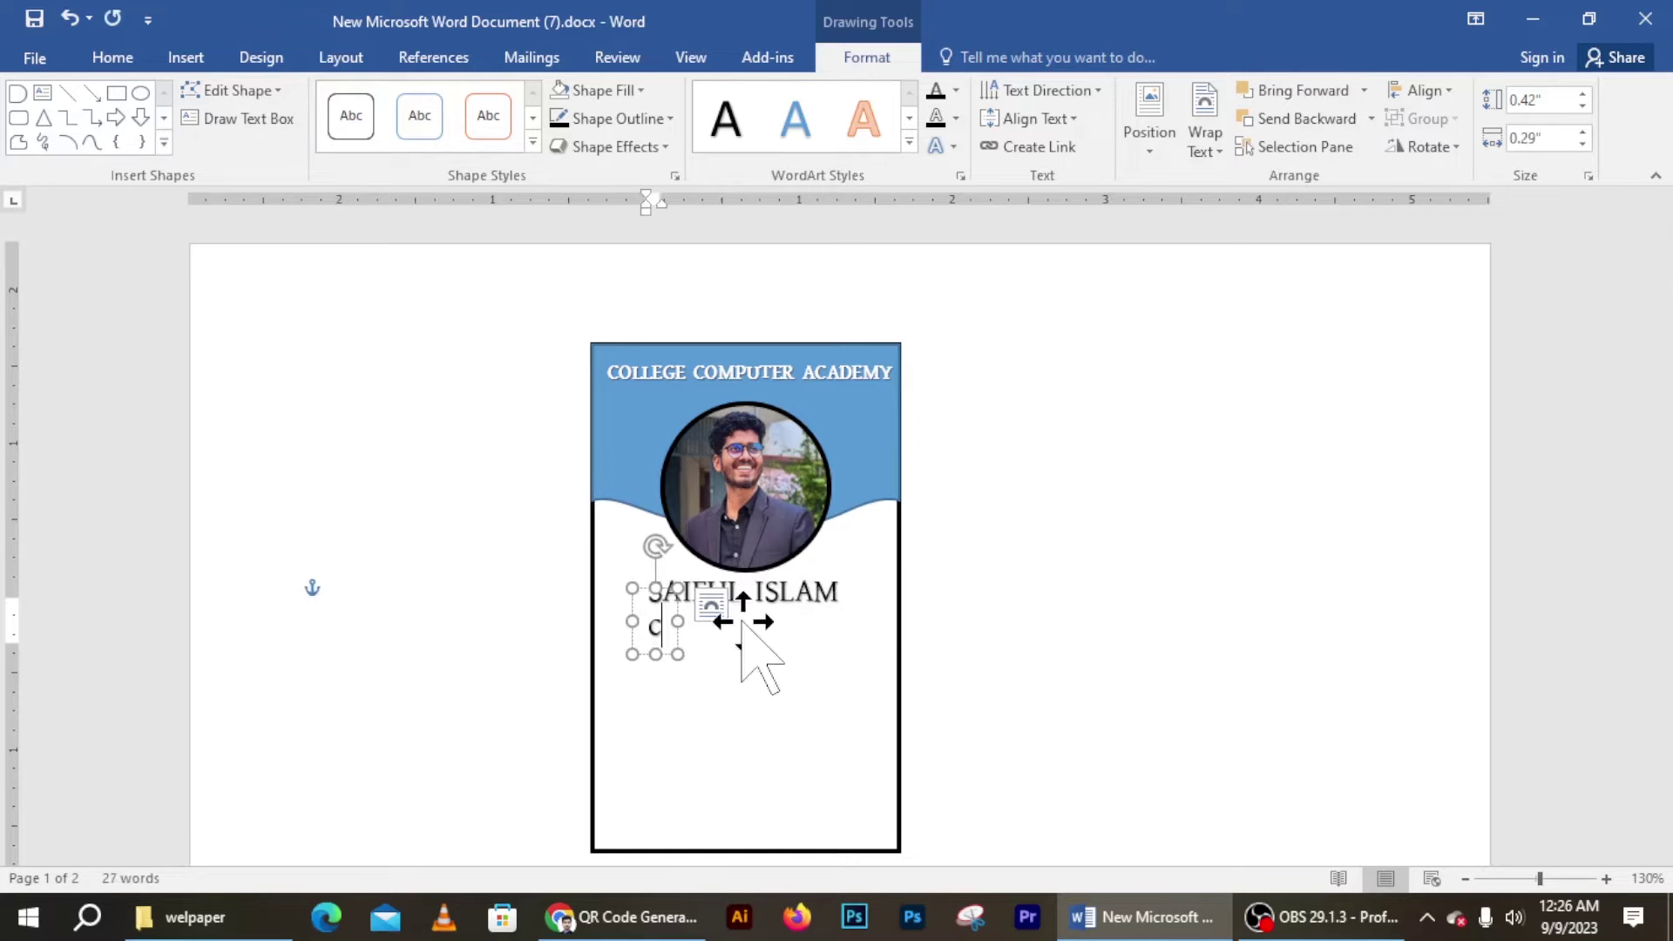
text(O)
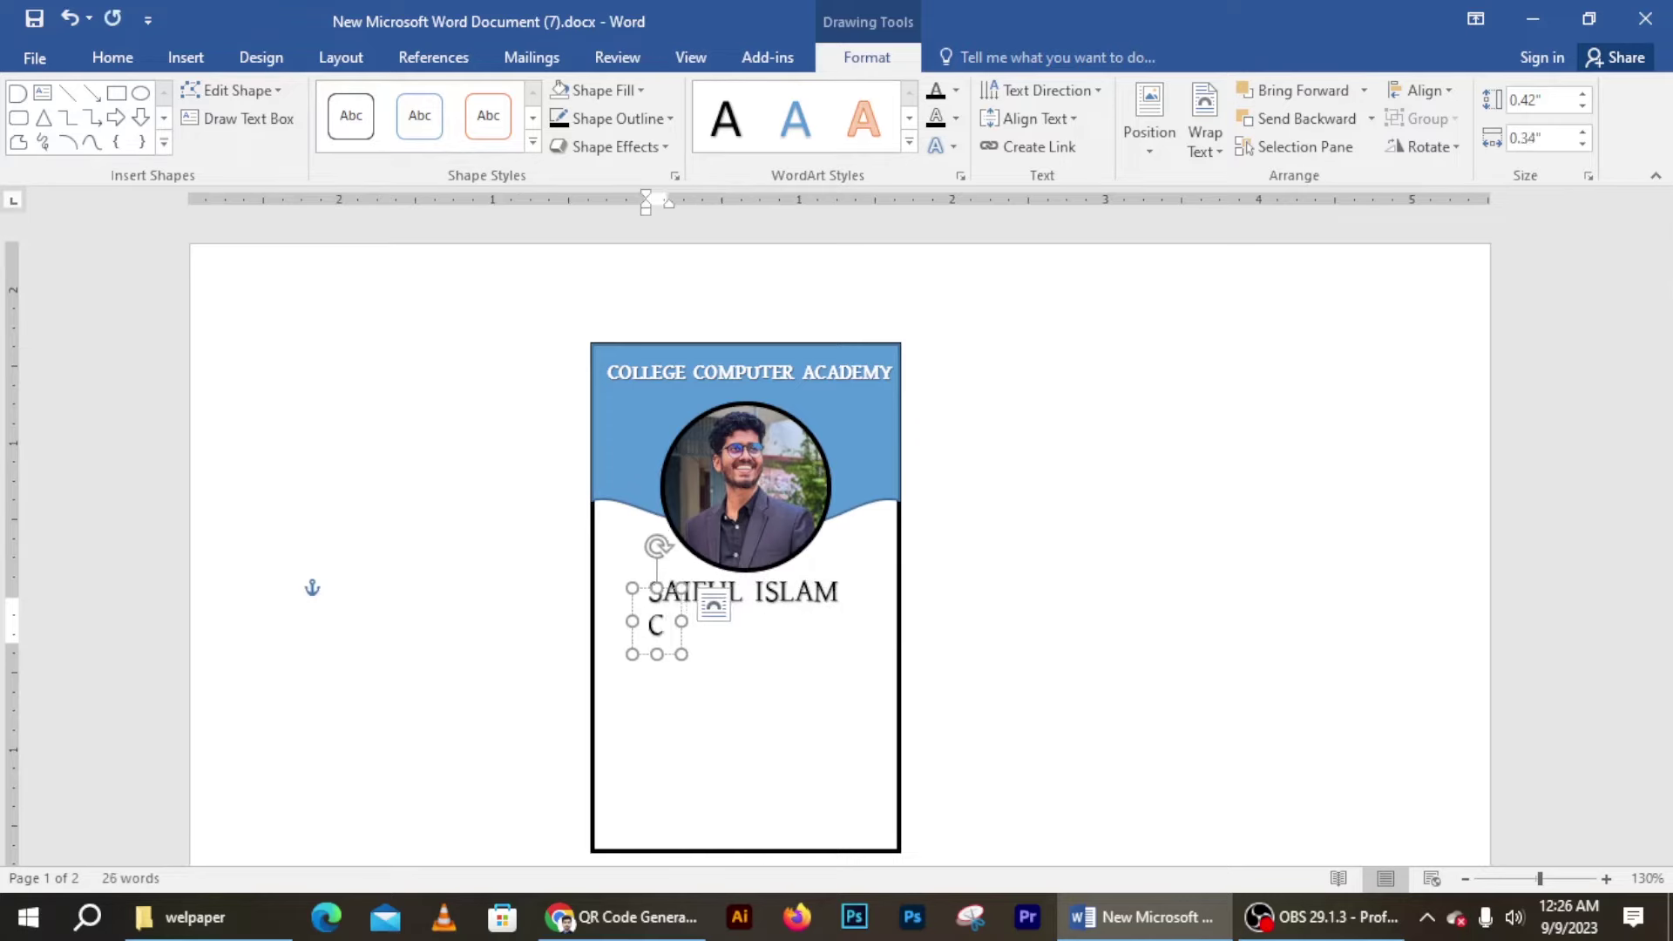
text(MPU)
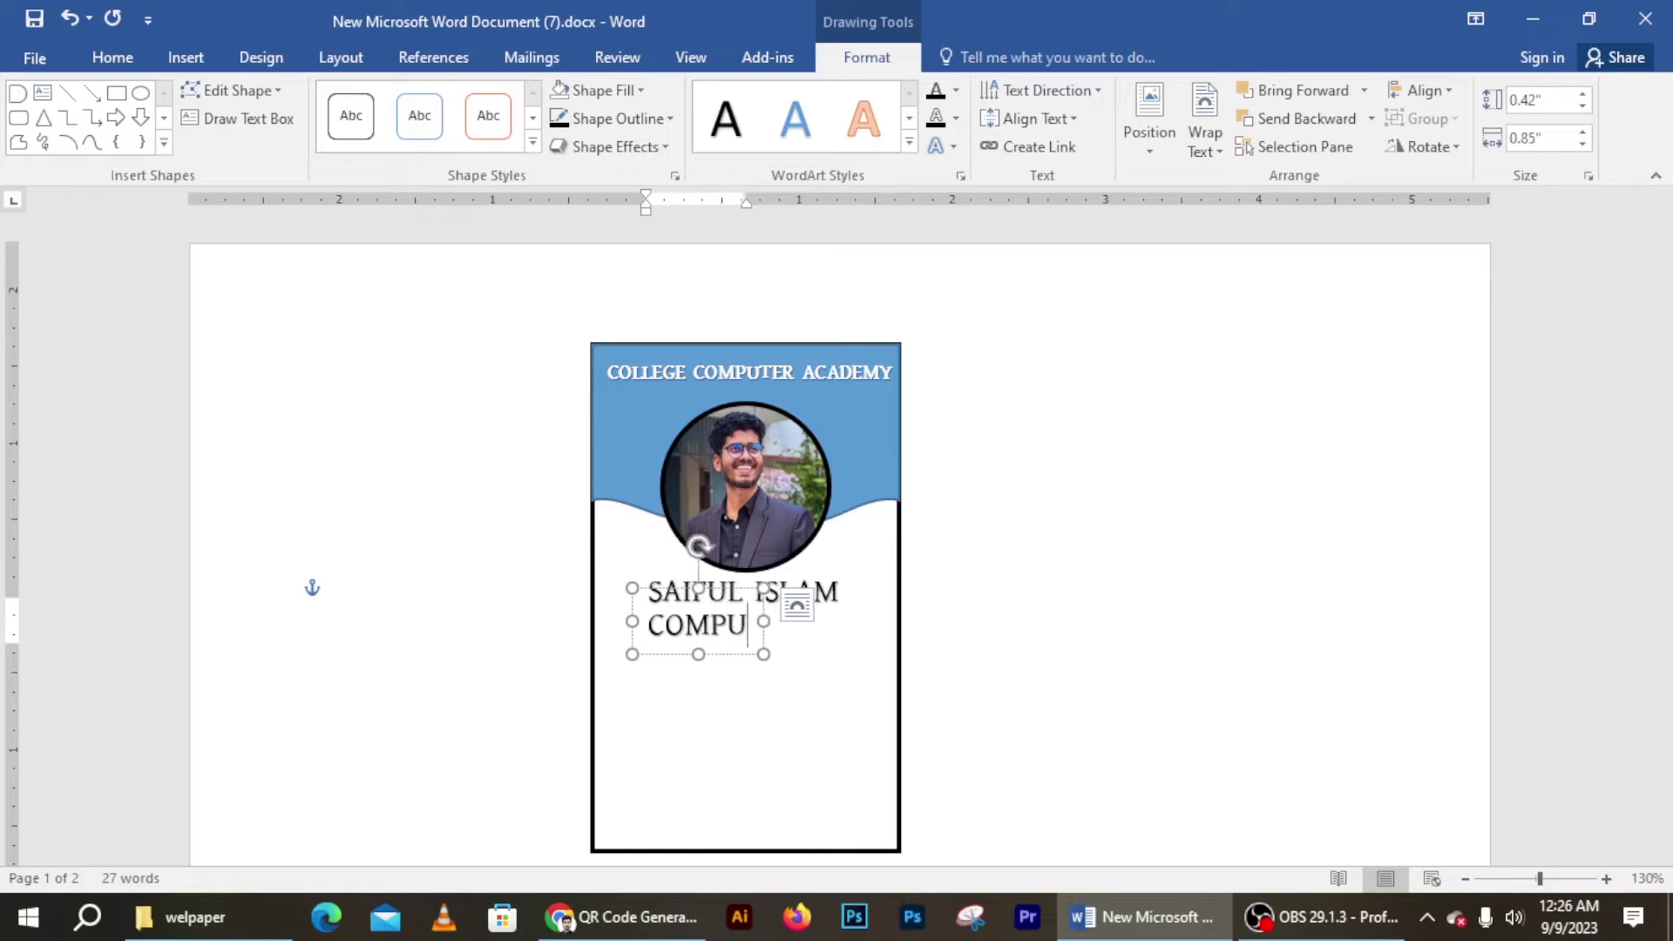
text(TER)
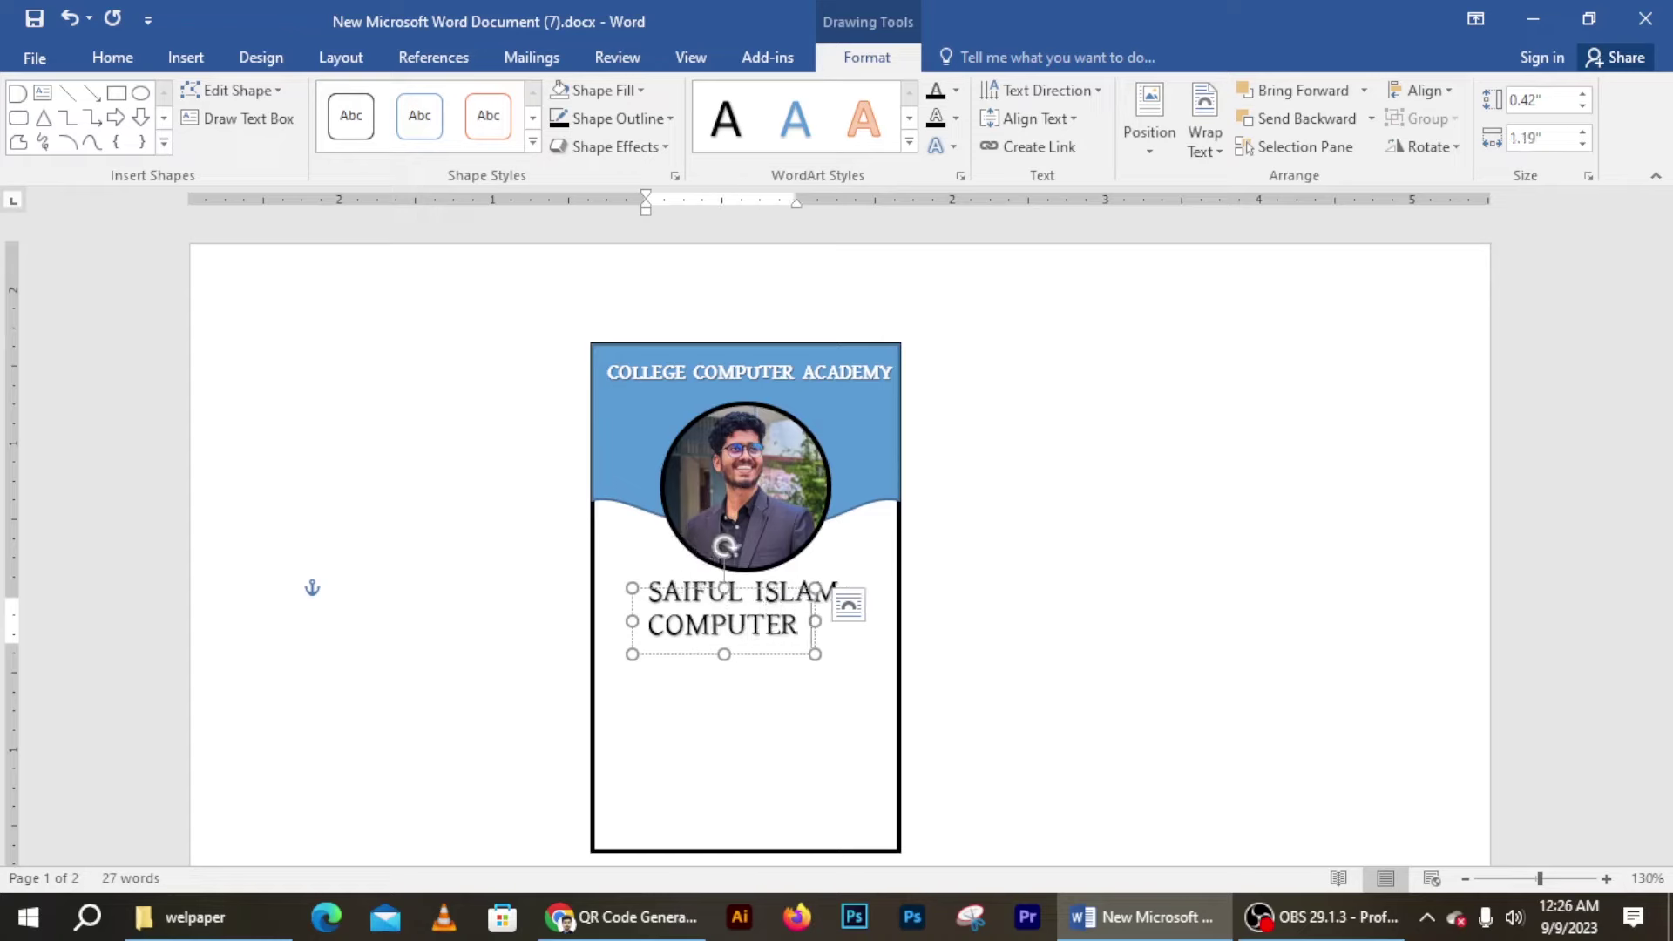
text( TEACHE)
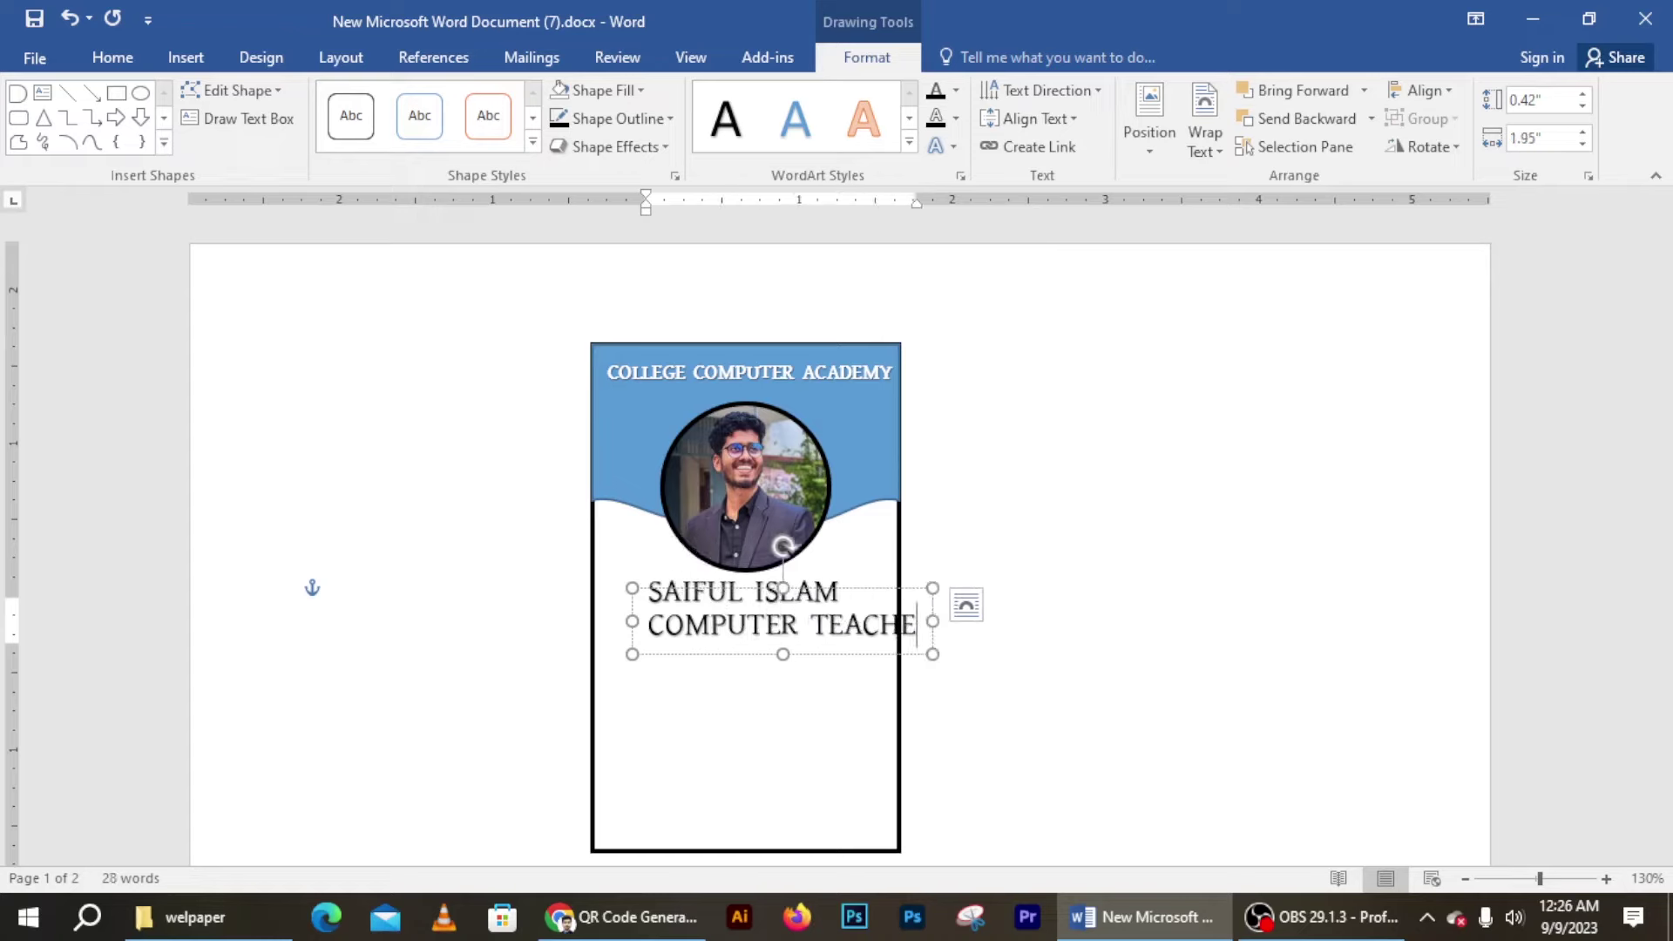
text(R)
key(shift+Home)
key(ctrl+shift+comma)
key(ctrl+shift+comma)
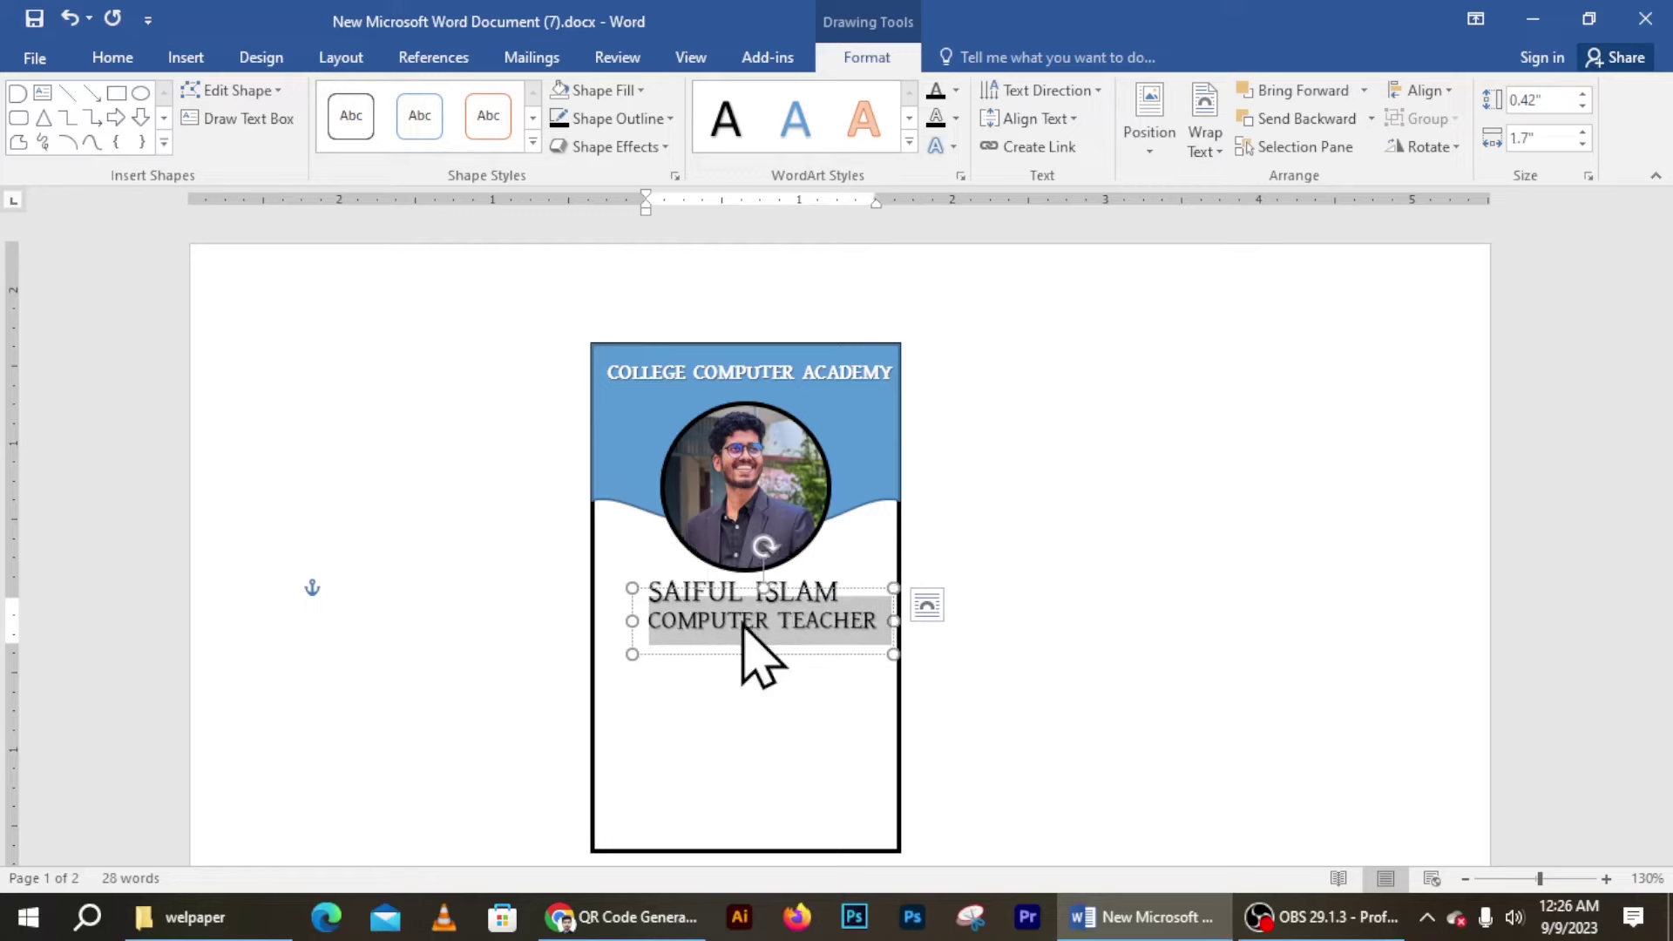
key(ctrl+shift+comma)
key(ctrl+shift+comma)
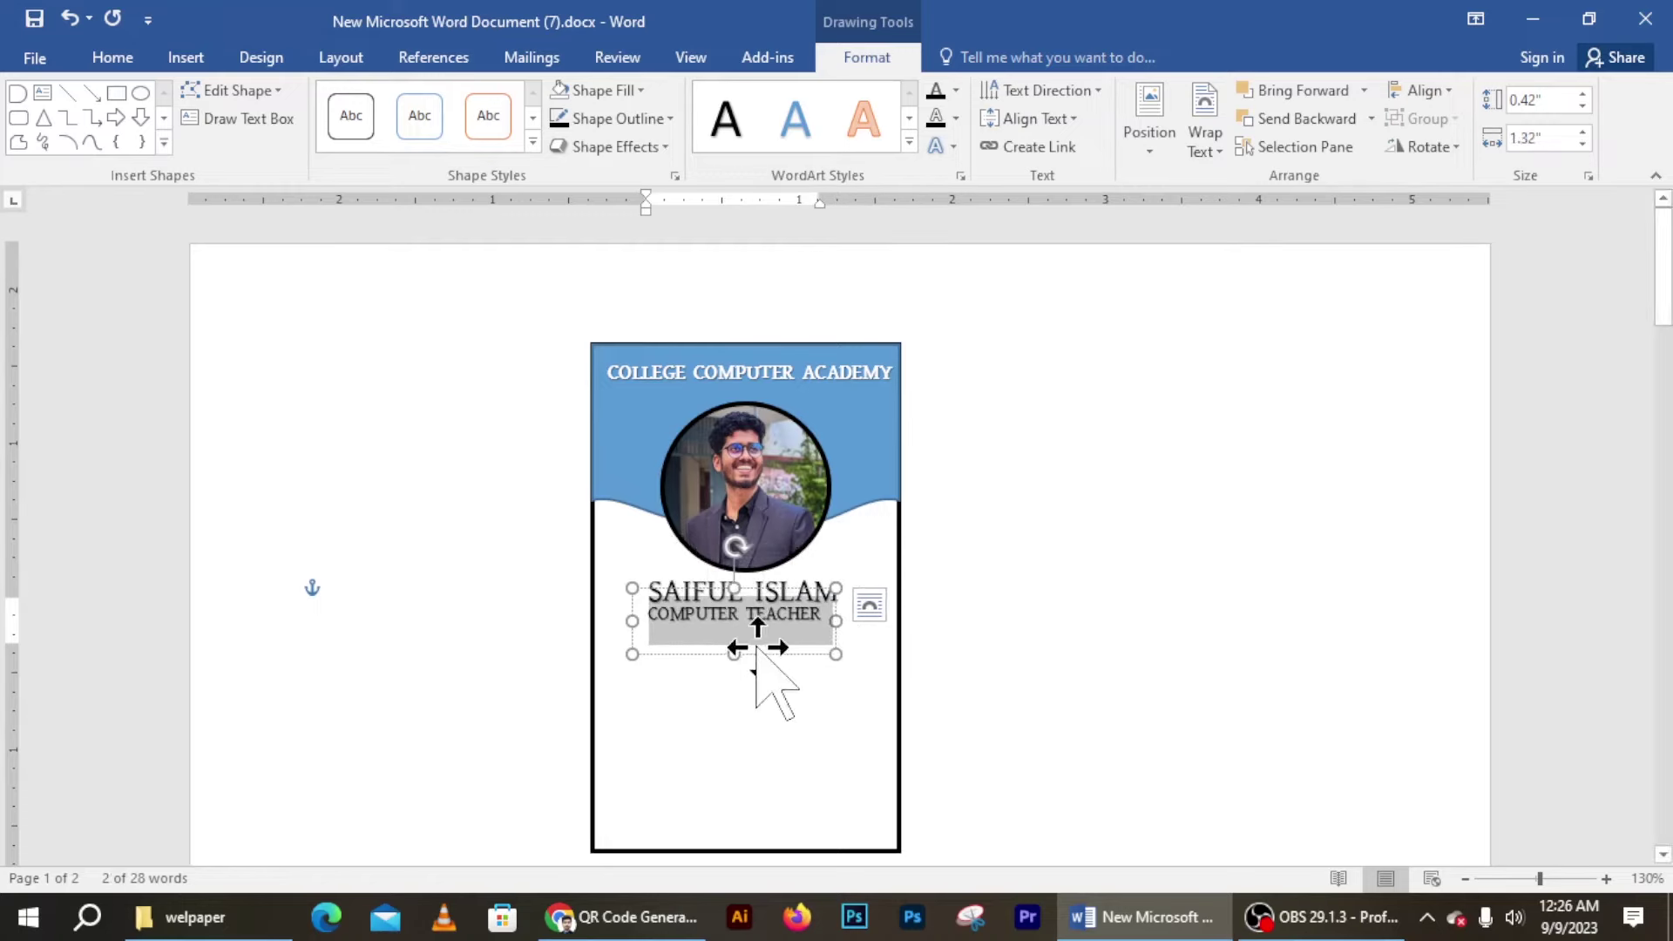
drag(757, 648, 766, 652)
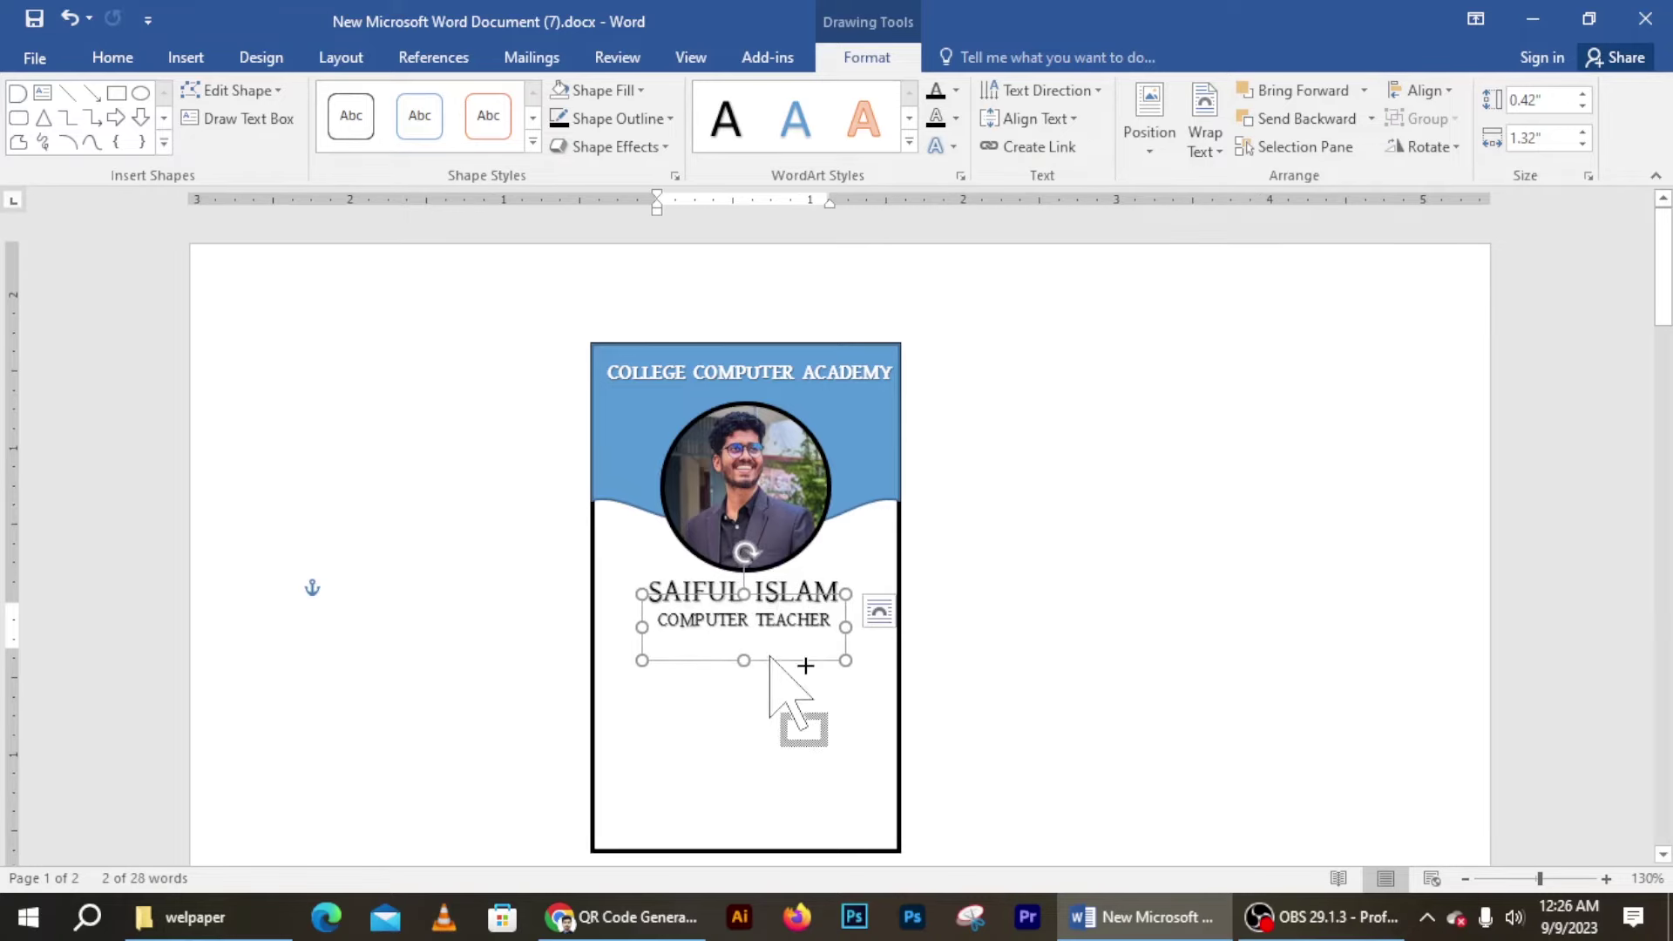
Copy the title box below, widen it across the card, and clear its text
mouse_move(770, 659)
mouse_down()
mouse_move(733, 704)
mouse_move(899, 689)
mouse_up()
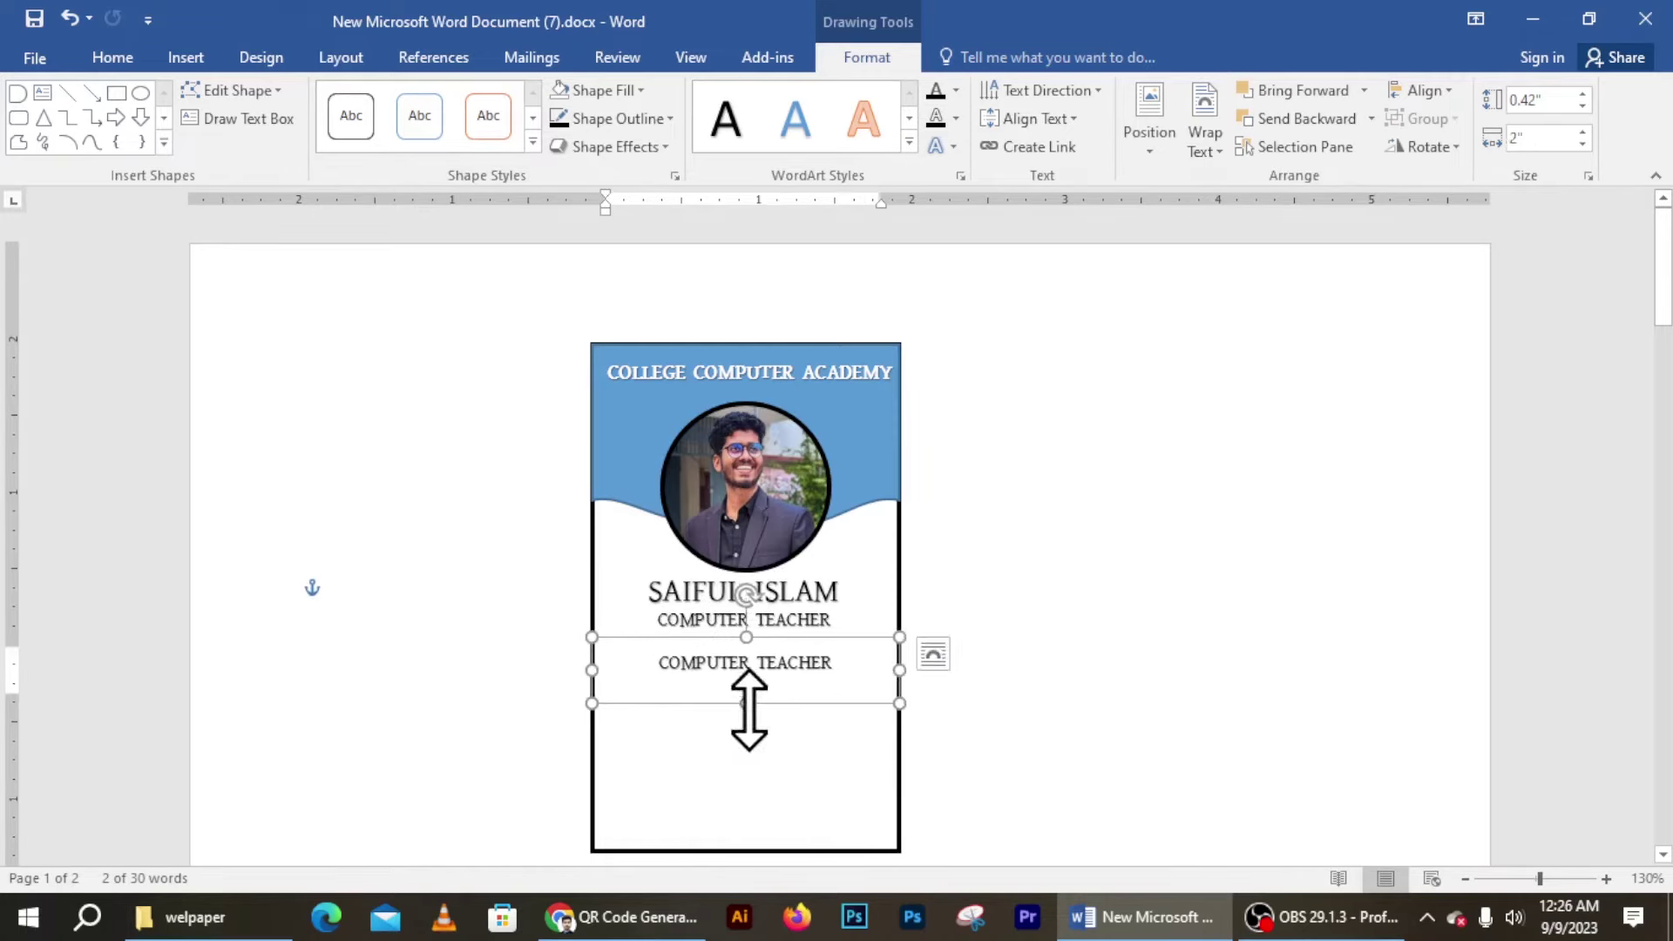
drag(747, 703, 747, 811)
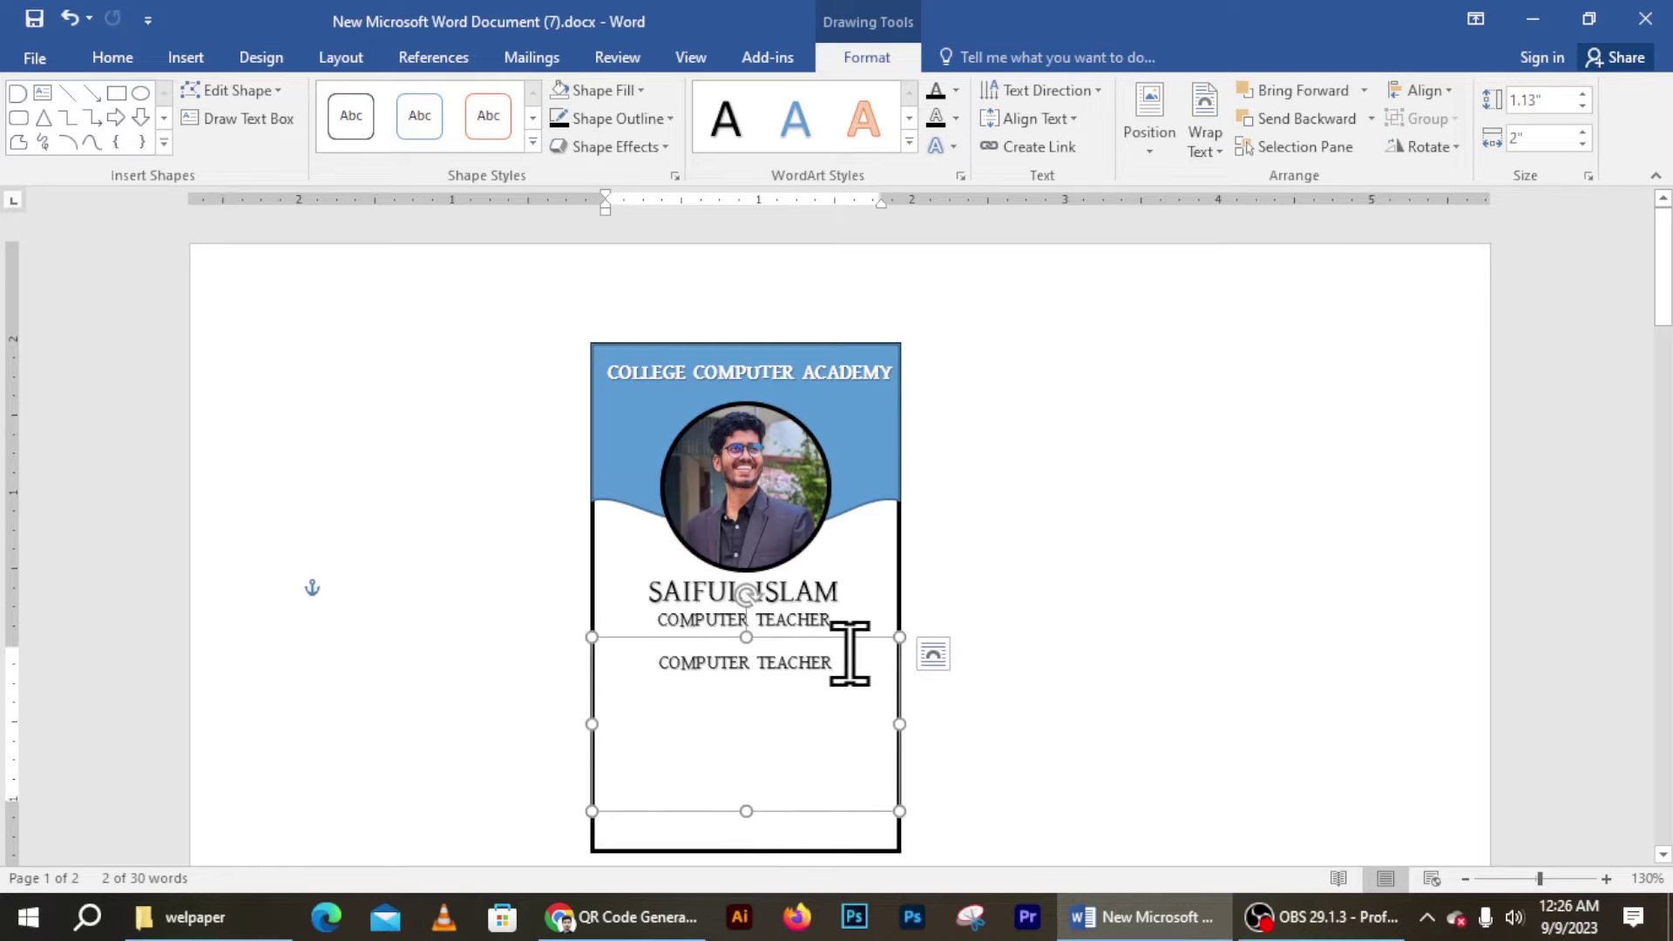
click(863, 680)
drag(863, 680, 677, 710)
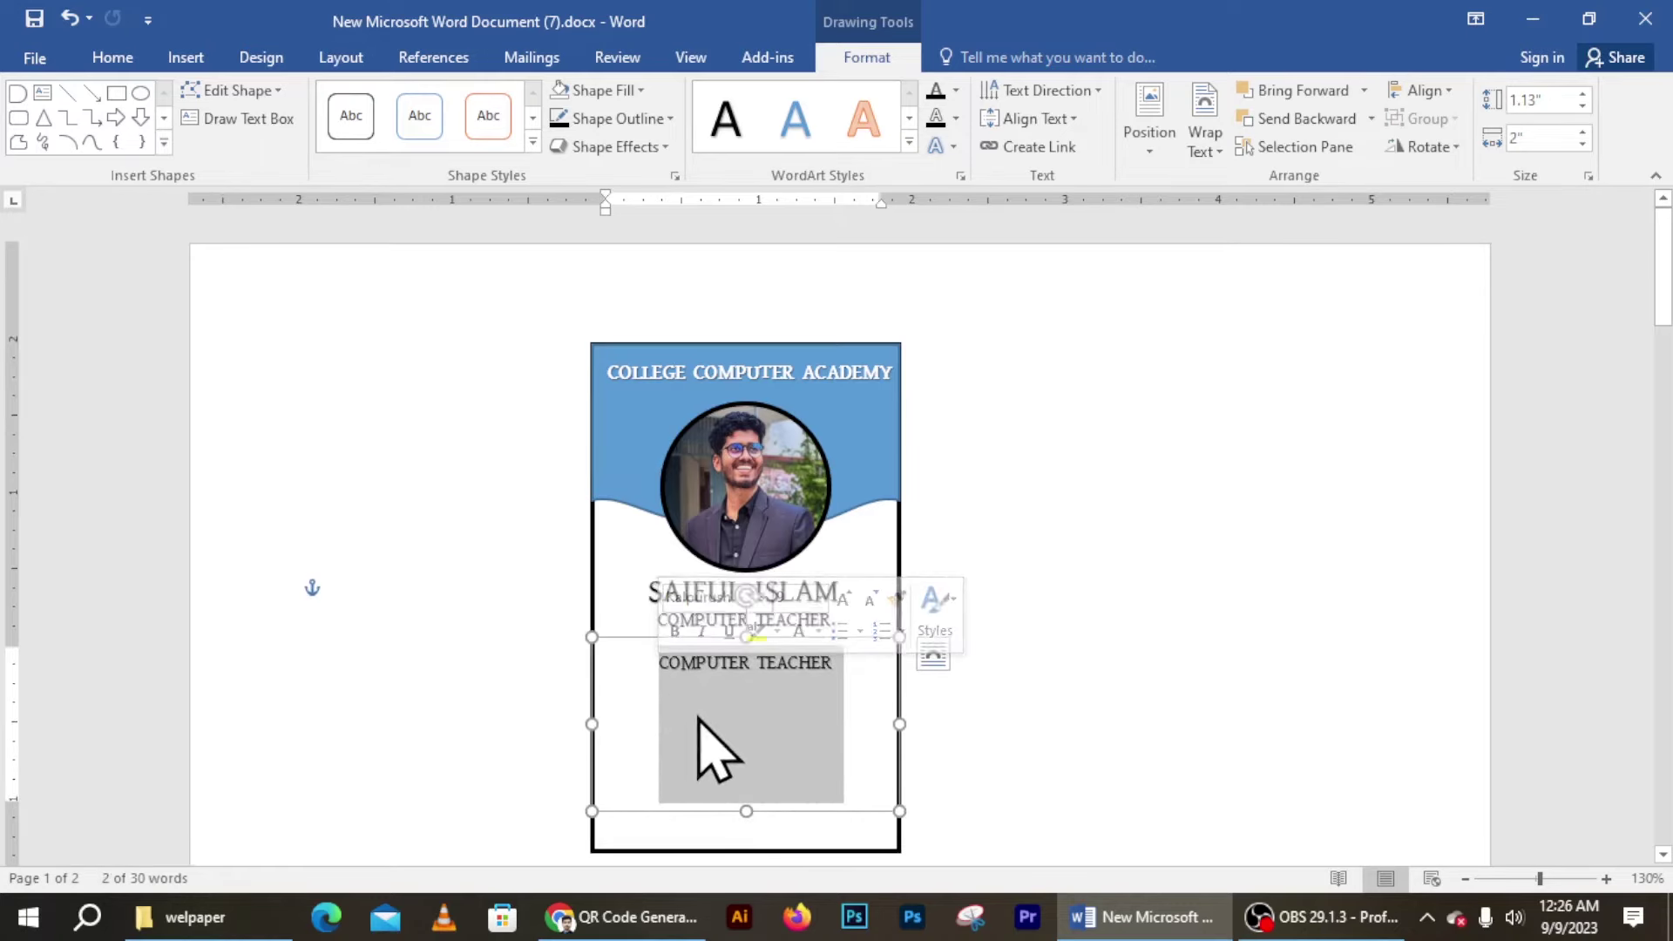
key(BackSpace)
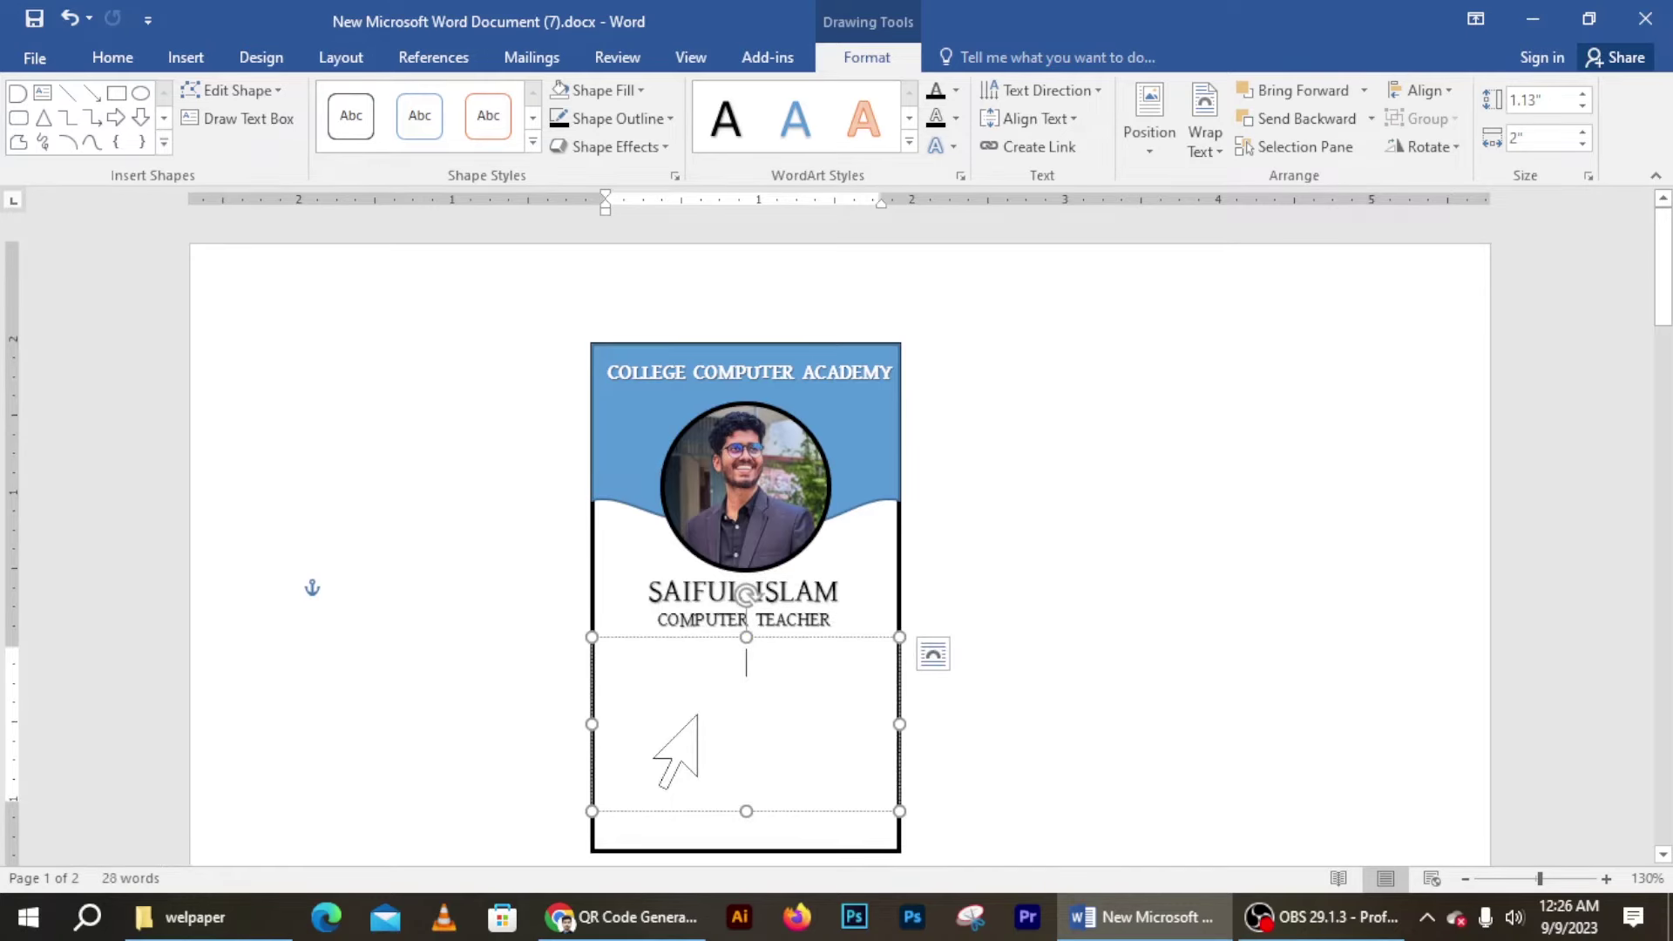
Type the ID, MOBILE NO and E-MAIL lines with the holder's details
text(ID	: )
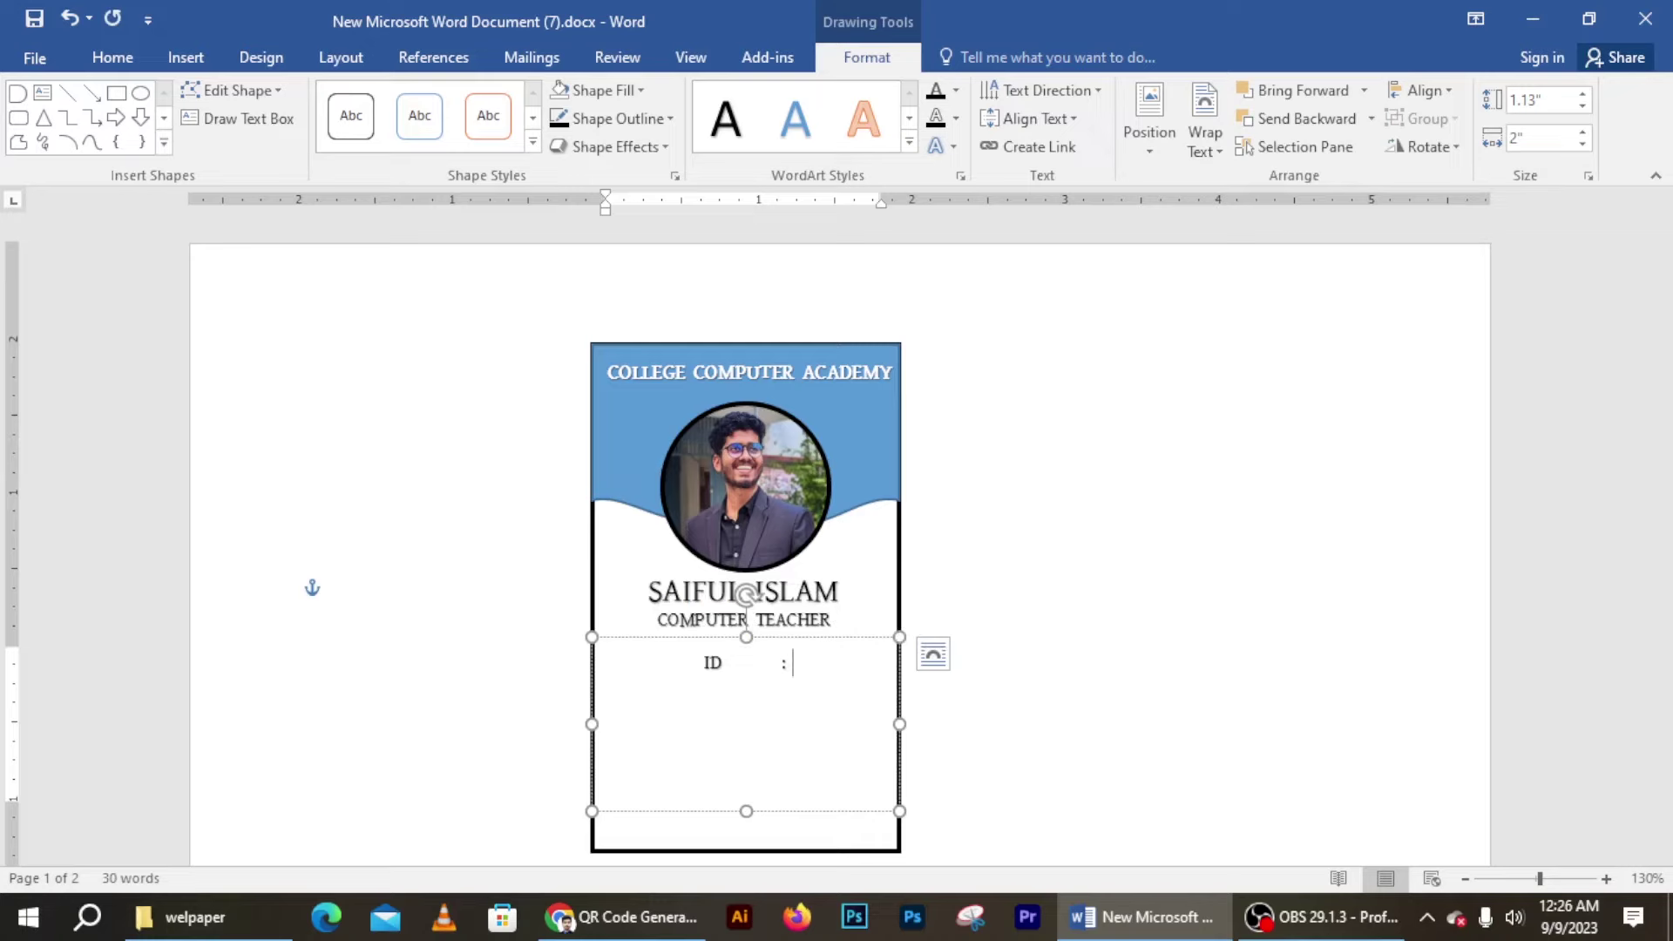
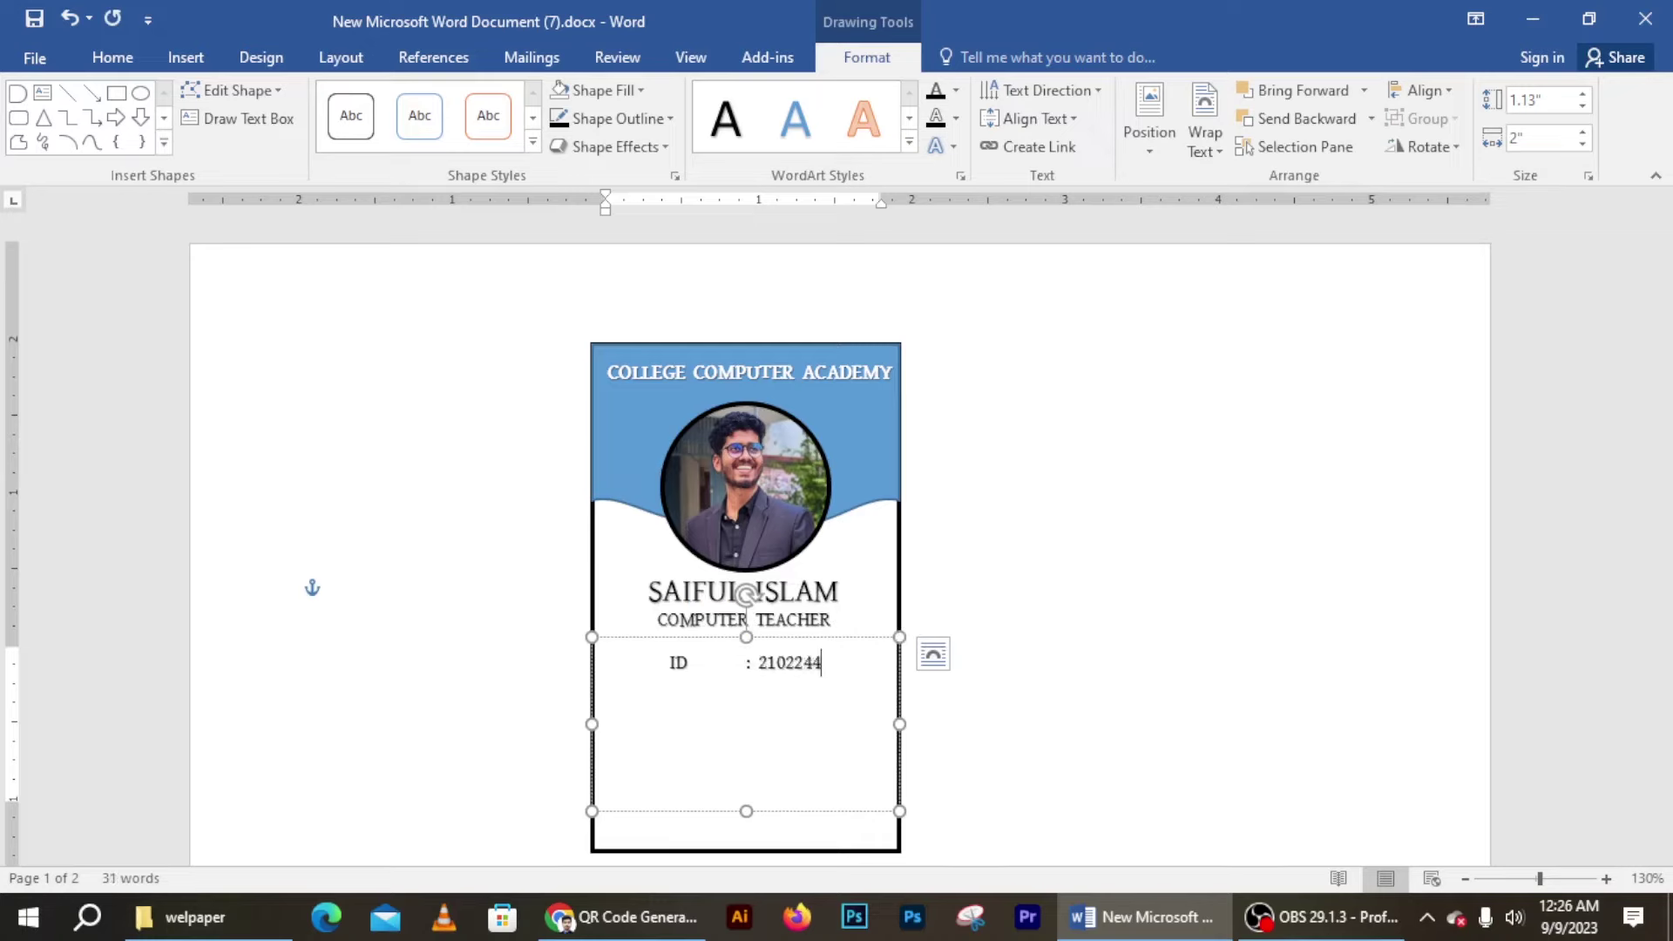
key(Return)
text(MOBILE NO:)
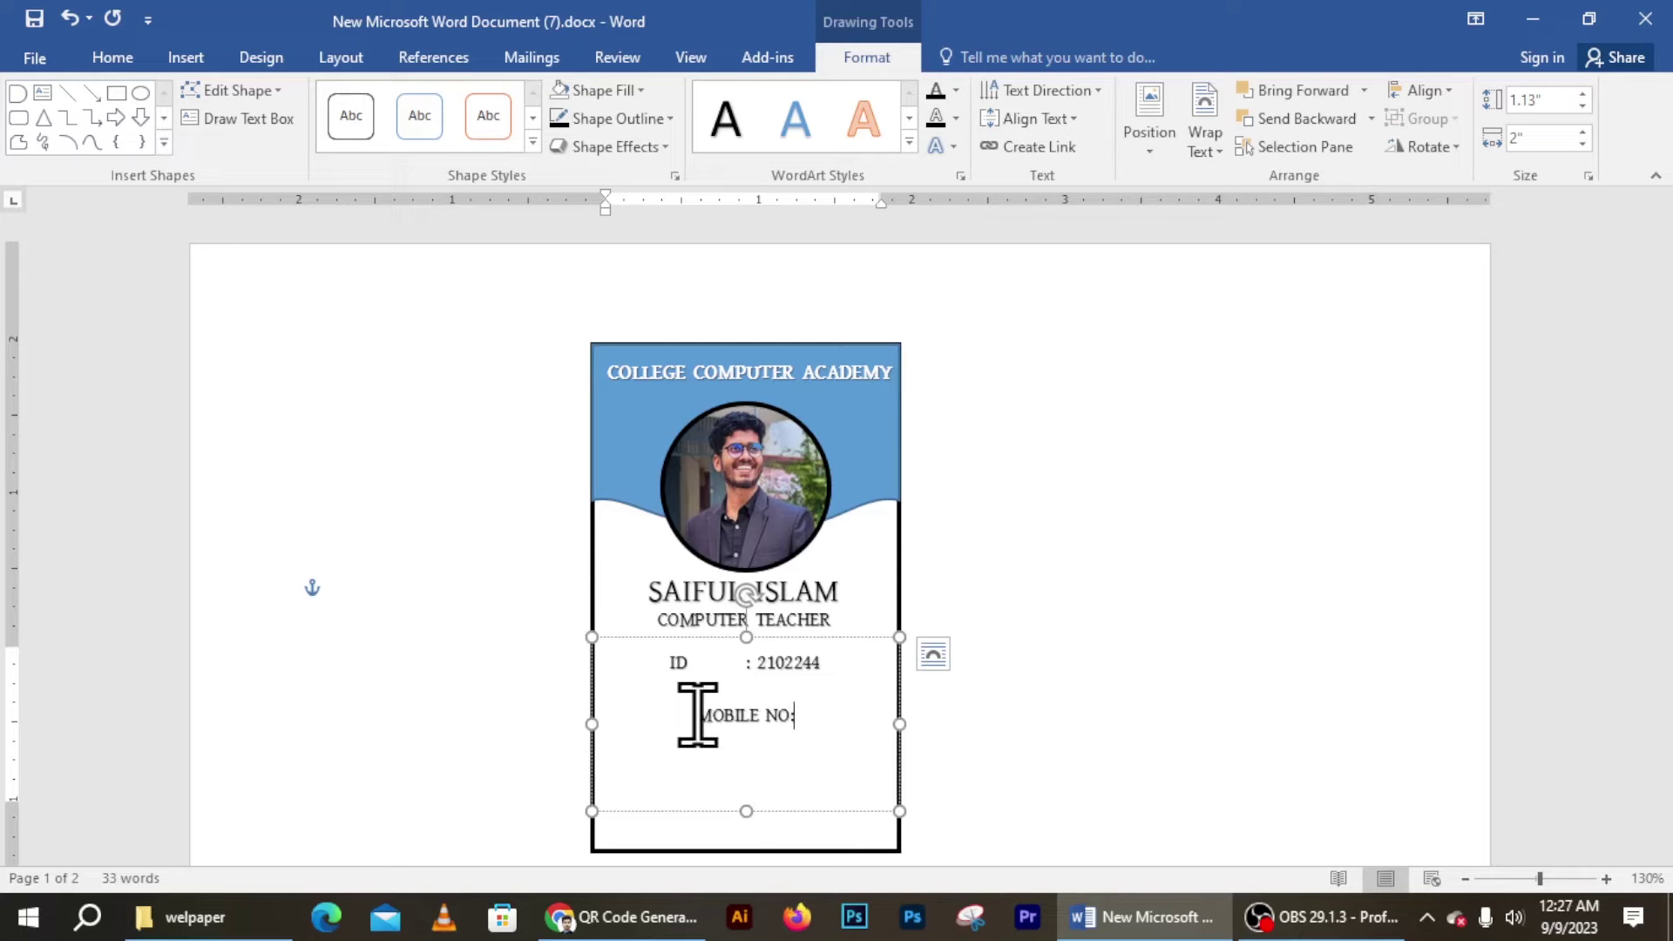
text(017)
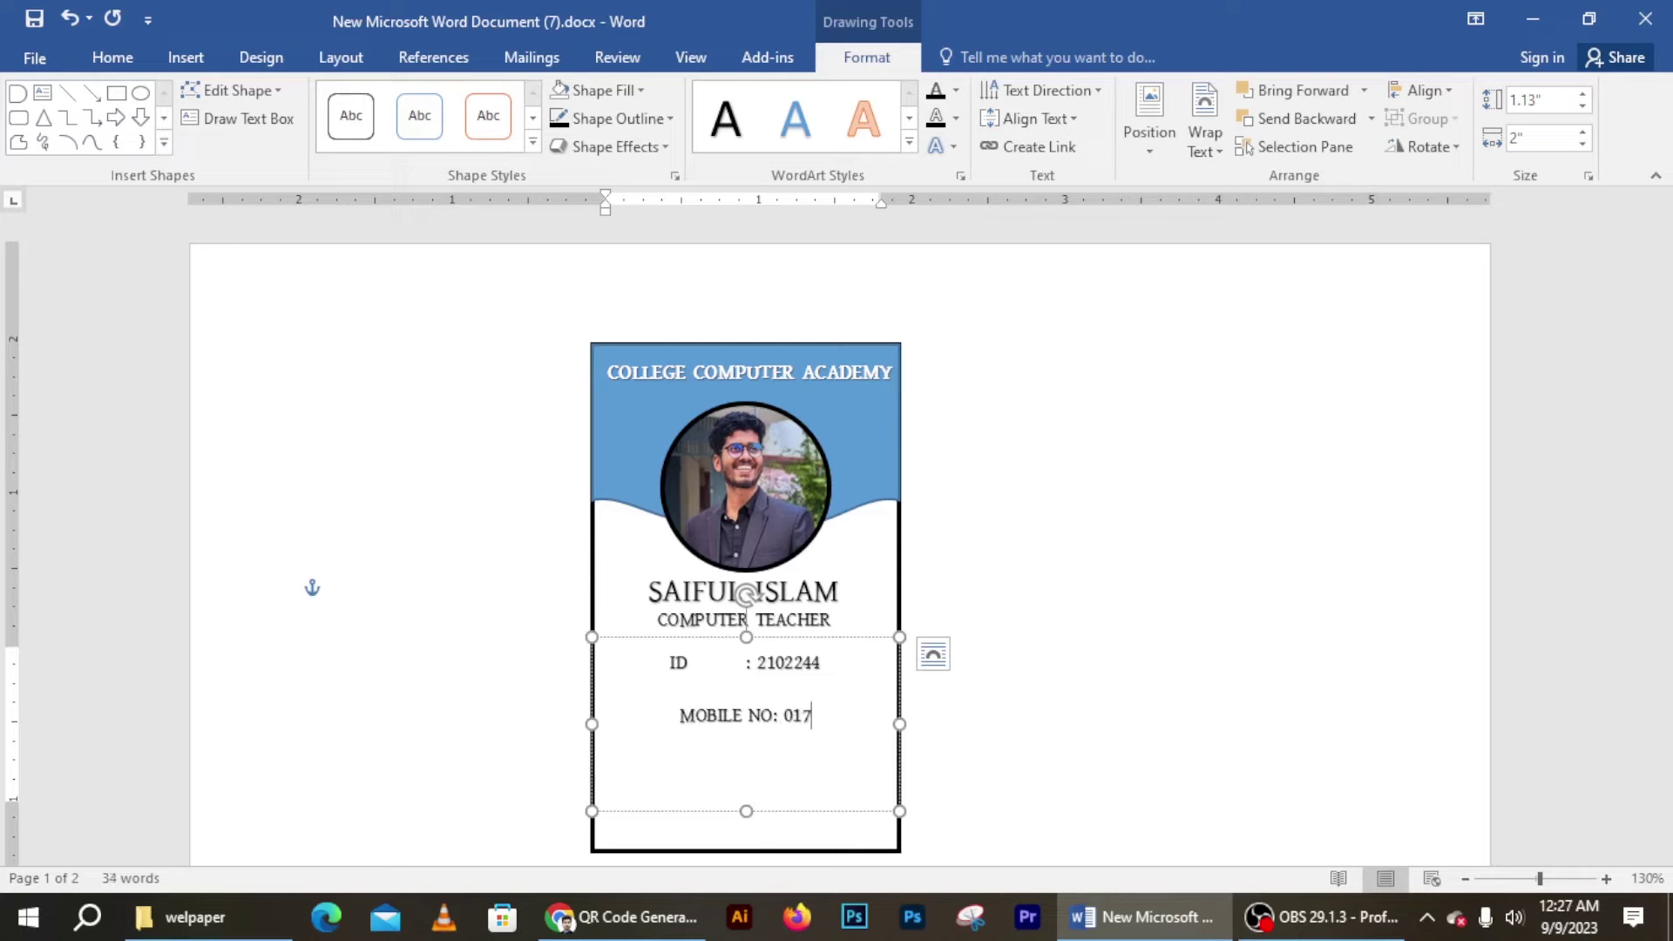
text(8*******)
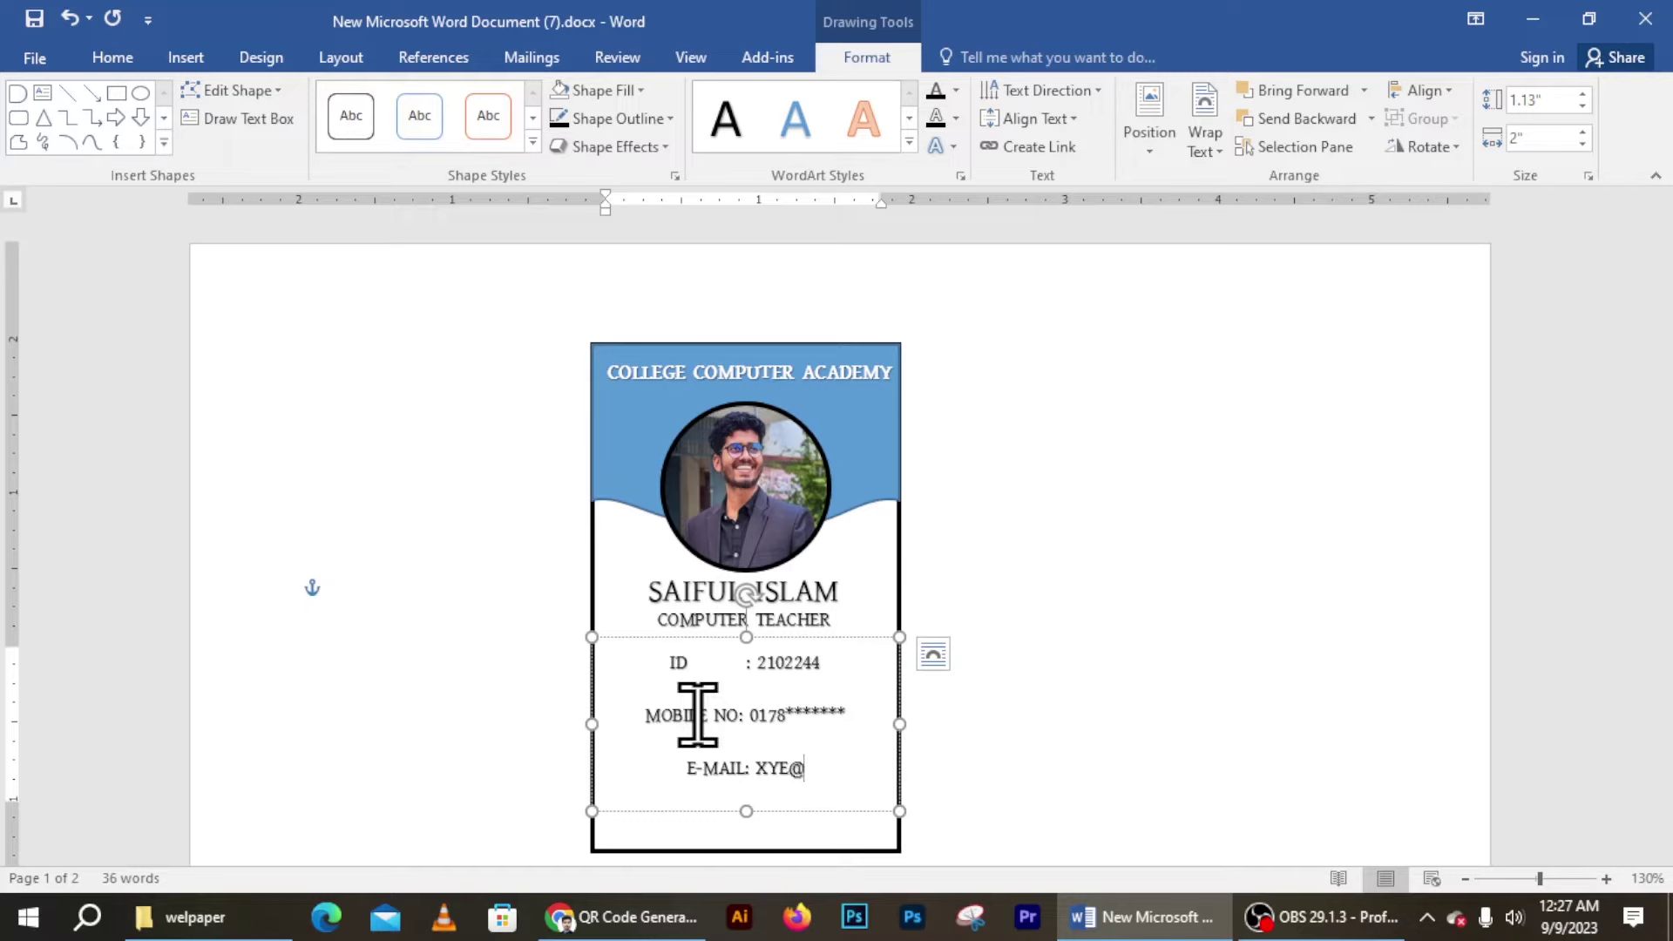
text(GMAIL.COM)
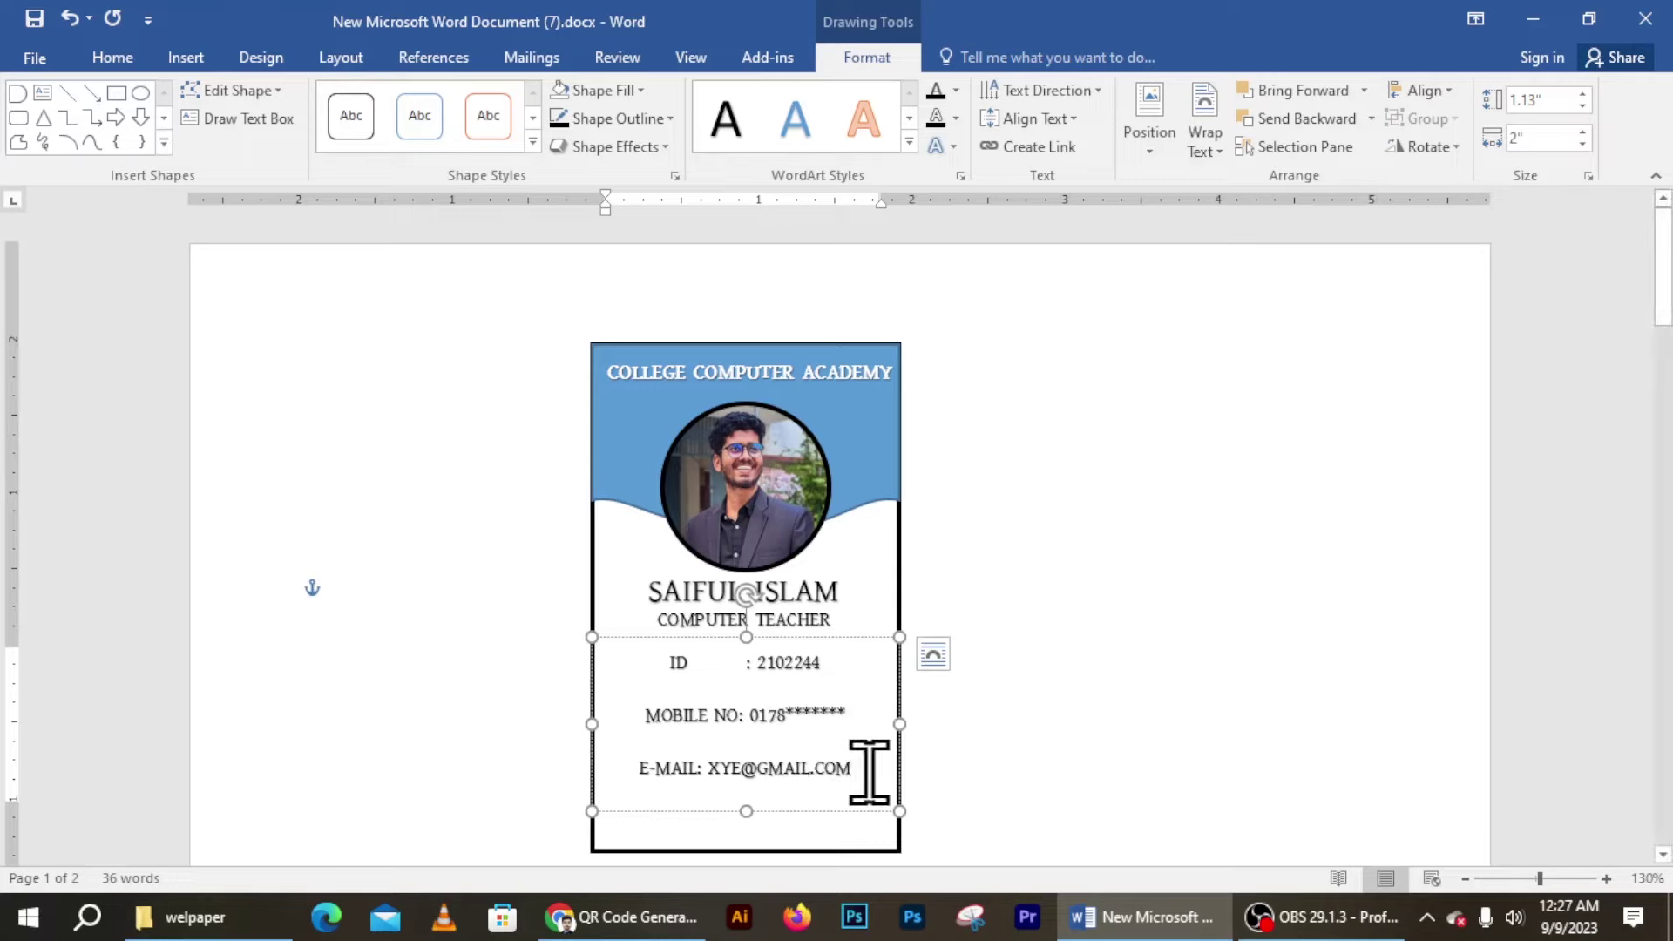
Convert the selected e-mail address to lowercase using Change Case
drag(869, 775, 720, 769)
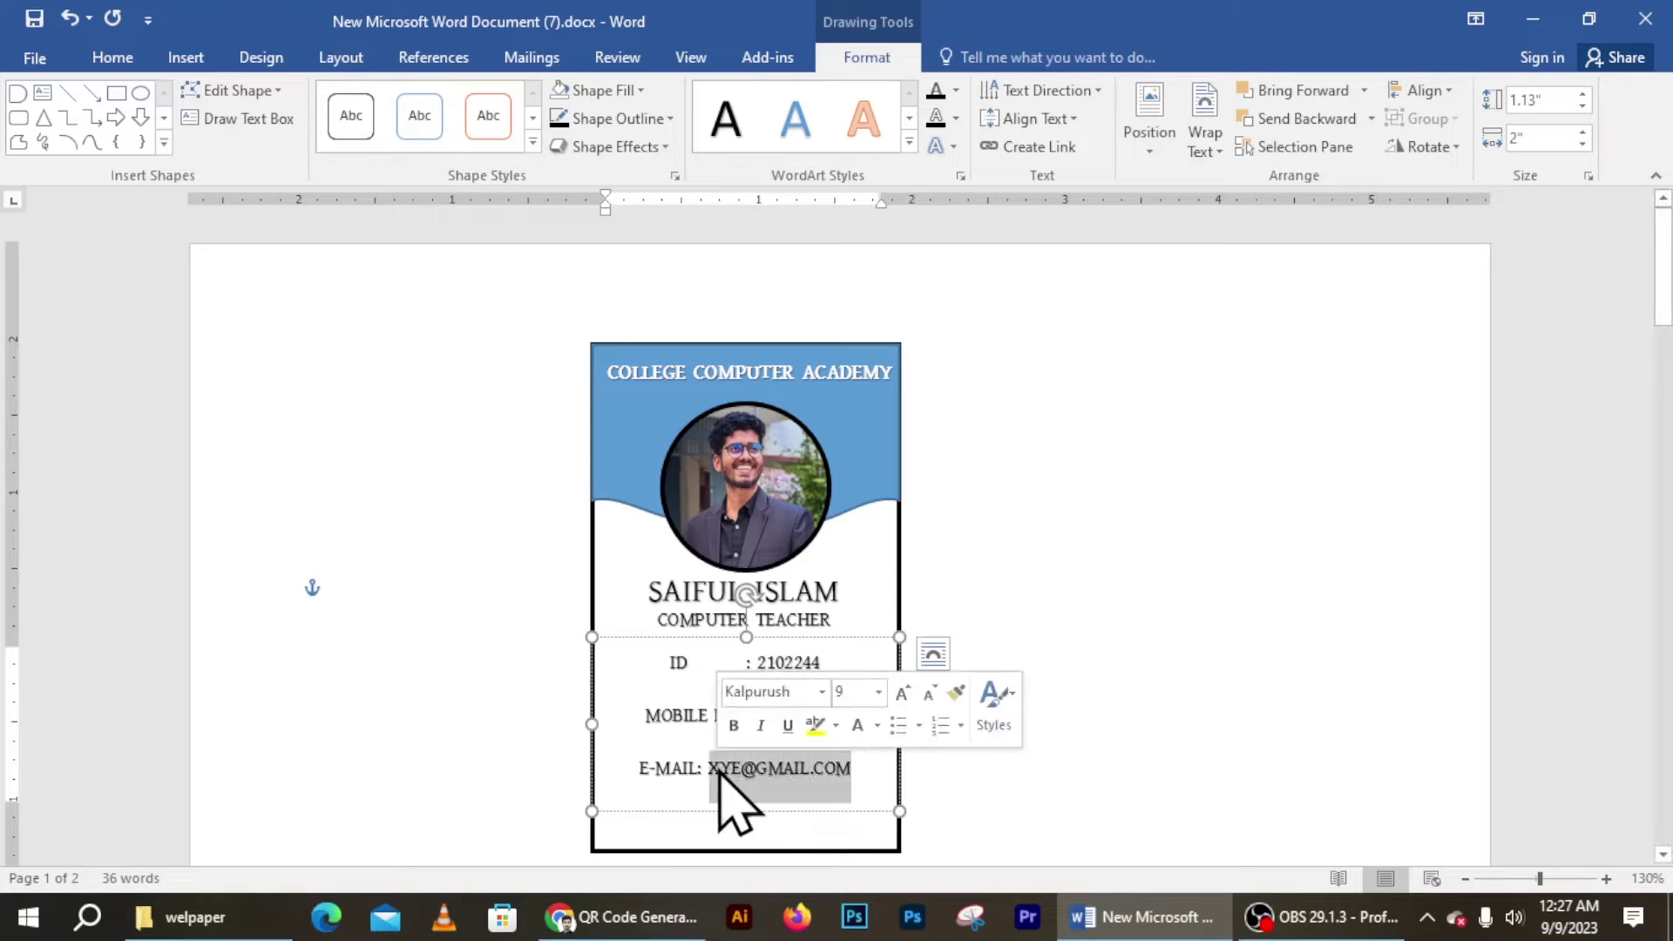
click(863, 768)
drag(863, 768, 732, 767)
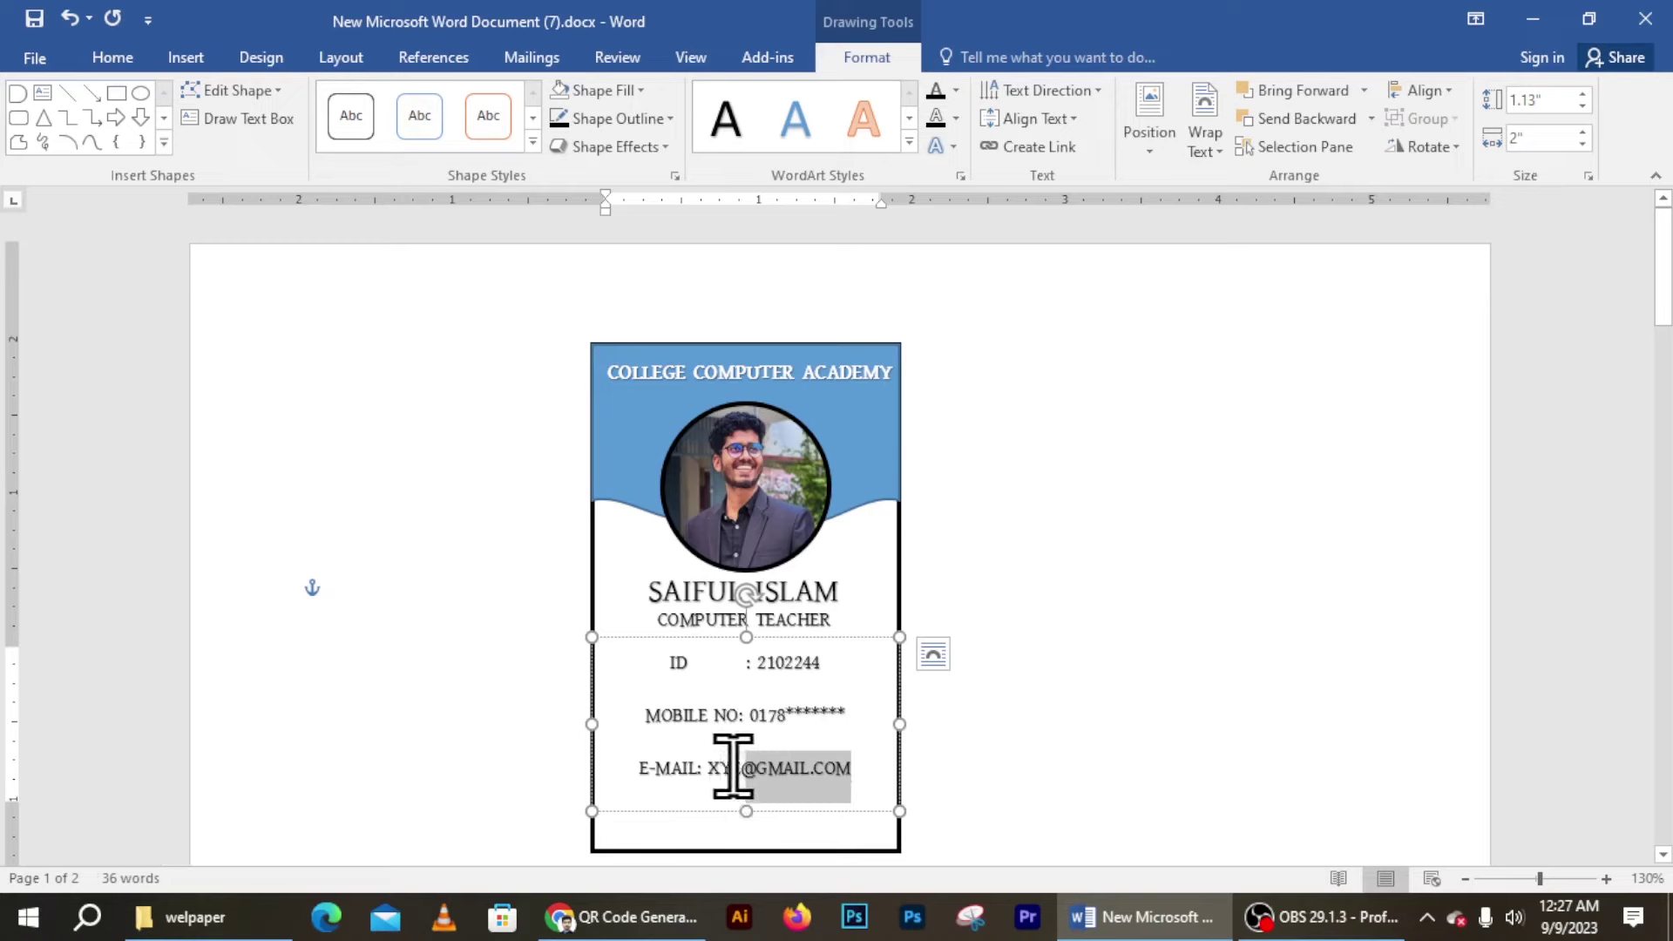
click(867, 769)
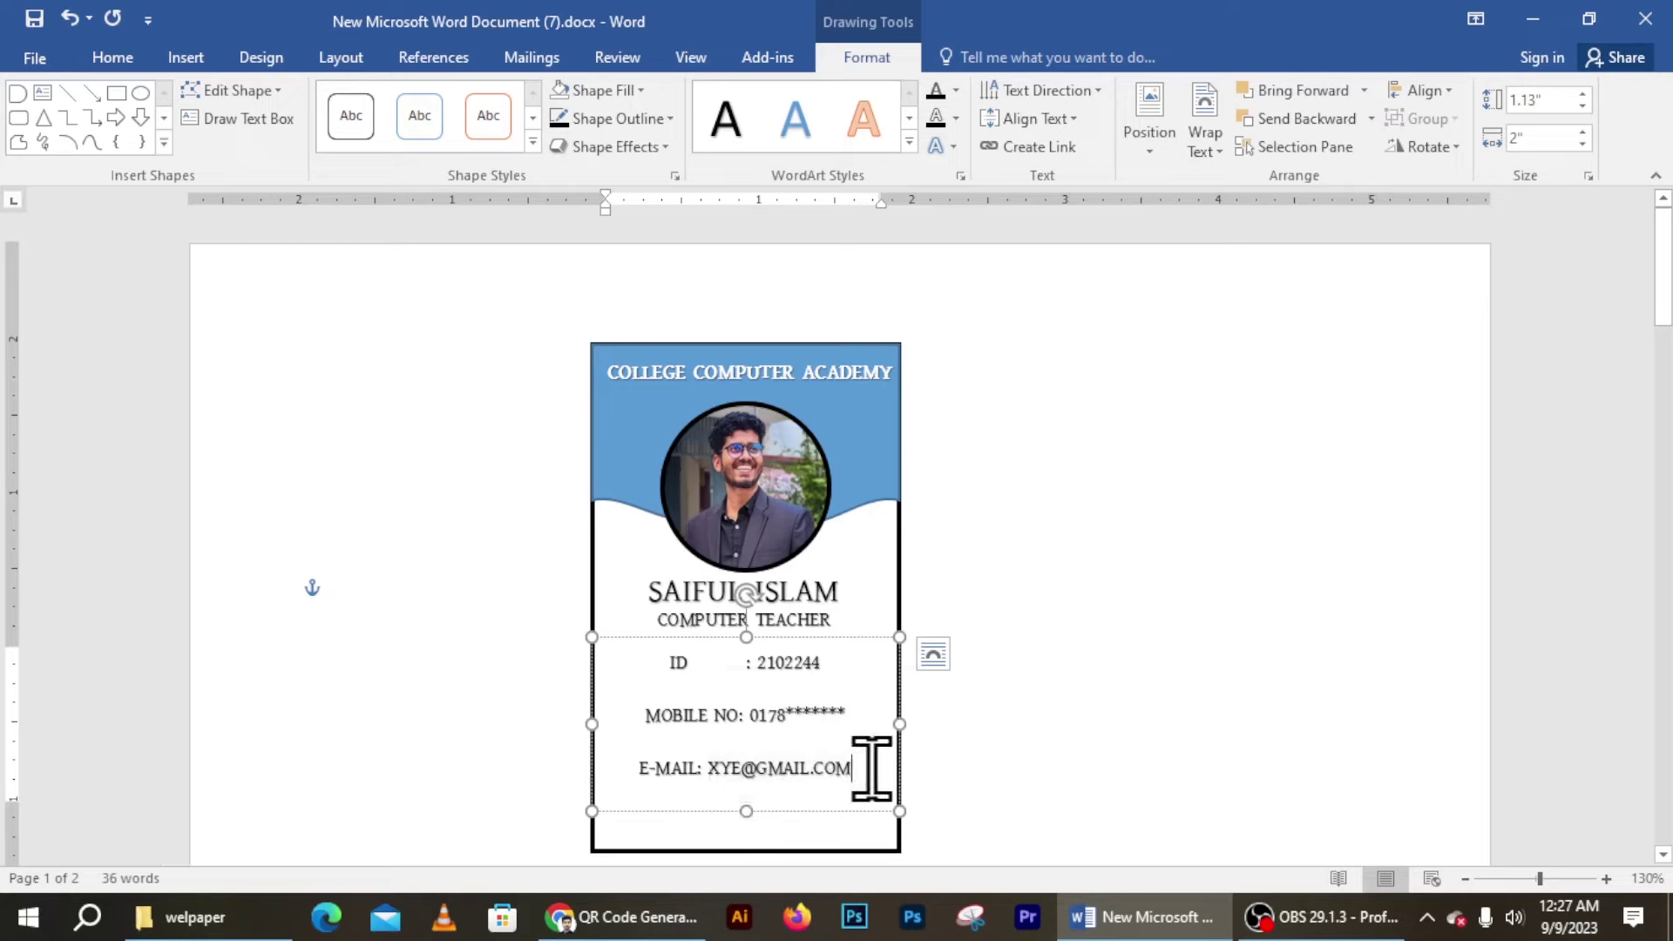
drag(866, 769, 708, 769)
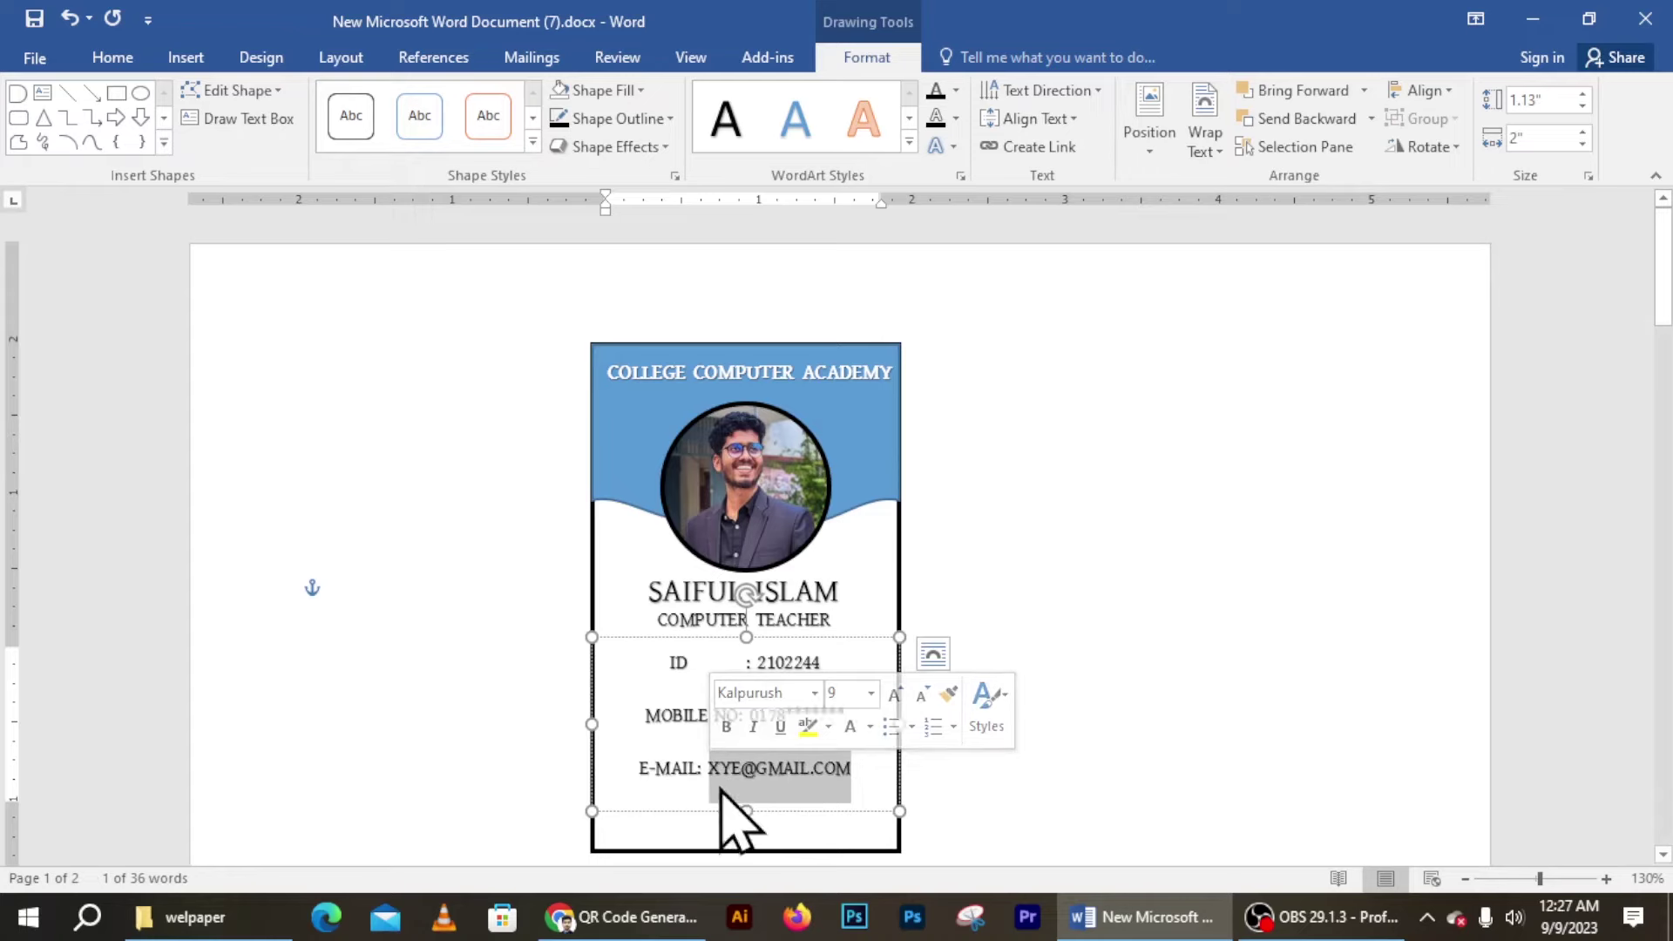
click(113, 58)
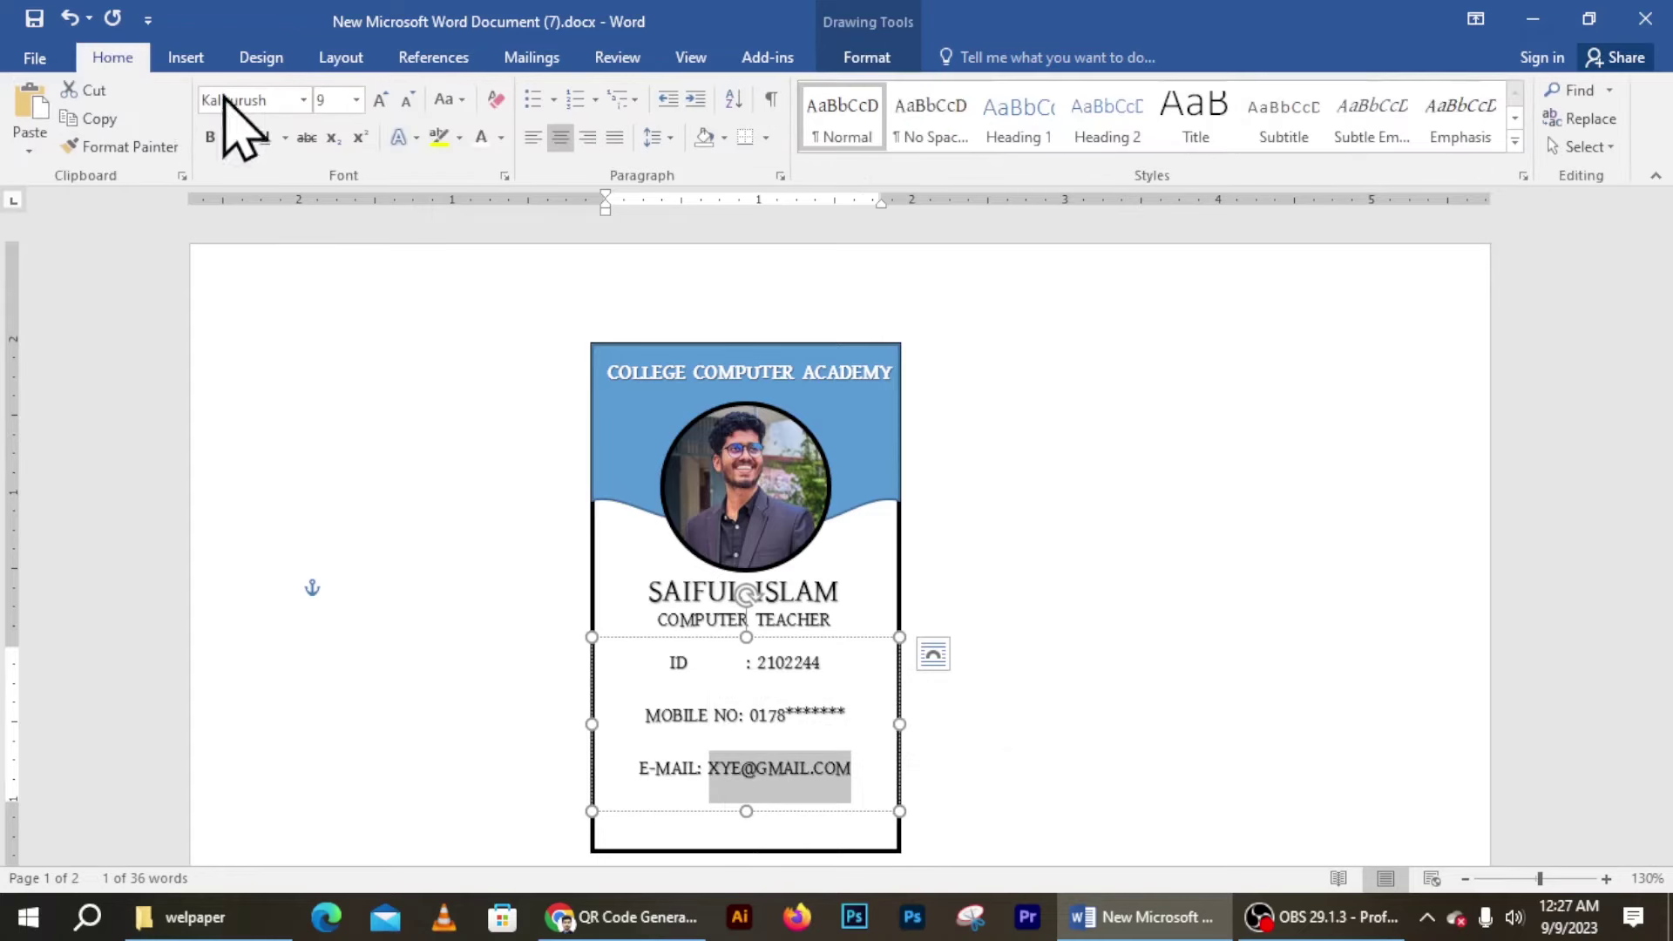
click(463, 102)
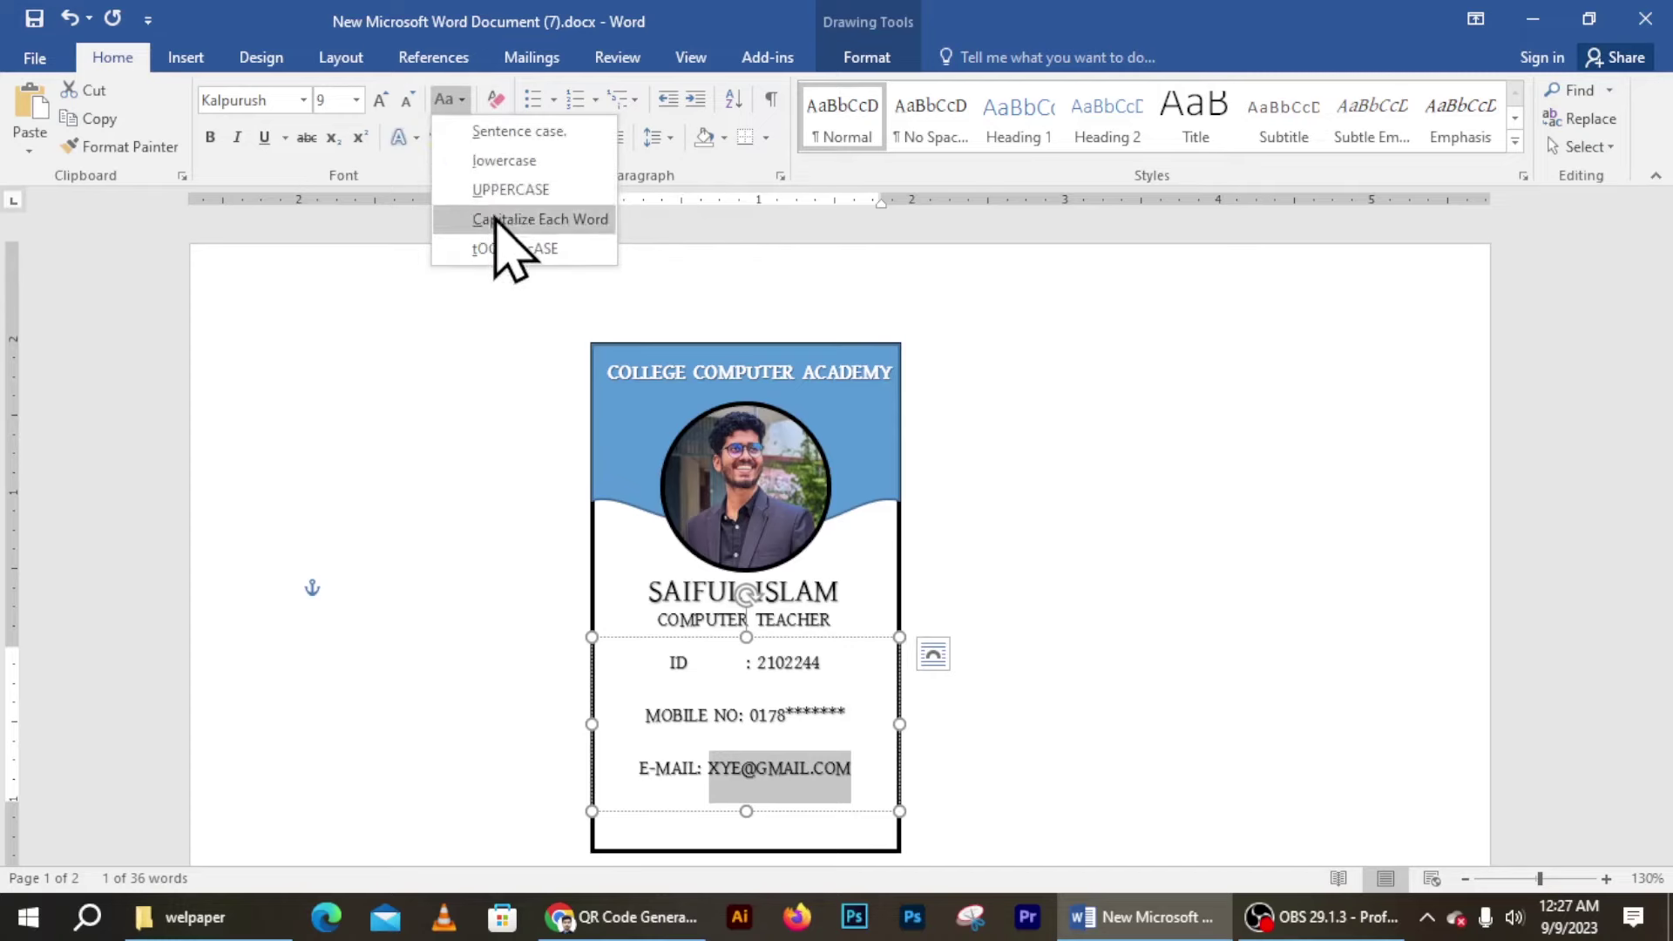
click(504, 164)
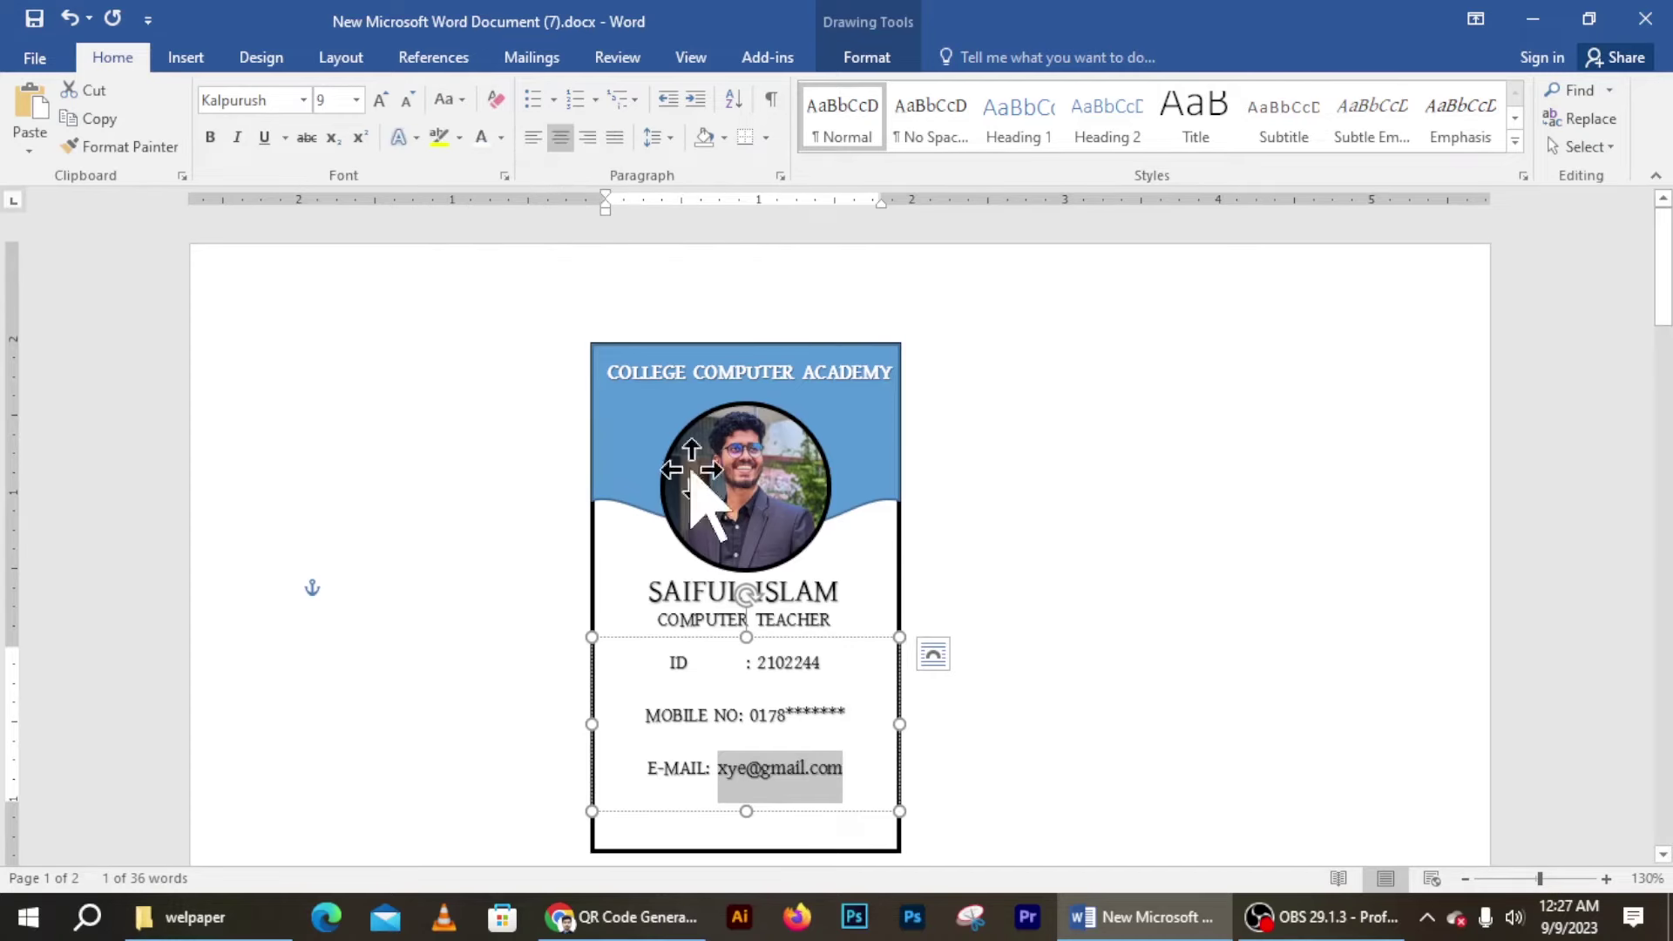
click(843, 765)
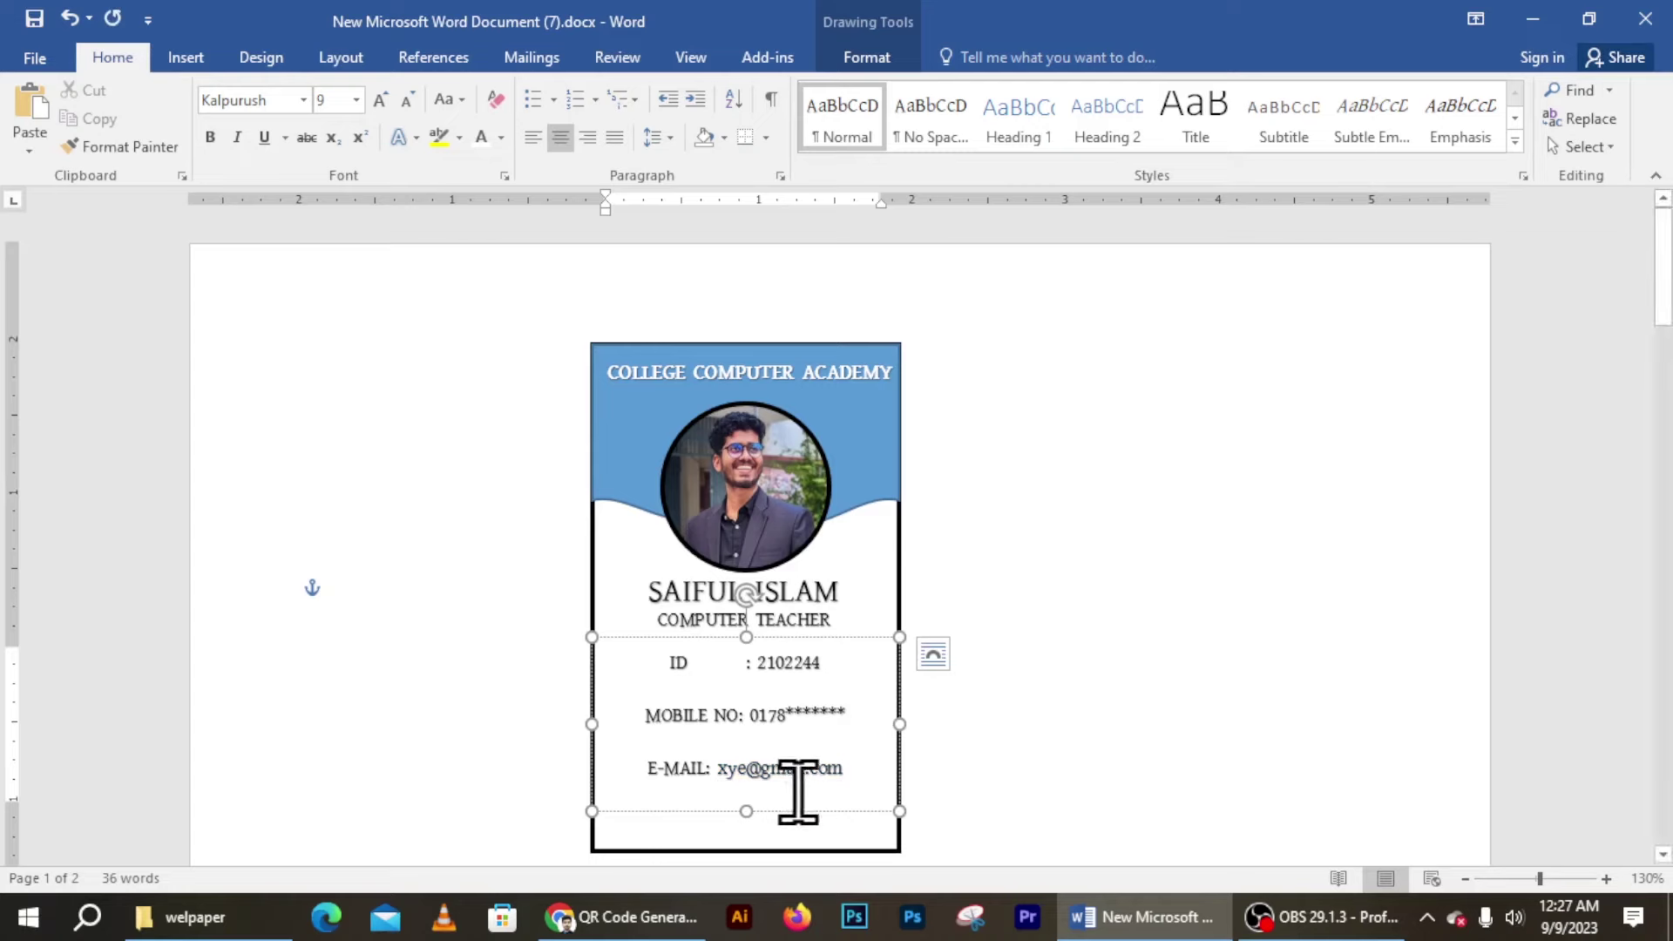
Make the details box taller and set 0 pt spacing after the detail lines
drag(746, 811, 746, 849)
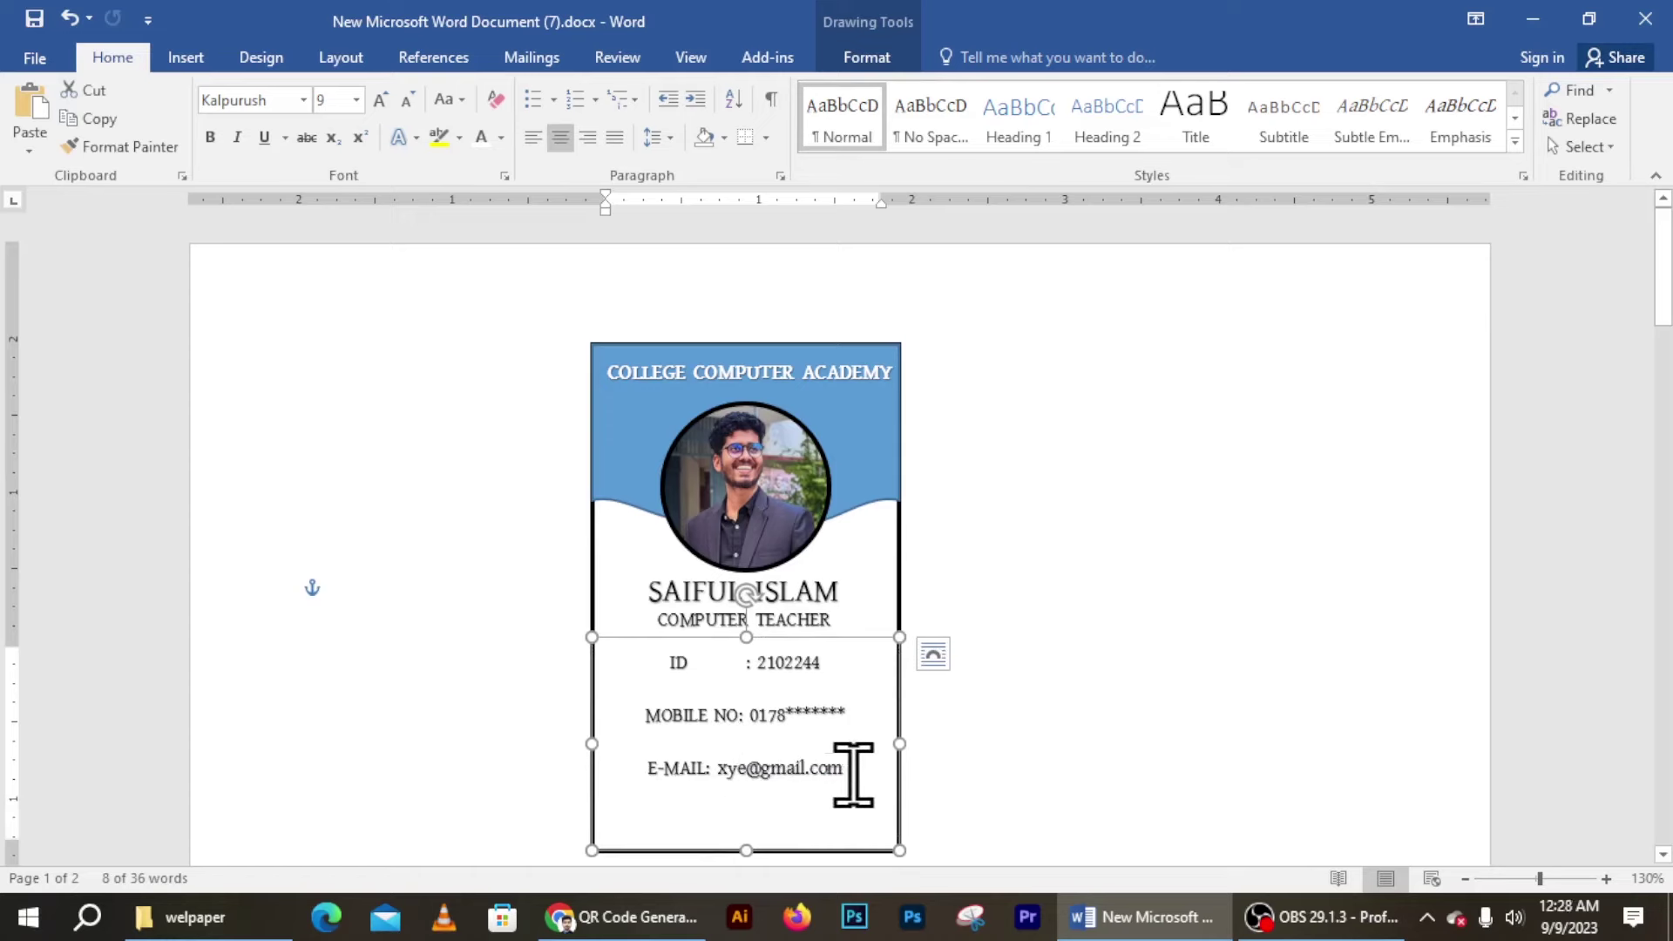
drag(853, 774, 662, 666)
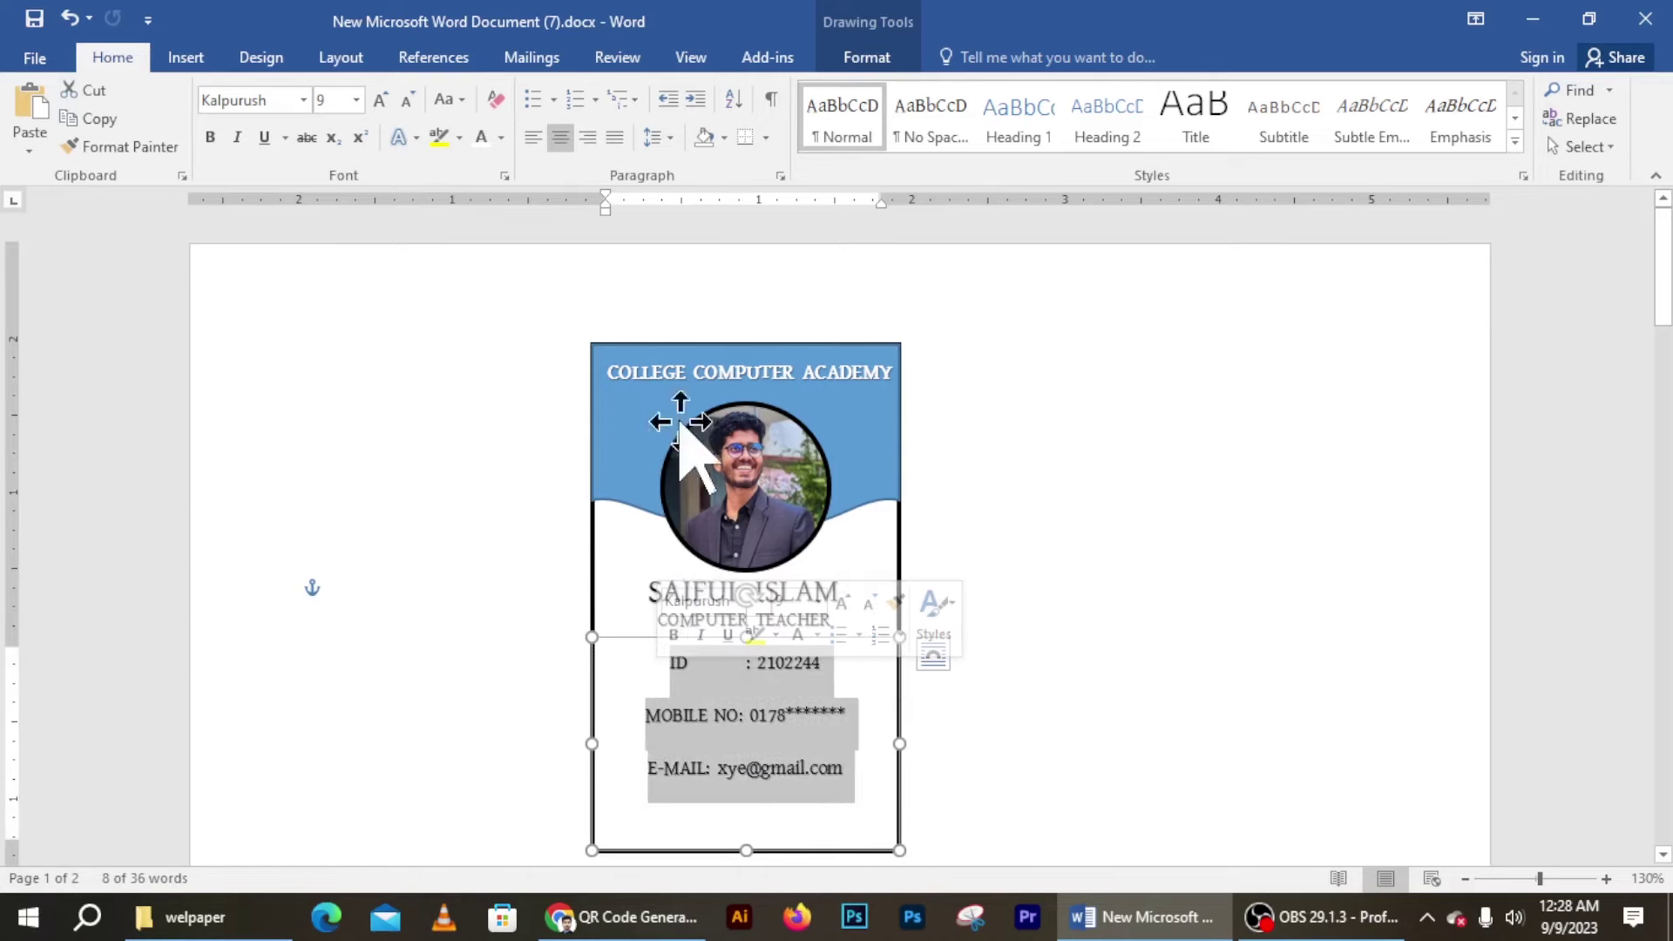
click(345, 59)
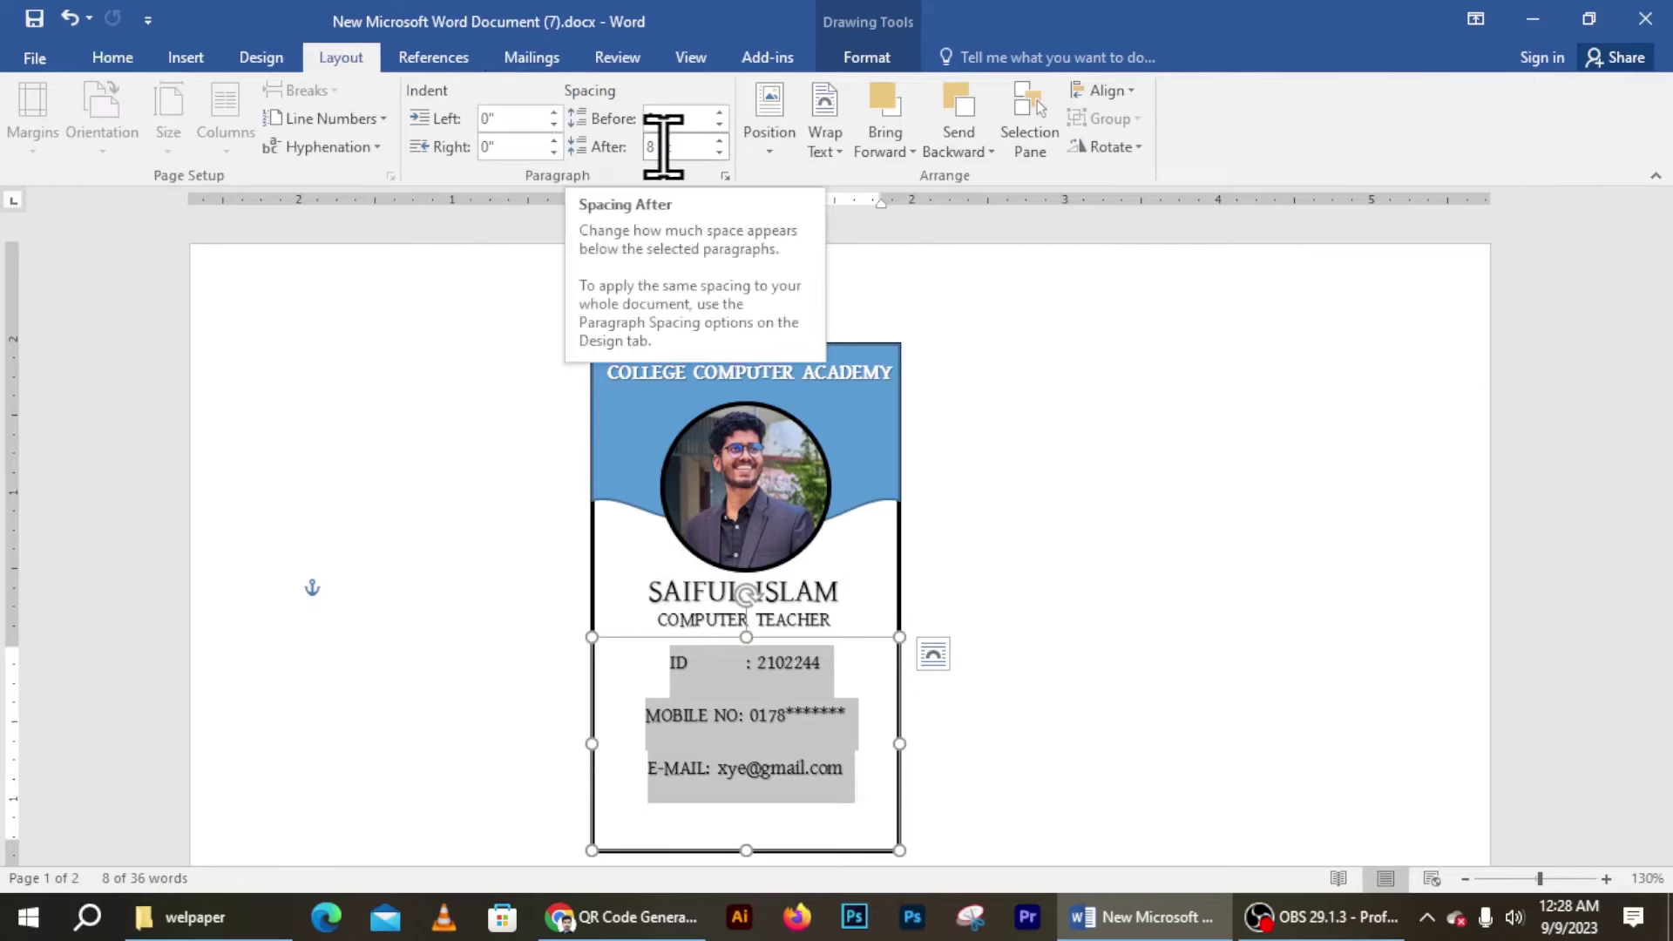
click(720, 152)
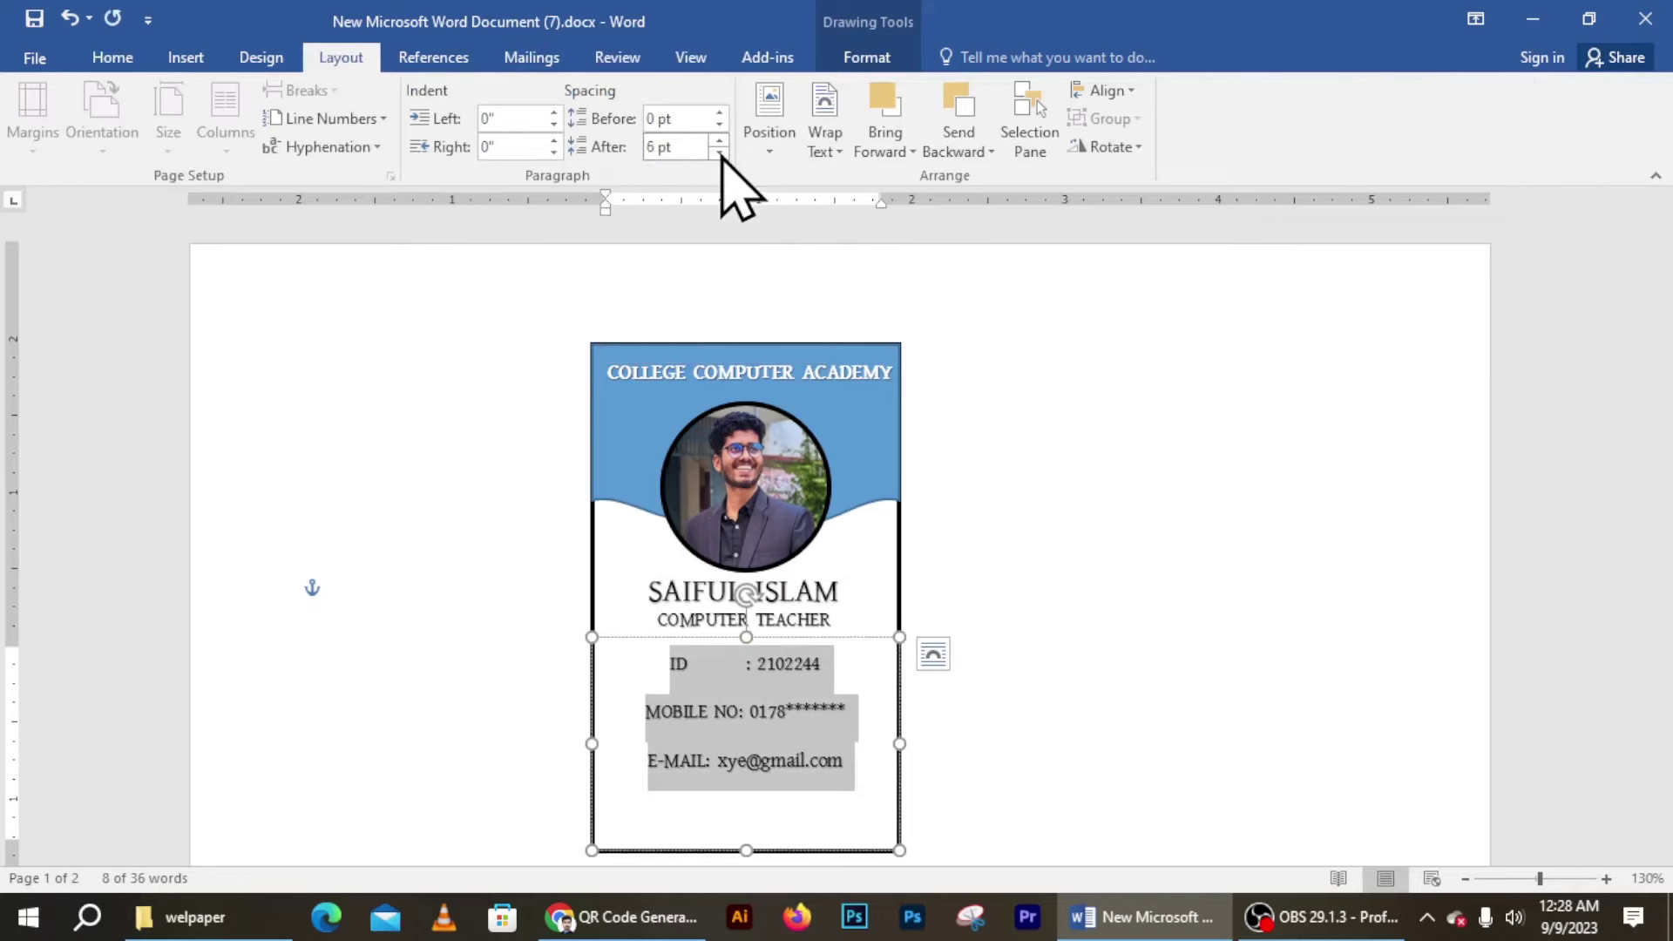
click(800, 734)
drag(861, 723, 676, 660)
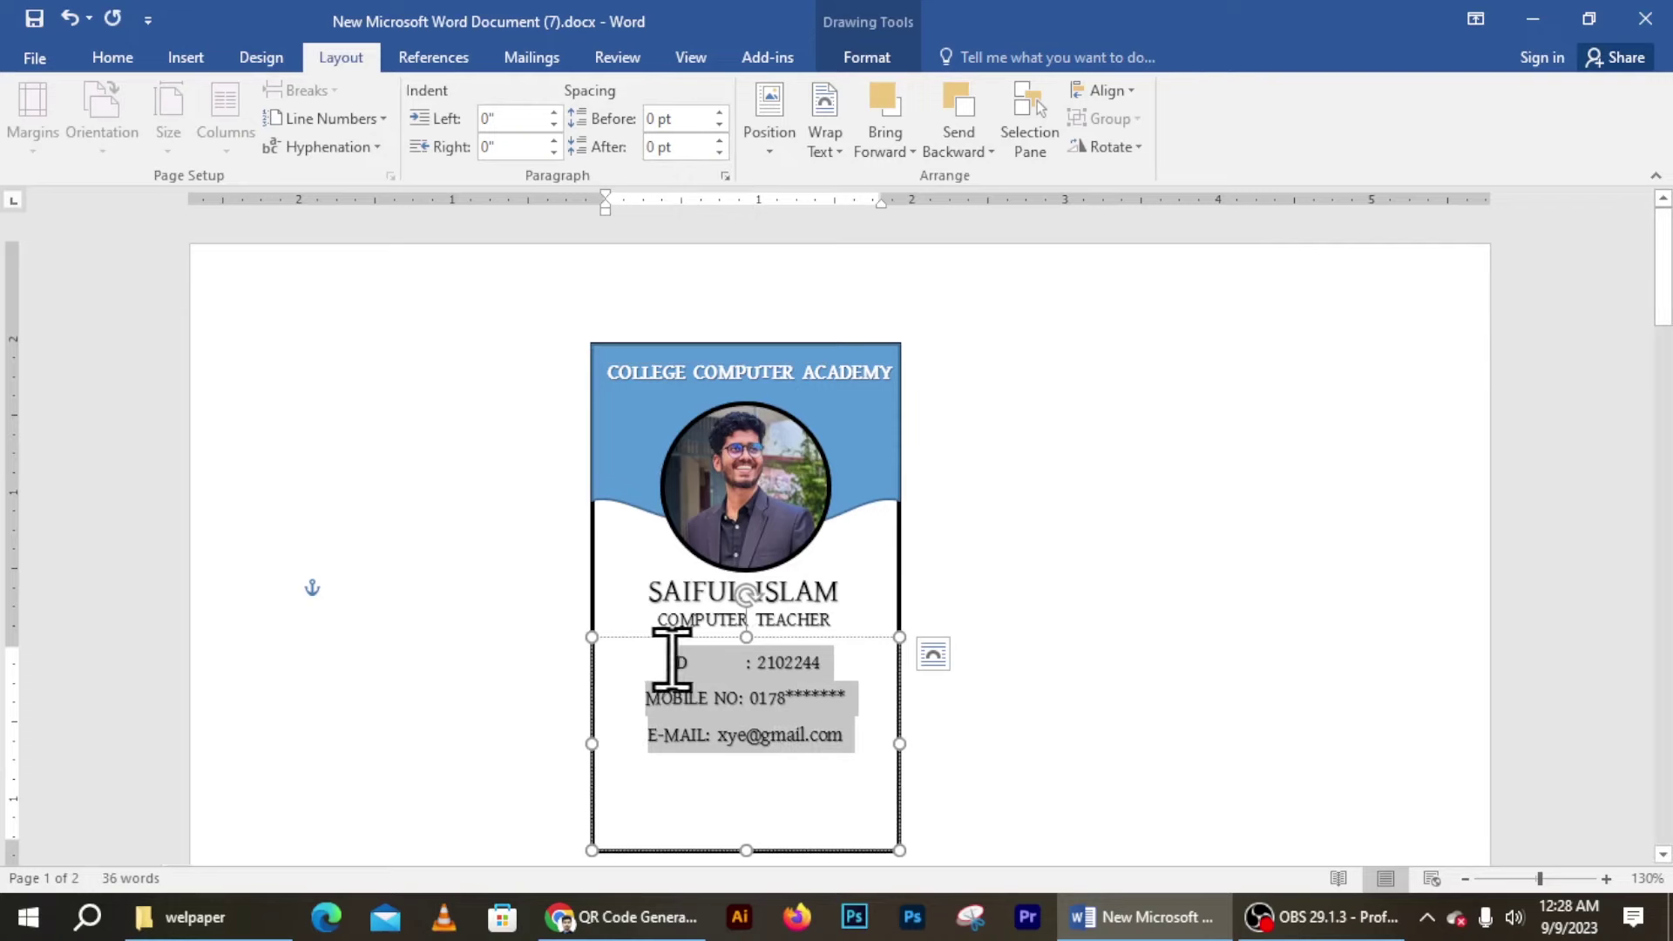
Left-align the ID, mobile and e-mail lines and line up their colons with tabs
click(125, 59)
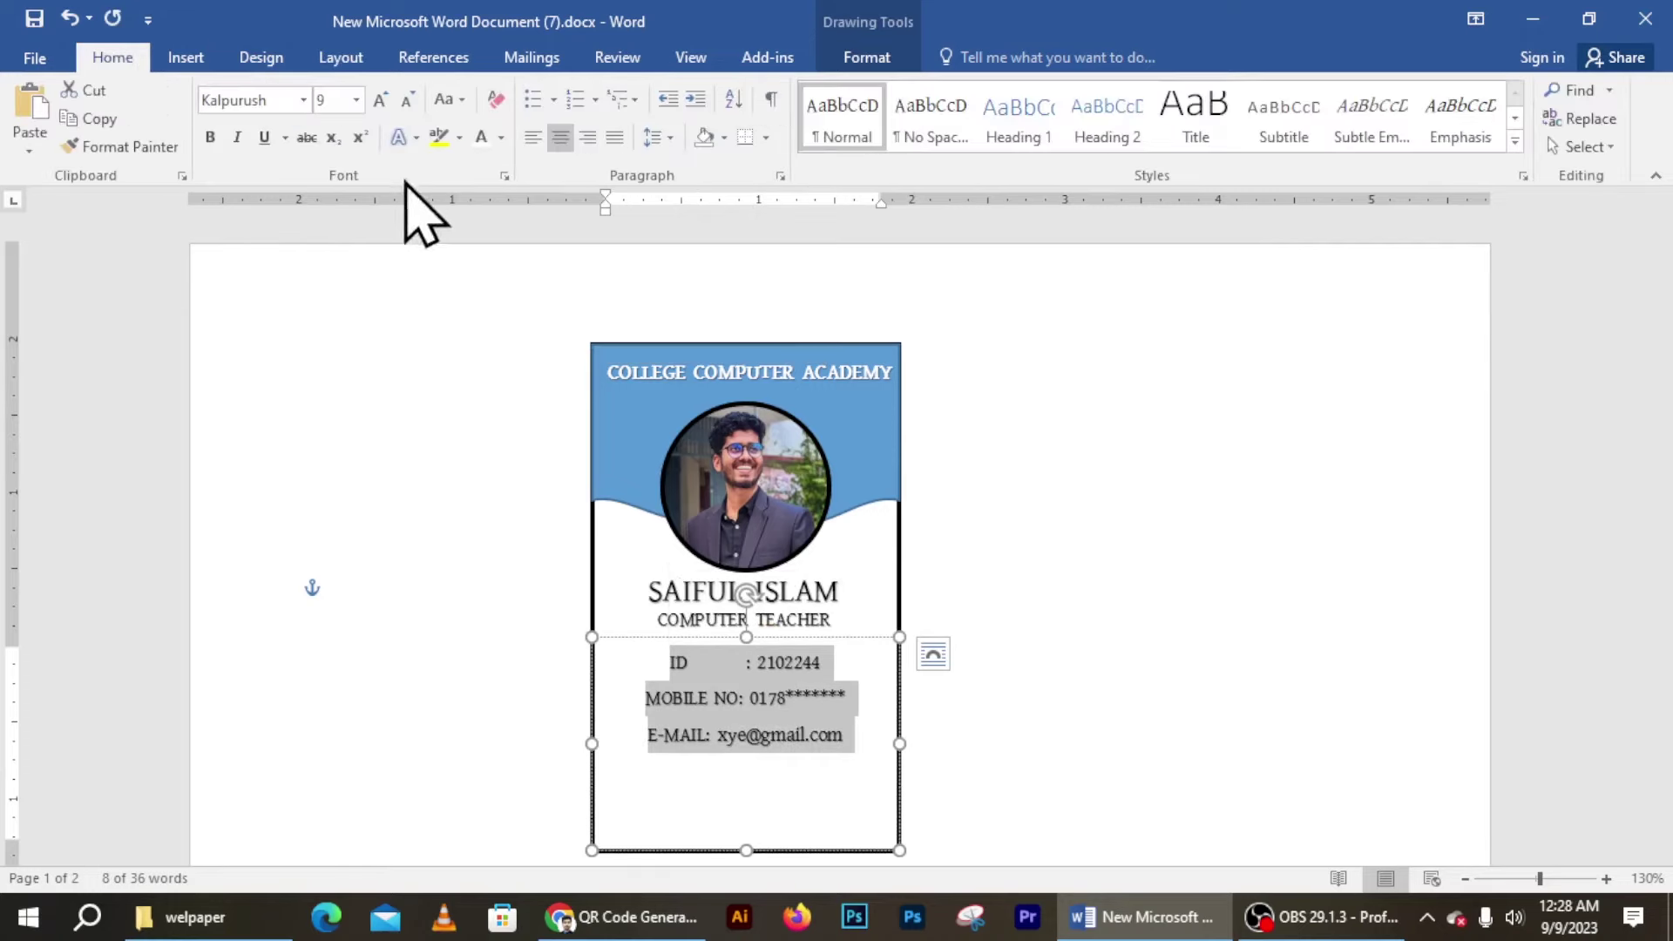
click(533, 136)
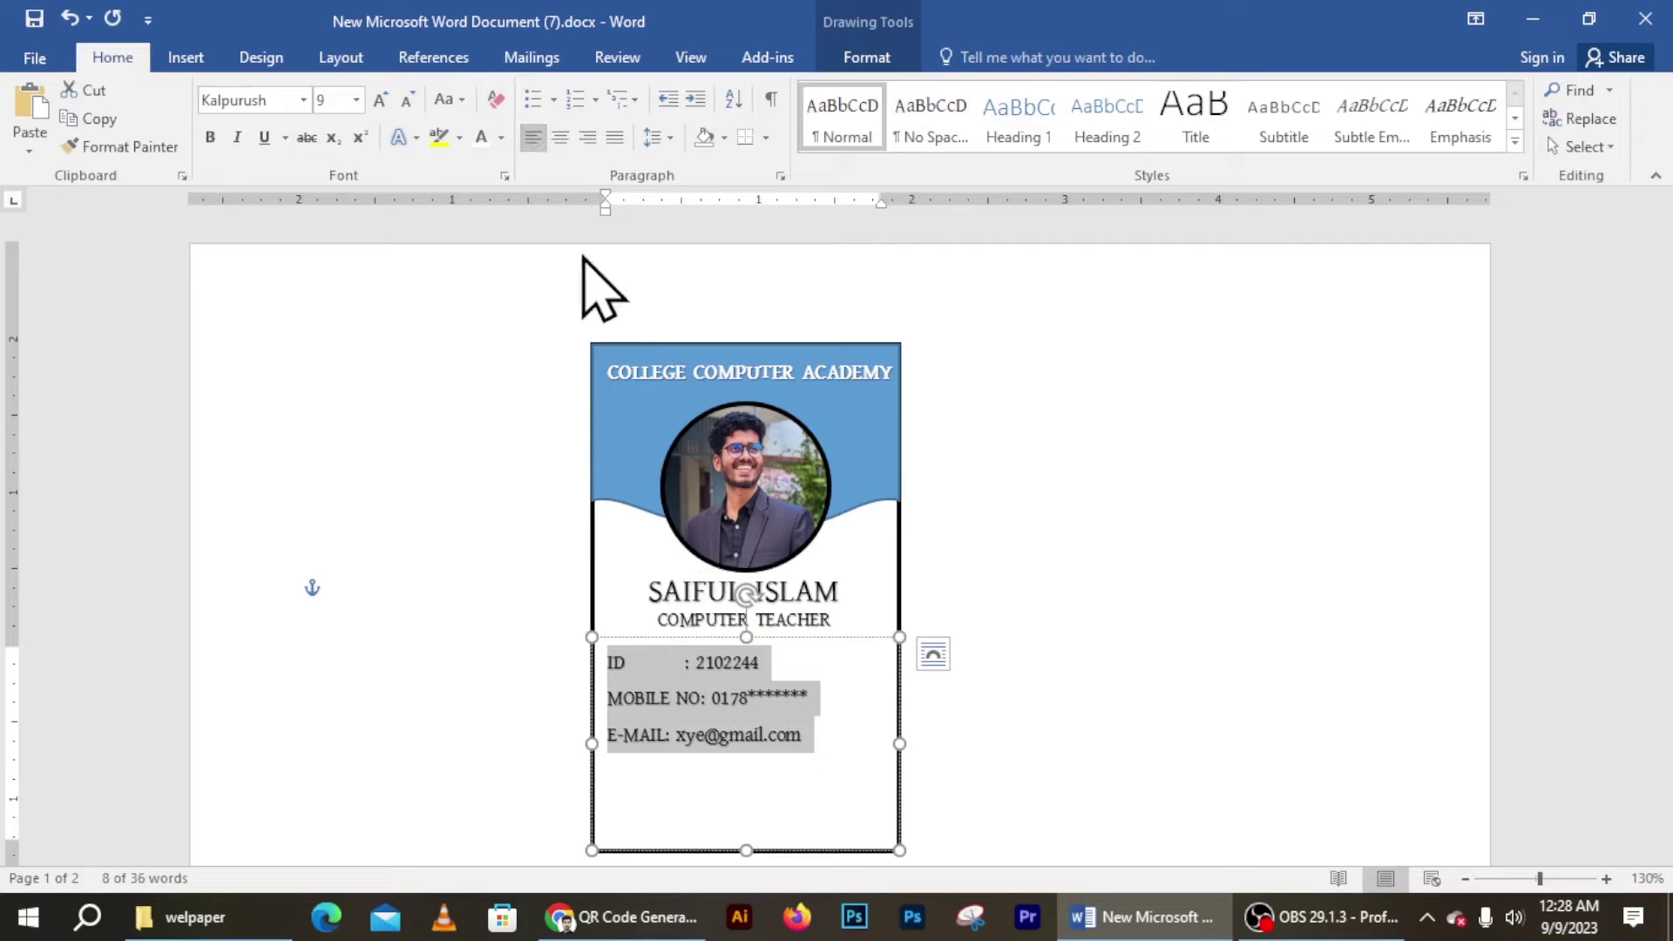
click(766, 704)
click(684, 664)
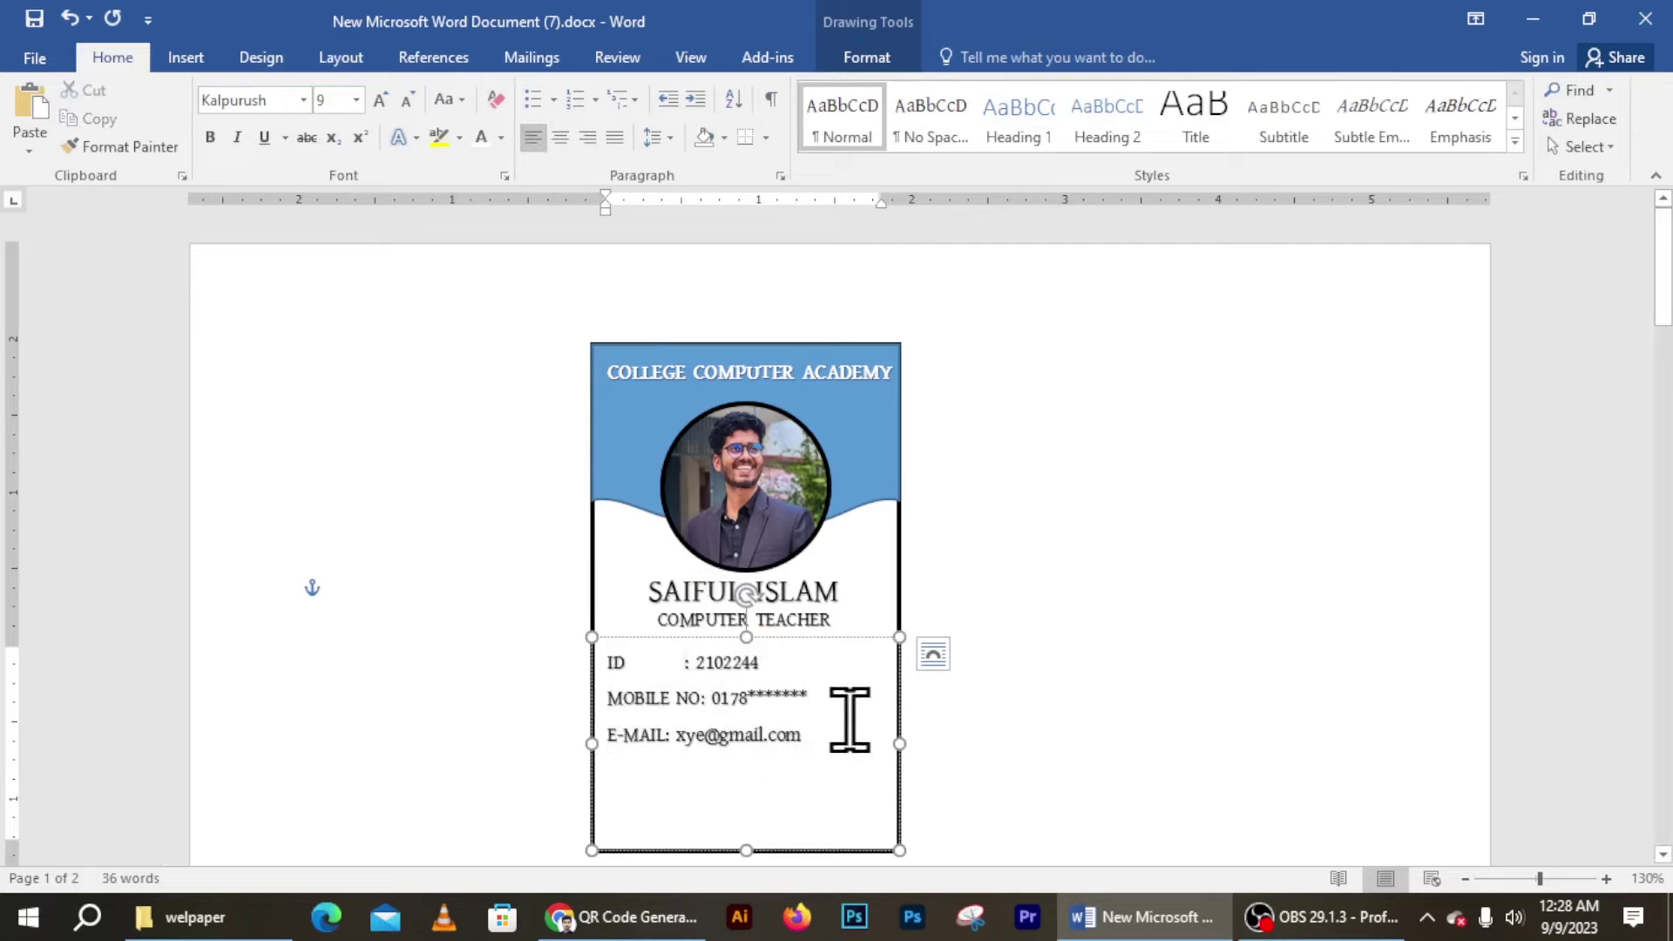
key(Tab)
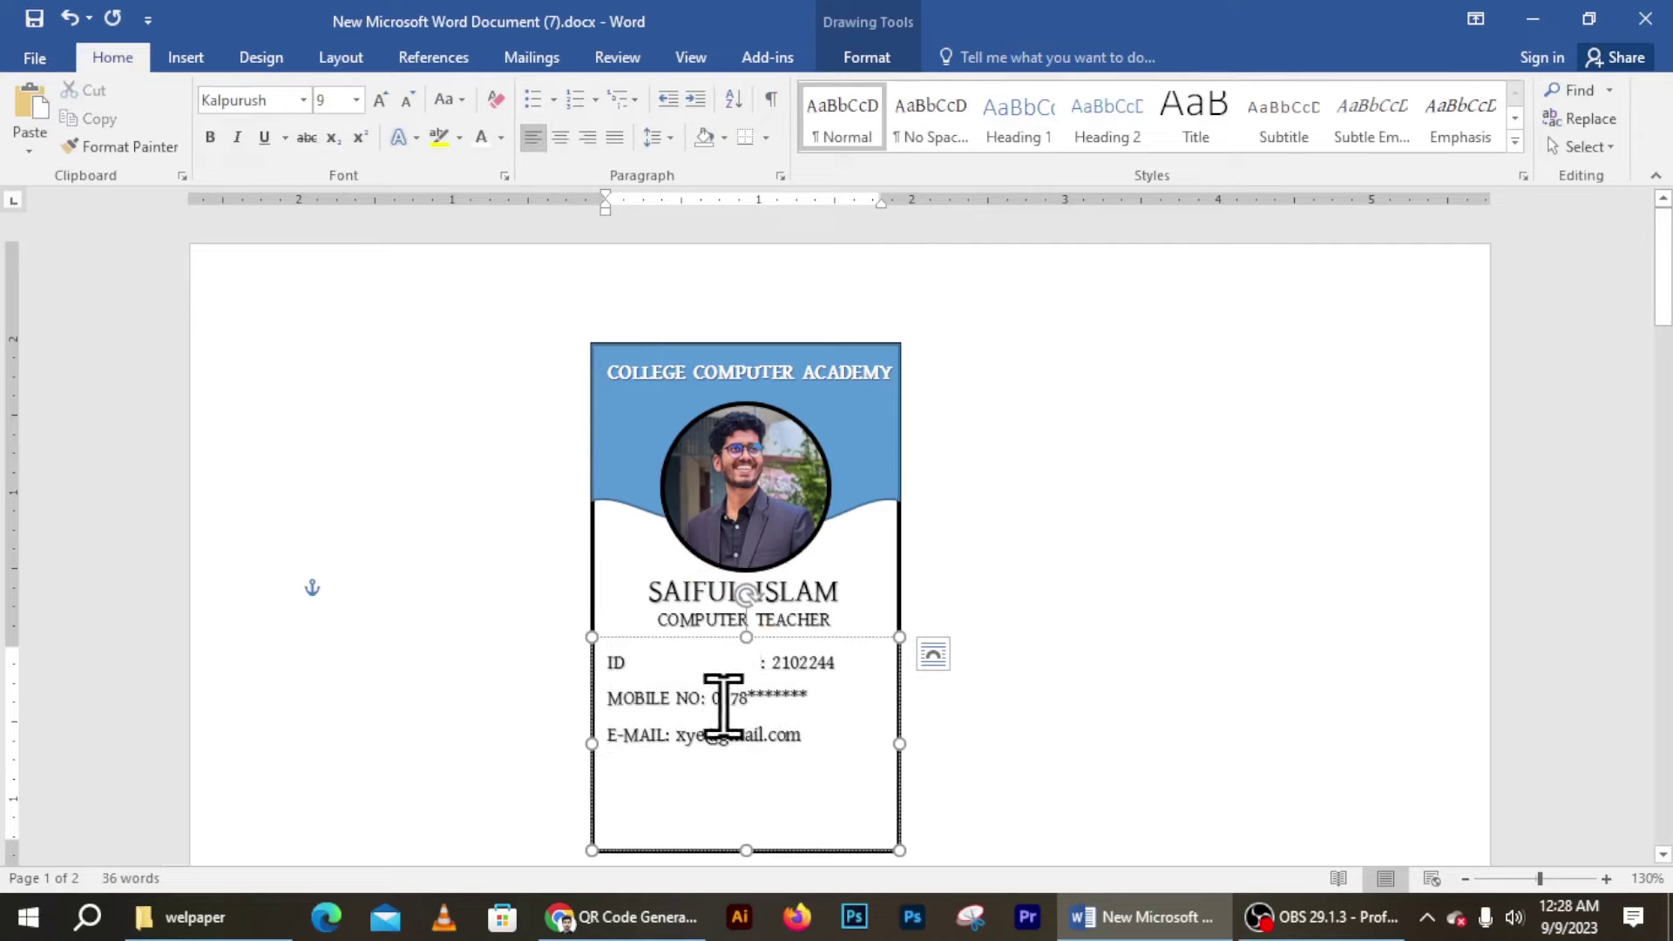
key(BackSpace)
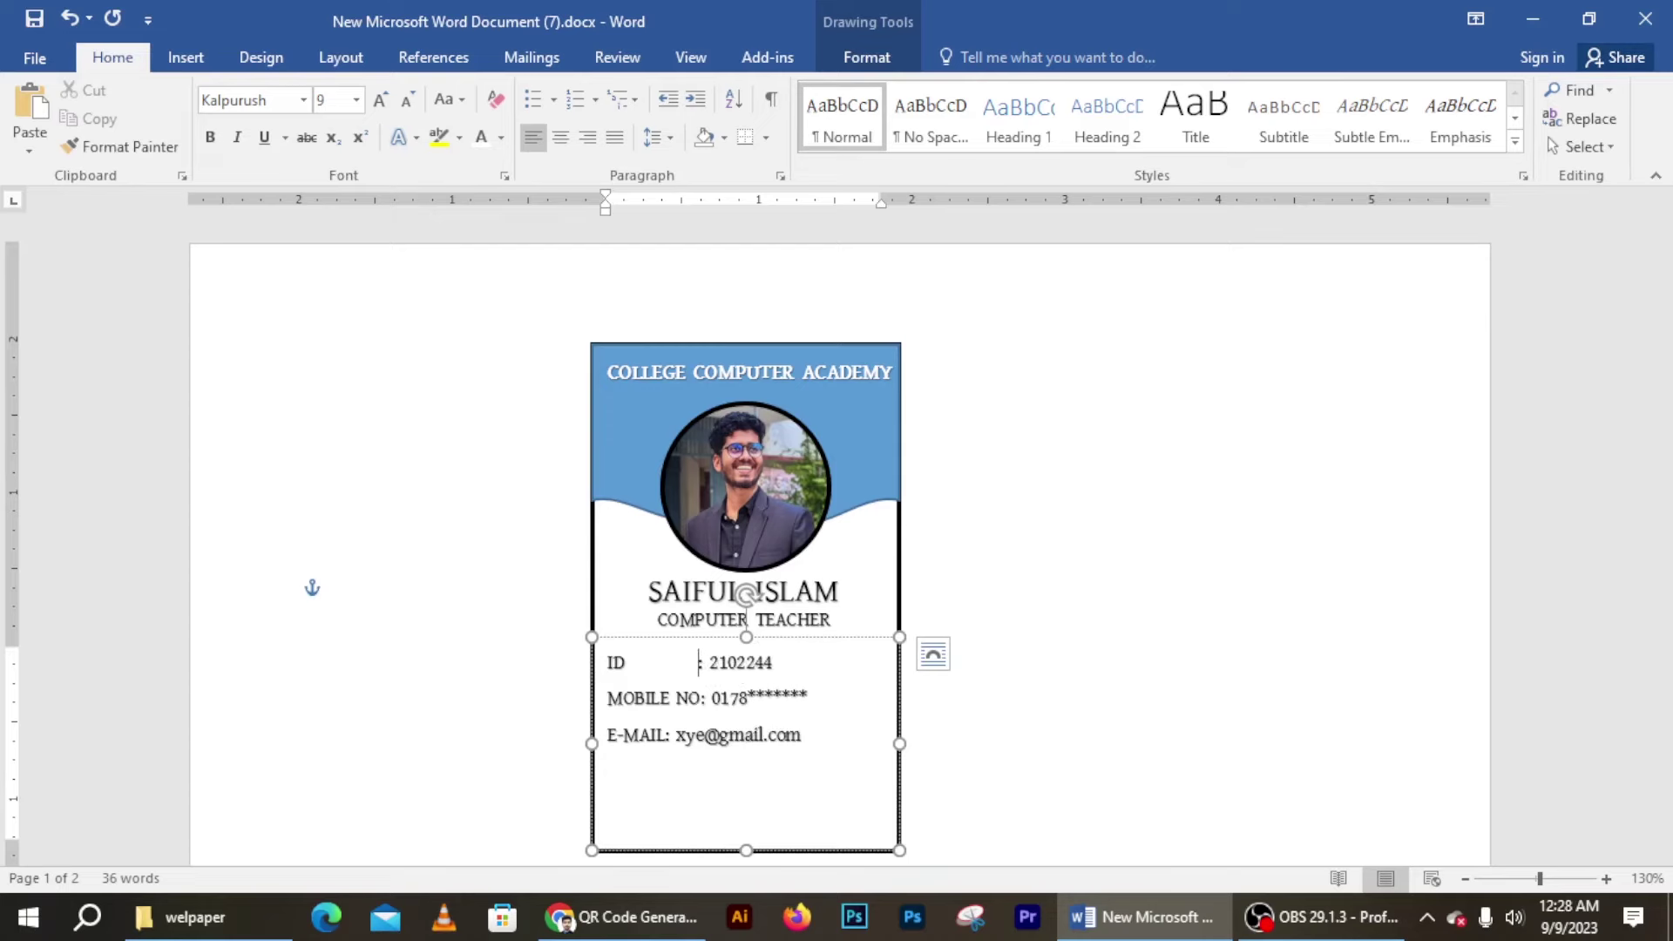
click(703, 698)
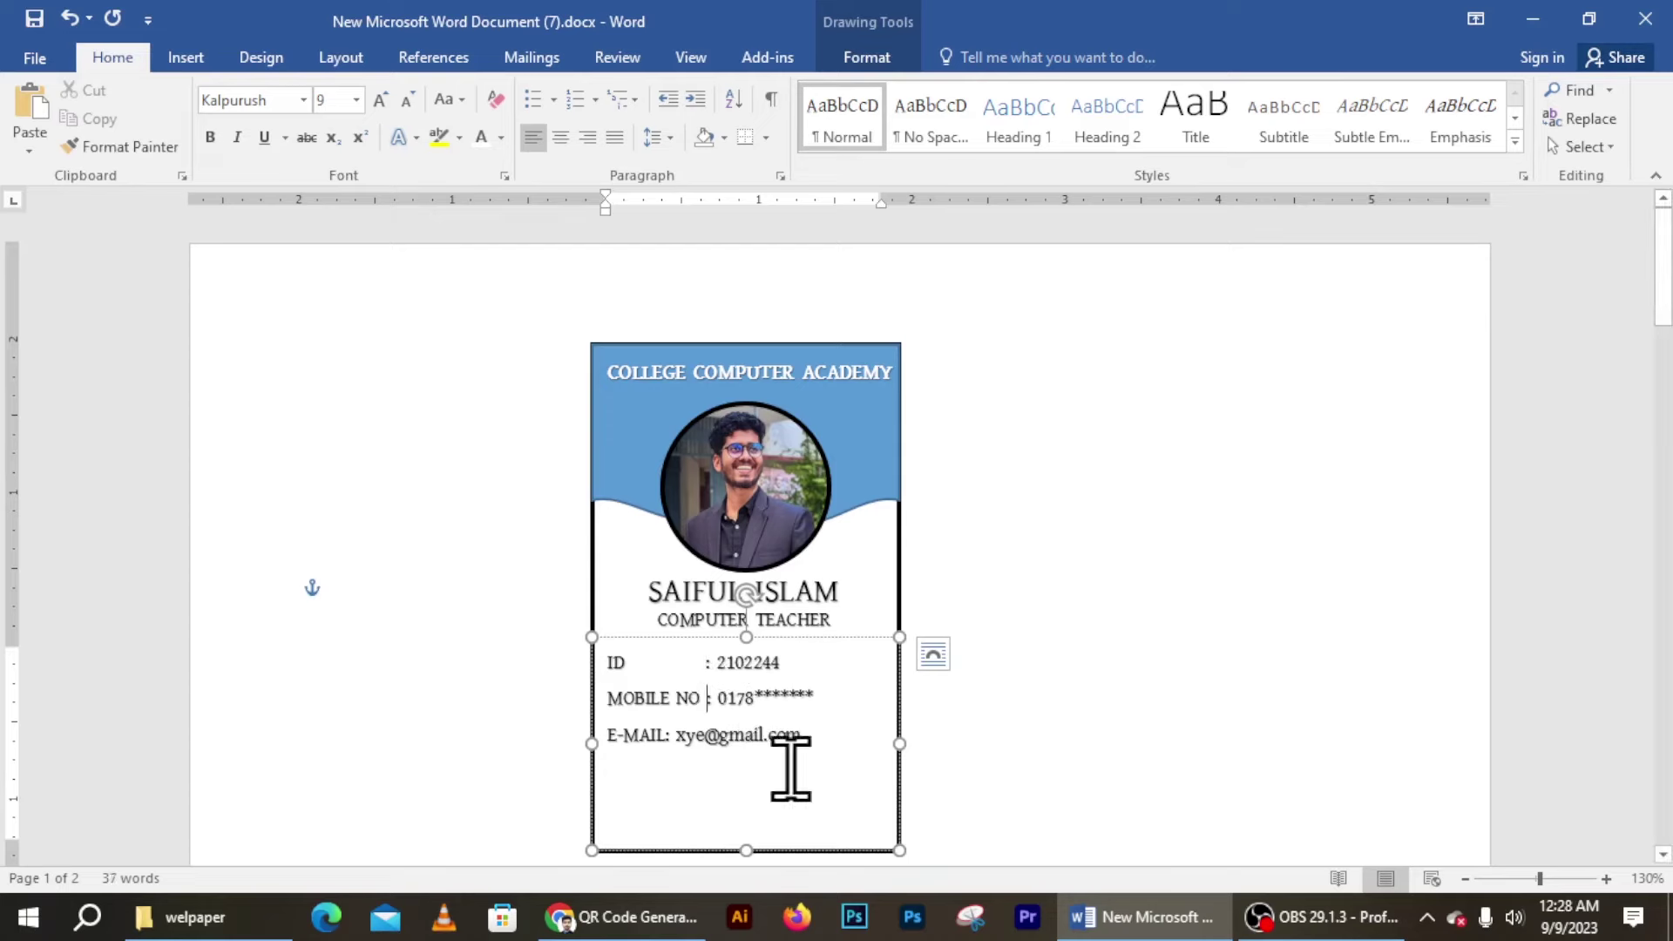
click(666, 736)
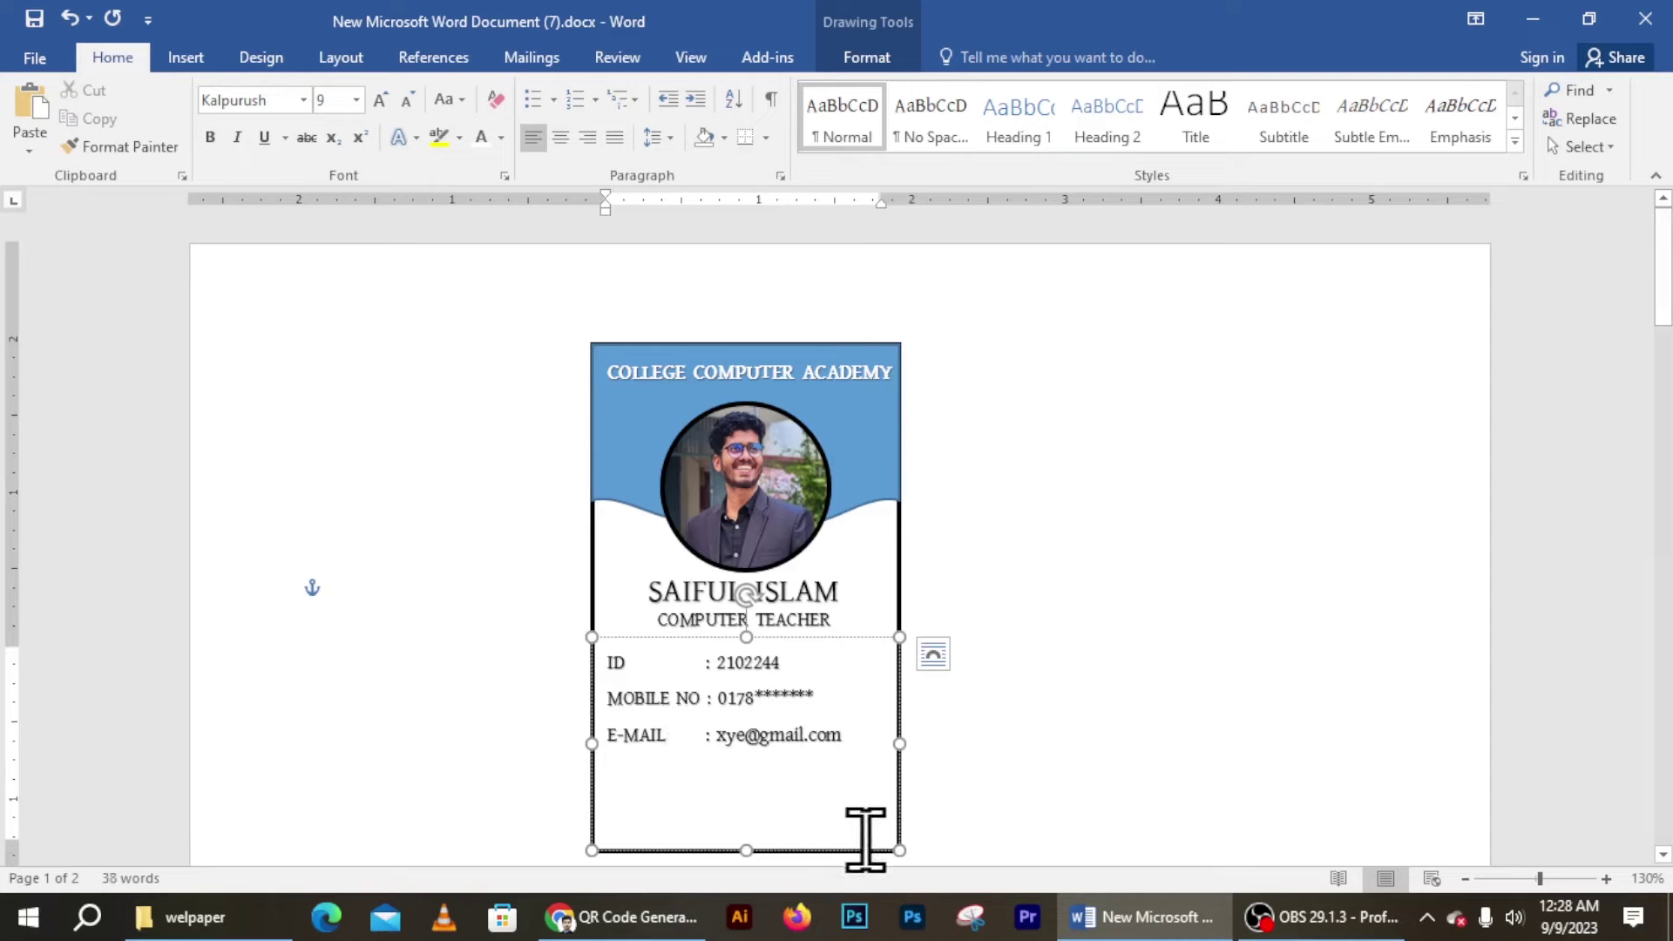
Add a DOB line with the birth date and move the details box up slightly
key(Return)
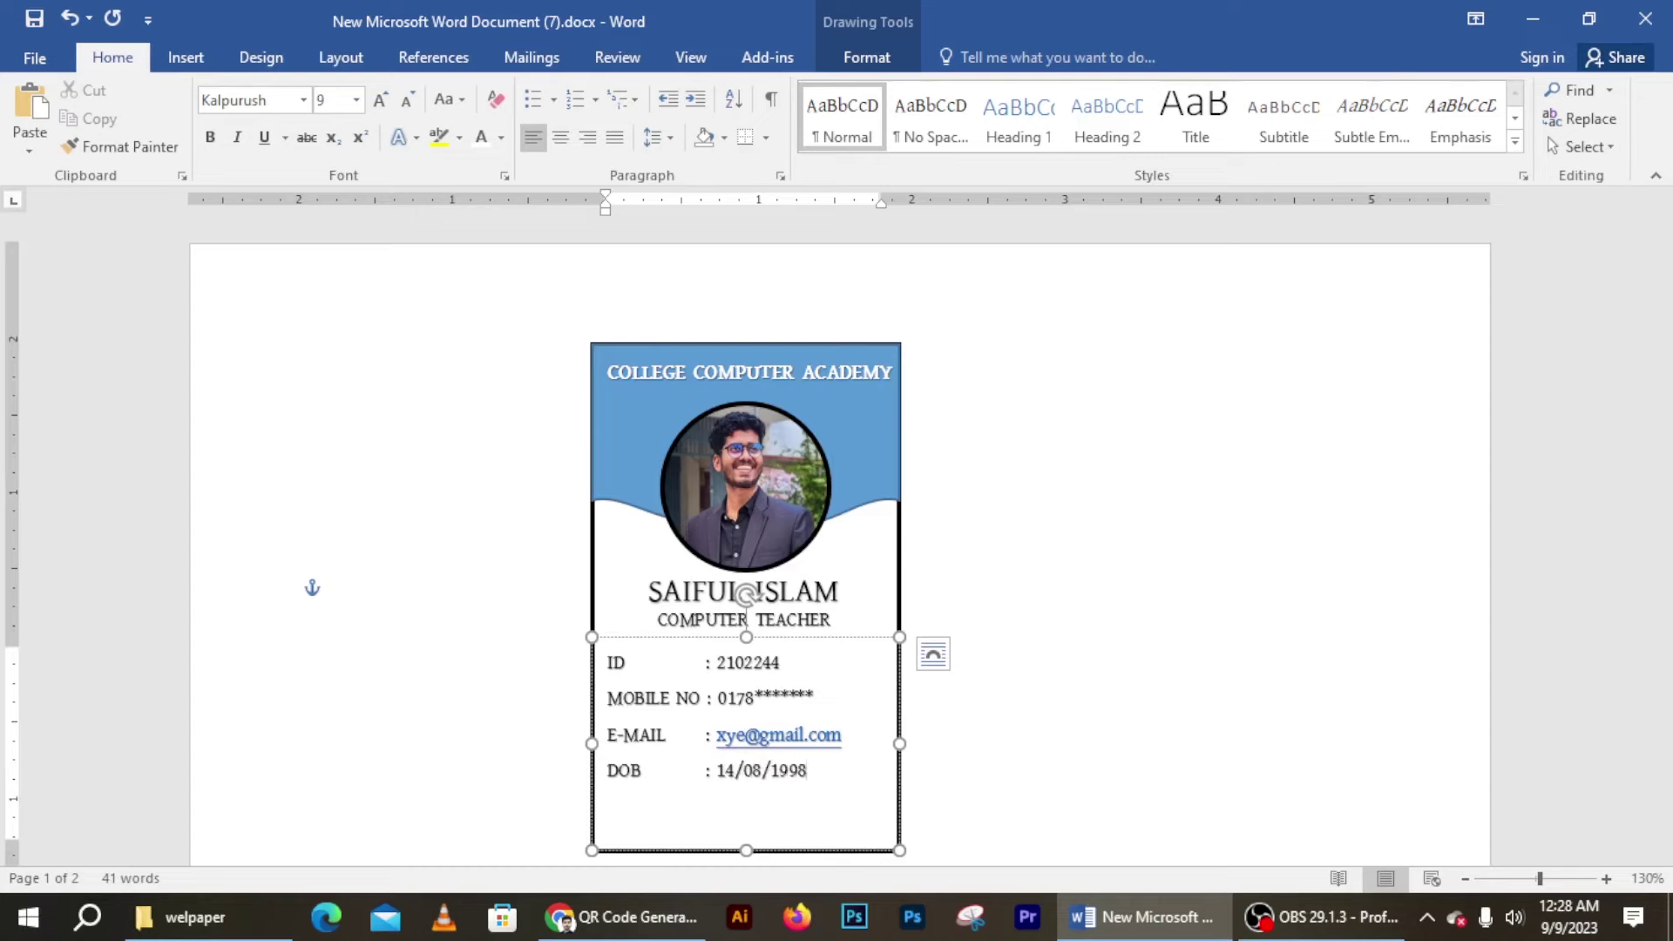
click(807, 638)
drag(807, 638, 807, 634)
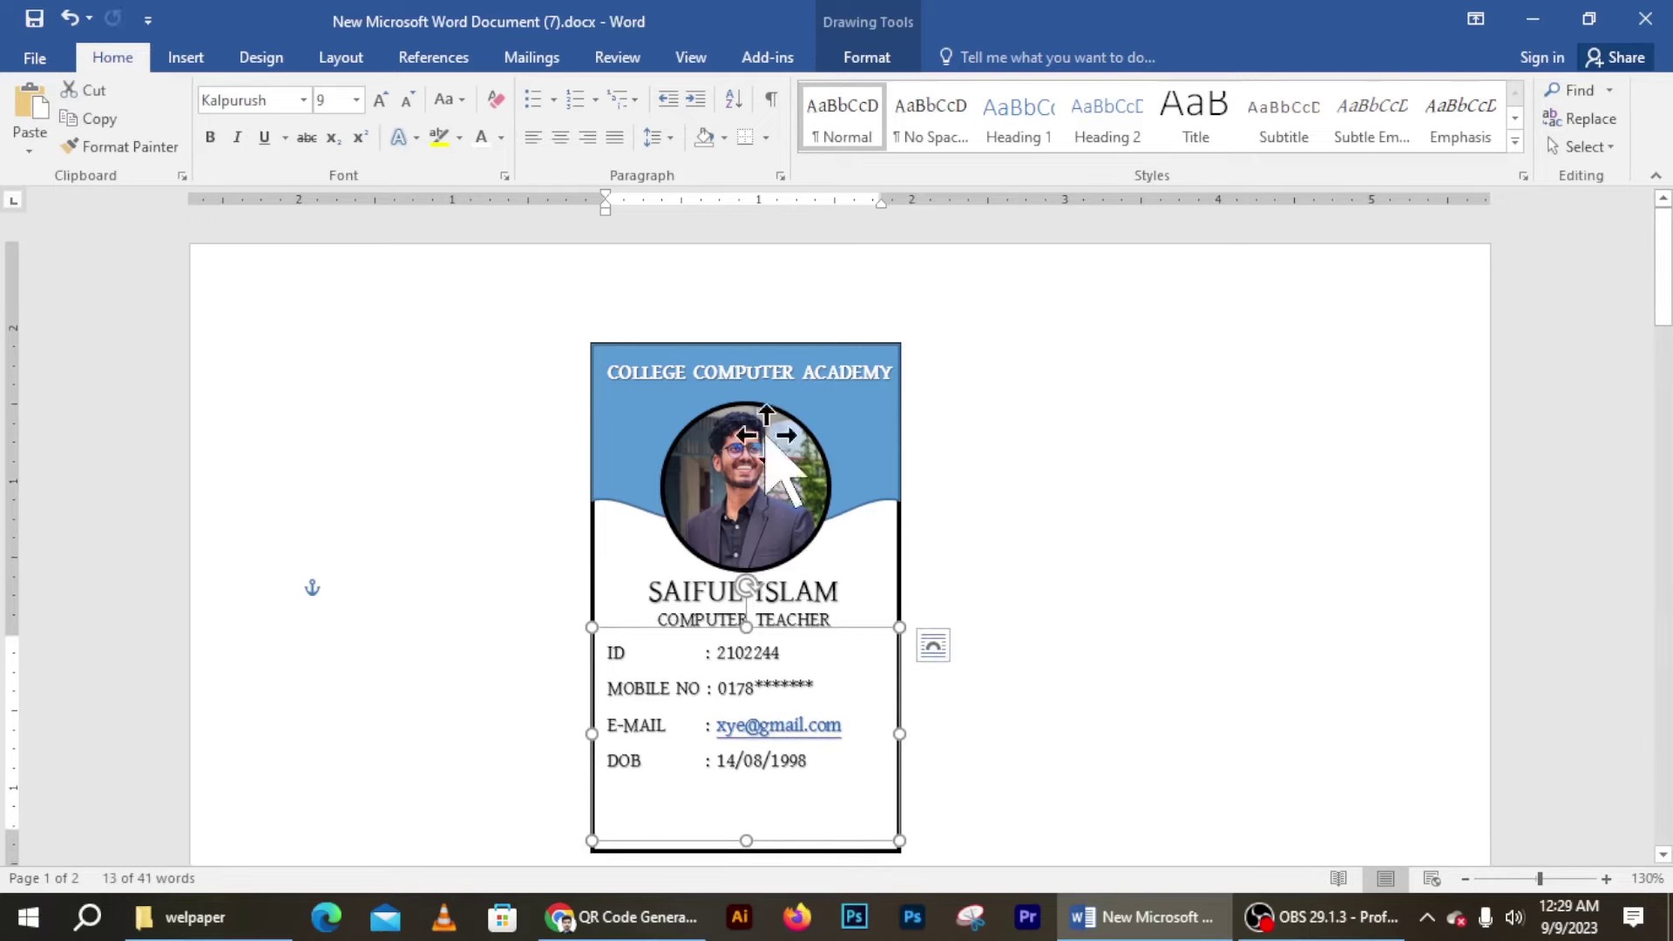
click(1076, 586)
scroll(907, 703, down, 5)
scroll(907, 702, up, 5)
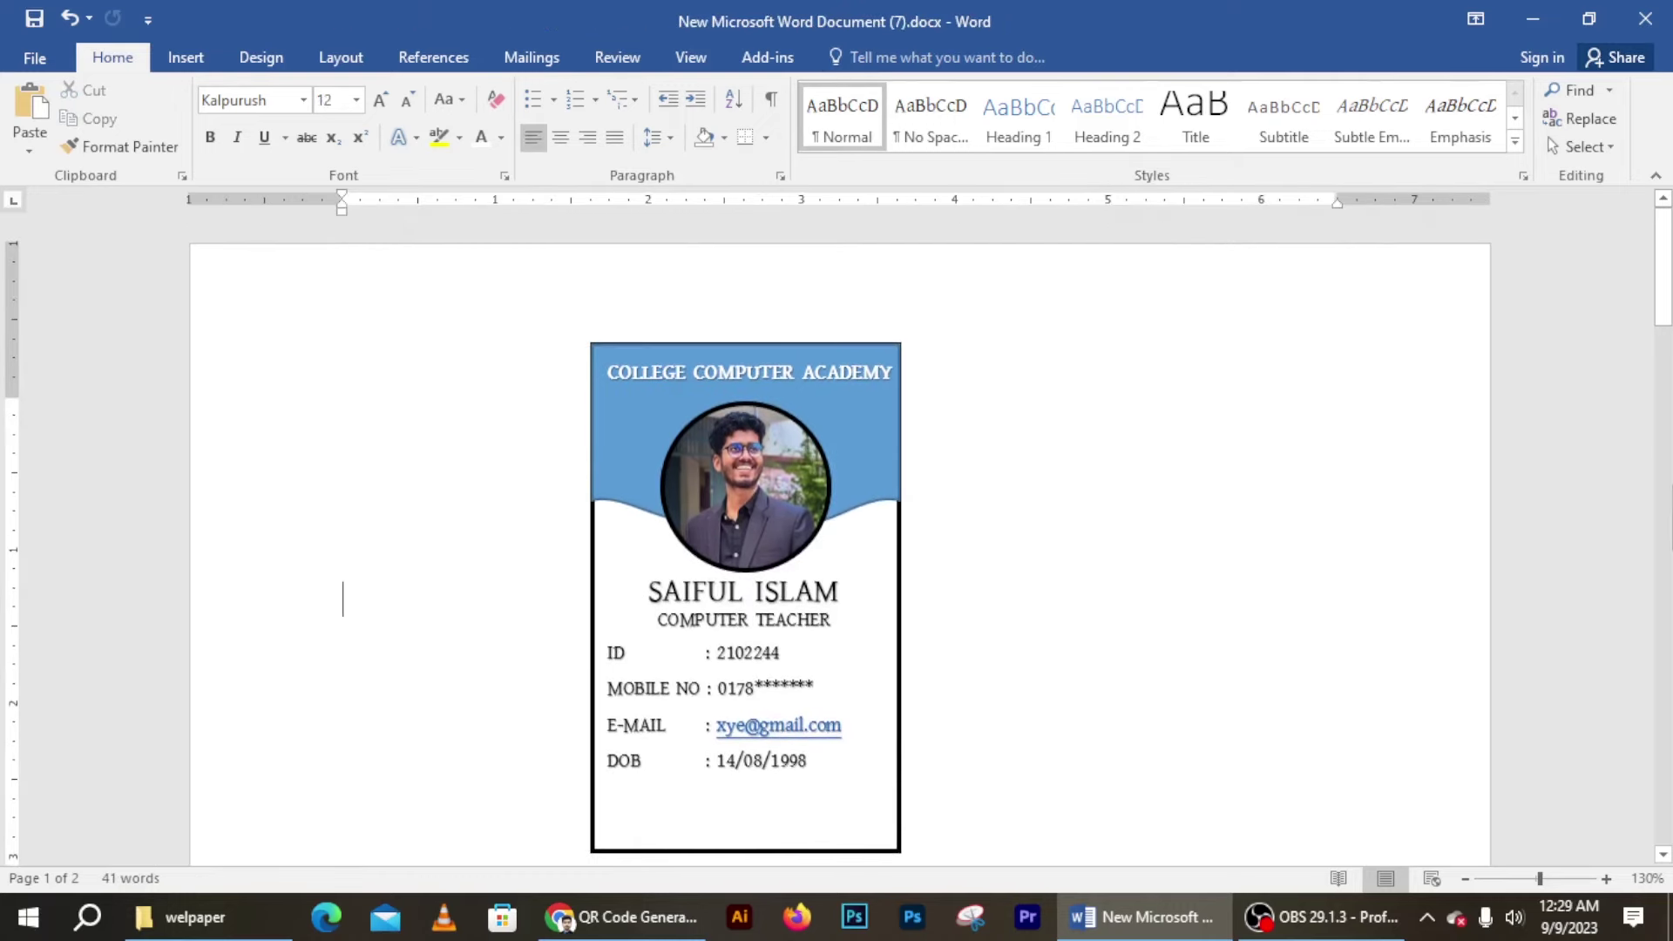
drag(1665, 361, 1661, 384)
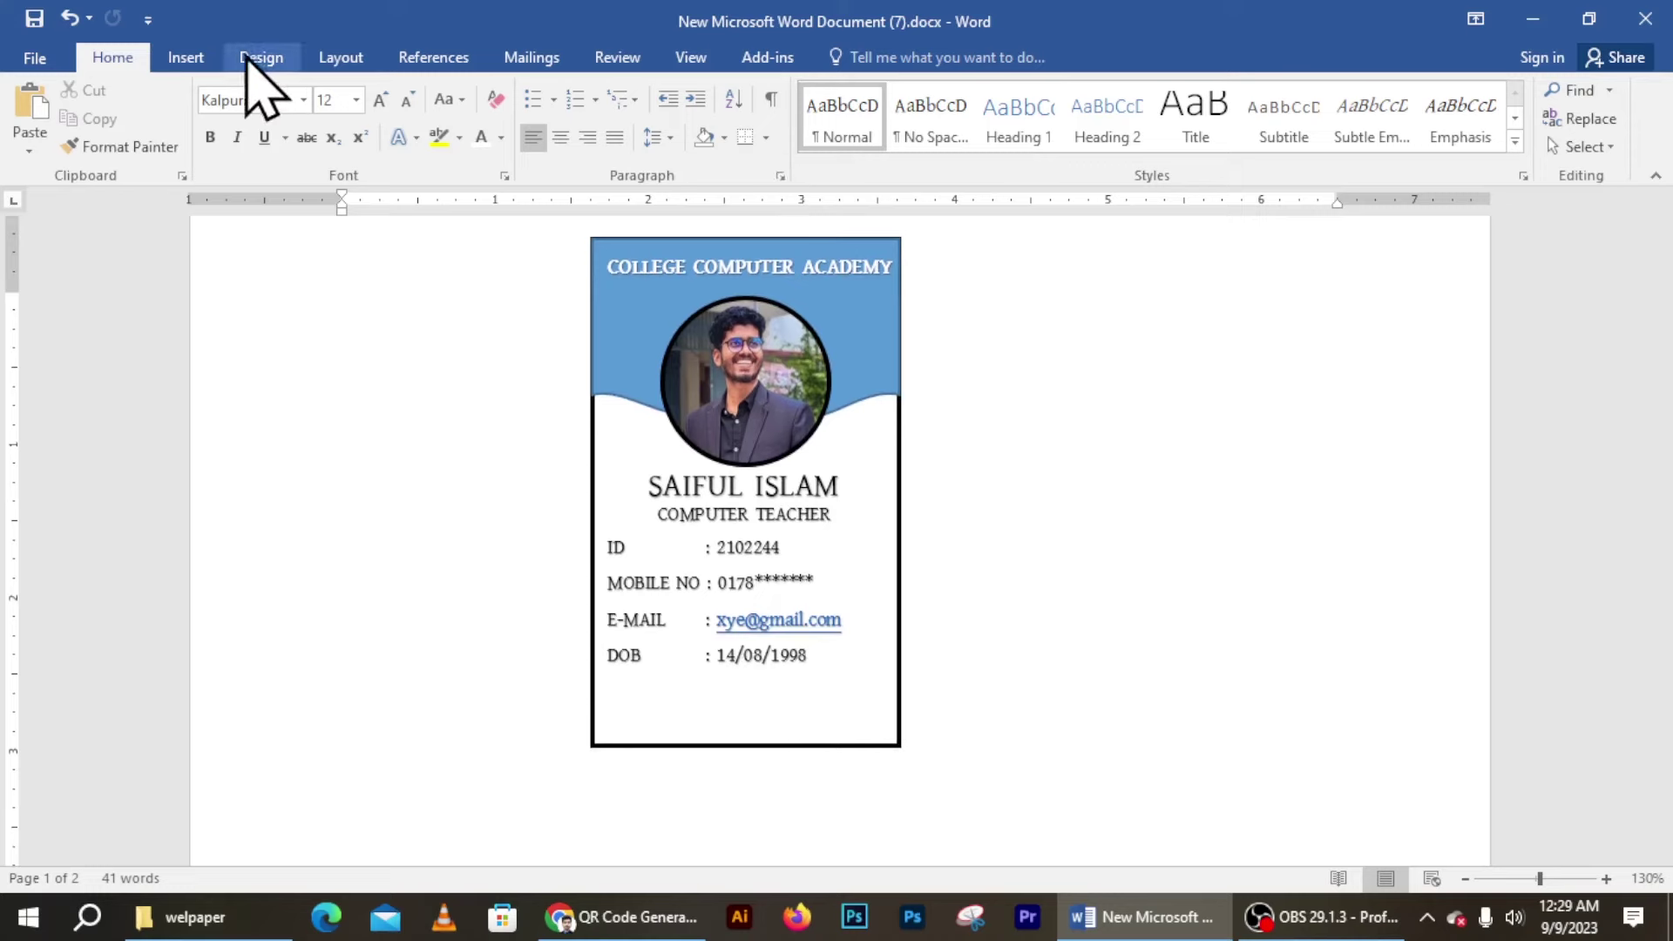
Draw a Flowchart Delay shape beside the card
click(207, 59)
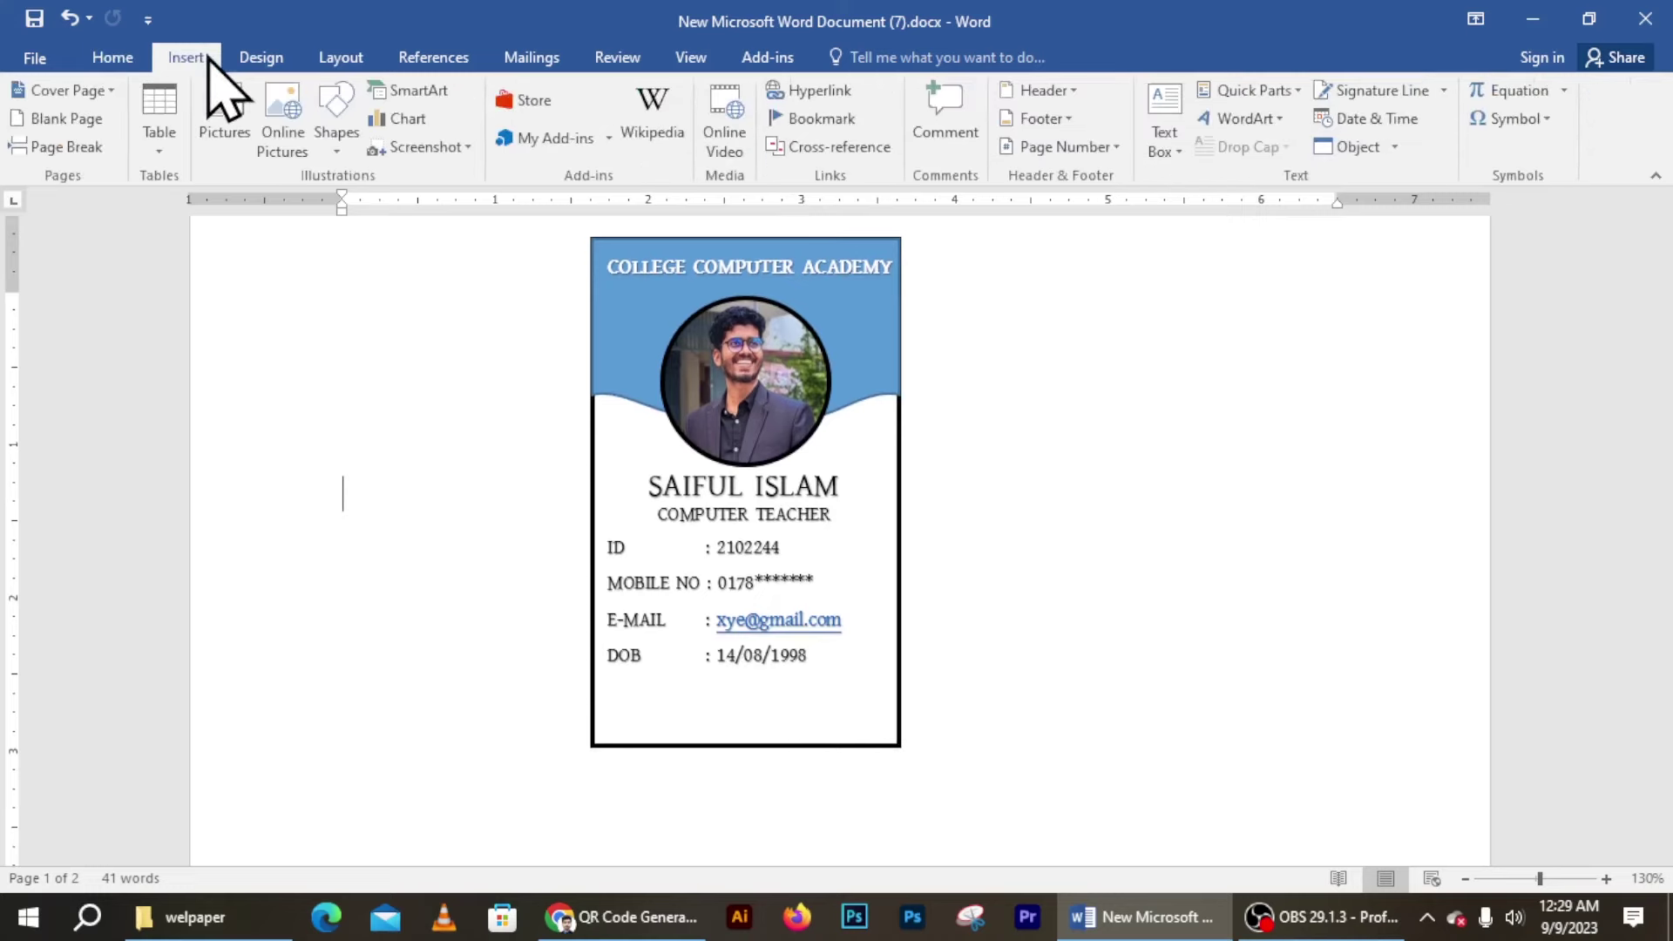
click(340, 146)
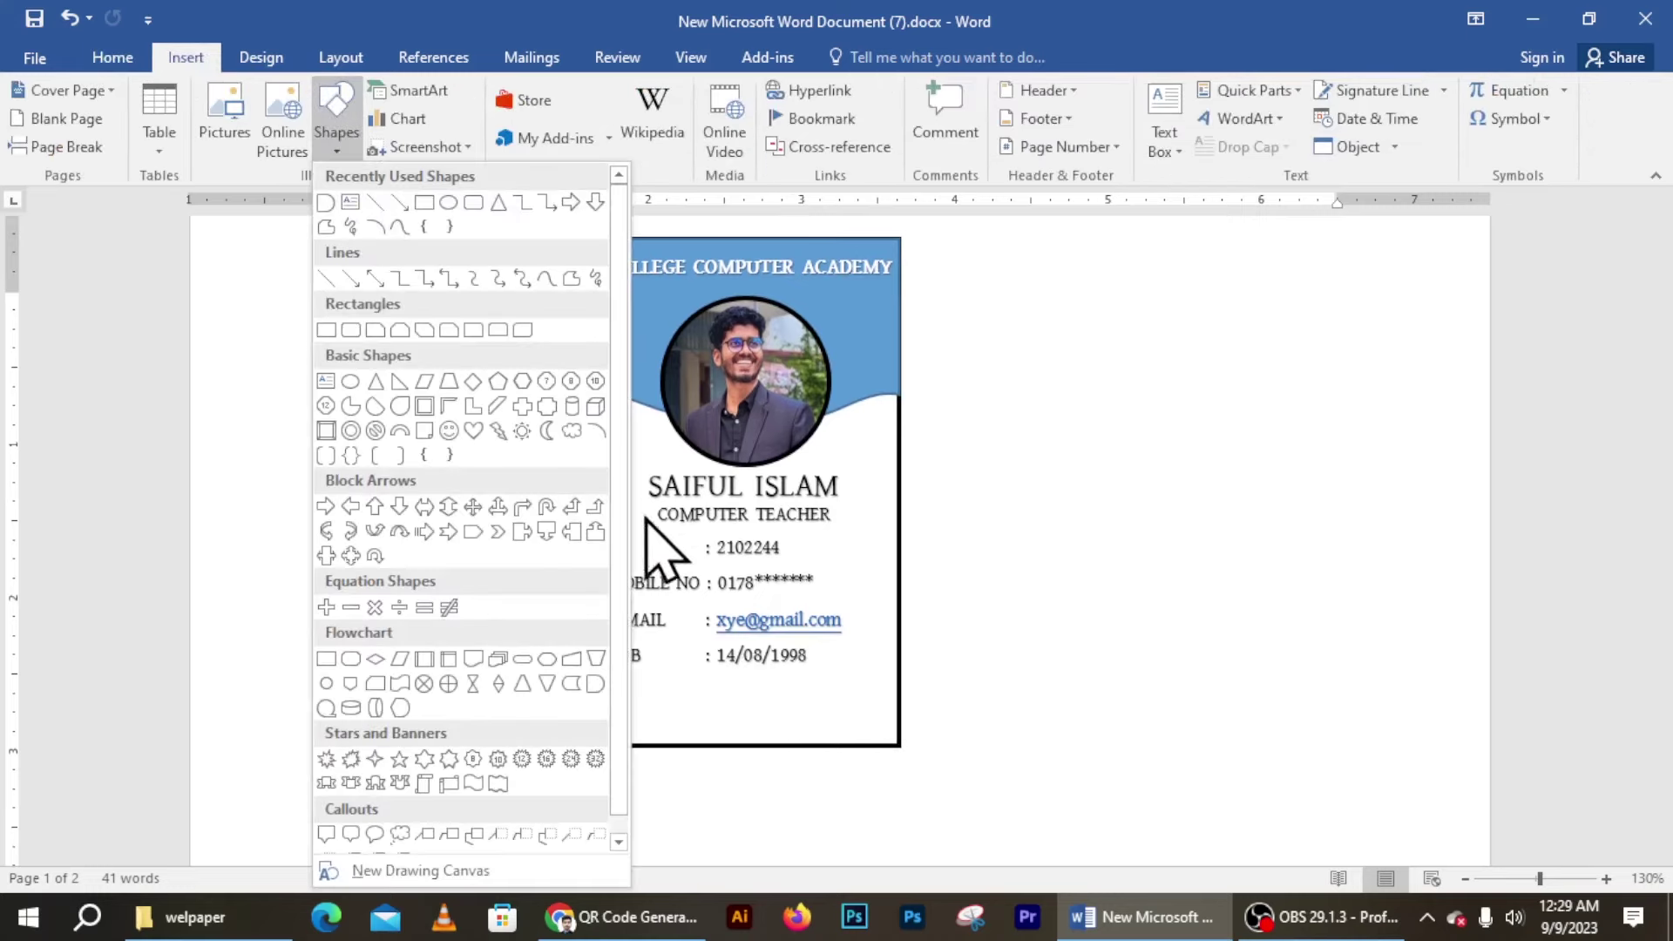
click(596, 685)
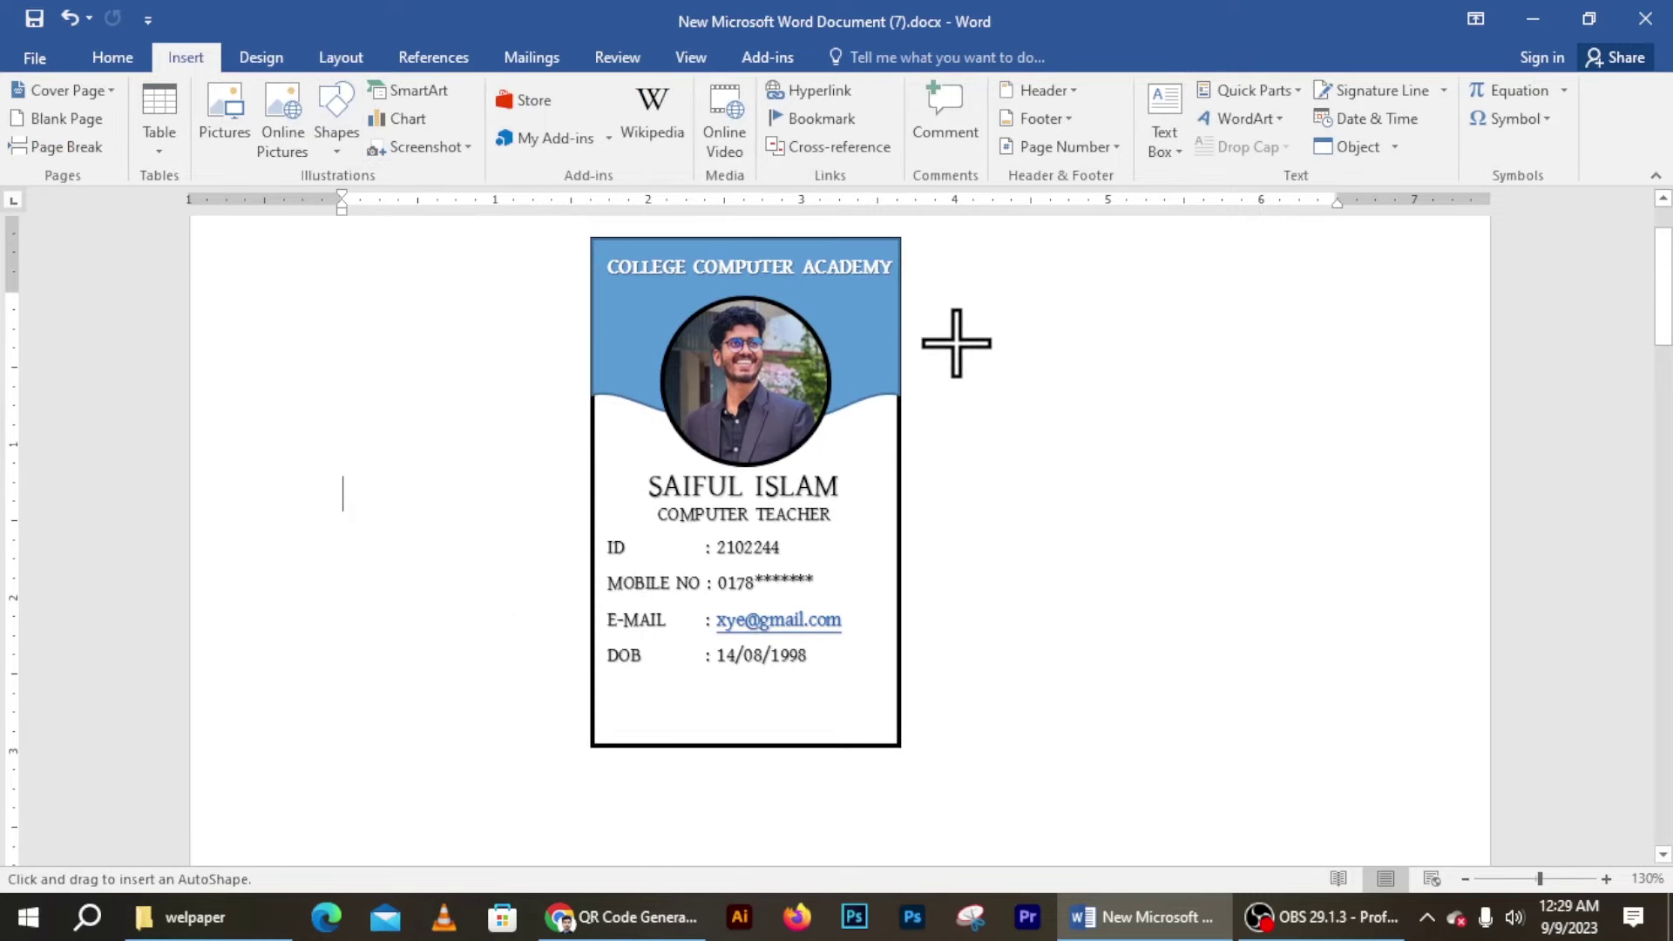
drag(957, 342, 1024, 591)
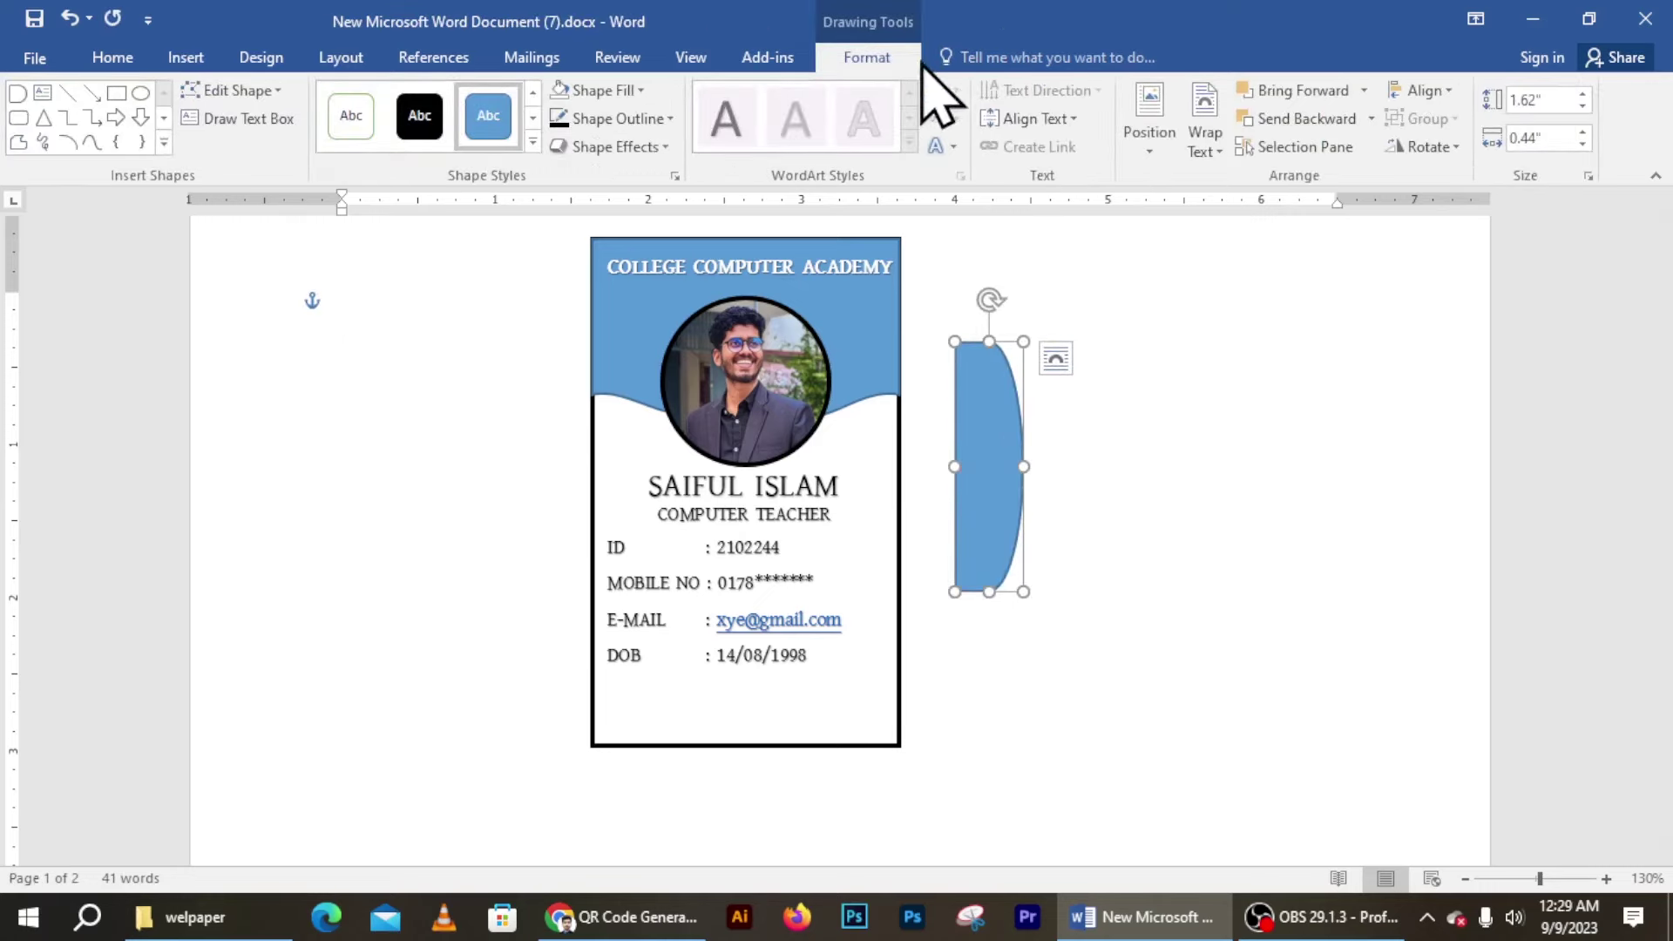
Rotate the shape left 90° and fit it as a 0.34" × 1.98" band along the card bottom
click(1426, 148)
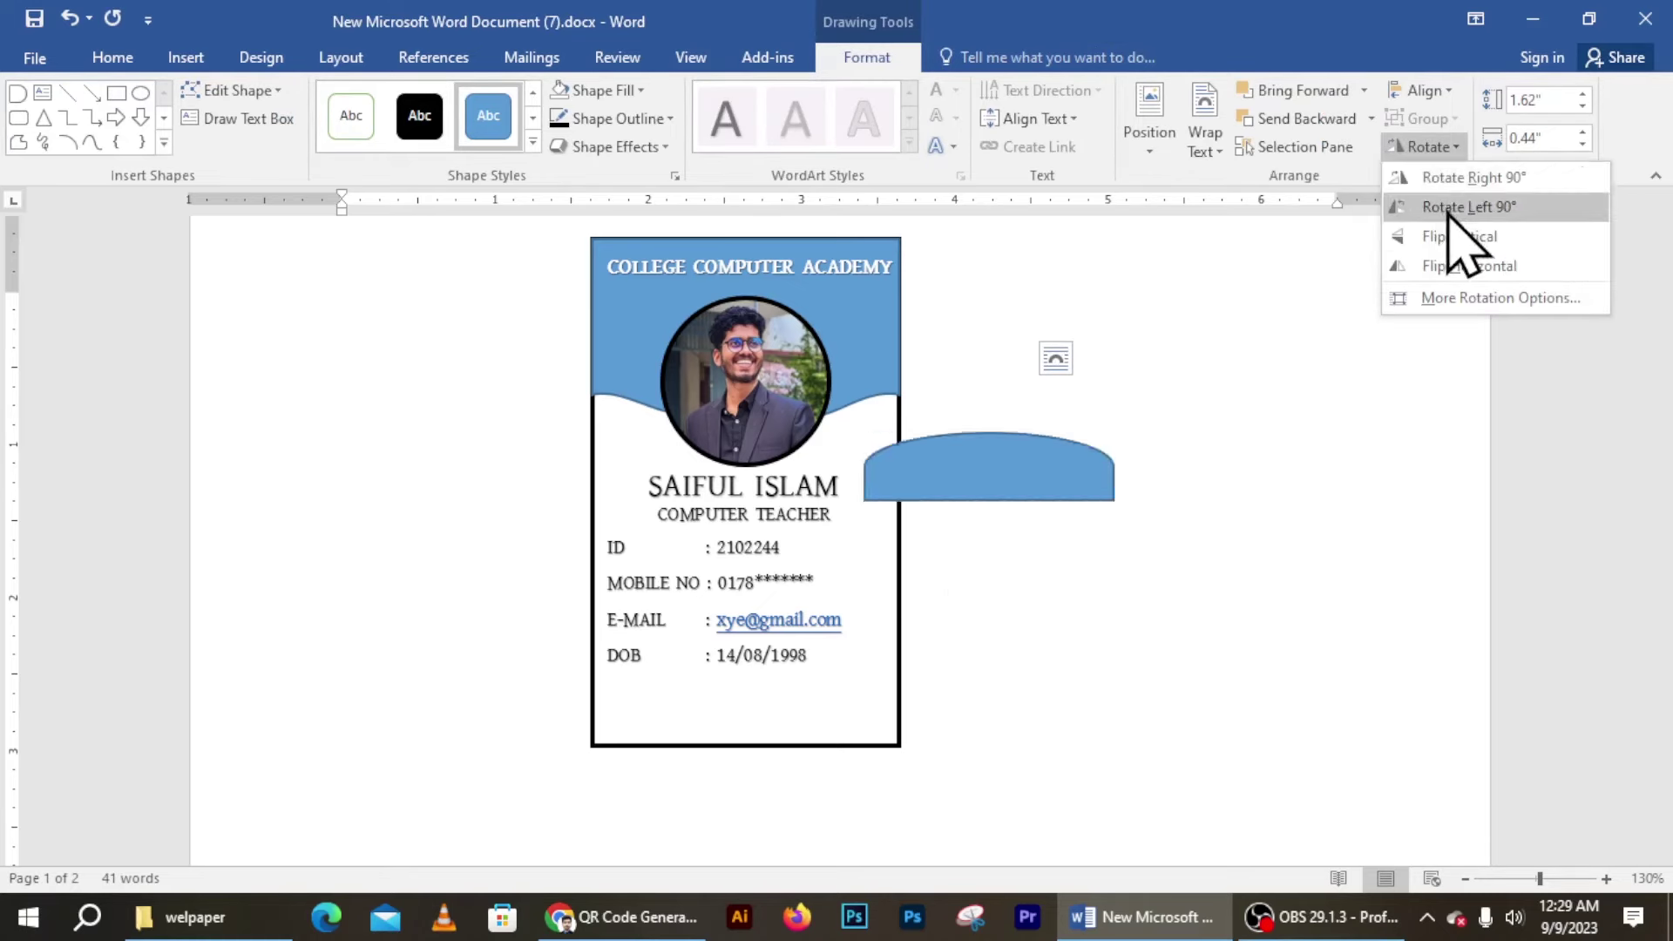
click(1338, 318)
mouse_move(1026, 468)
mouse_down()
mouse_move(750, 721)
mouse_move(899, 710)
mouse_up()
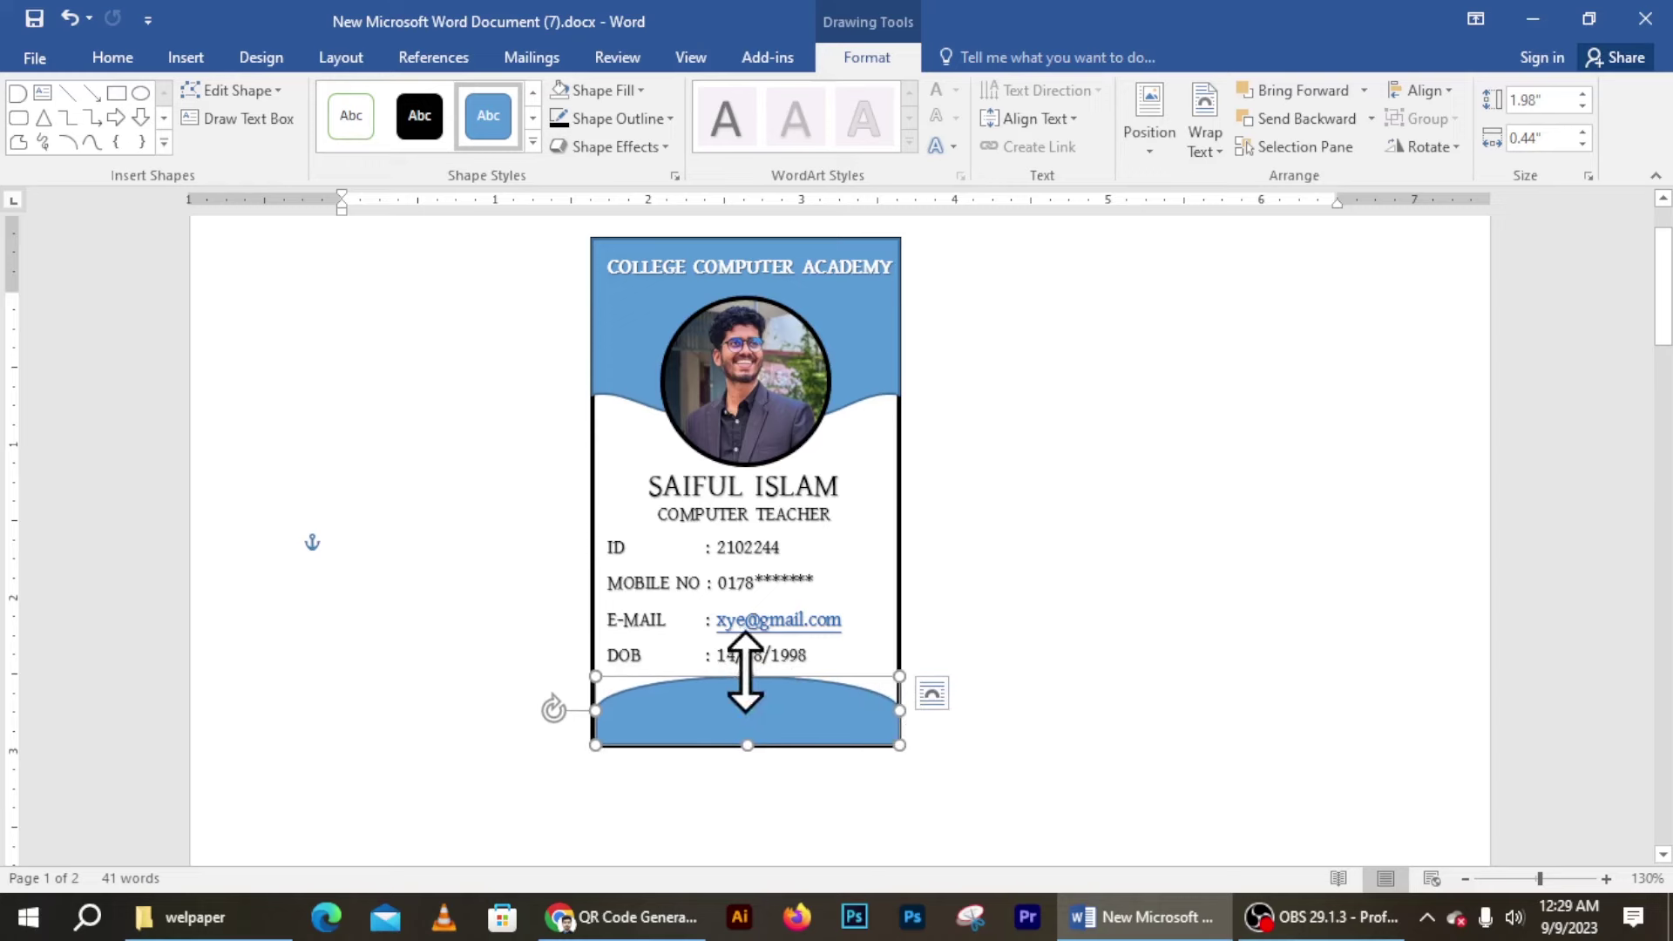
drag(747, 677, 744, 694)
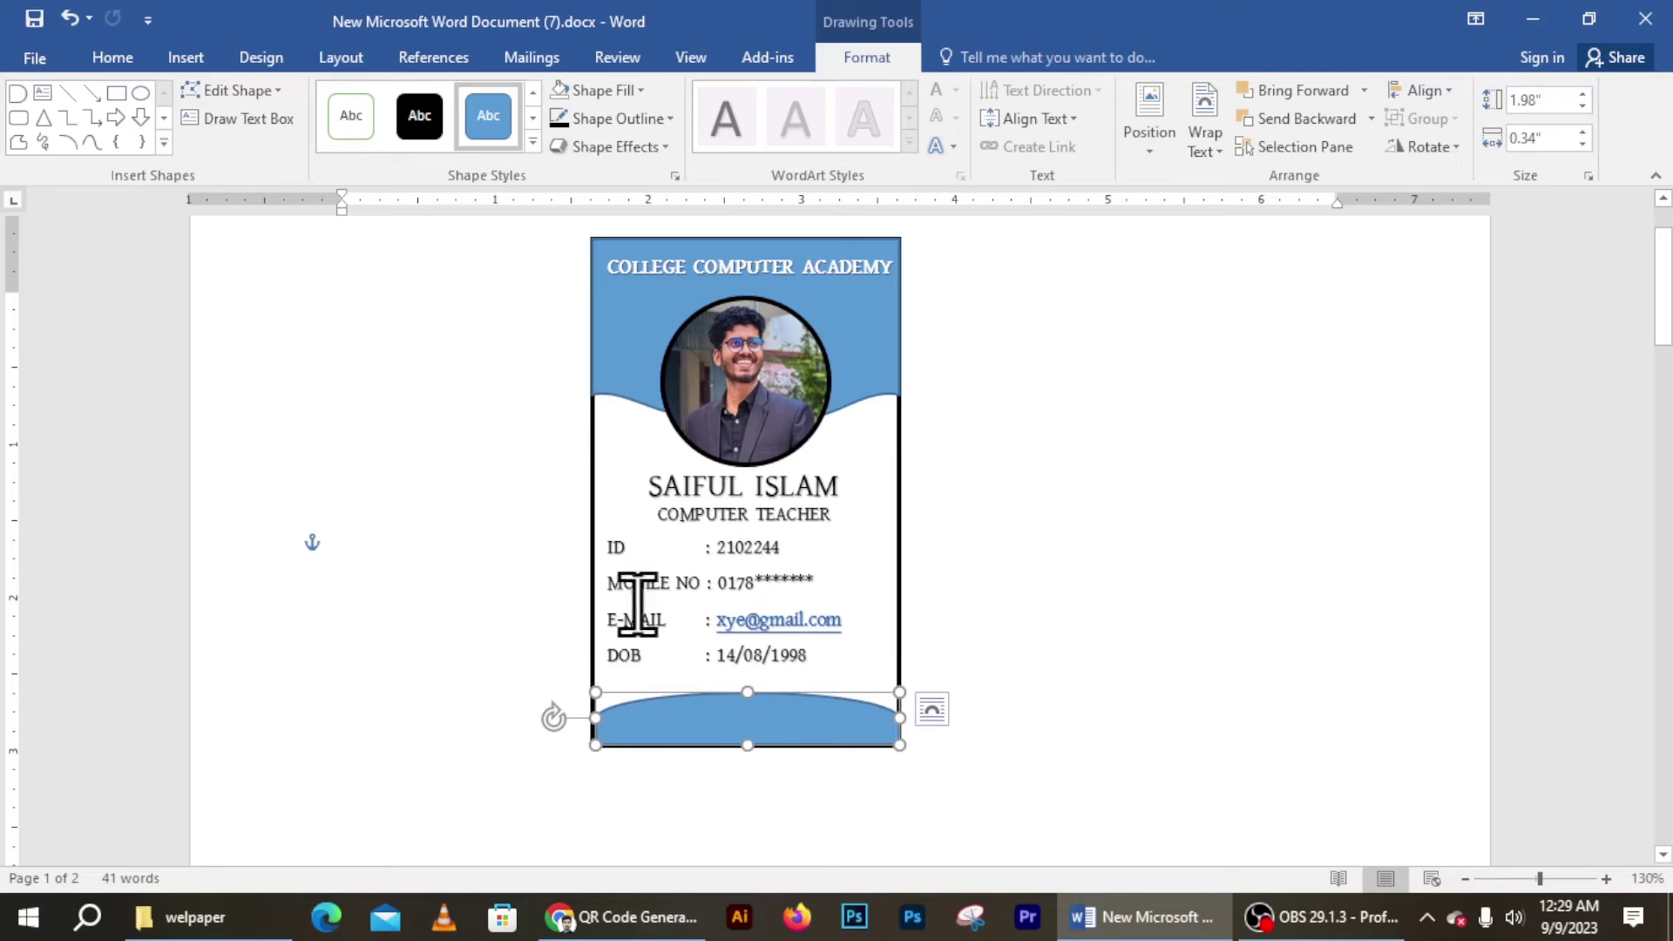
click(1279, 613)
click(790, 719)
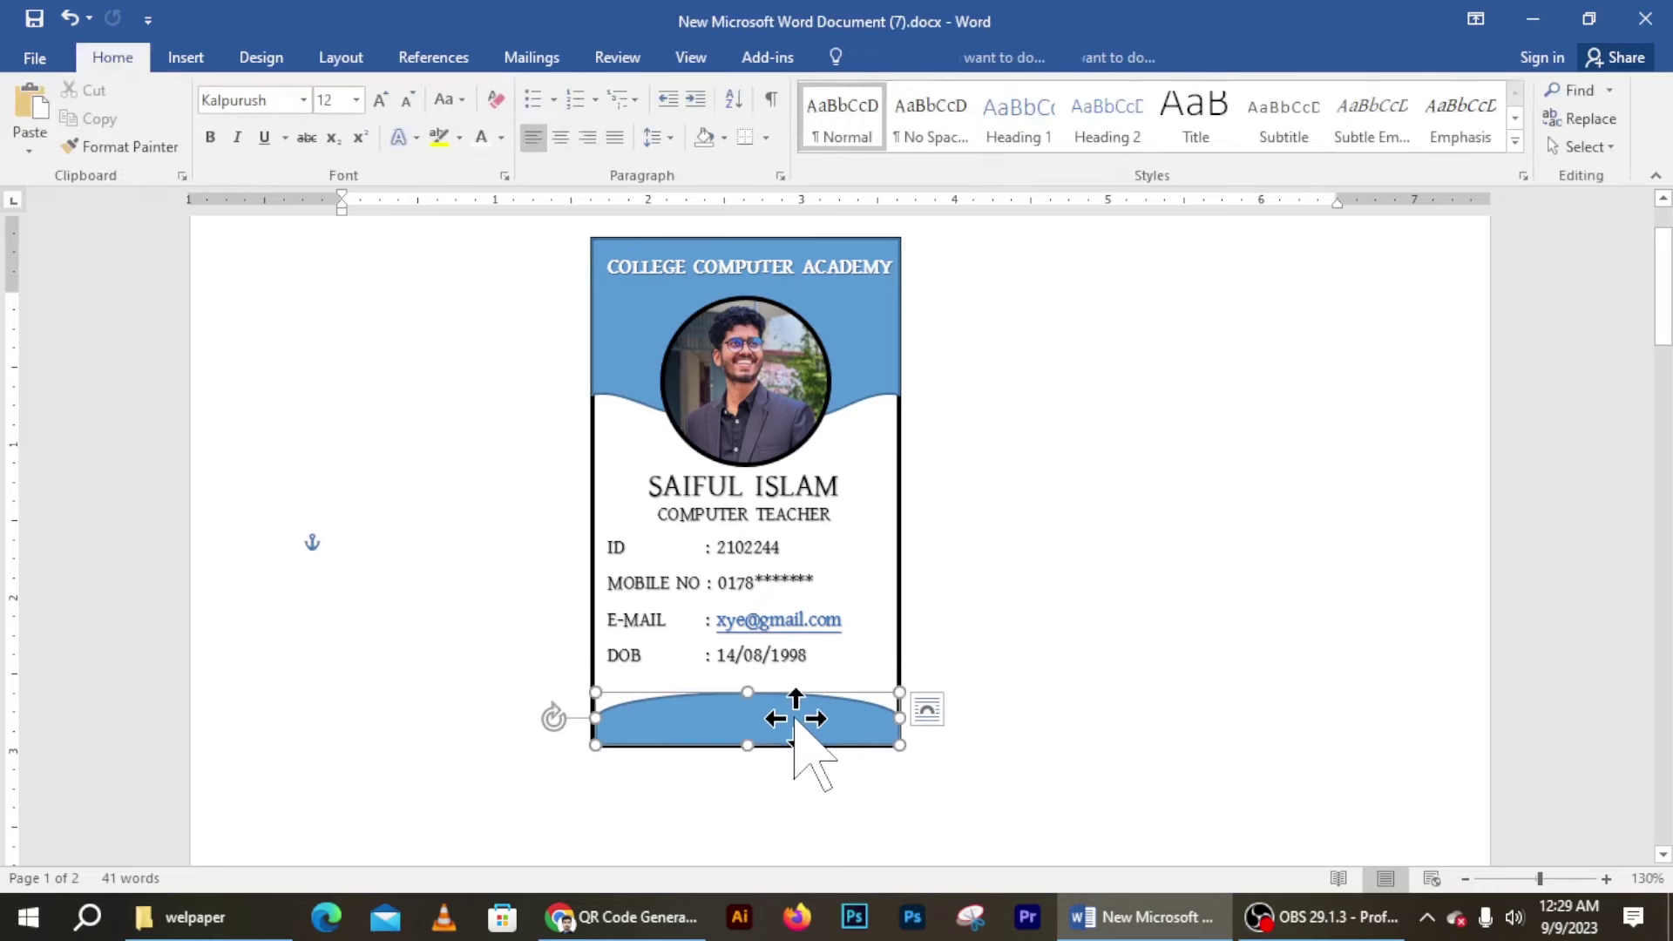
Insert the QR code picture frame.png into the document
click(185, 58)
click(217, 117)
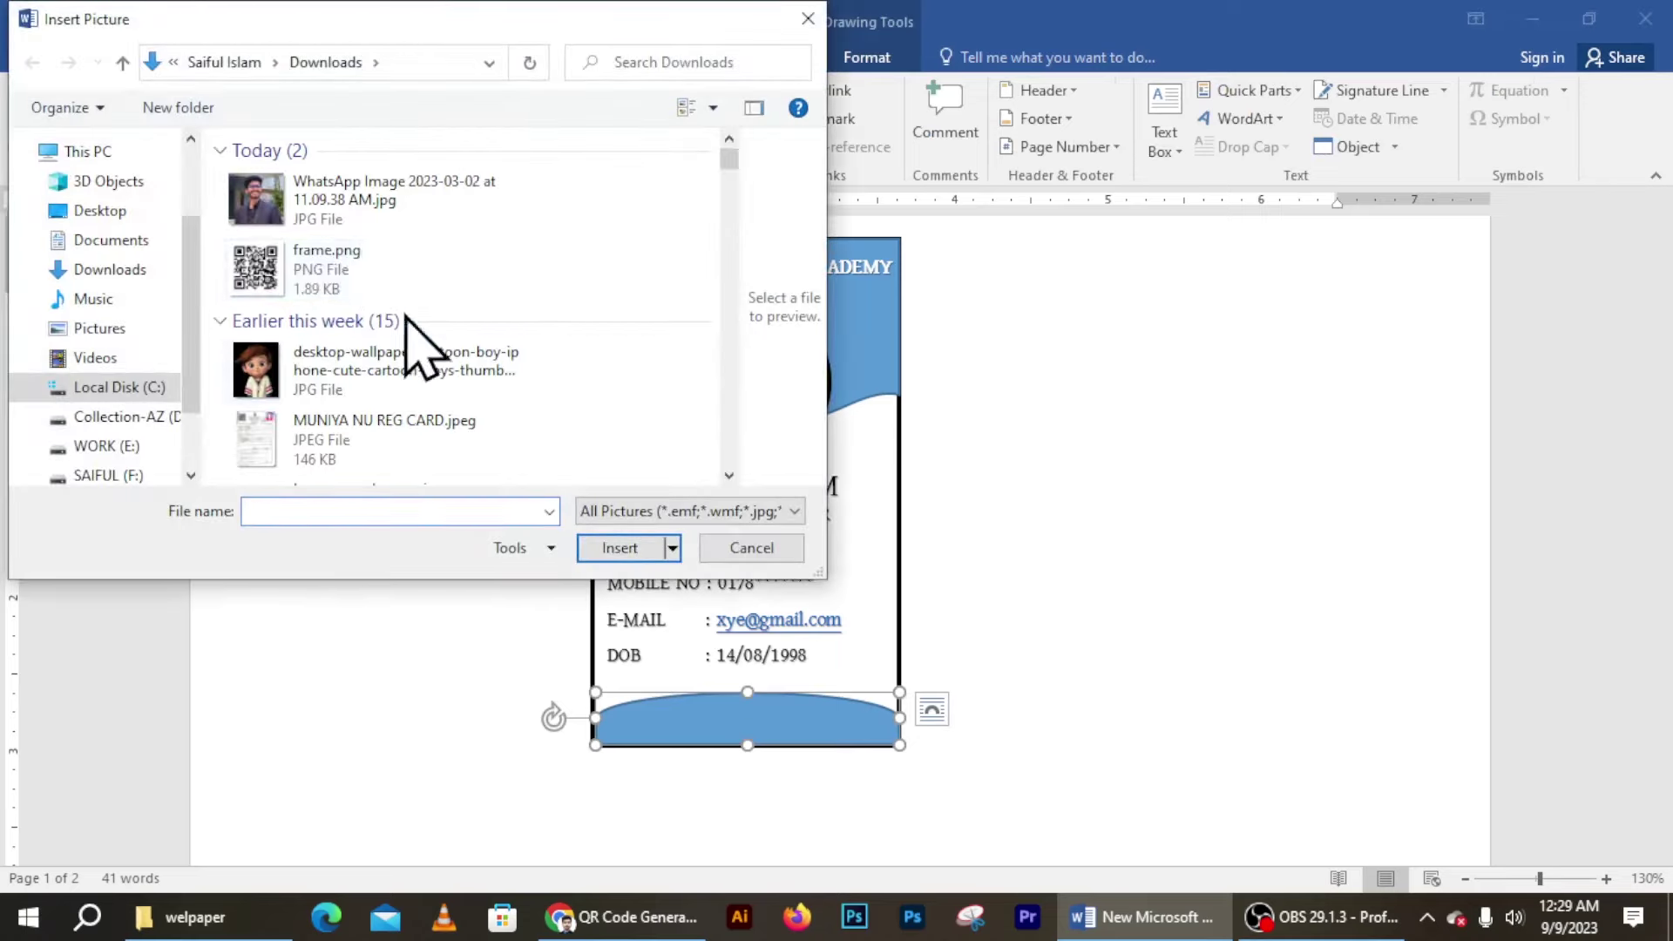
click(341, 253)
click(623, 547)
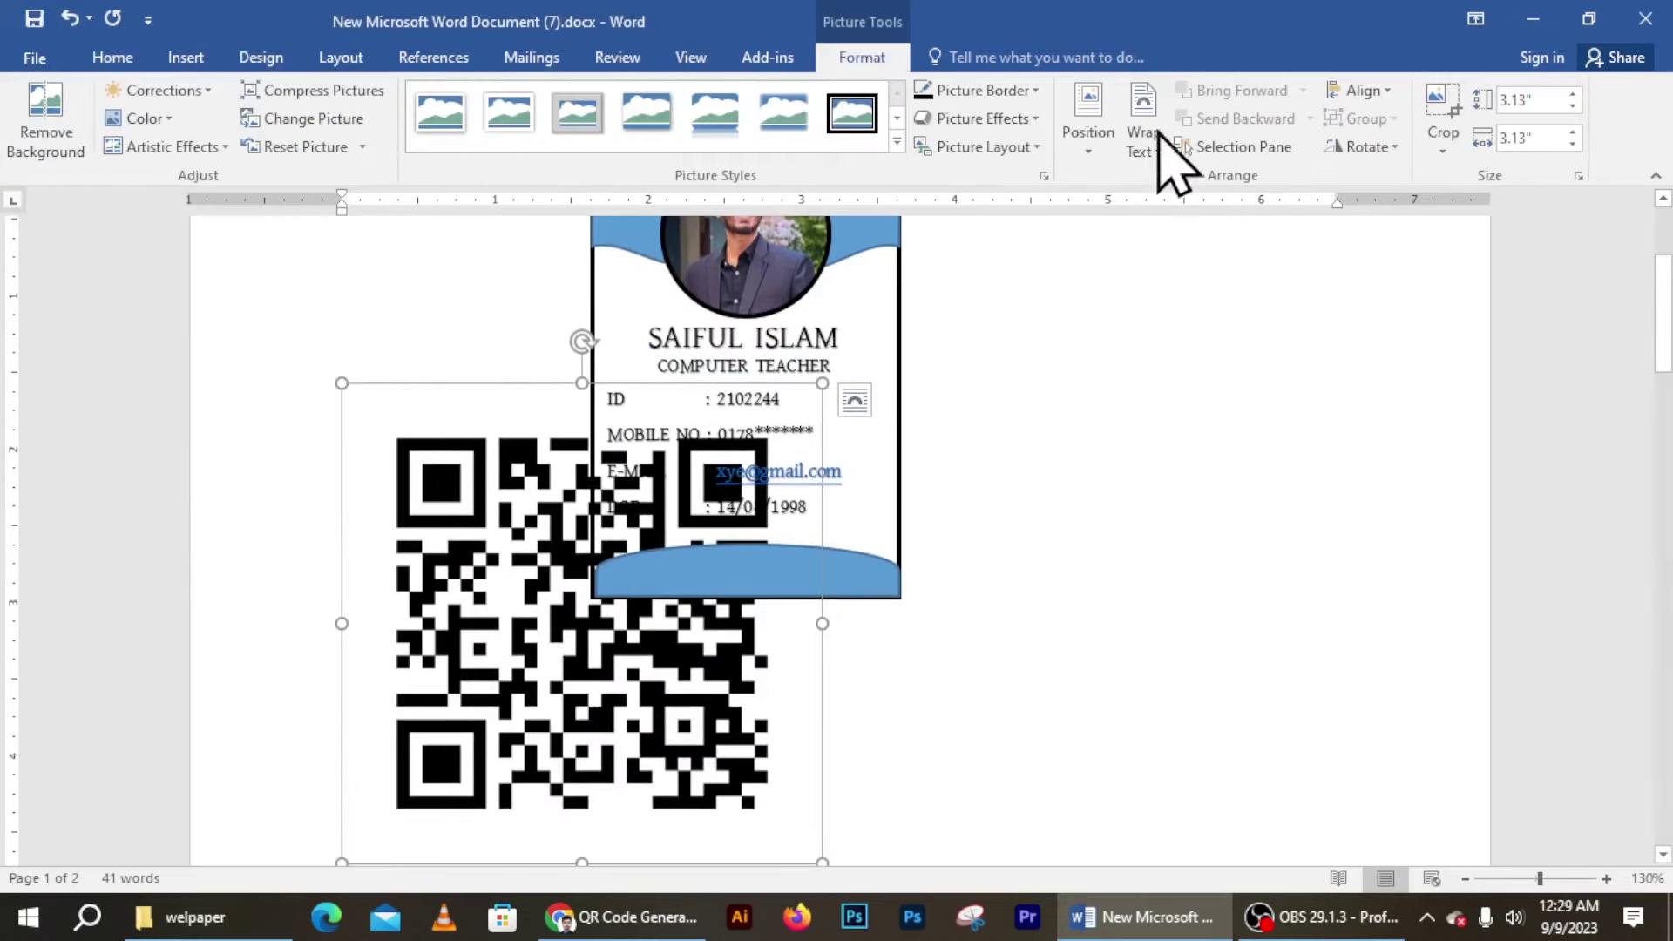
drag(462, 566, 610, 557)
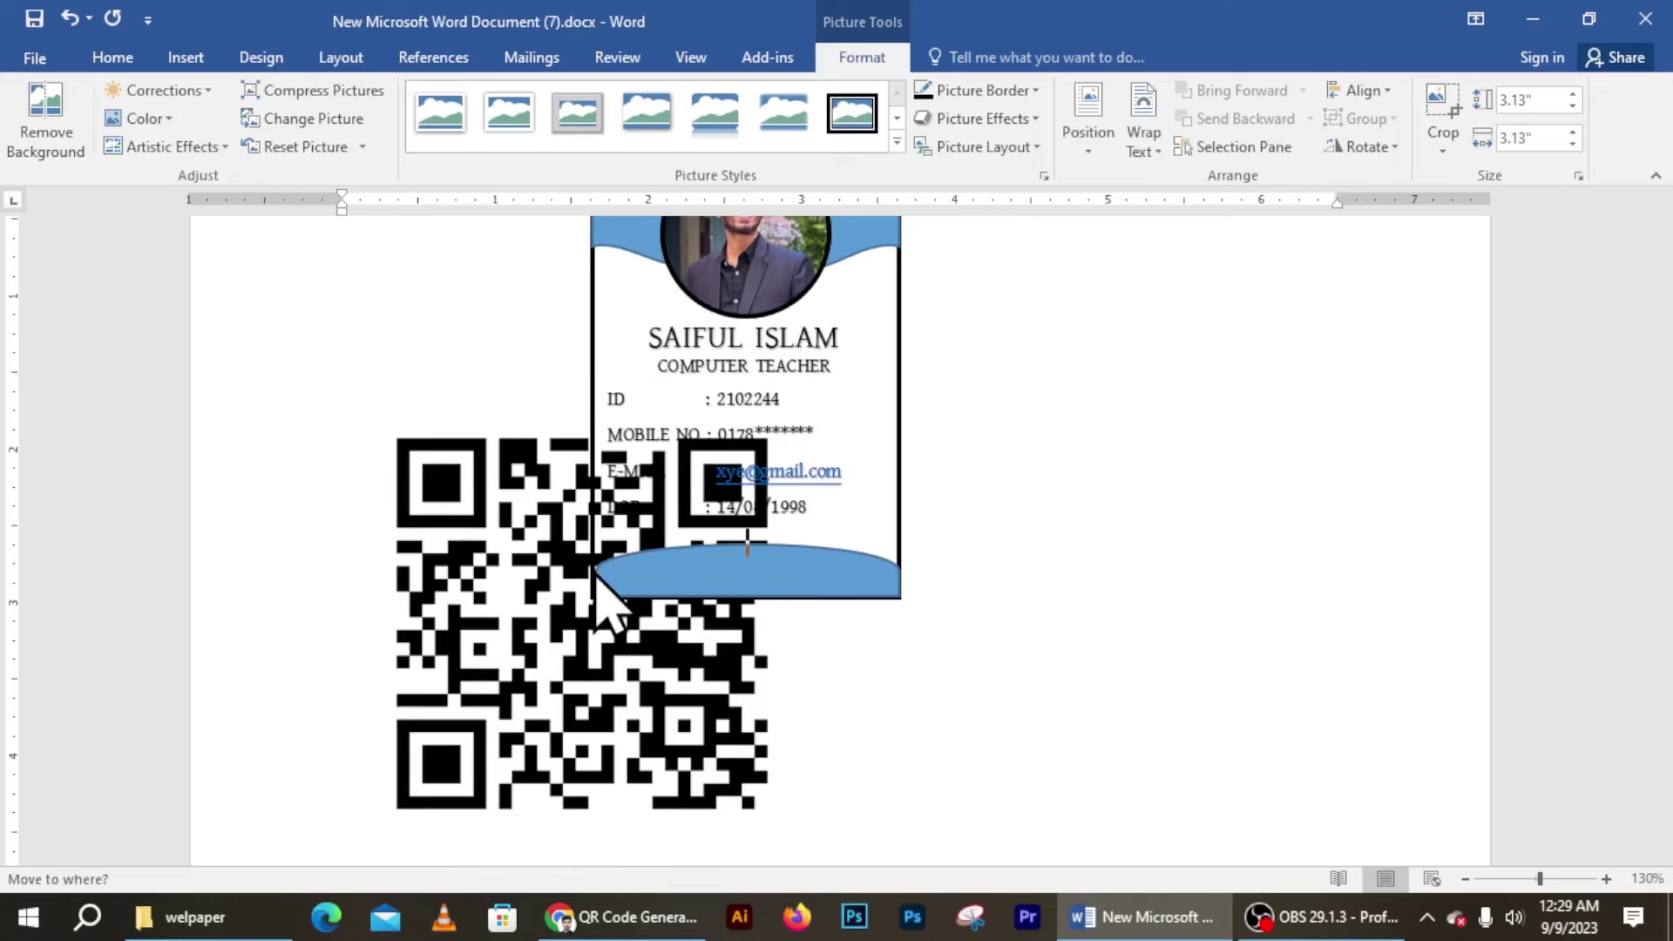
click(549, 649)
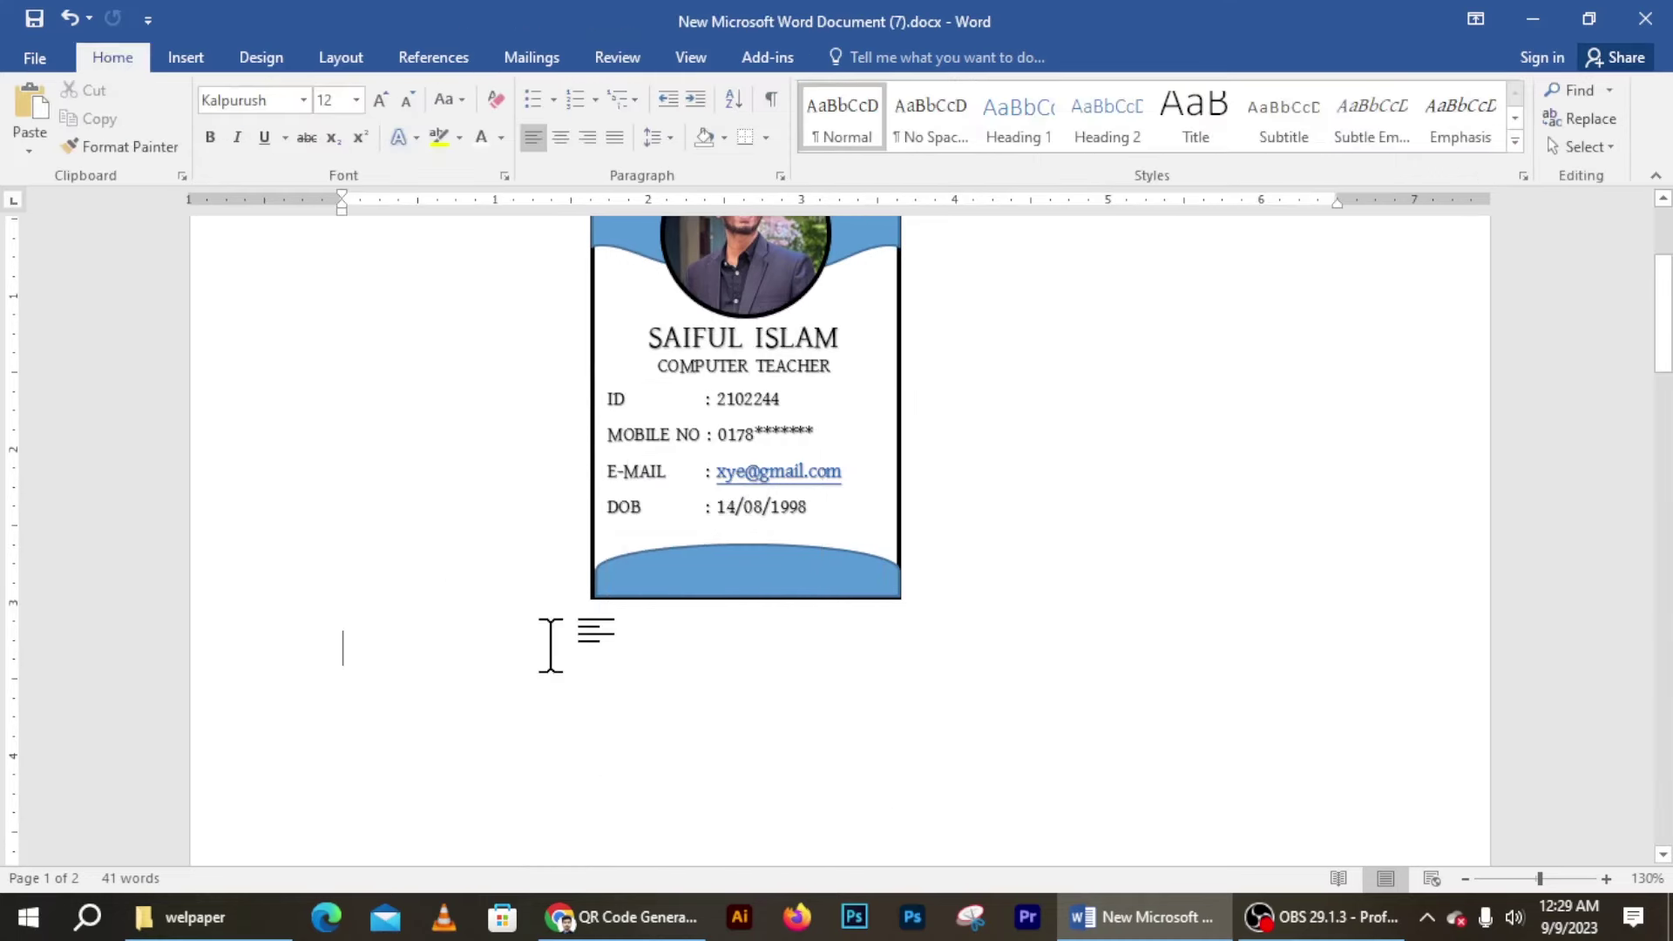
key(ctrl+z)
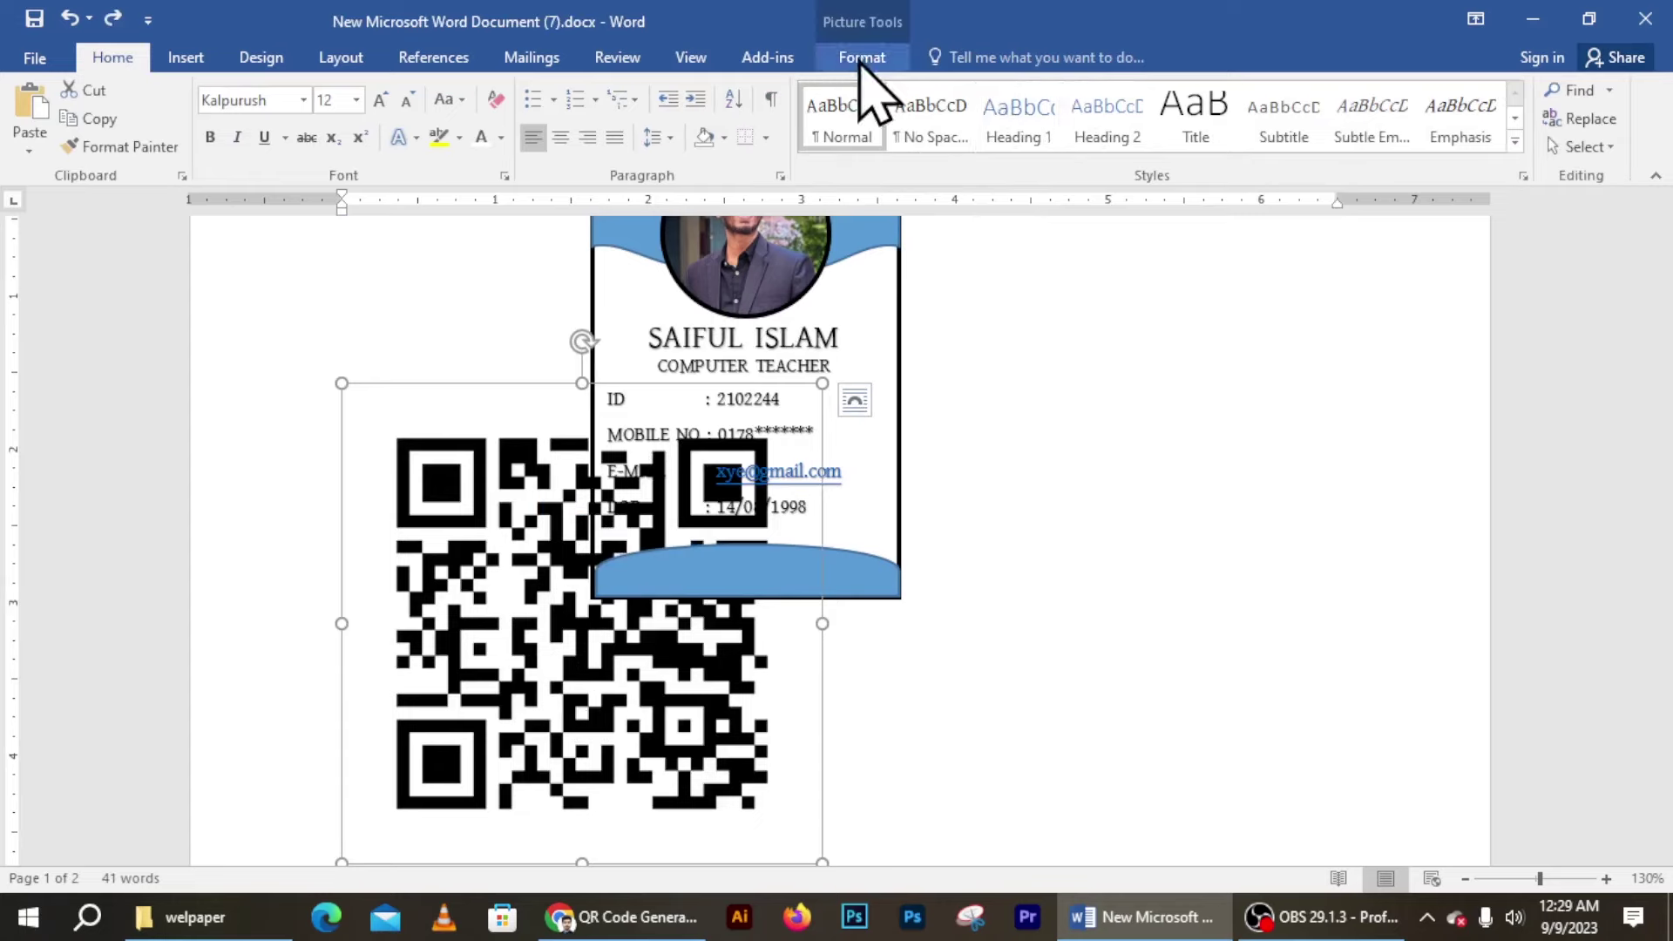
Set the QR code In Front of Text, shrink it to 0.34", and centre it on the bottom band
click(861, 57)
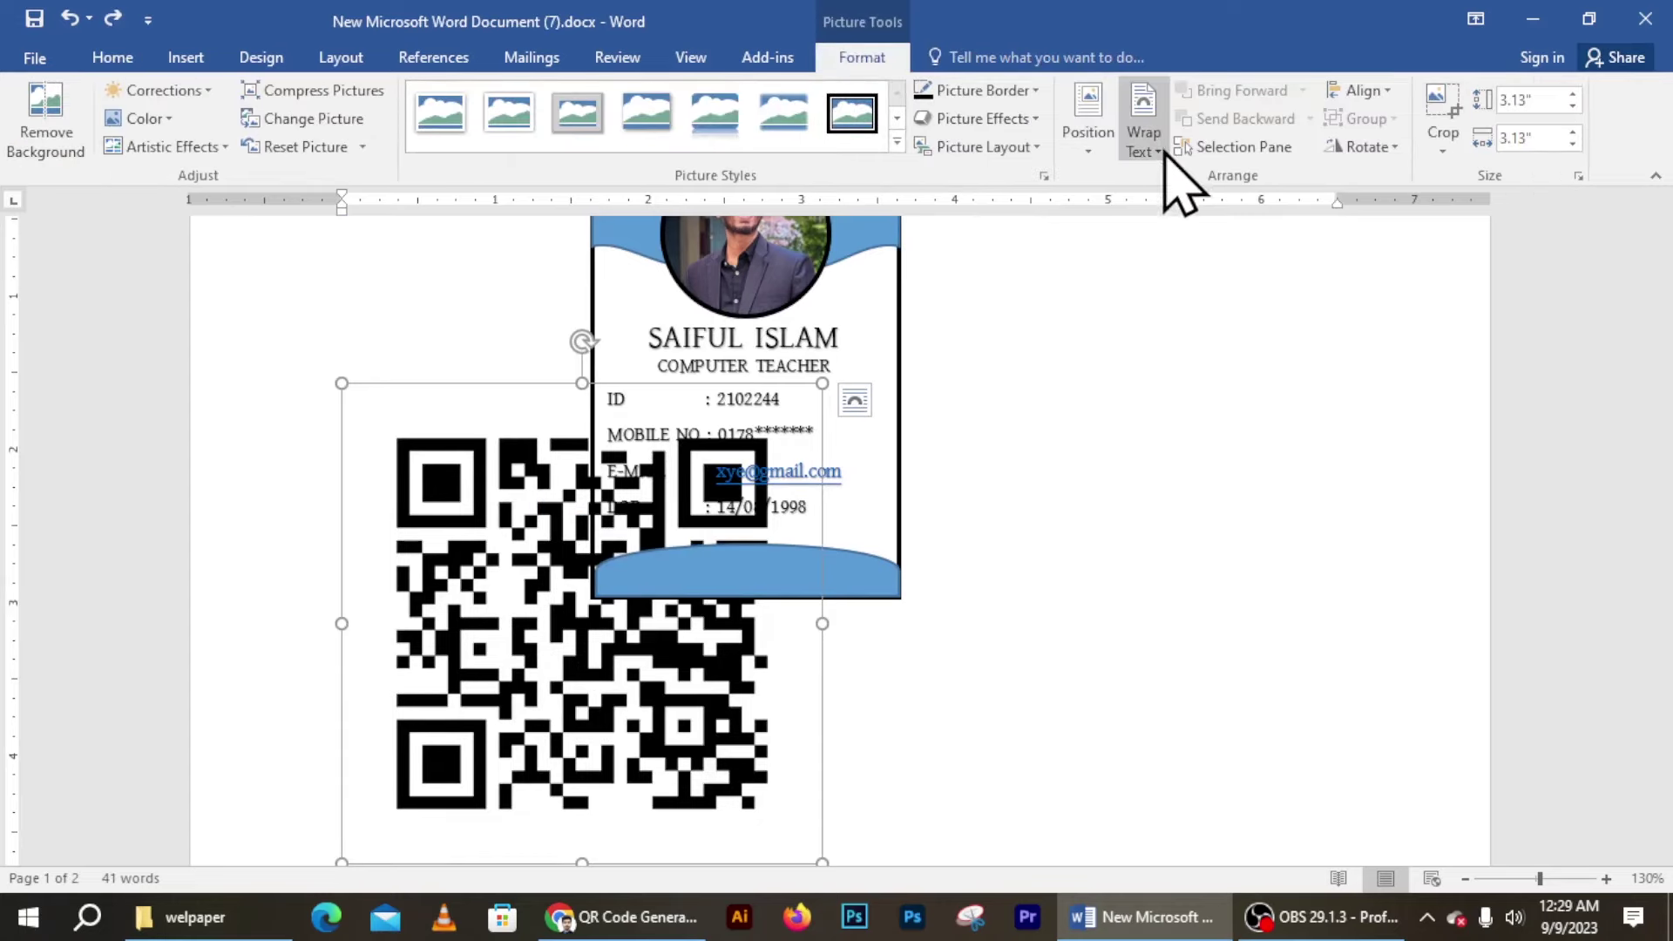
click(1161, 147)
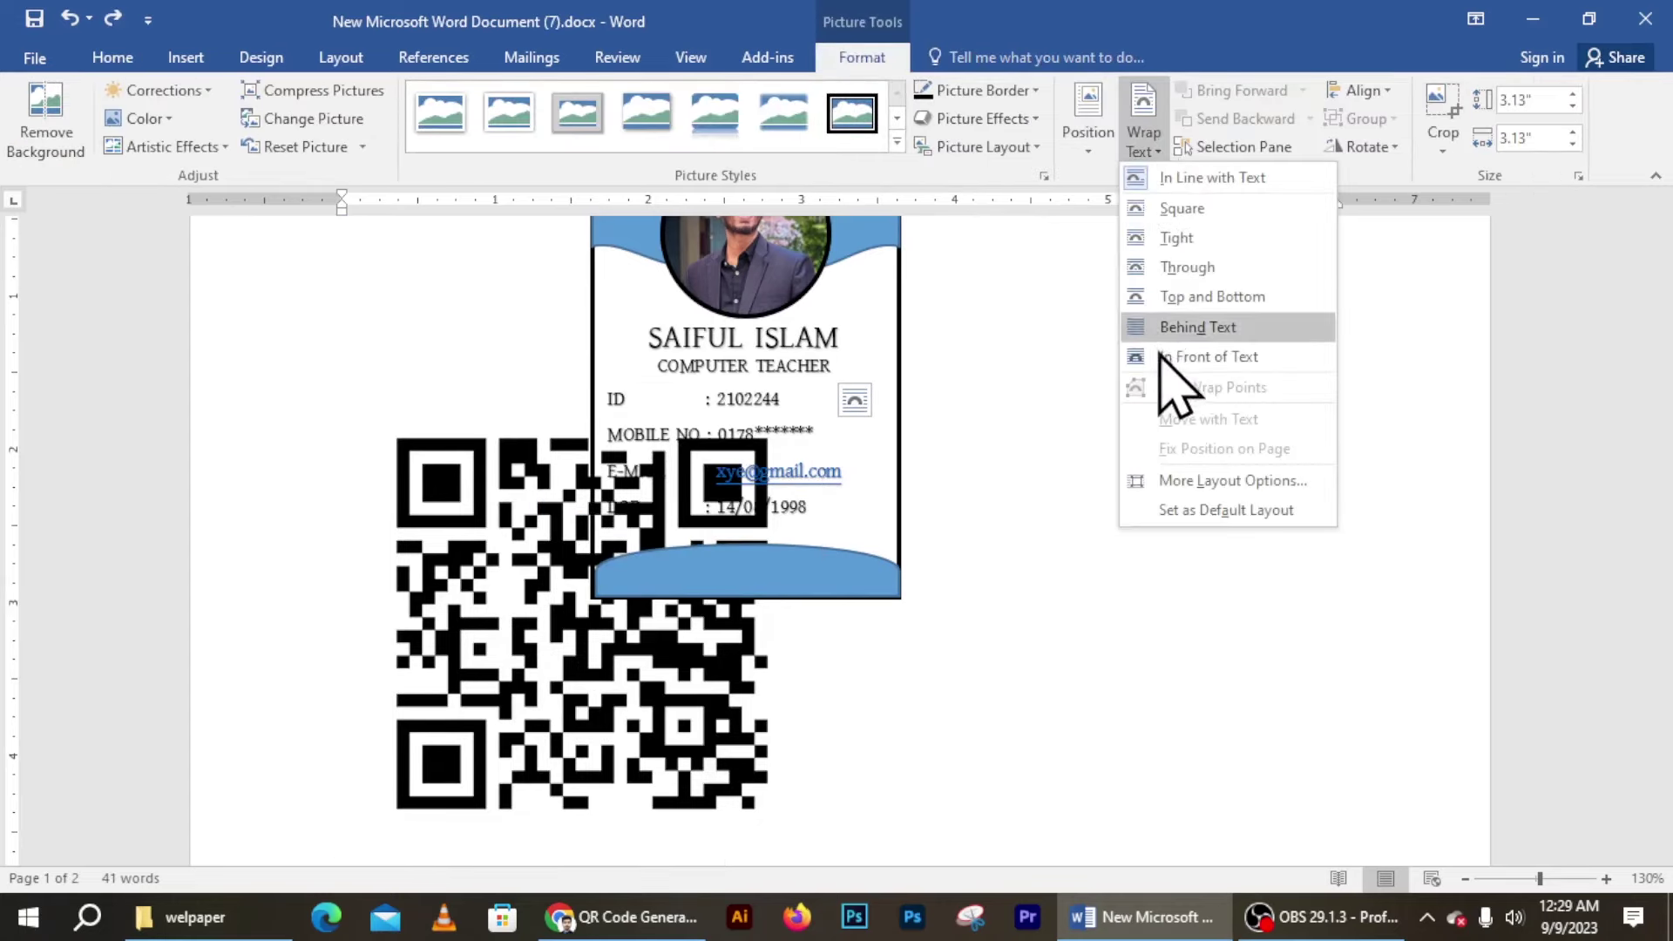
click(1209, 357)
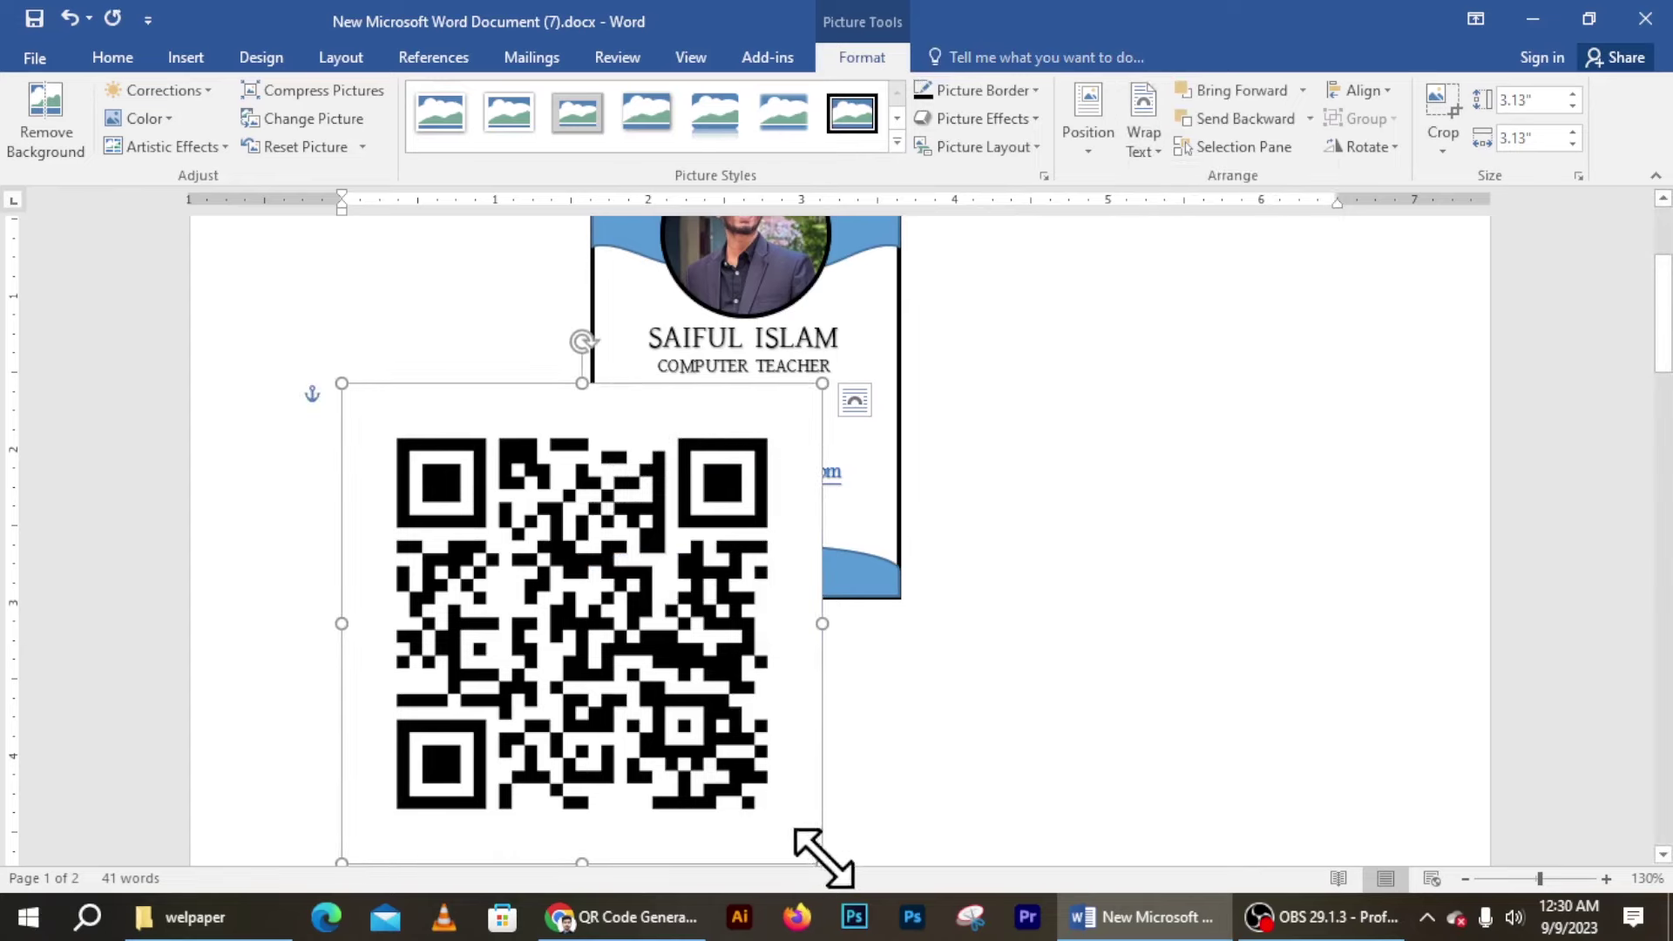
drag(822, 861, 422, 464)
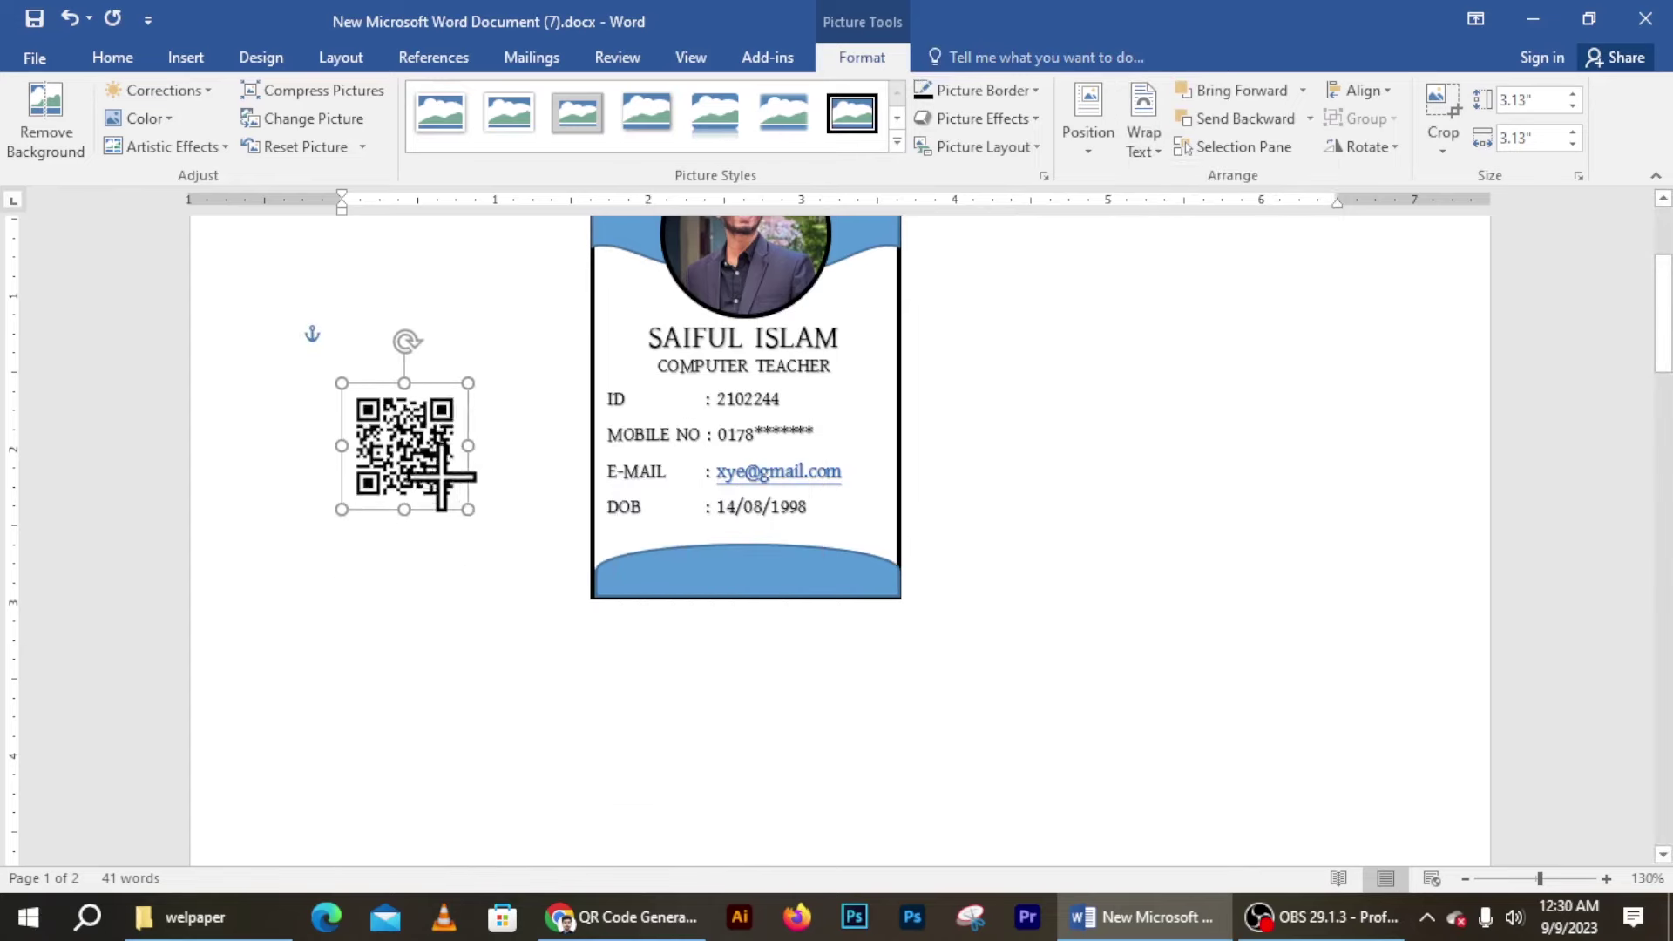
drag(394, 422, 763, 543)
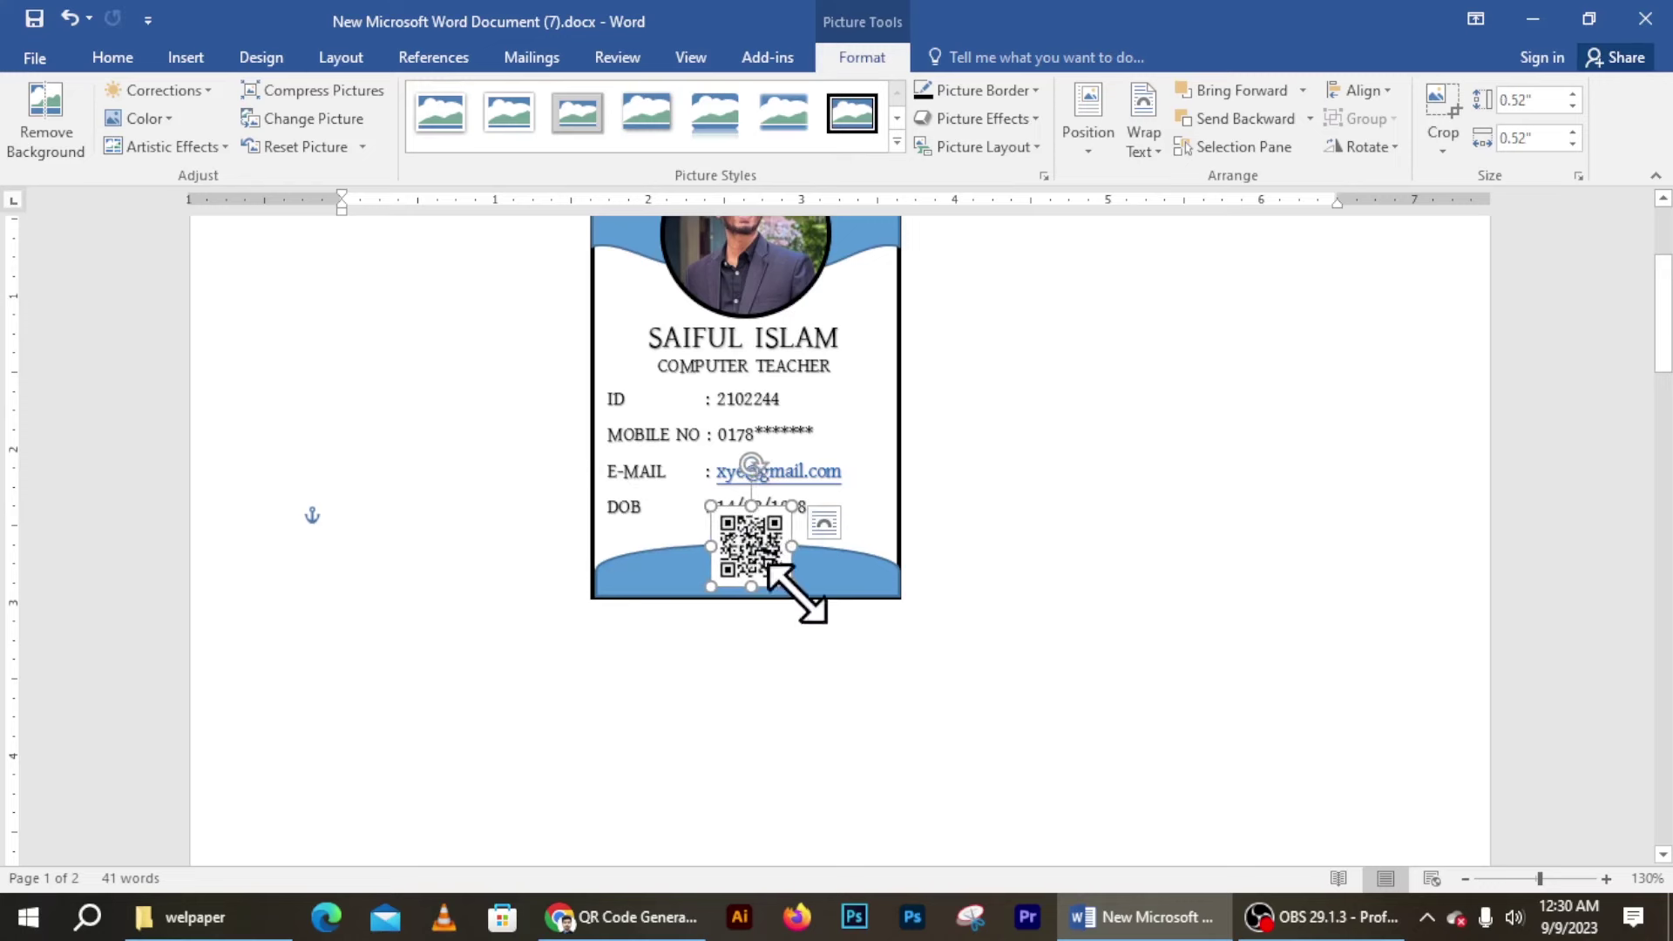
drag(791, 586, 761, 542)
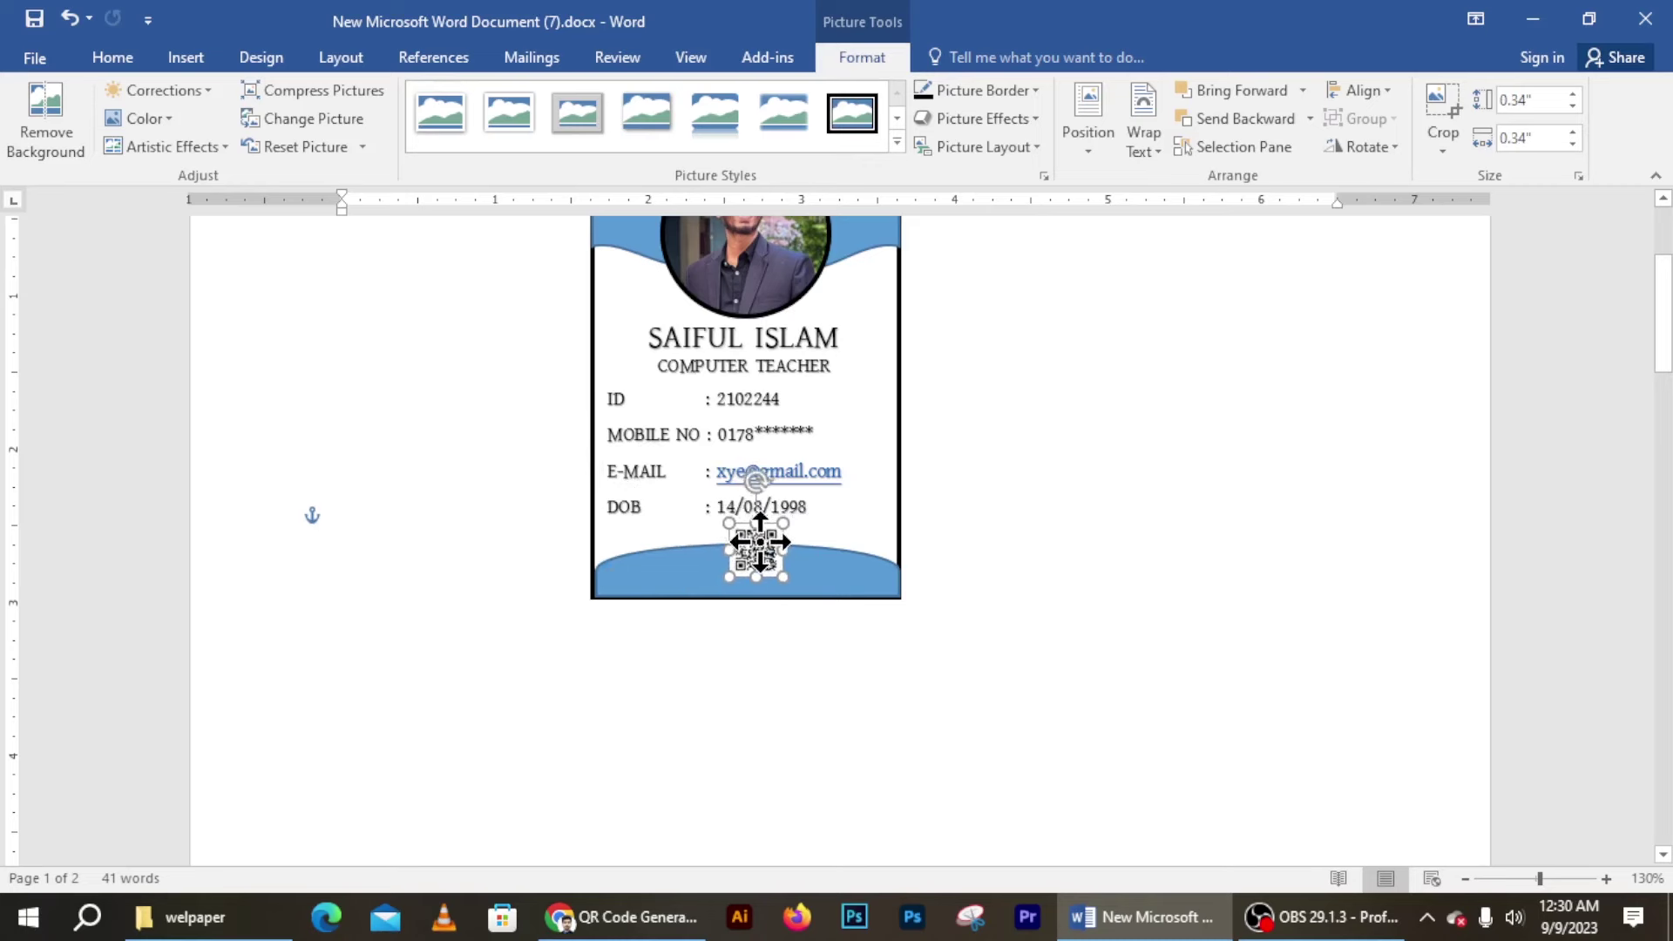
click(1012, 568)
scroll(1035, 740, up, 3)
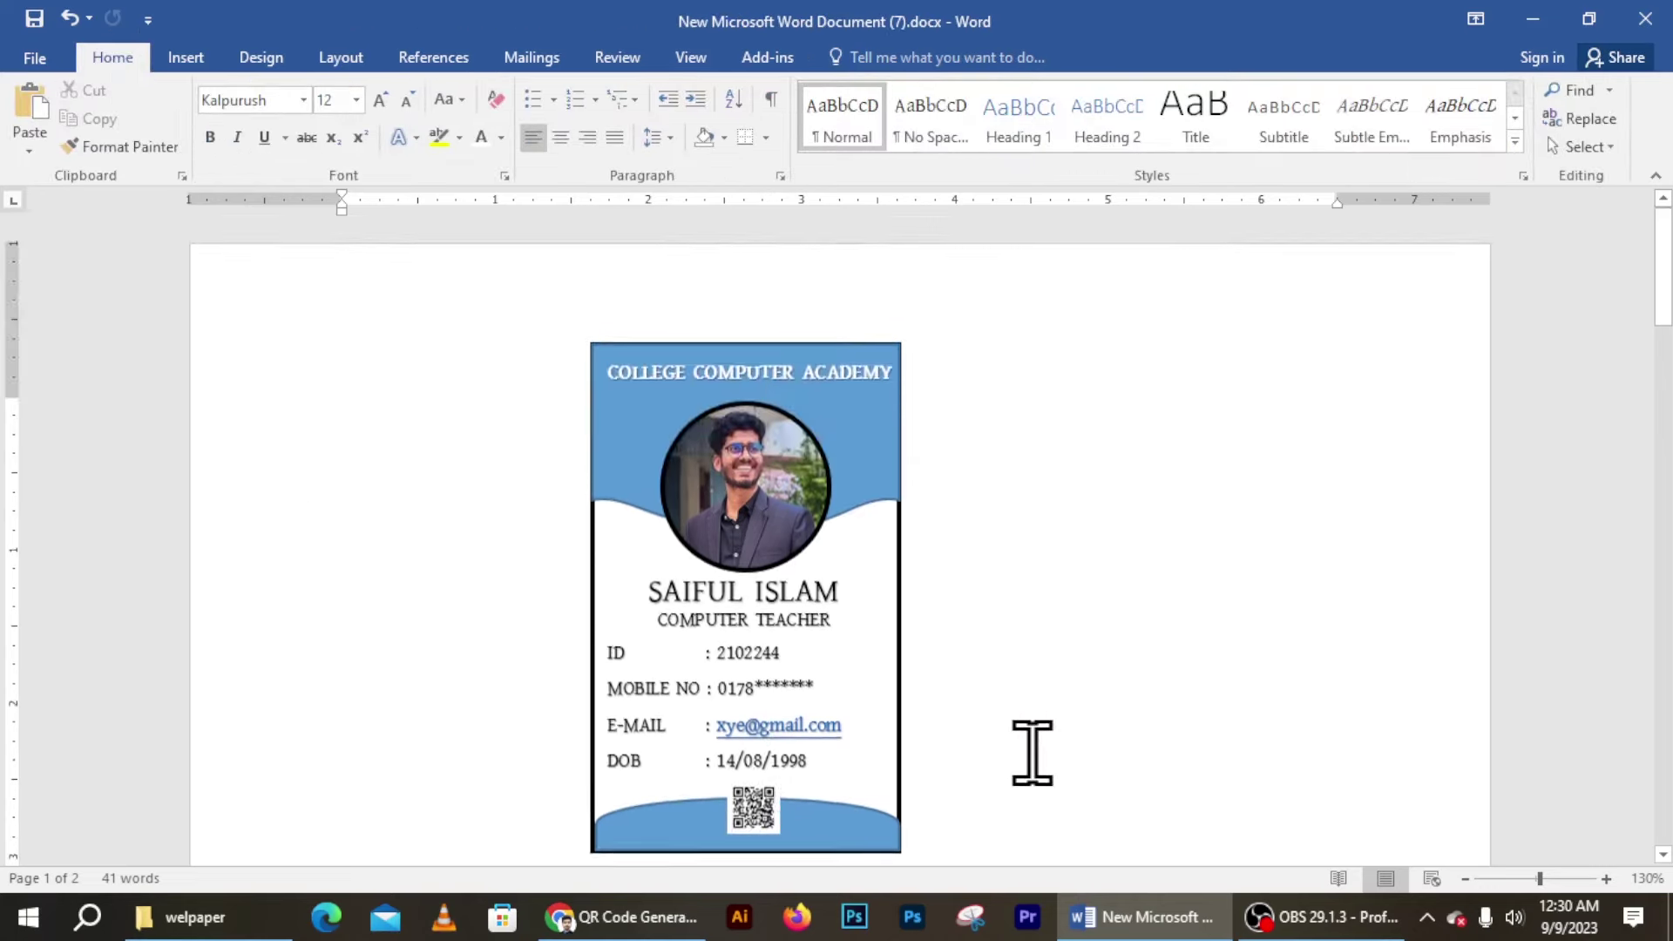
scroll(963, 523, down, 5)
scroll(608, 764, up, 5)
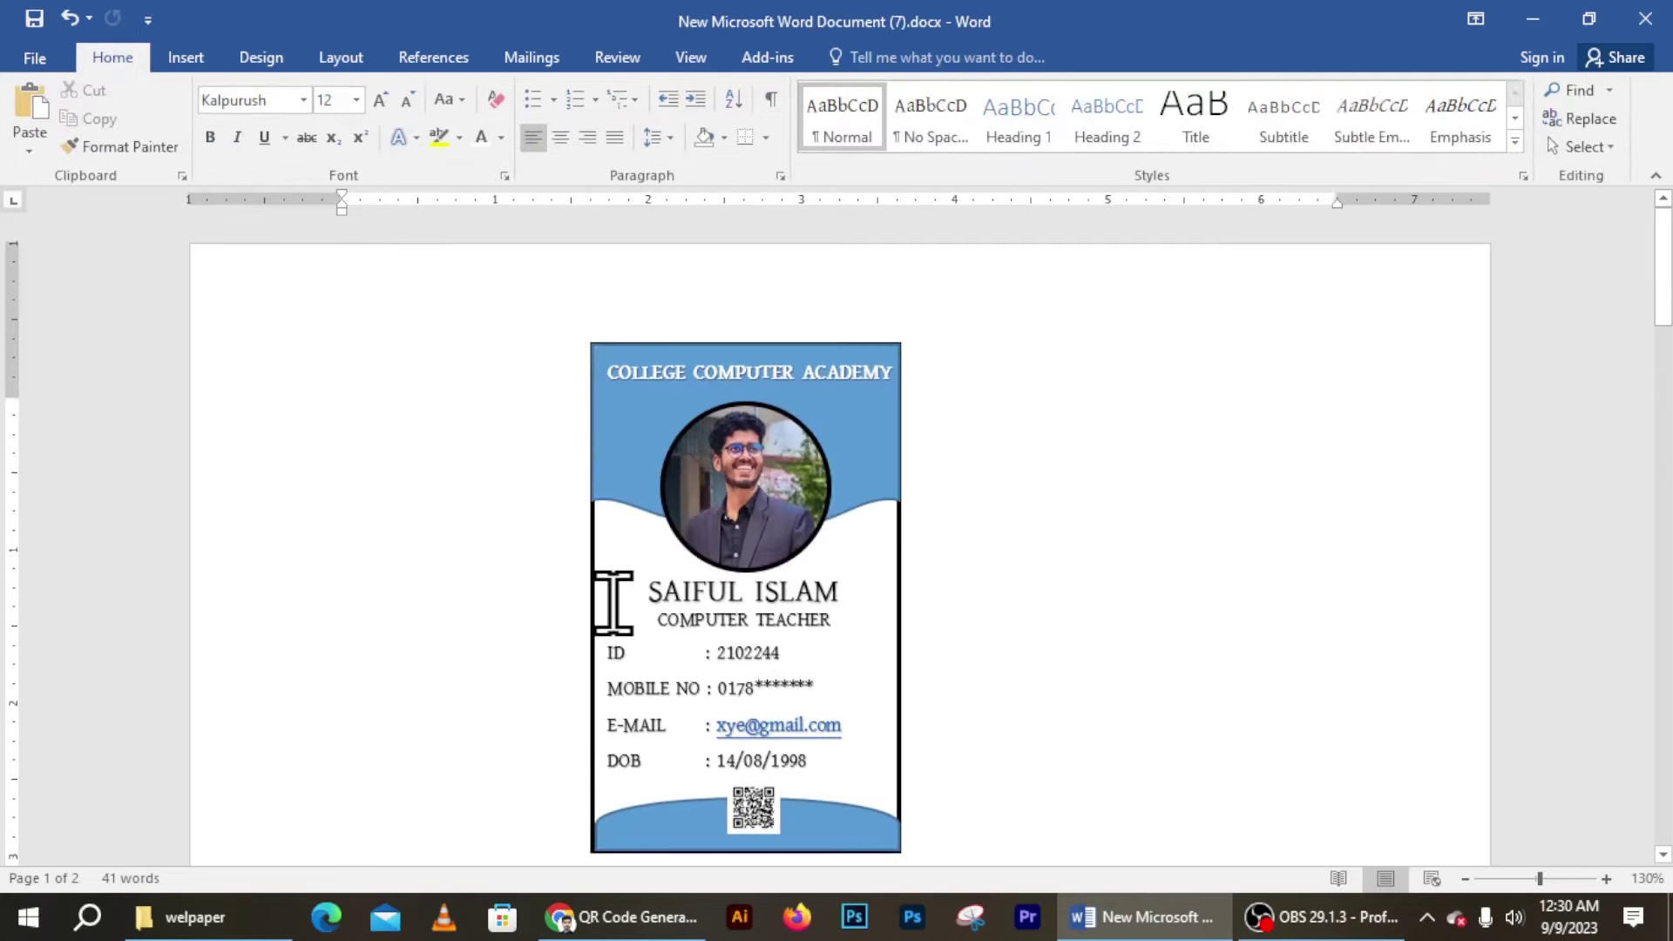
Save the document, then pick the Desktop as the location for a new copy
click(33, 59)
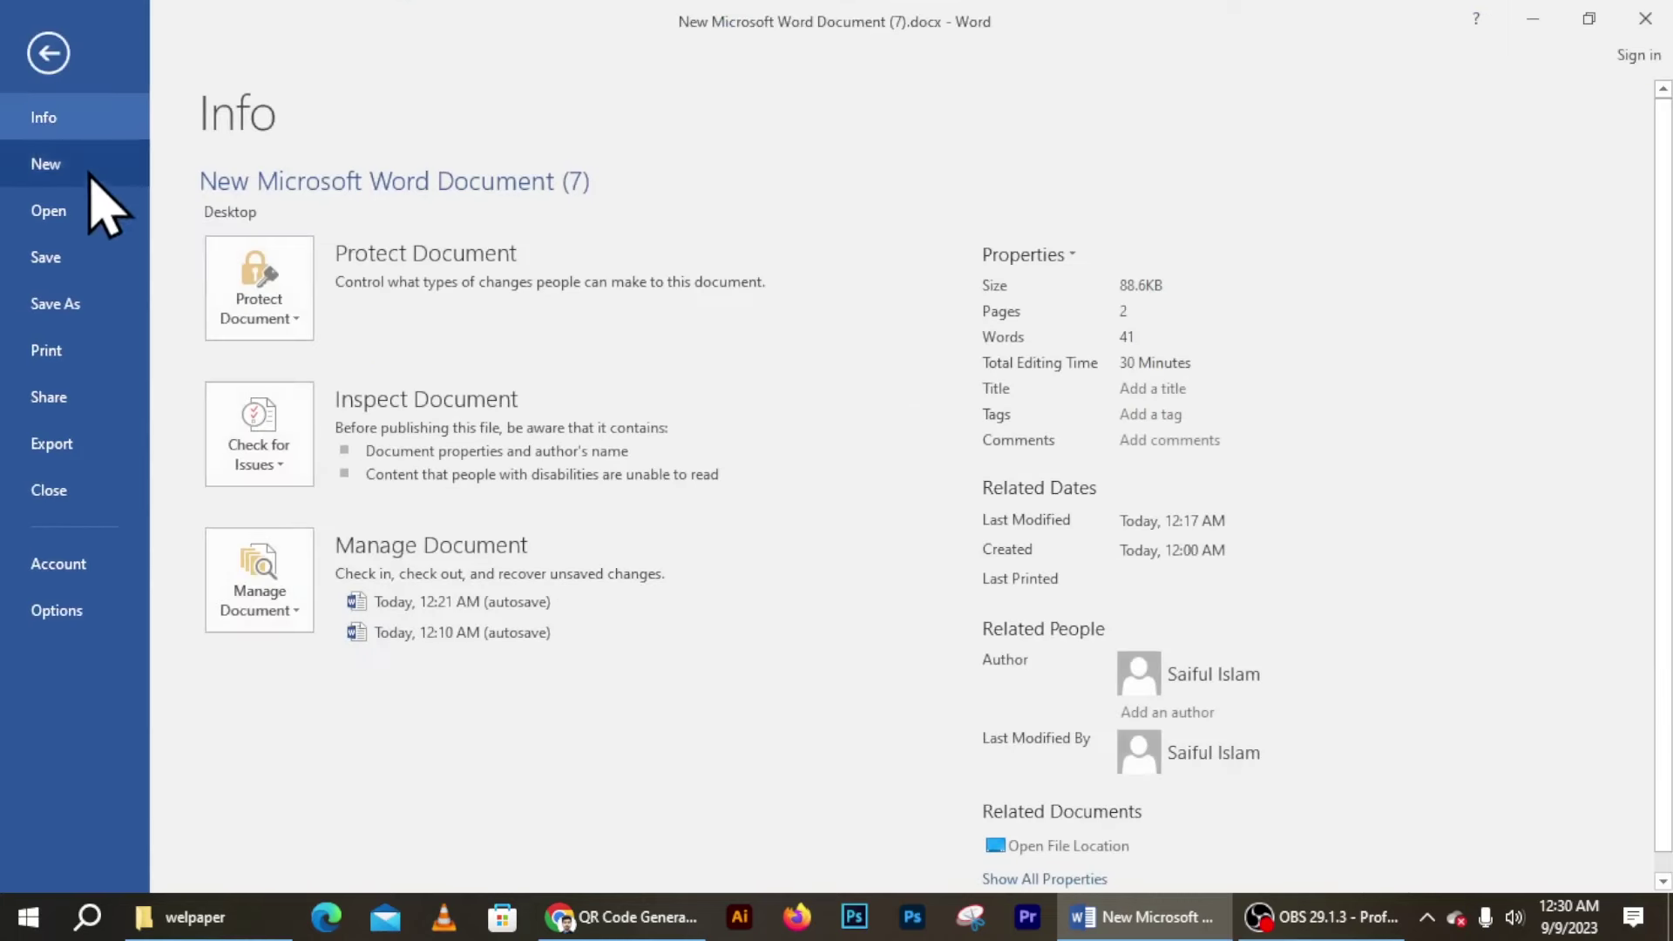
click(48, 262)
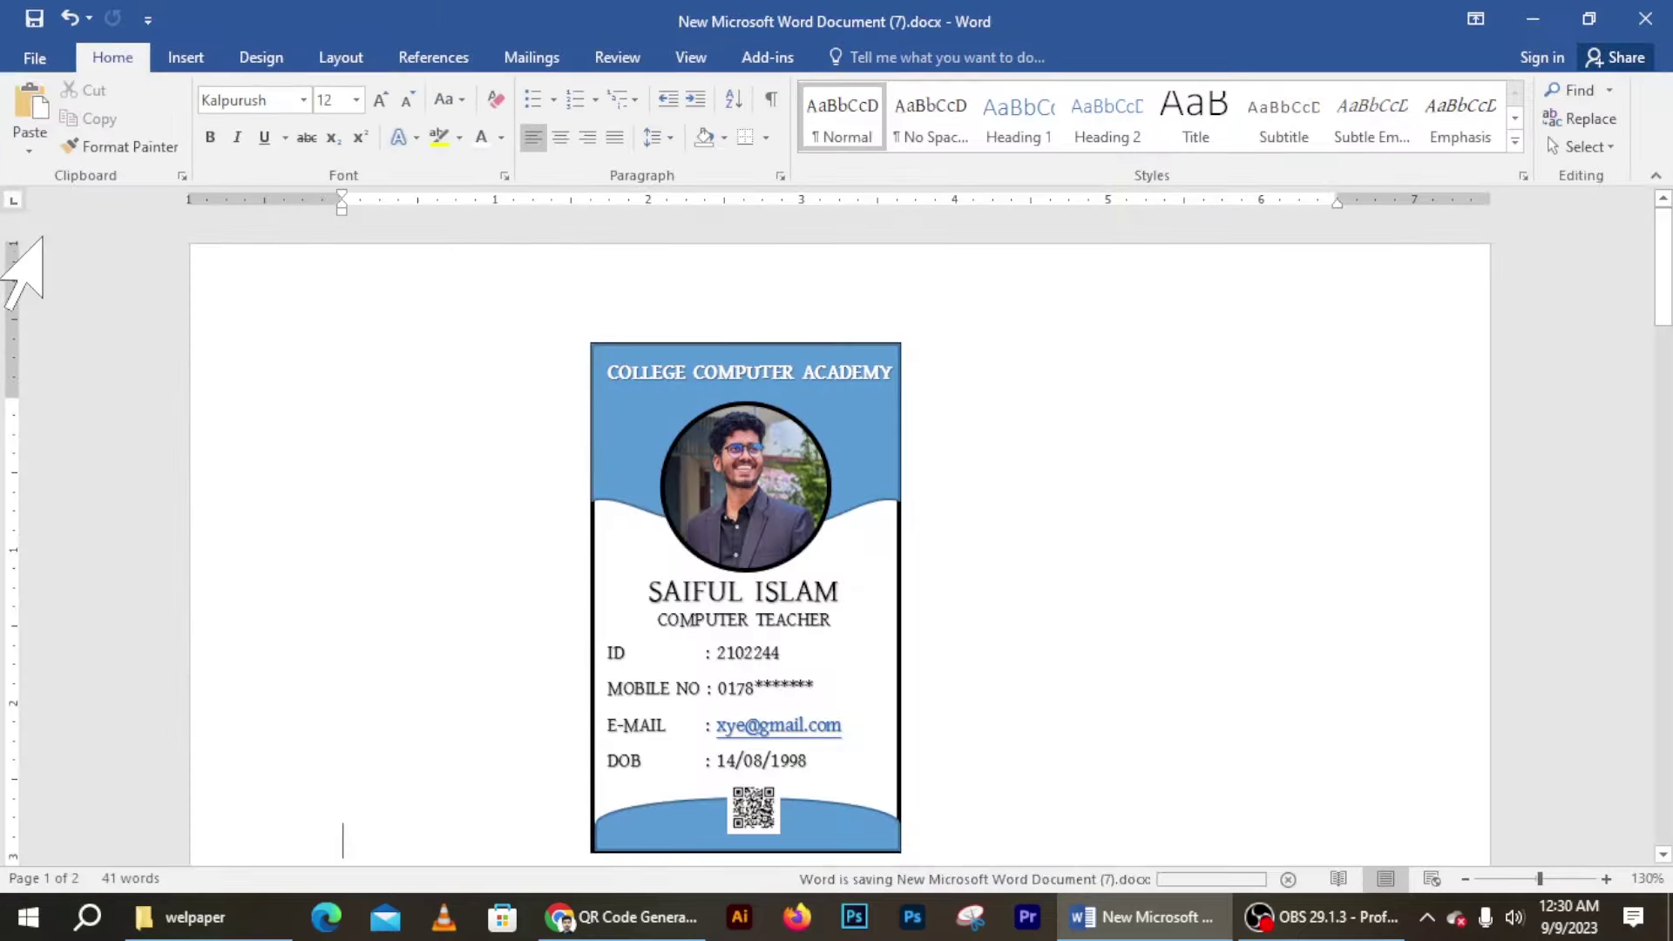
click(35, 59)
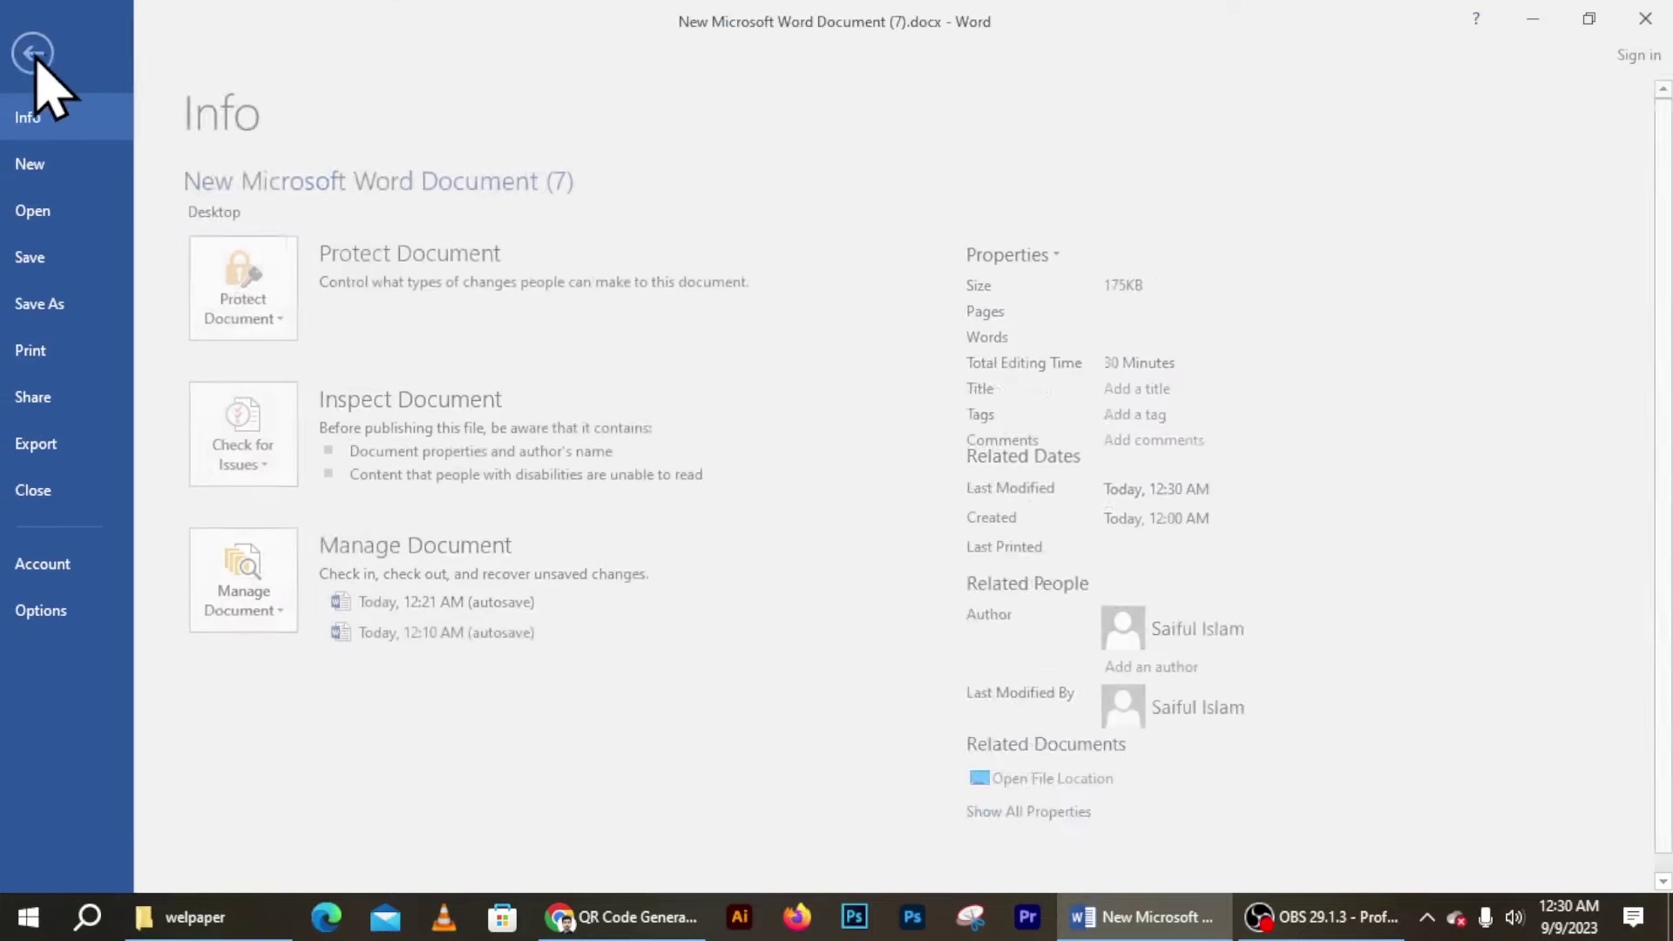
click(78, 309)
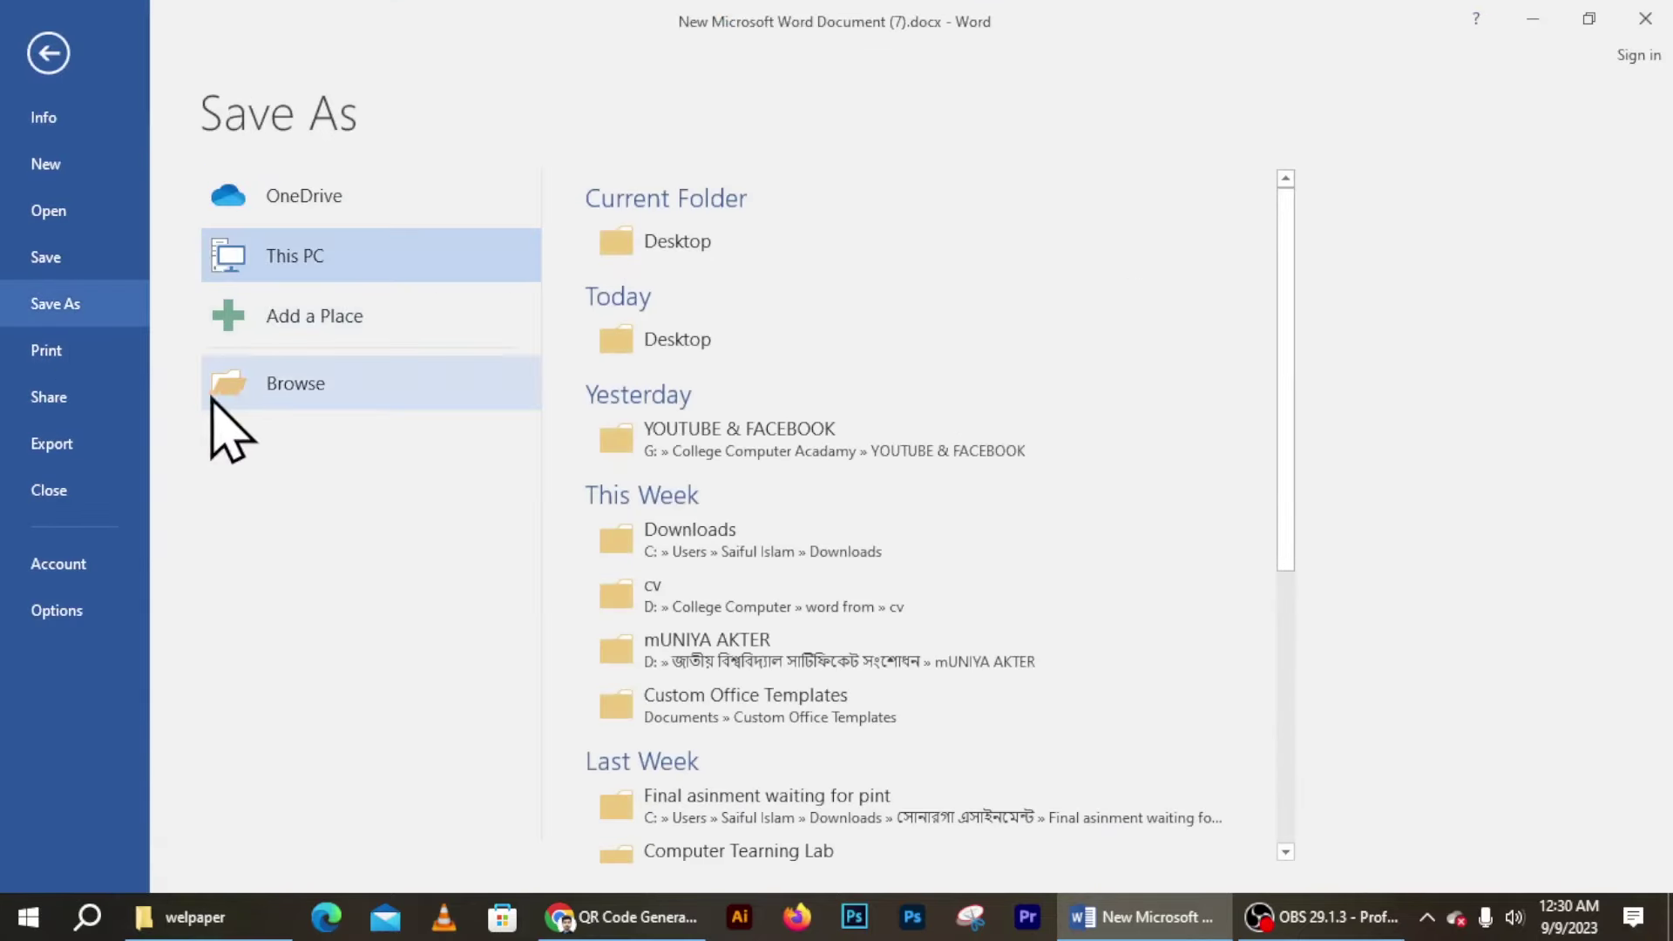
click(261, 388)
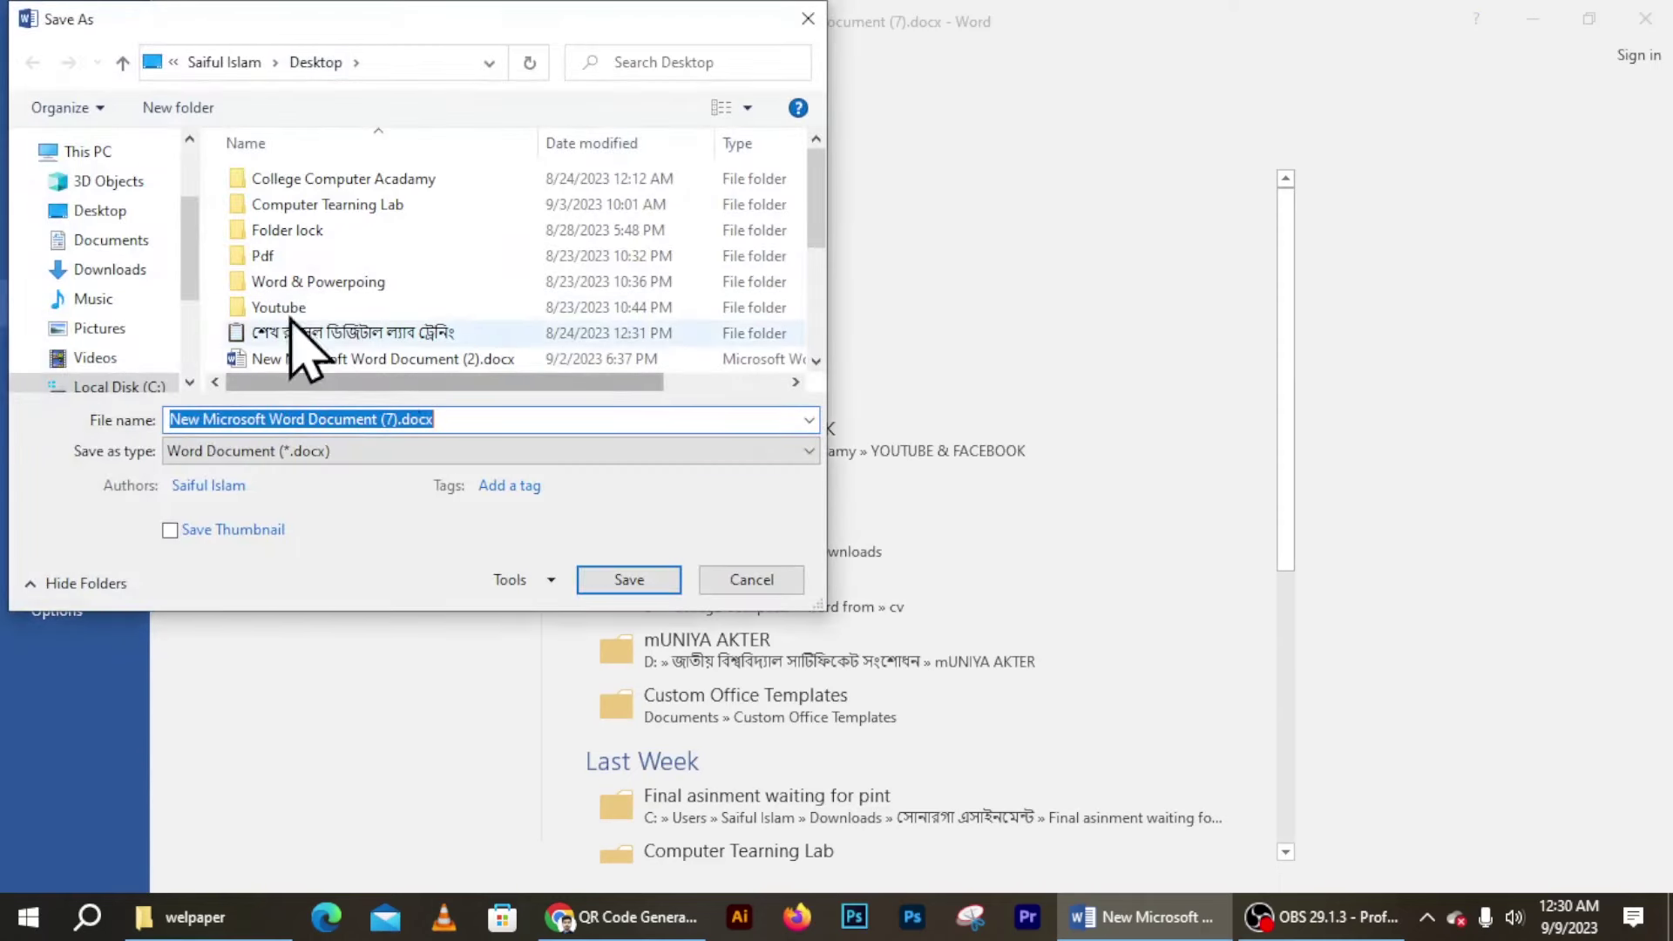
click(122, 213)
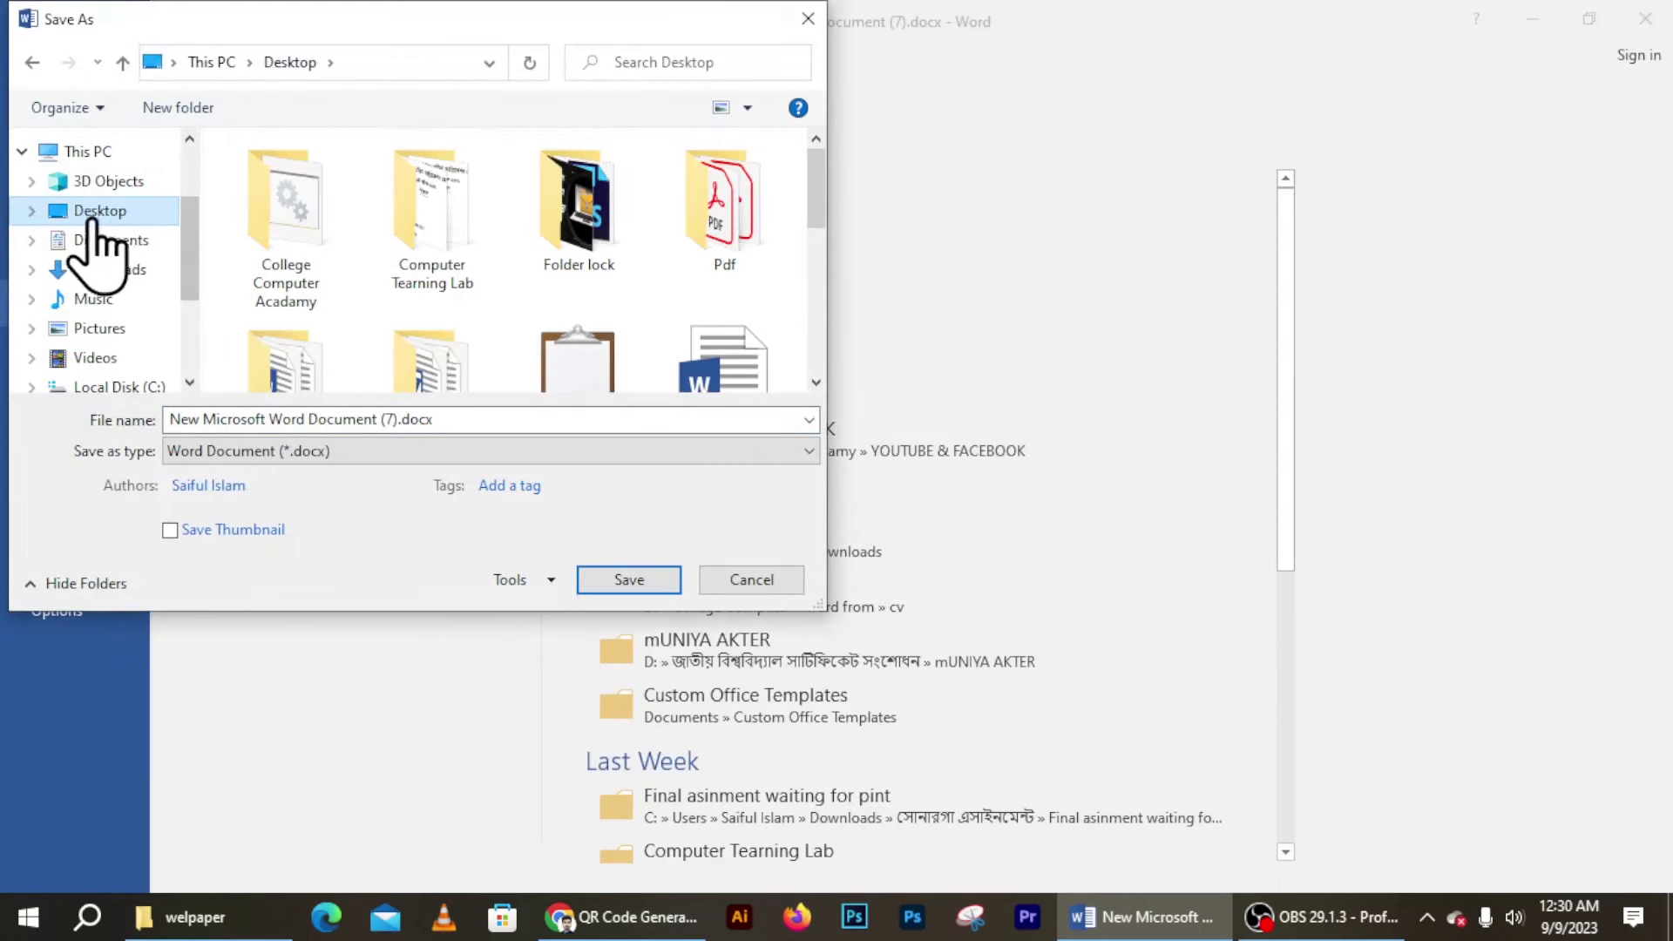
Name the file 'ID CARD' and export it as a PDF
click(482, 420)
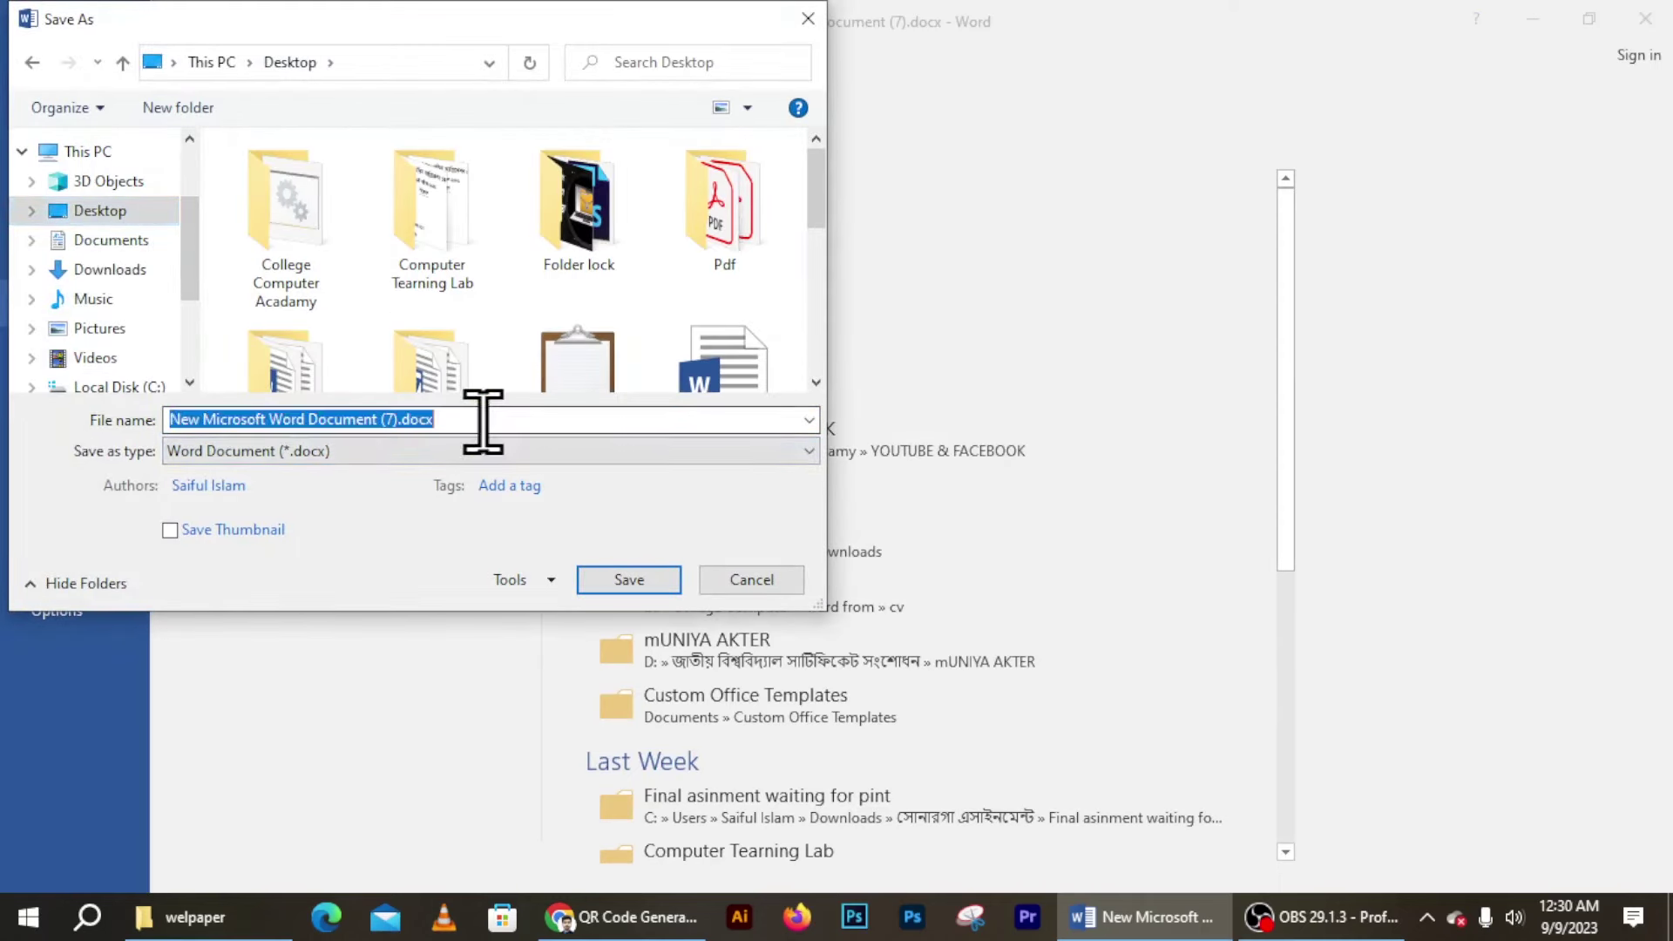
text(ID CARD)
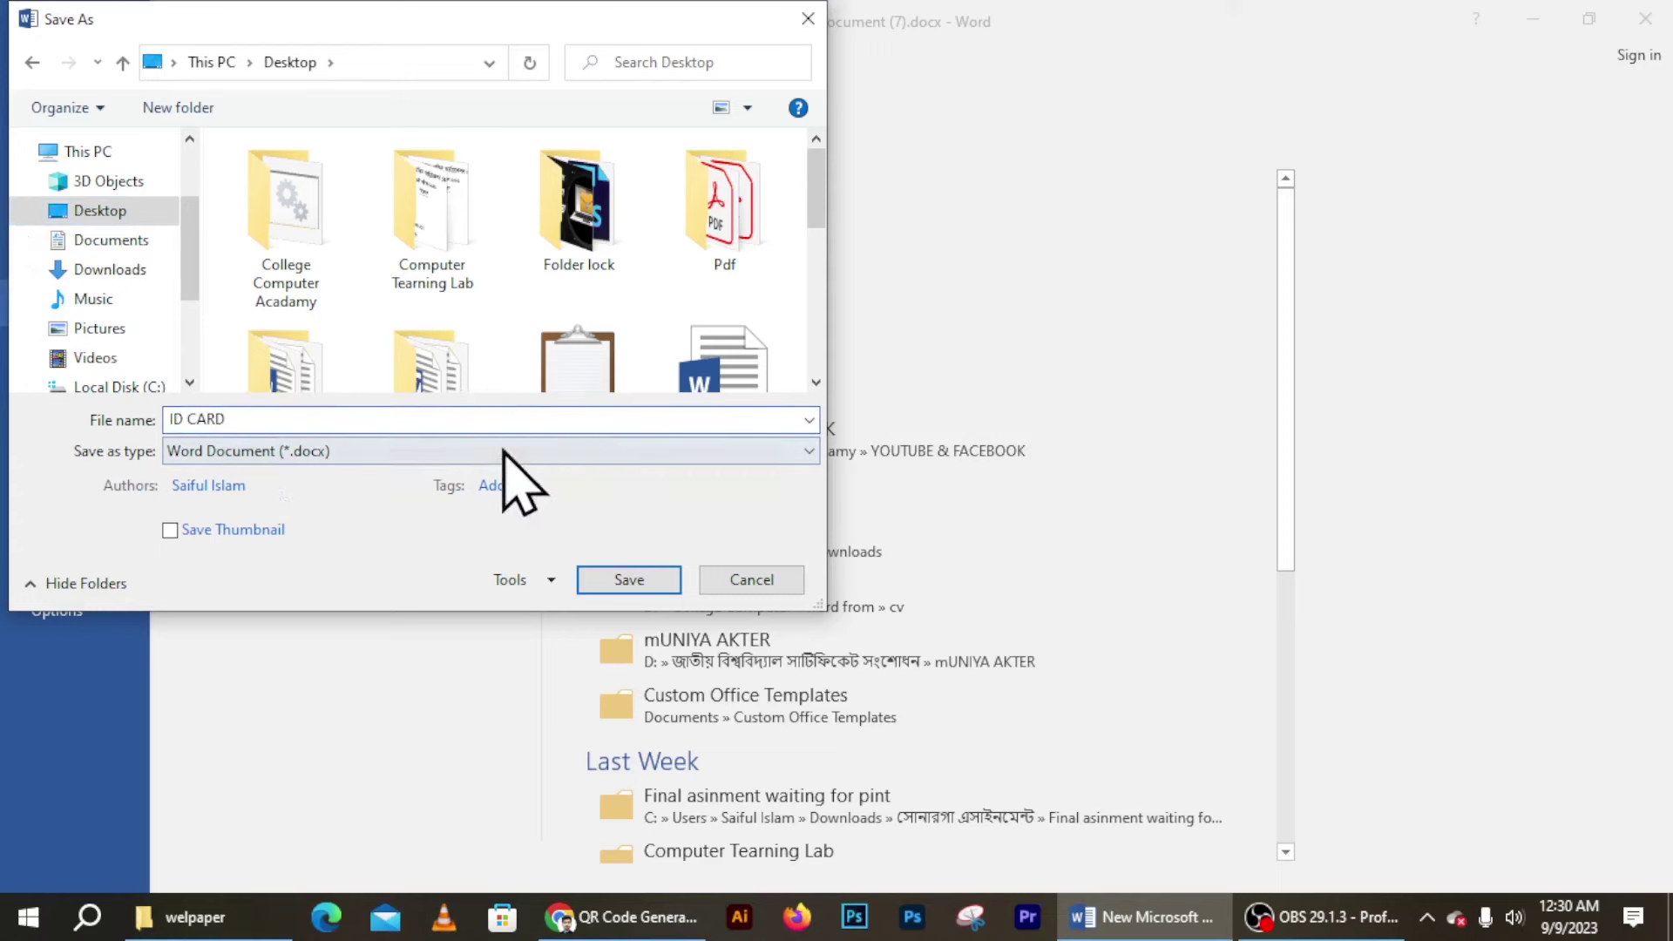
click(207, 454)
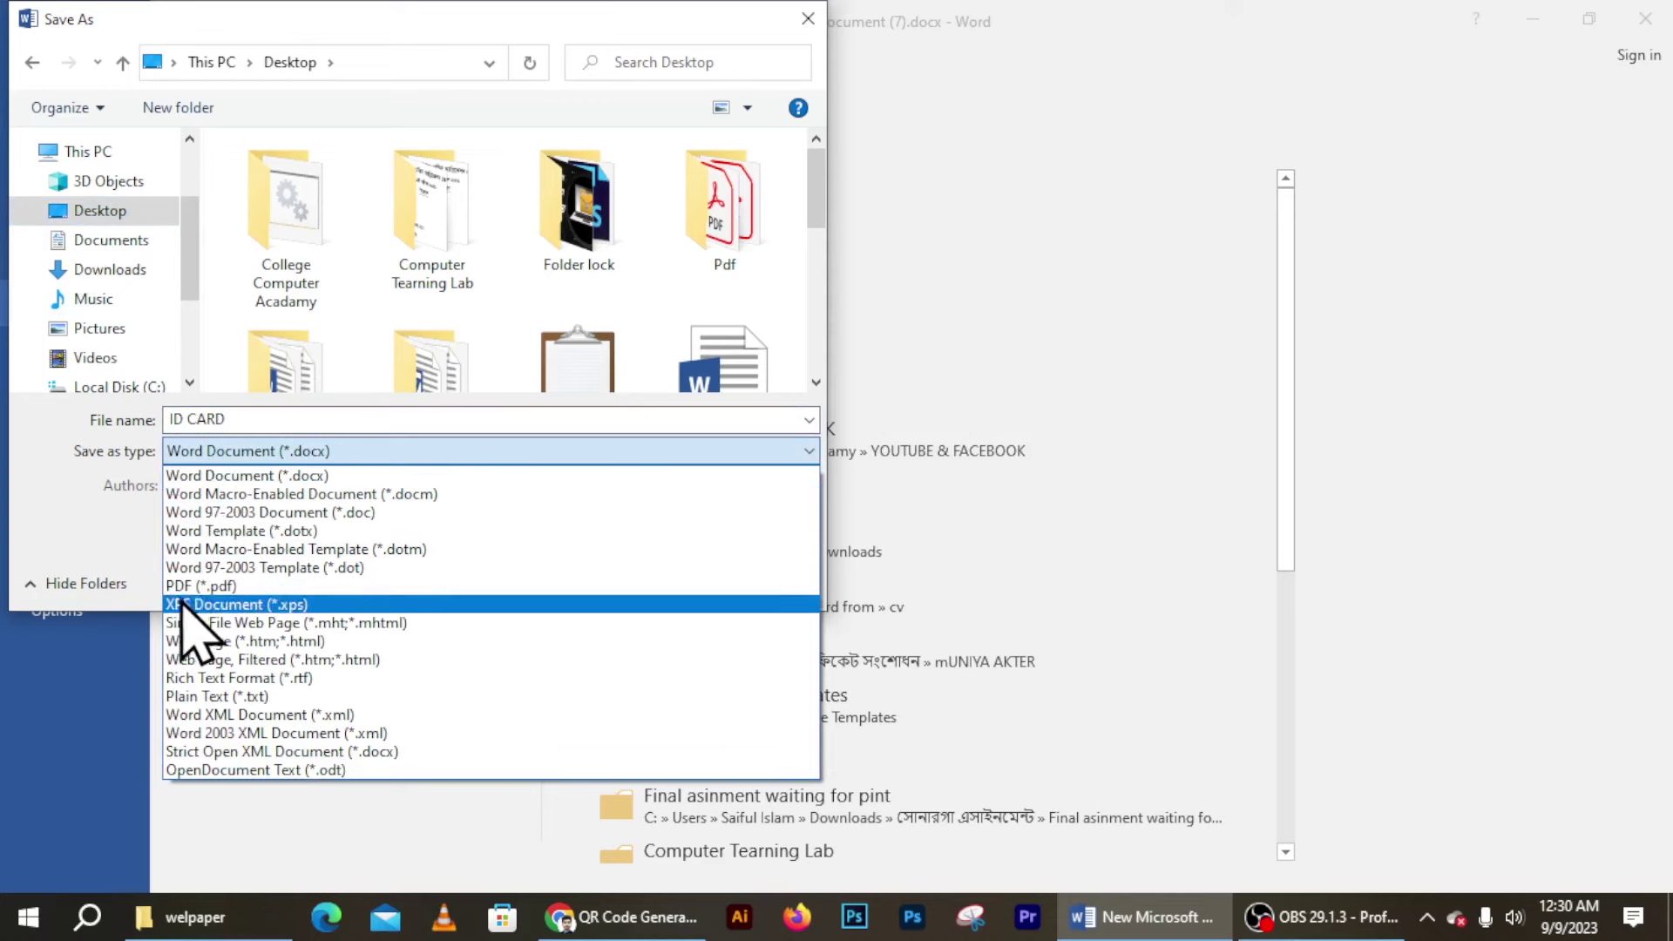
click(227, 476)
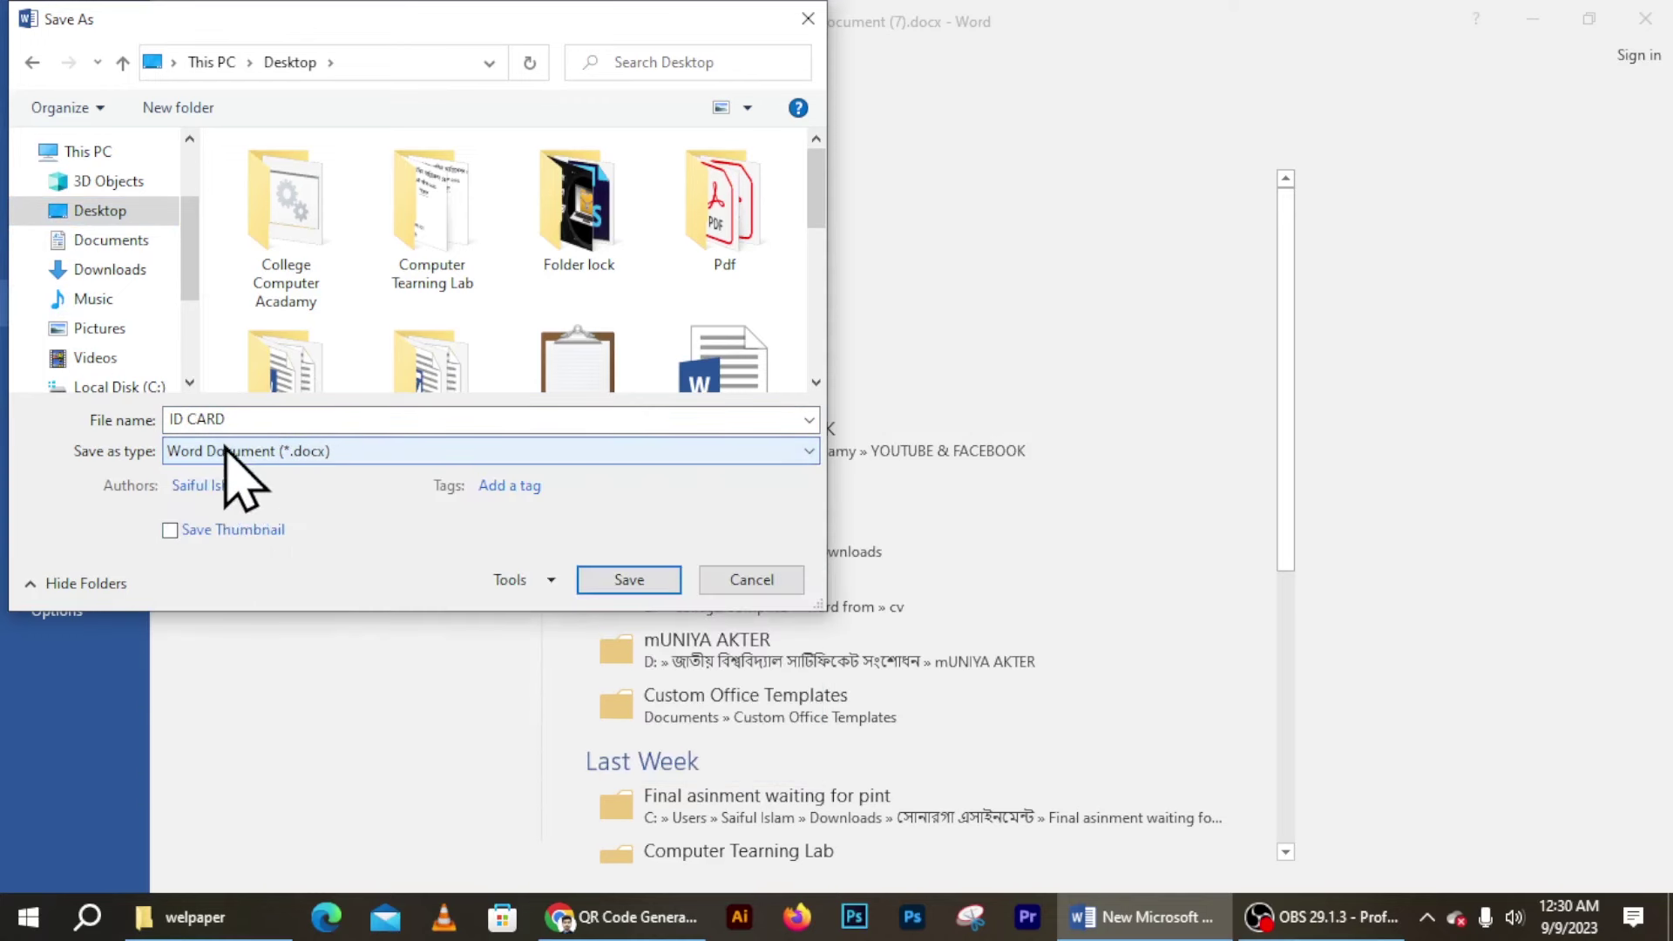
click(247, 448)
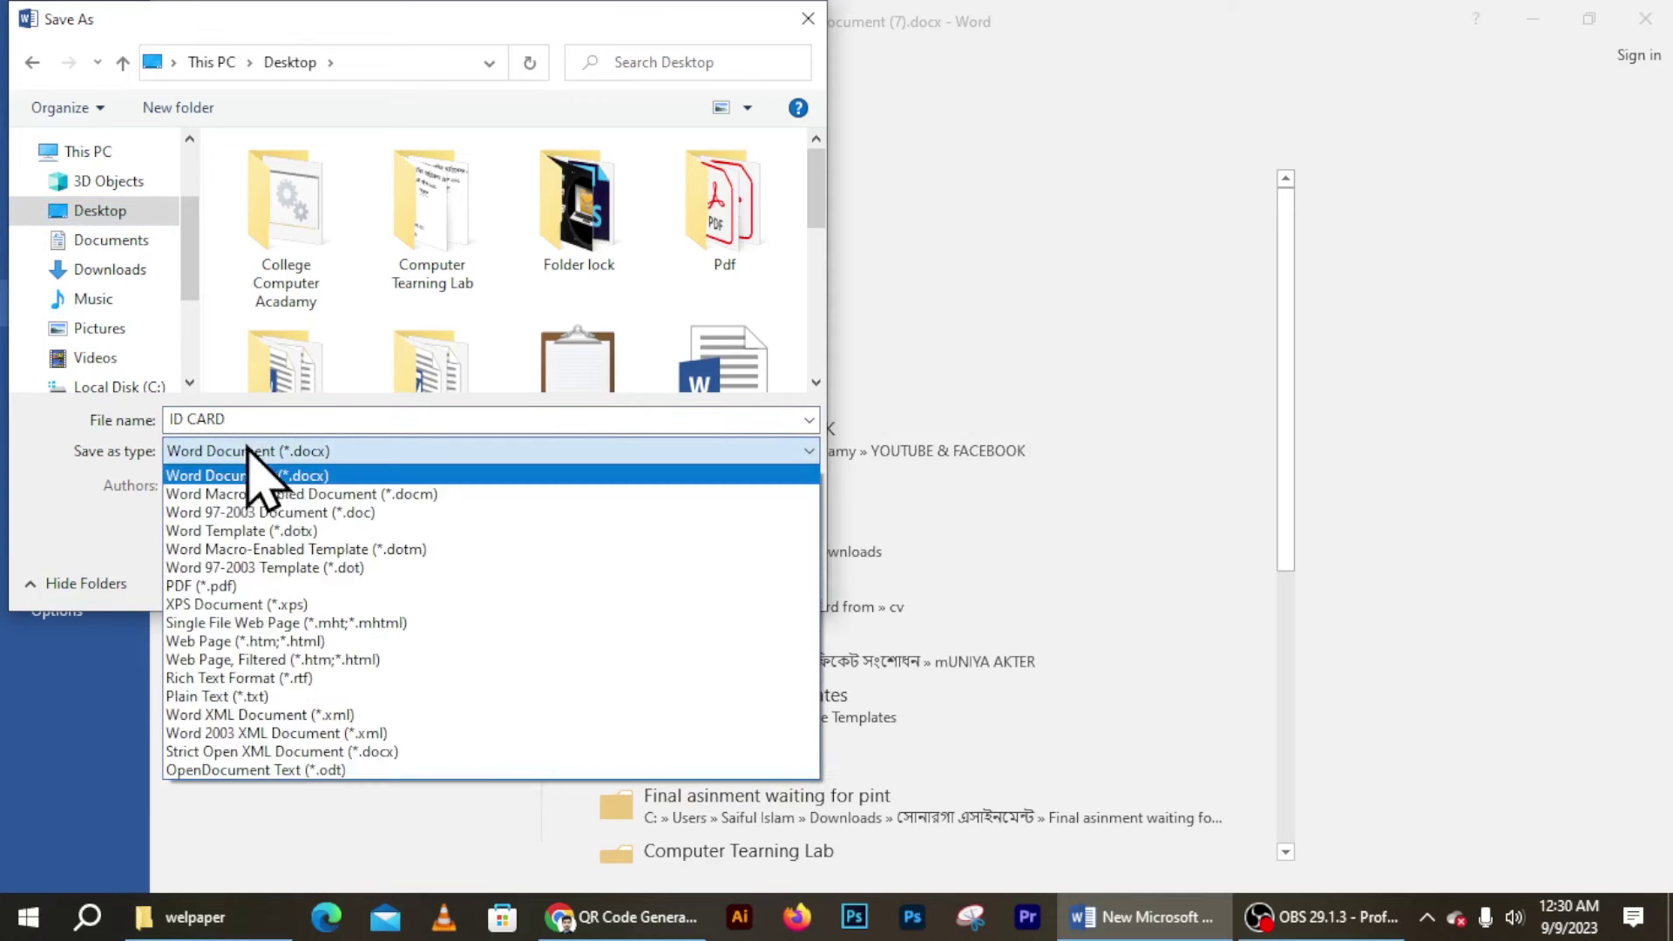
click(212, 585)
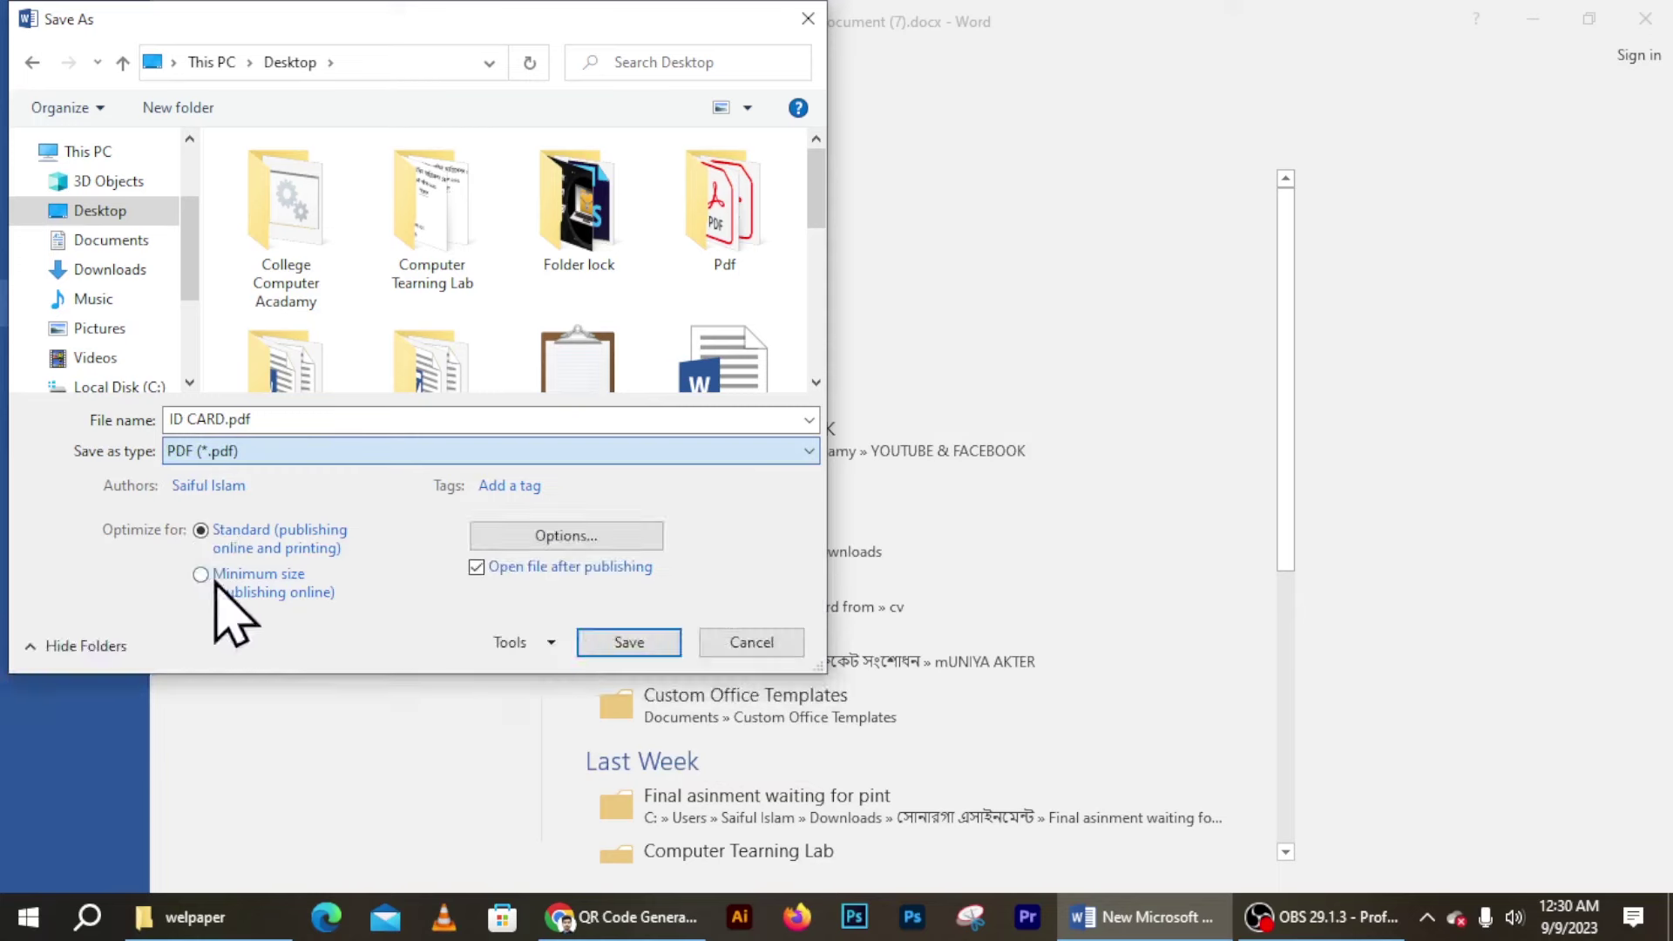
click(629, 642)
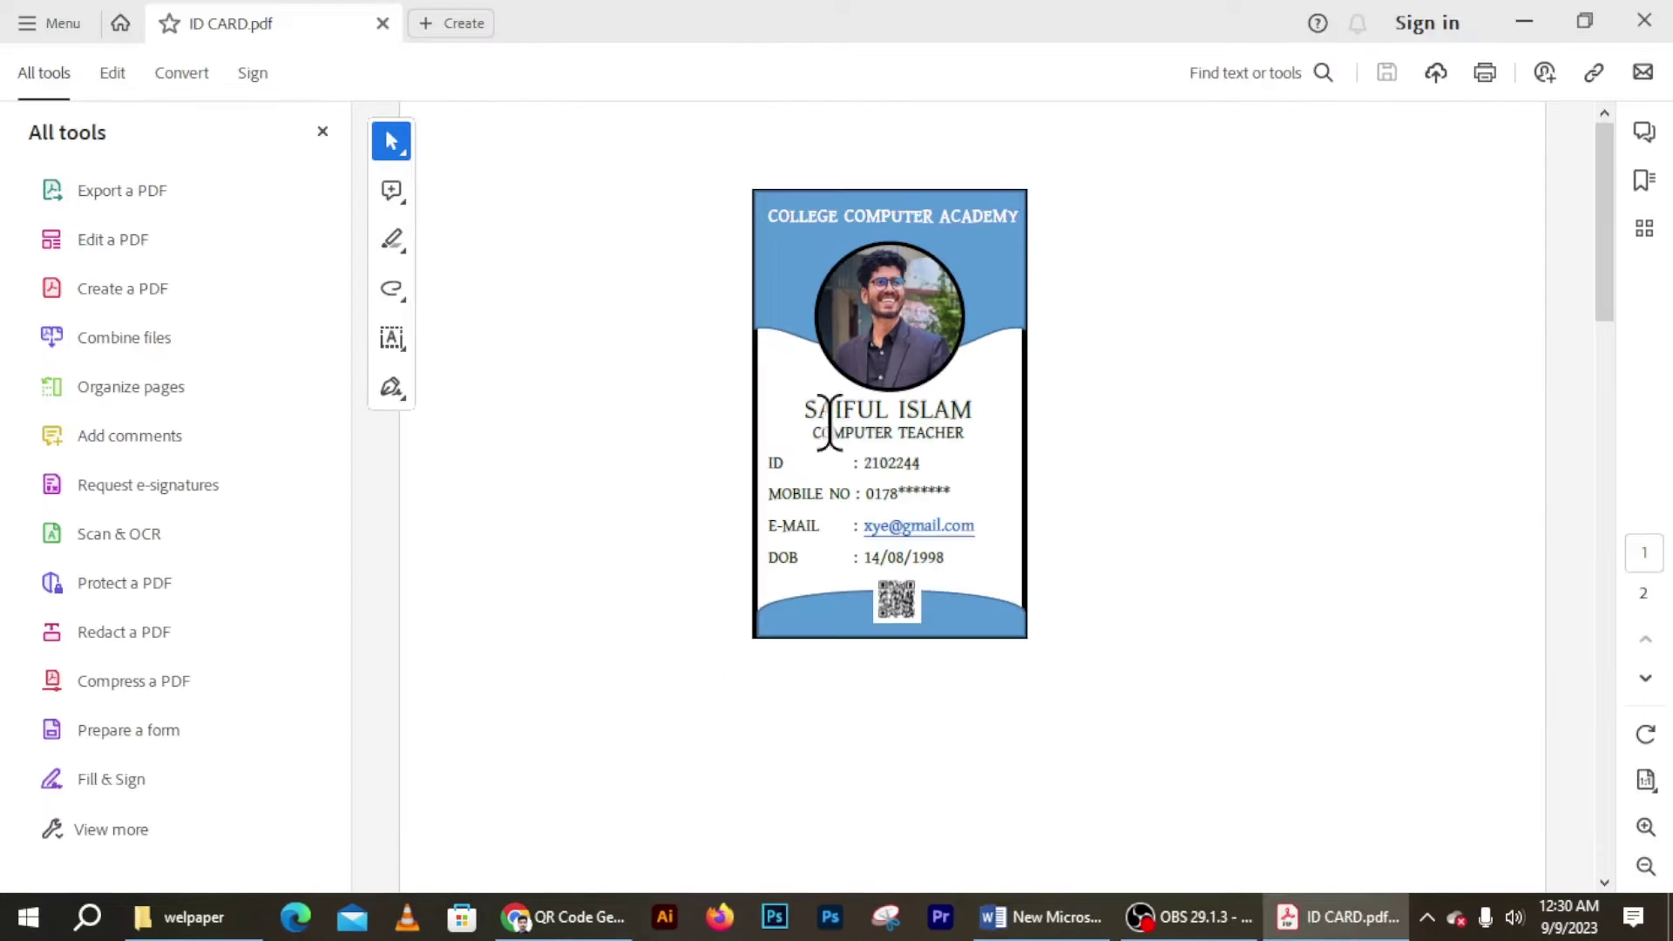
Zoom in and out on ID CARD.pdf in Acrobat to inspect the finished card
scroll(1027, 542, down, 1)
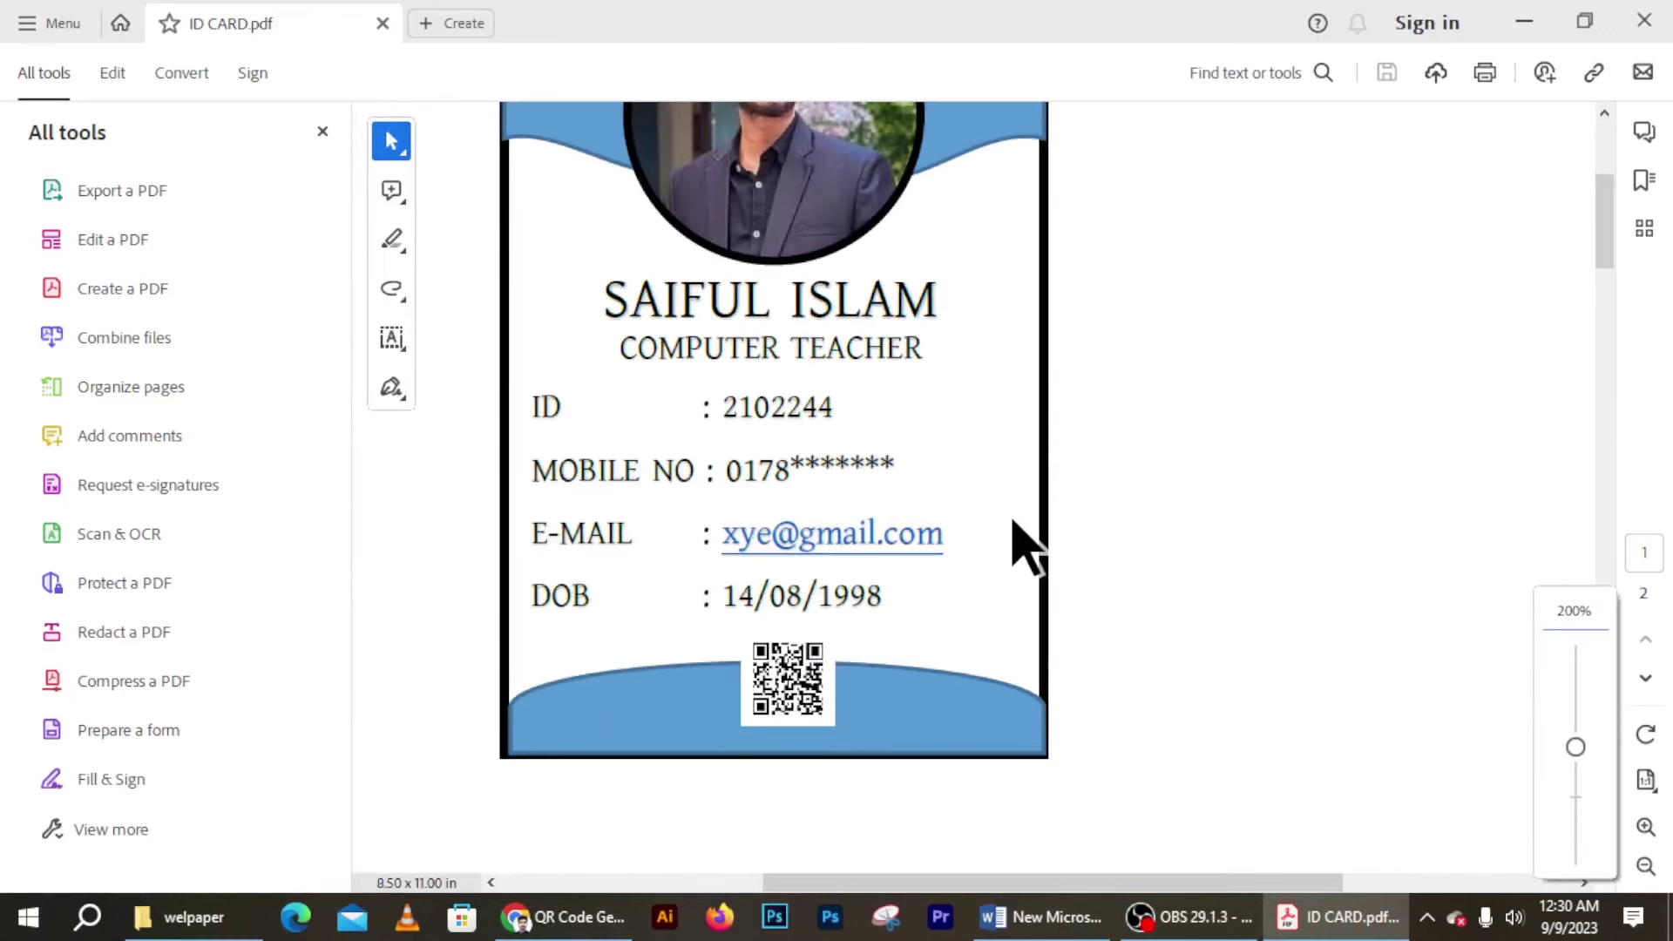
scroll(1036, 645, up, 2)
scroll(1039, 667, down, 1)
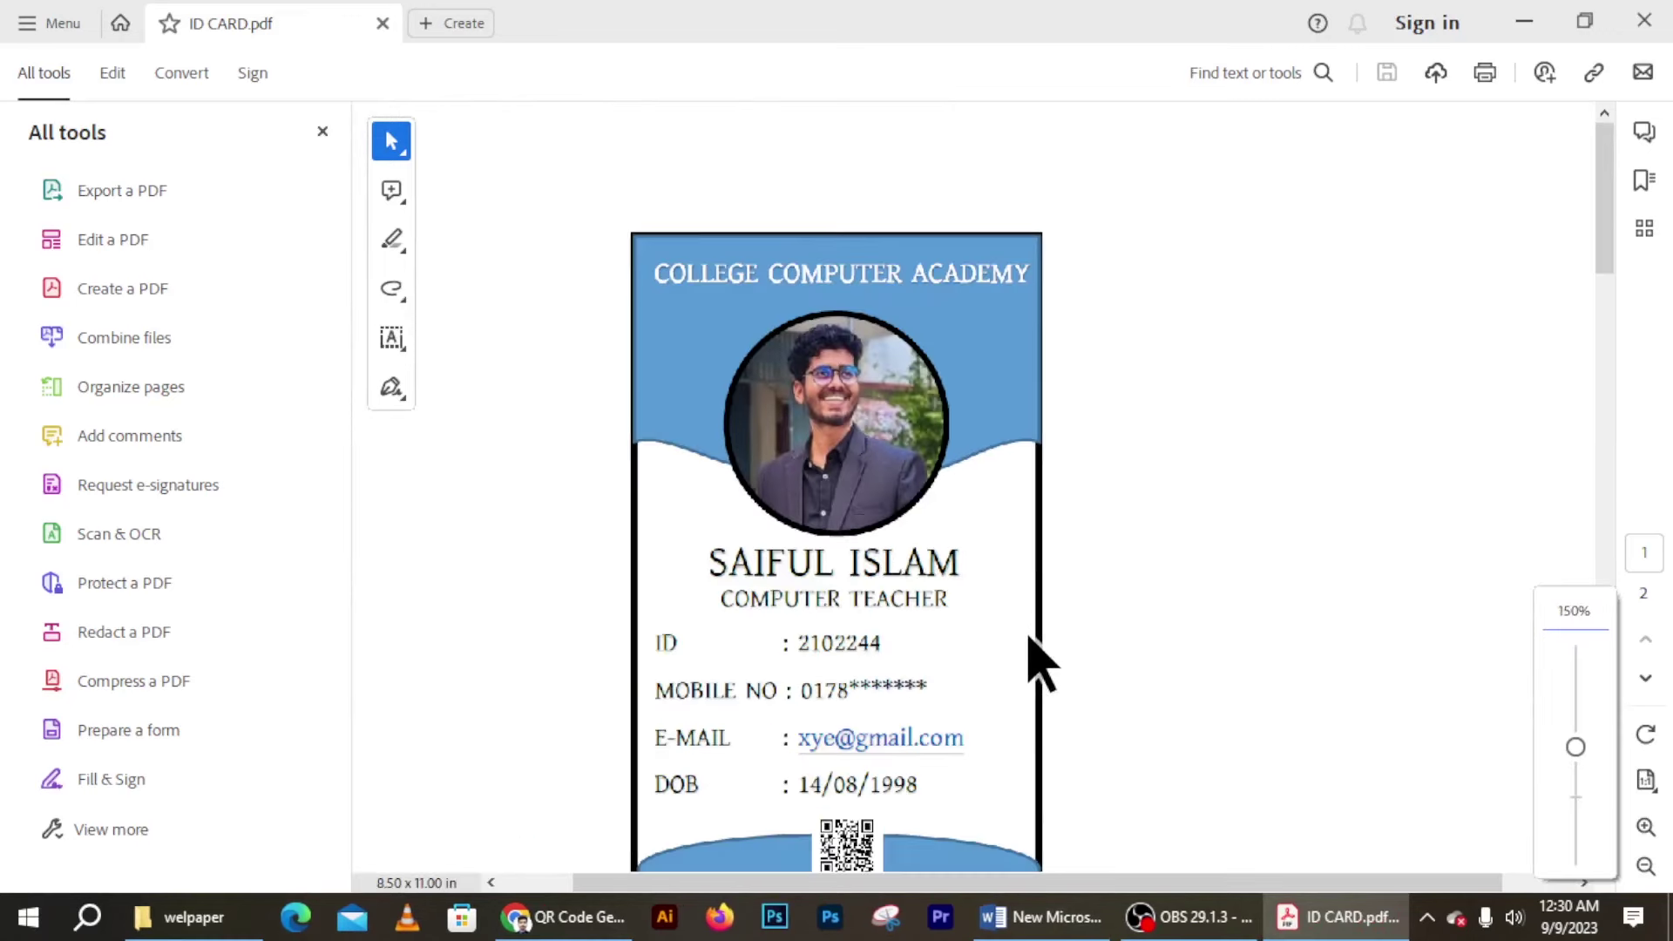
scroll(1044, 579, down, 1)
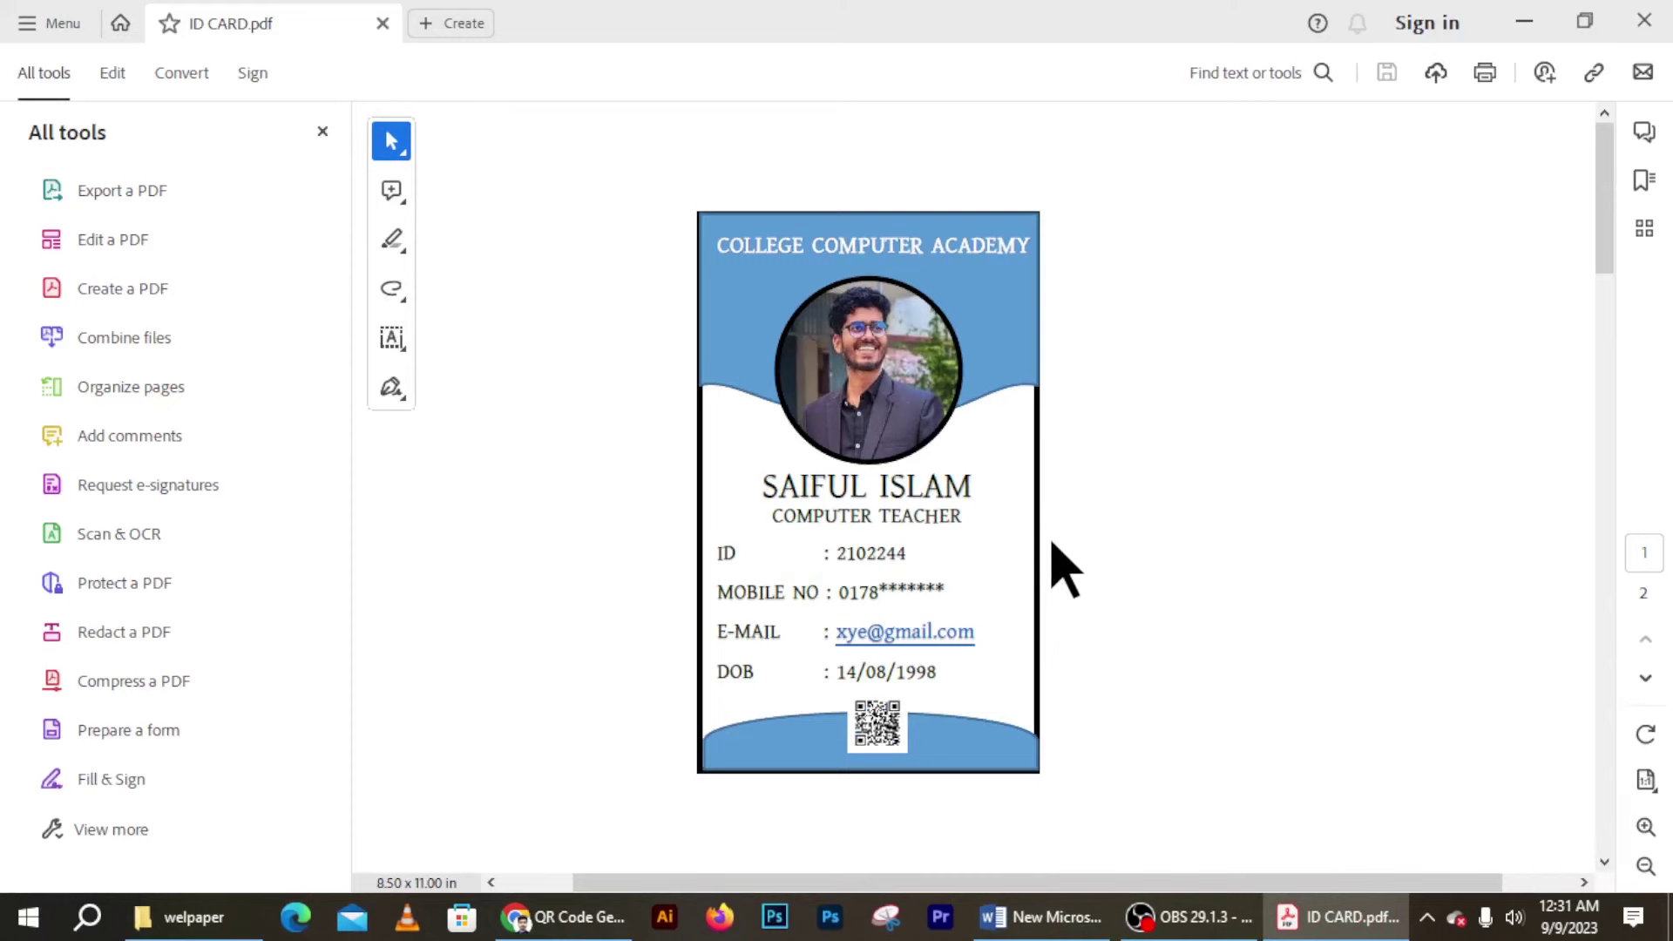